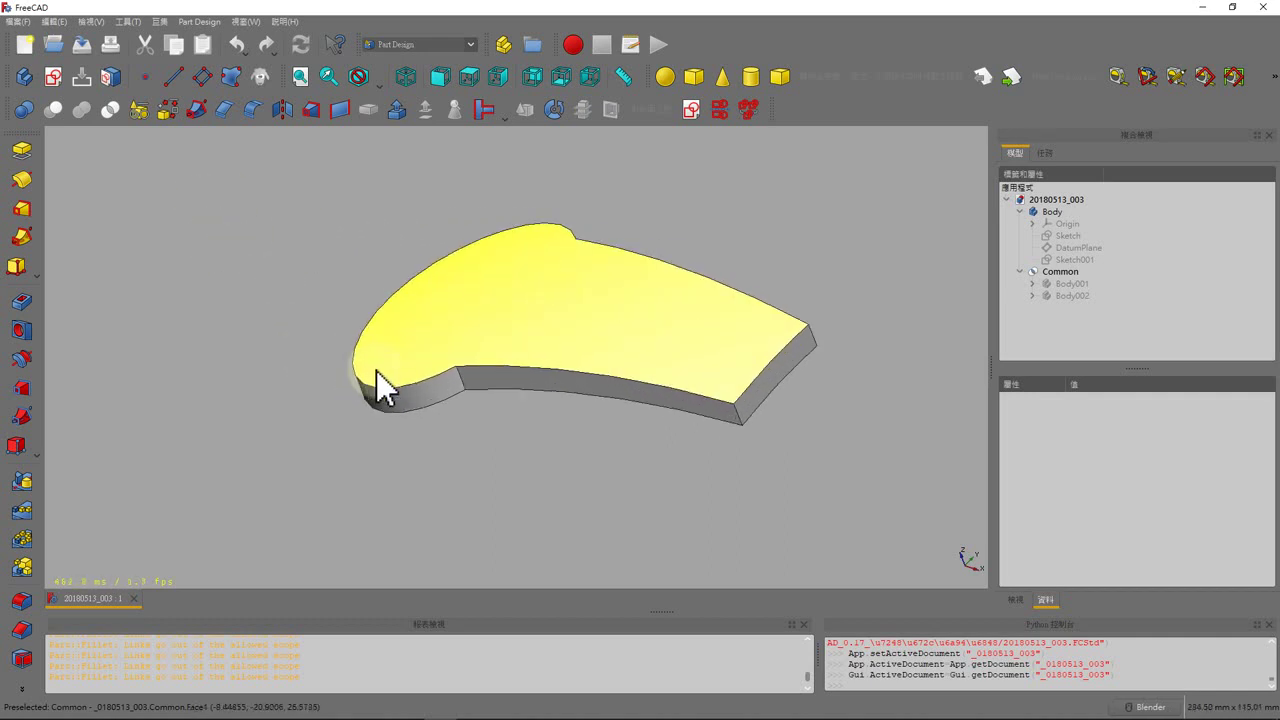
Drag the Common solid onto Body so it becomes Body's BaseFeature.
{"action": "scroll", "coordinate": [376, 370], "scroll_direction": "up", "scroll_amount": 2}
{"action": "mouse_move", "coordinate": [276, 369]}
{"action": "middle_mouse_down"}
{"action": "mouse_move", "coordinate": [286, 349]}
{"action": "mouse_move", "coordinate": [309, 380]}
{"action": "mouse_move", "coordinate": [313, 366]}
{"action": "mouse_move", "coordinate": [351, 420]}
{"action": "mouse_move", "coordinate": [366, 373]}
{"action": "middle_mouse_up"}
{"action": "scroll", "coordinate": [463, 270], "scroll_direction": "up", "scroll_amount": 2}
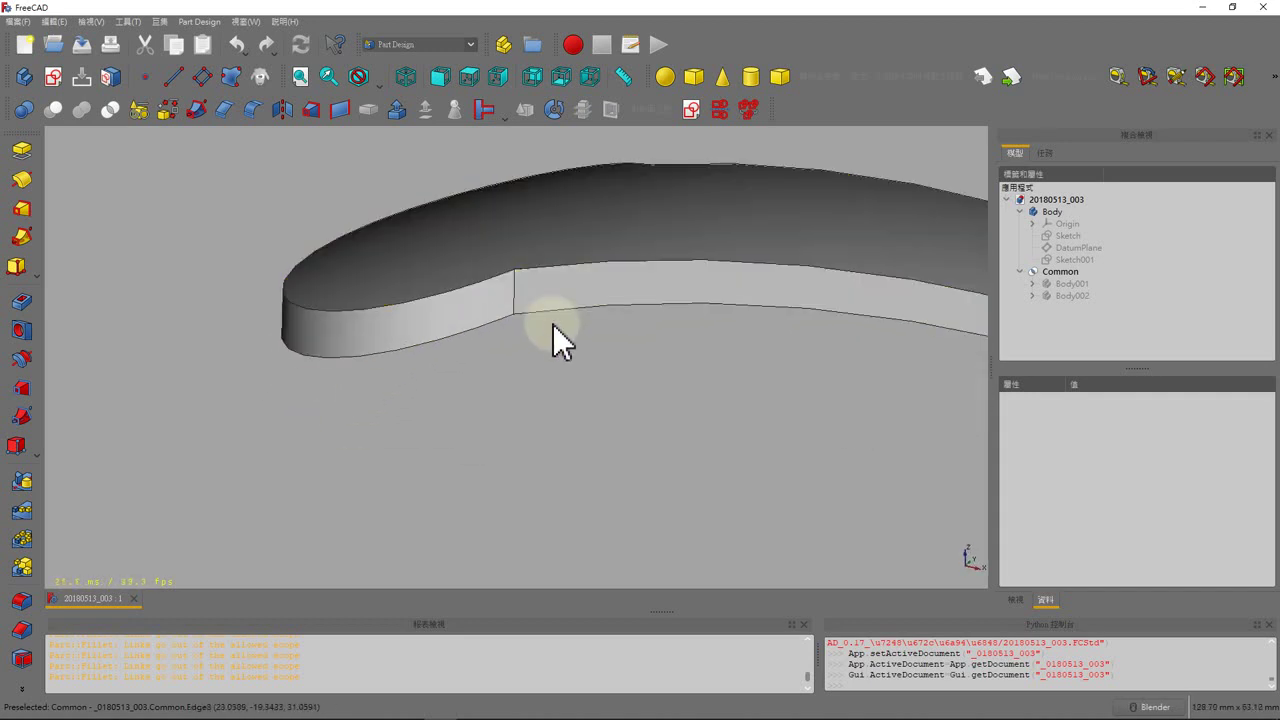
{"action": "scroll", "coordinate": [497, 268], "scroll_direction": "up", "scroll_amount": 2}
{"action": "scroll", "coordinate": [497, 268], "scroll_direction": "up", "scroll_amount": 1}
{"action": "scroll", "coordinate": [470, 330], "scroll_direction": "down", "scroll_amount": 3}
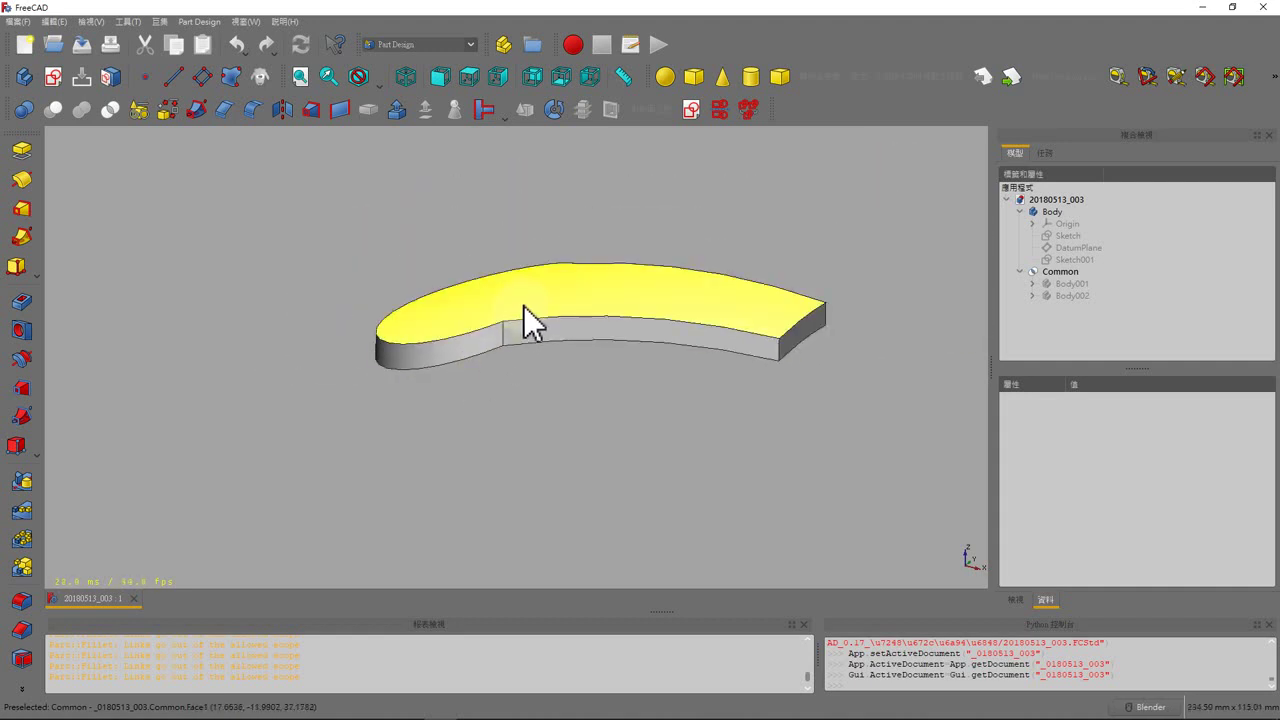
{"action": "scroll", "coordinate": [524, 306], "scroll_direction": "up", "scroll_amount": 2}
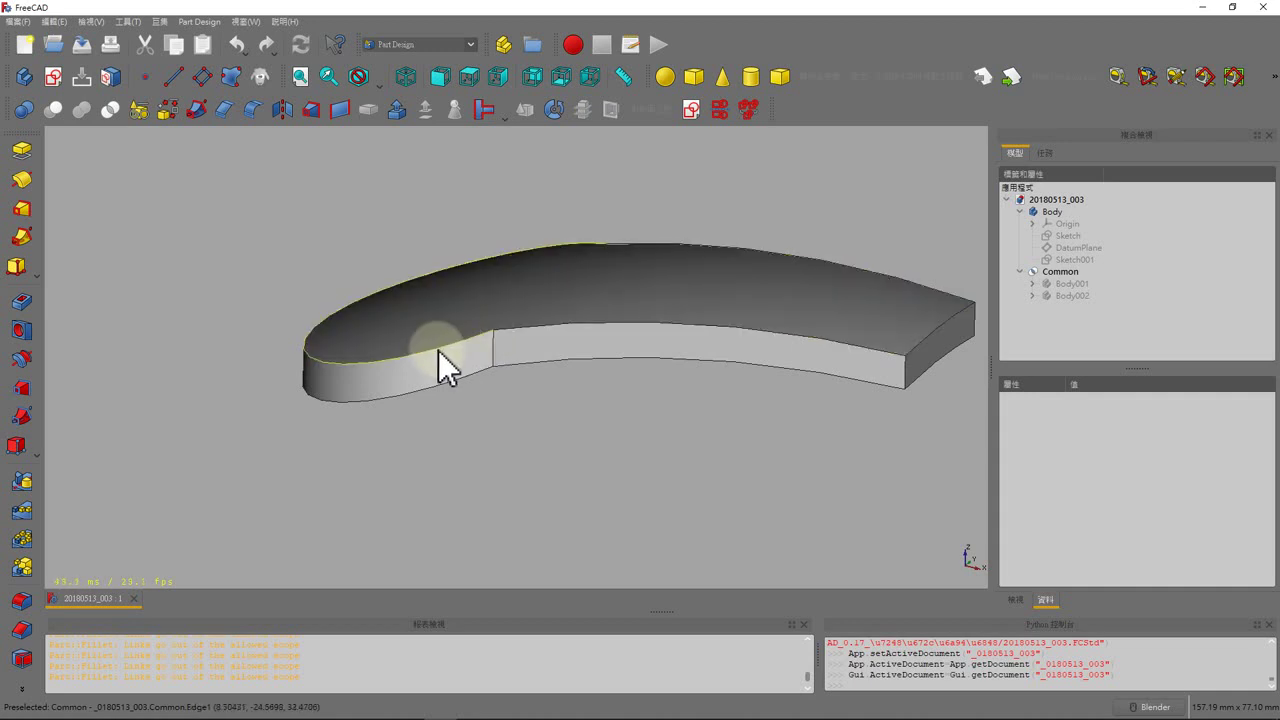
{"action": "scroll", "coordinate": [468, 346], "scroll_direction": "down", "scroll_amount": 3}
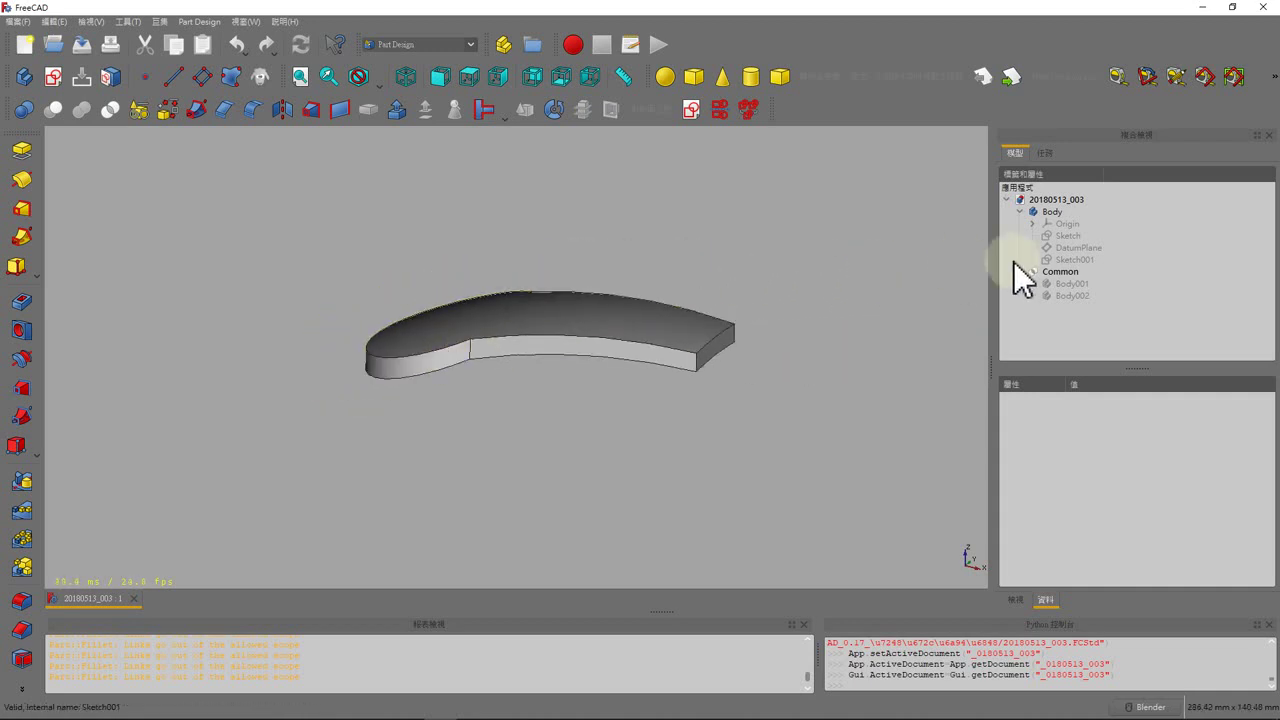
{"action": "left_click", "coordinate": [1053, 214]}
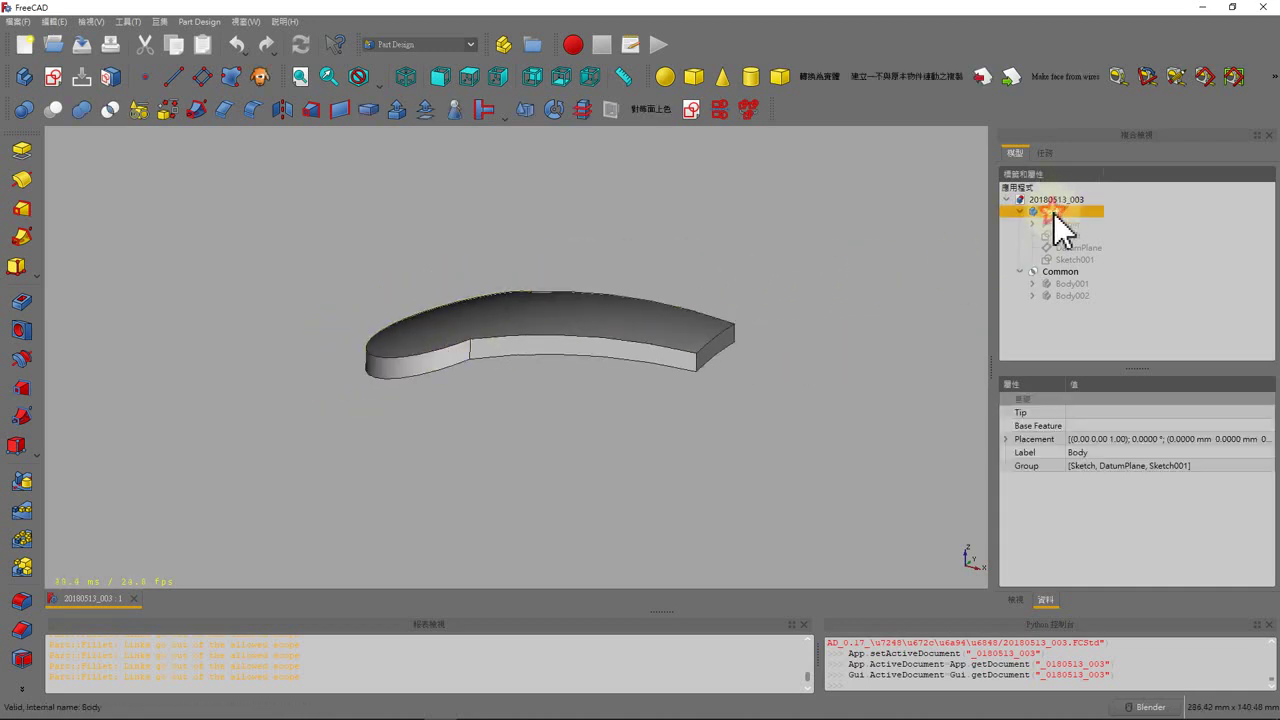
{"action": "left_click", "coordinate": [1049, 271]}
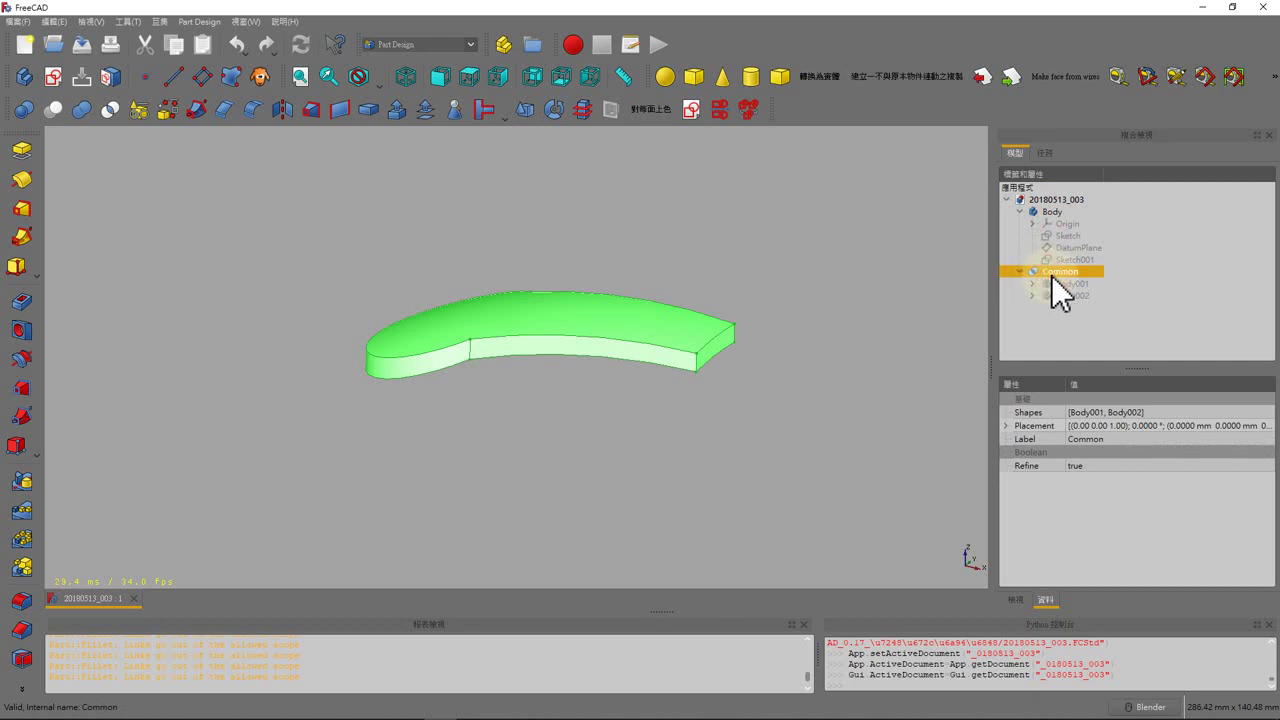
{"action": "left_click_drag", "start_coordinate": [1055, 273], "coordinate": [1054, 213]}
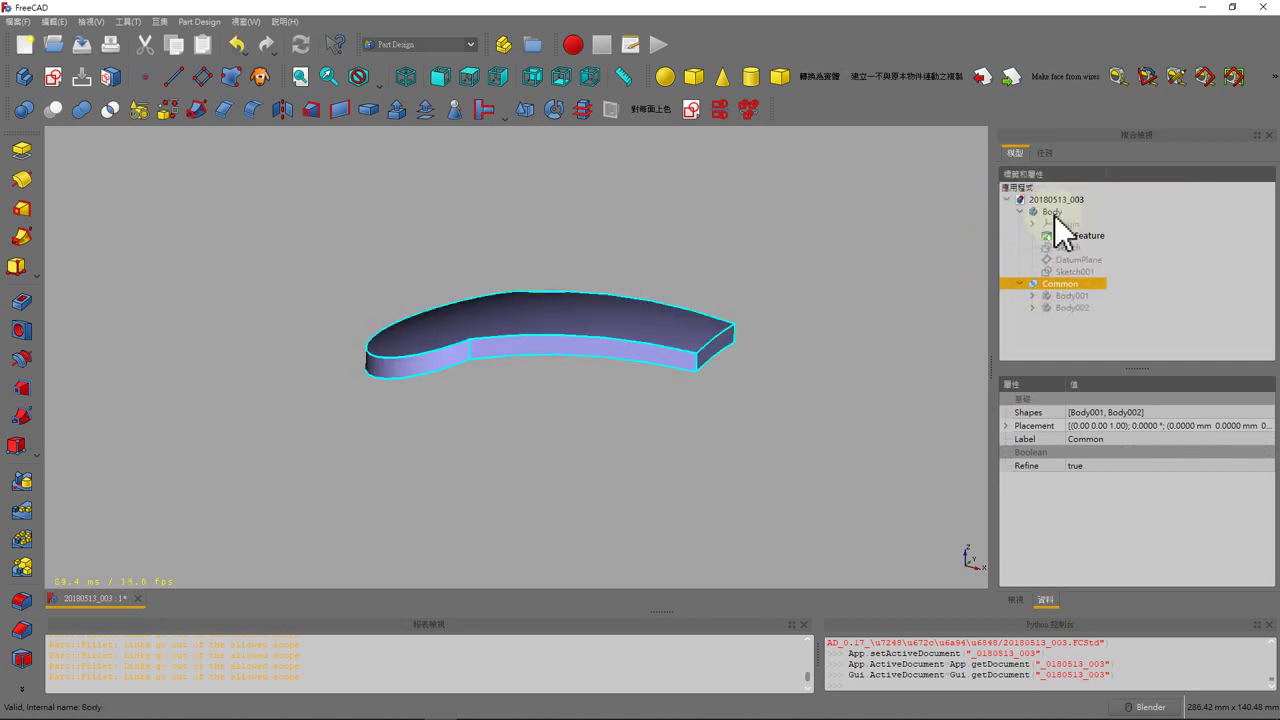
{"action": "left_click", "coordinate": [1052, 215]}
Make Body active, create Sketch004 on XY_Plane, and hide BaseFeature.
{"action": "right_click", "coordinate": [1052, 215]}
{"action": "left_click", "coordinate": [1064, 232]}
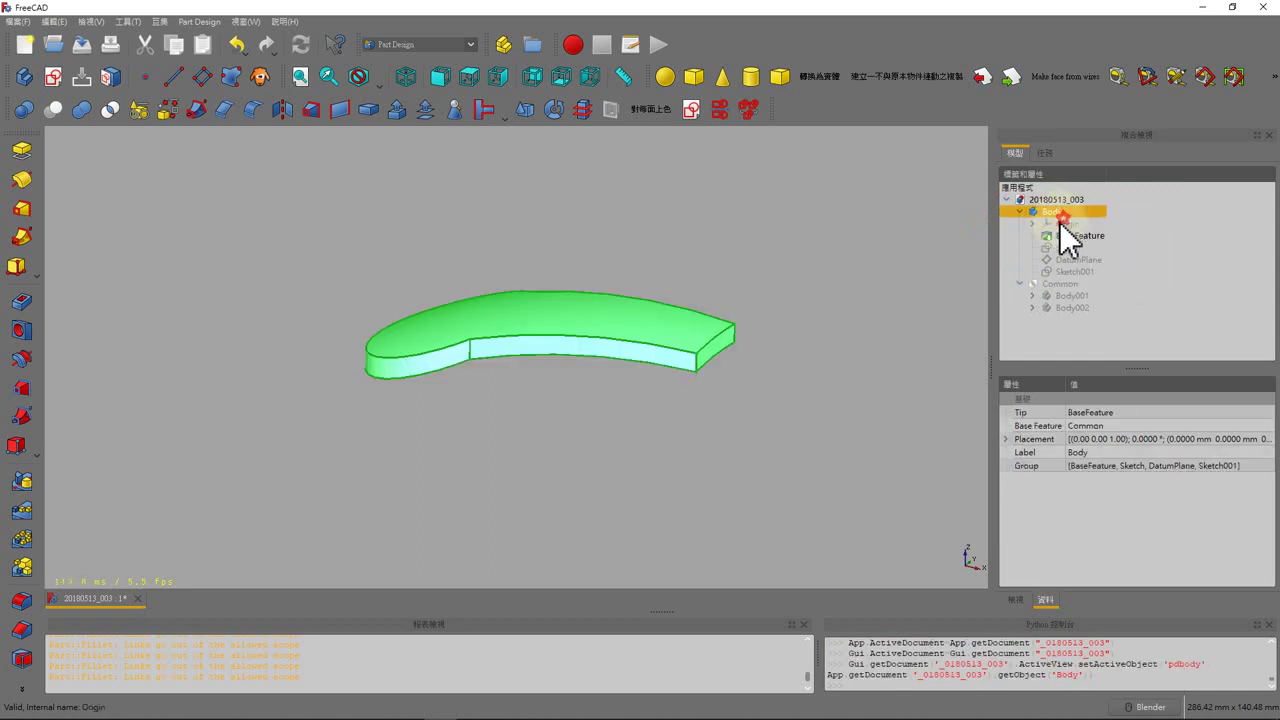
{"action": "left_click", "coordinate": [869, 253]}
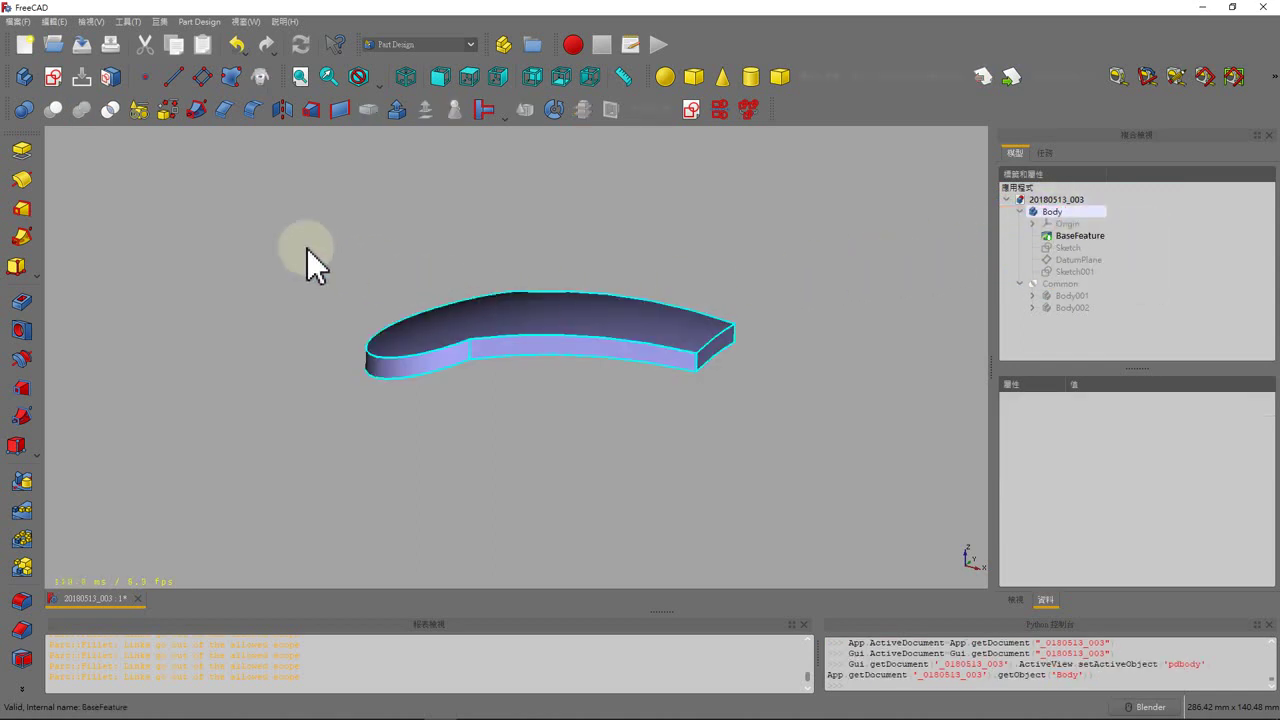
{"action": "left_click", "coordinate": [53, 83]}
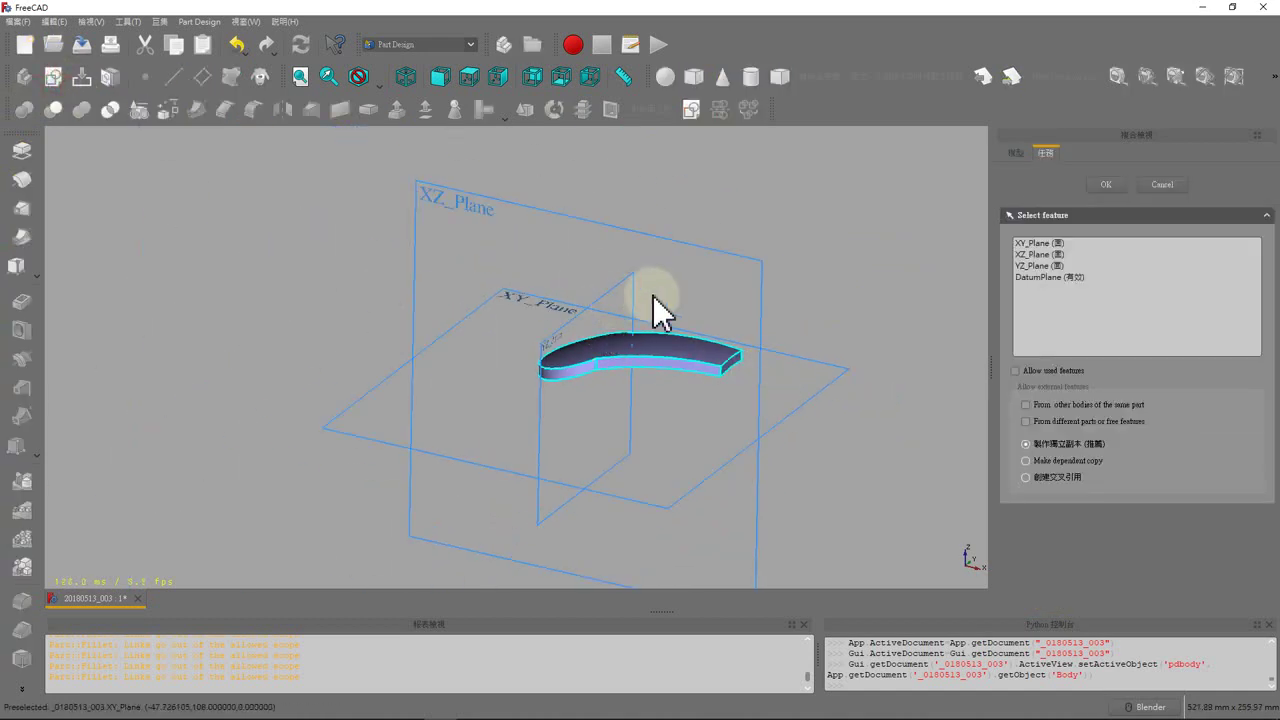
{"action": "left_click", "coordinate": [1047, 243]}
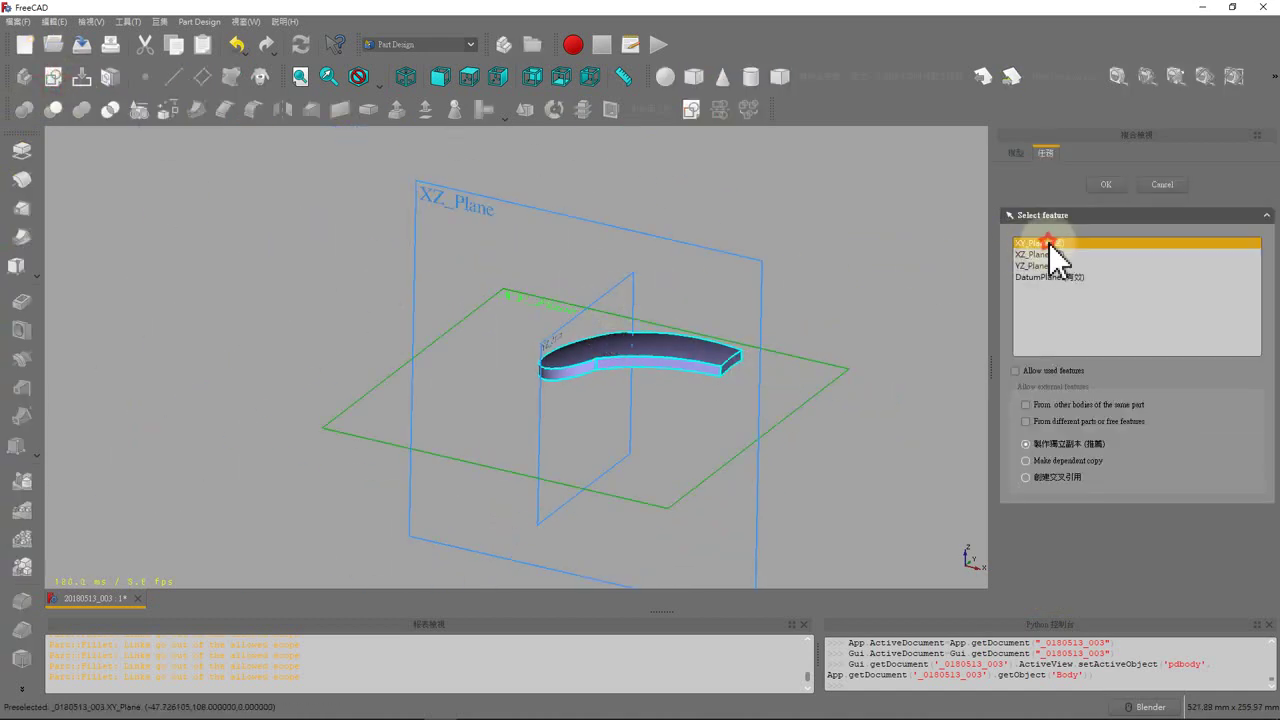
{"action": "left_click", "coordinate": [1106, 184]}
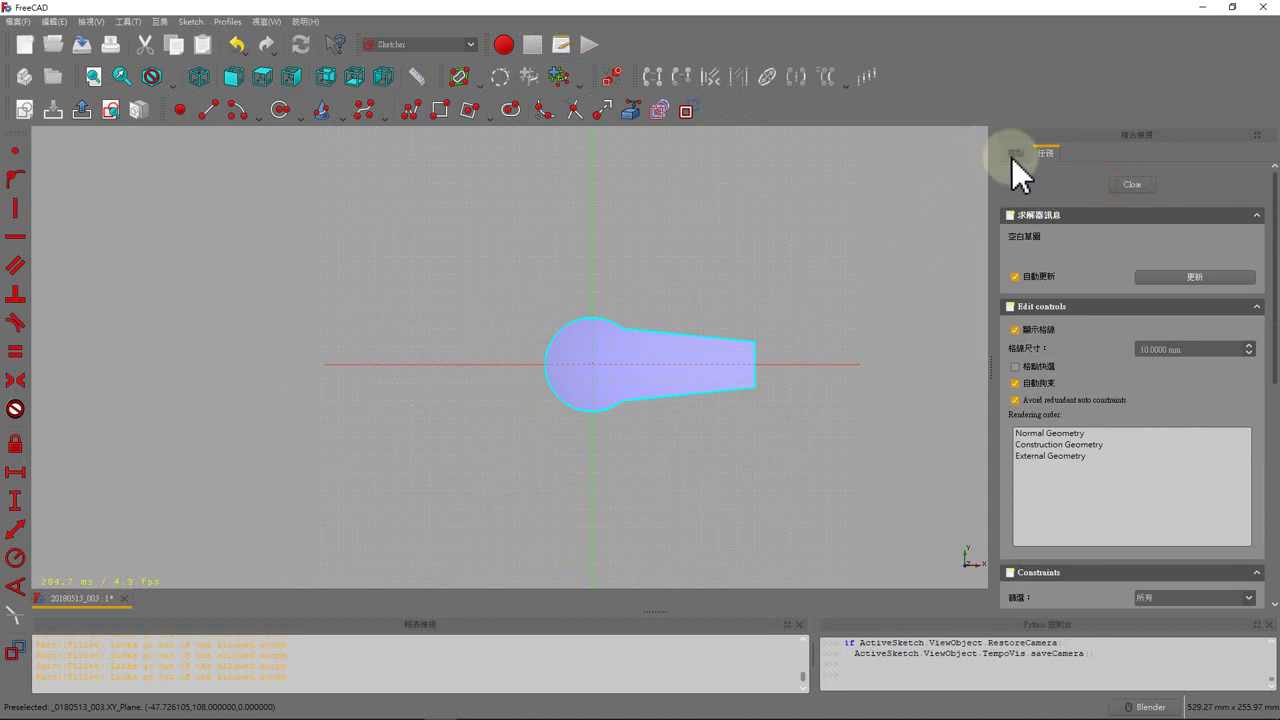
{"action": "left_click", "coordinate": [1013, 154]}
{"action": "left_click", "coordinate": [1075, 236]}
{"action": "key", "text": "space"}
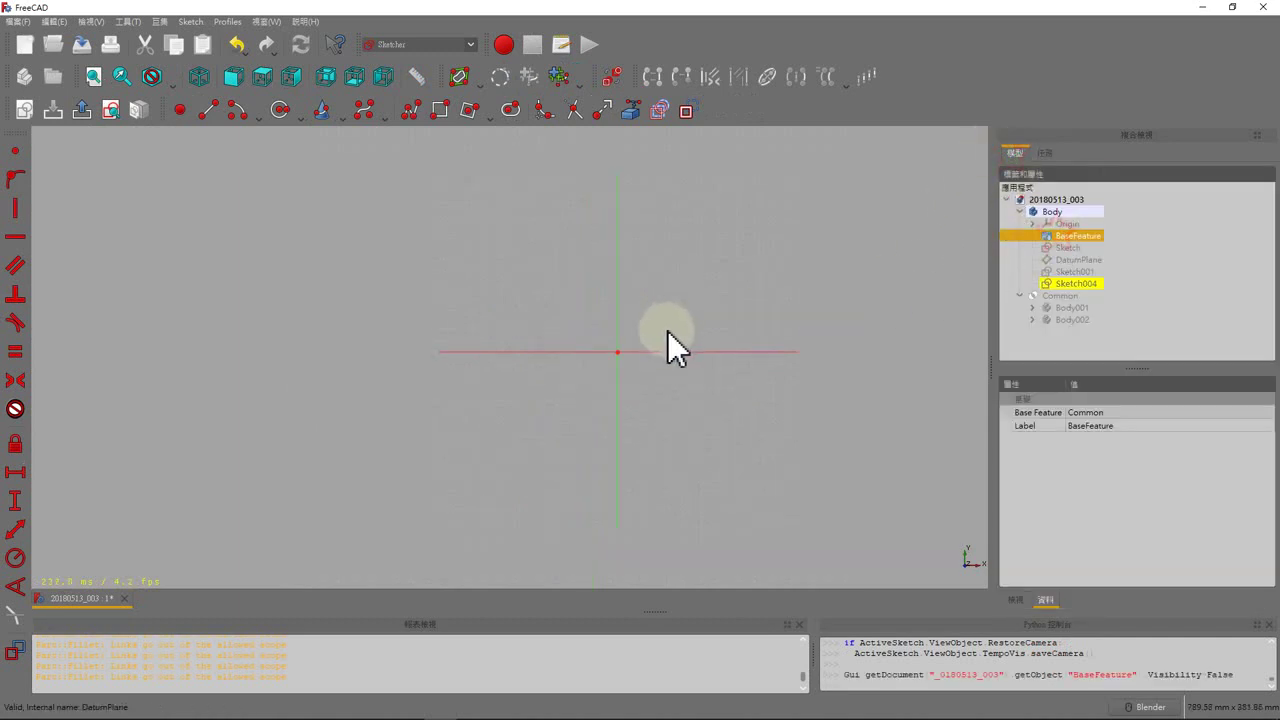
Draw an origin-centred outer circle and constrain its radius to 26 mm.
{"action": "scroll", "coordinate": [668, 331], "scroll_direction": "up", "scroll_amount": 2}
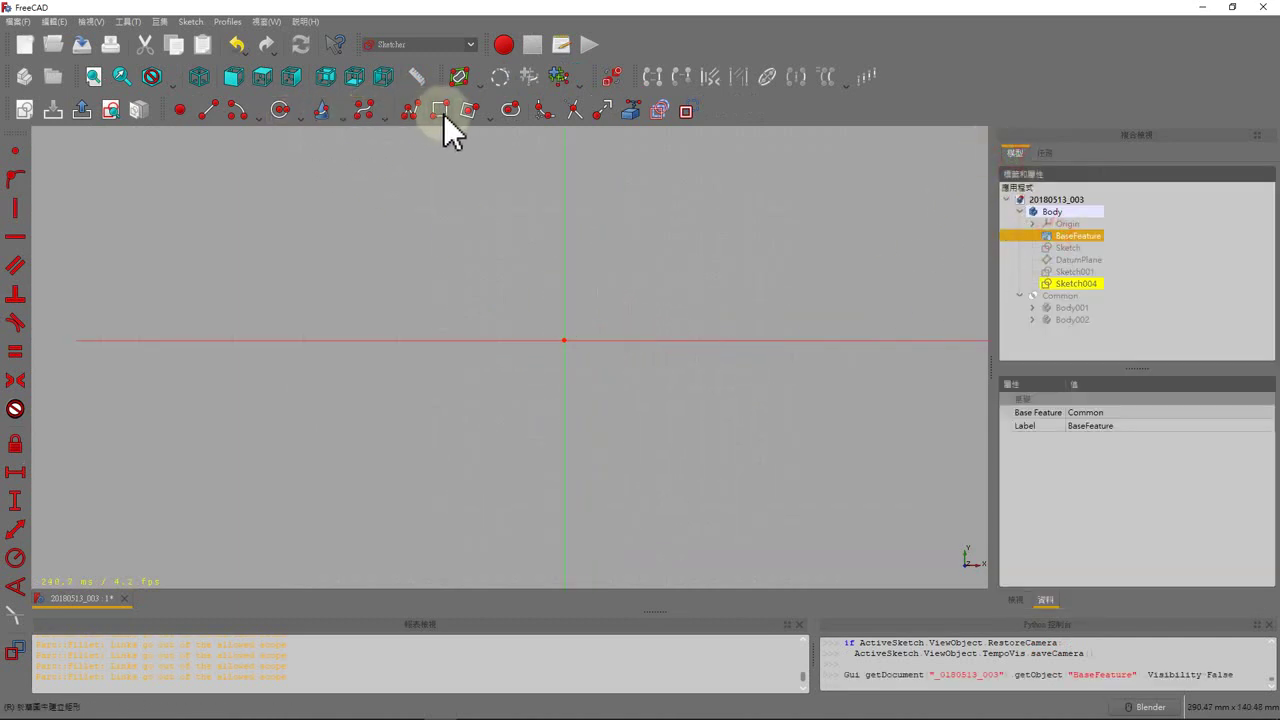
{"action": "left_click", "coordinate": [284, 110]}
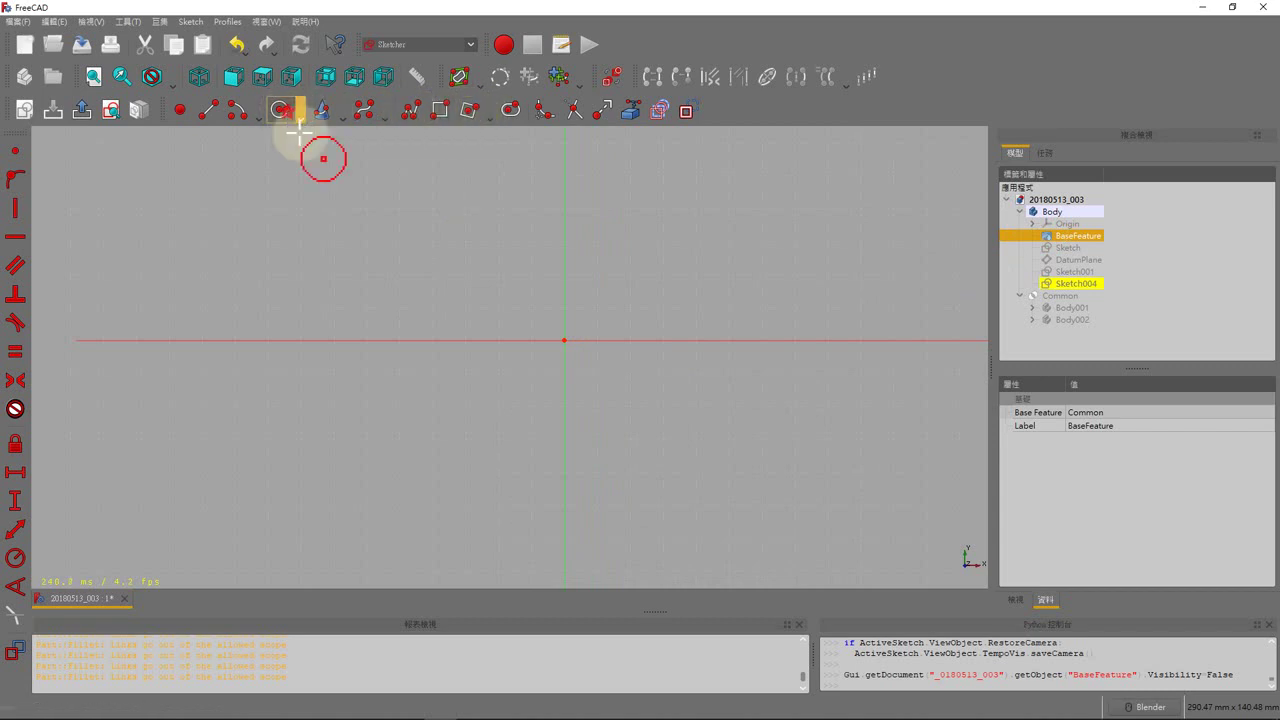
{"action": "left_click", "coordinate": [562, 340]}
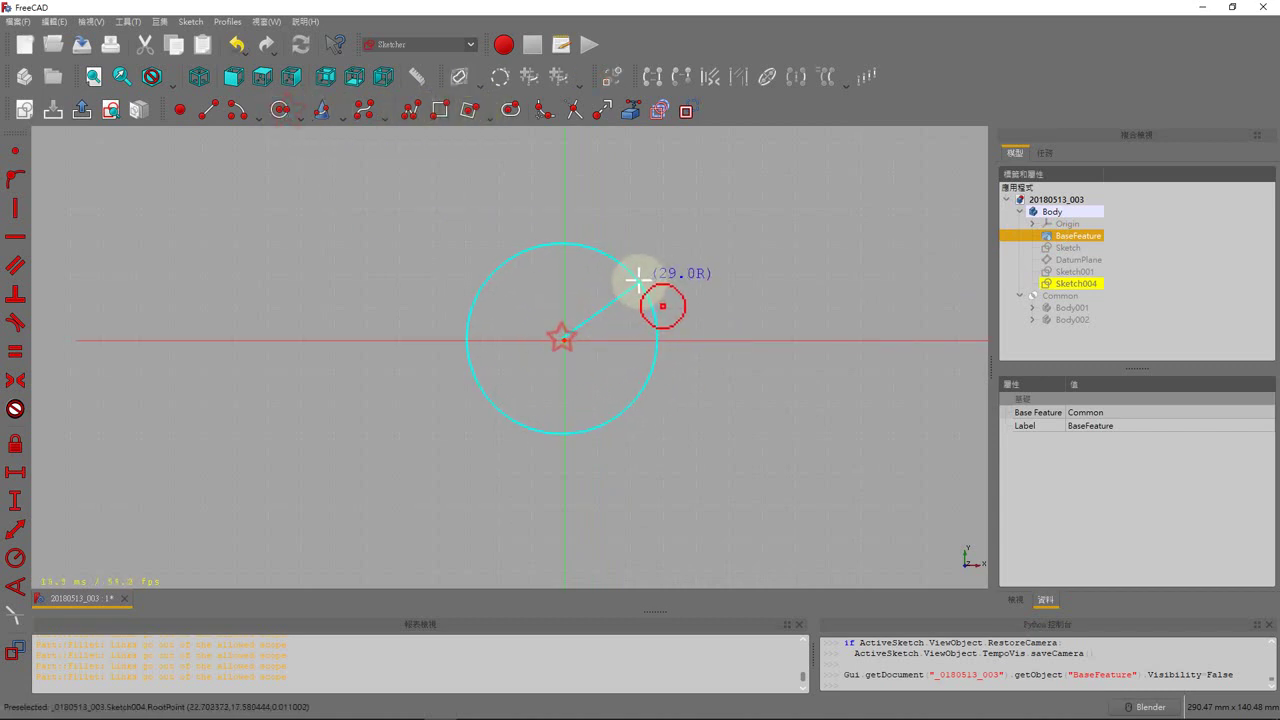
{"action": "left_click", "coordinate": [658, 301]}
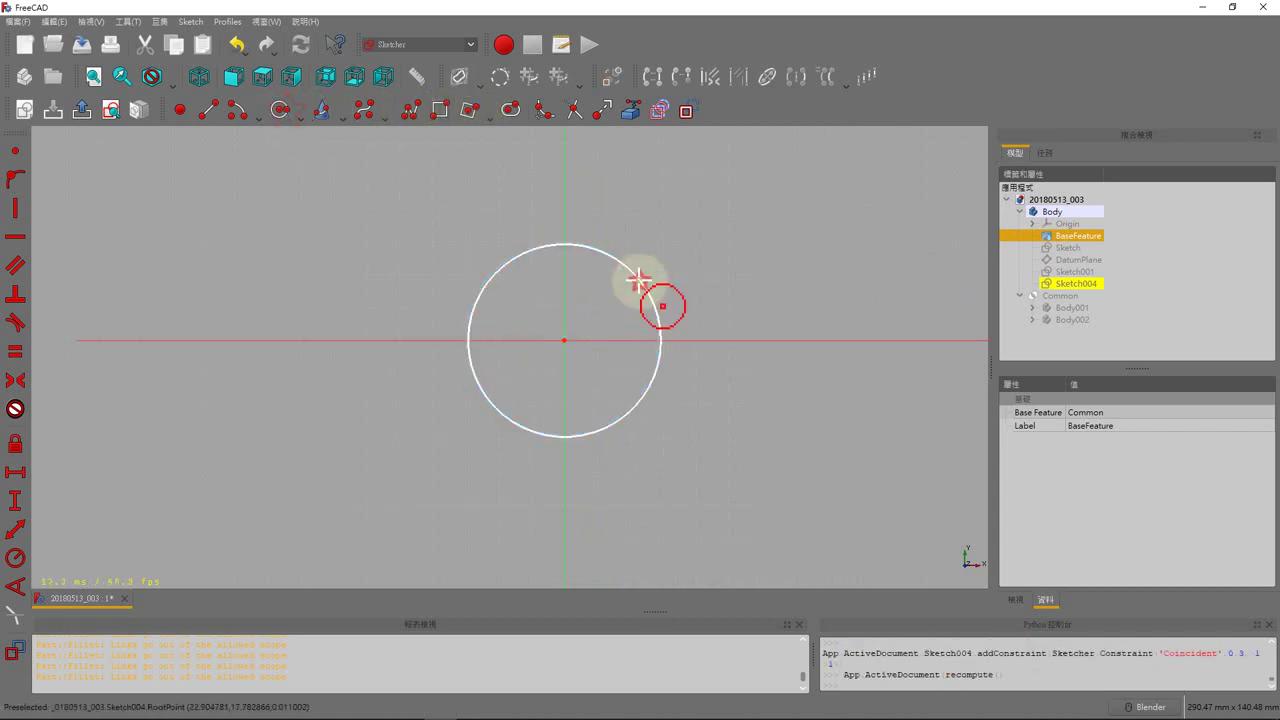
{"action": "left_click", "coordinate": [16, 558]}
{"action": "left_click", "coordinate": [688, 378]}
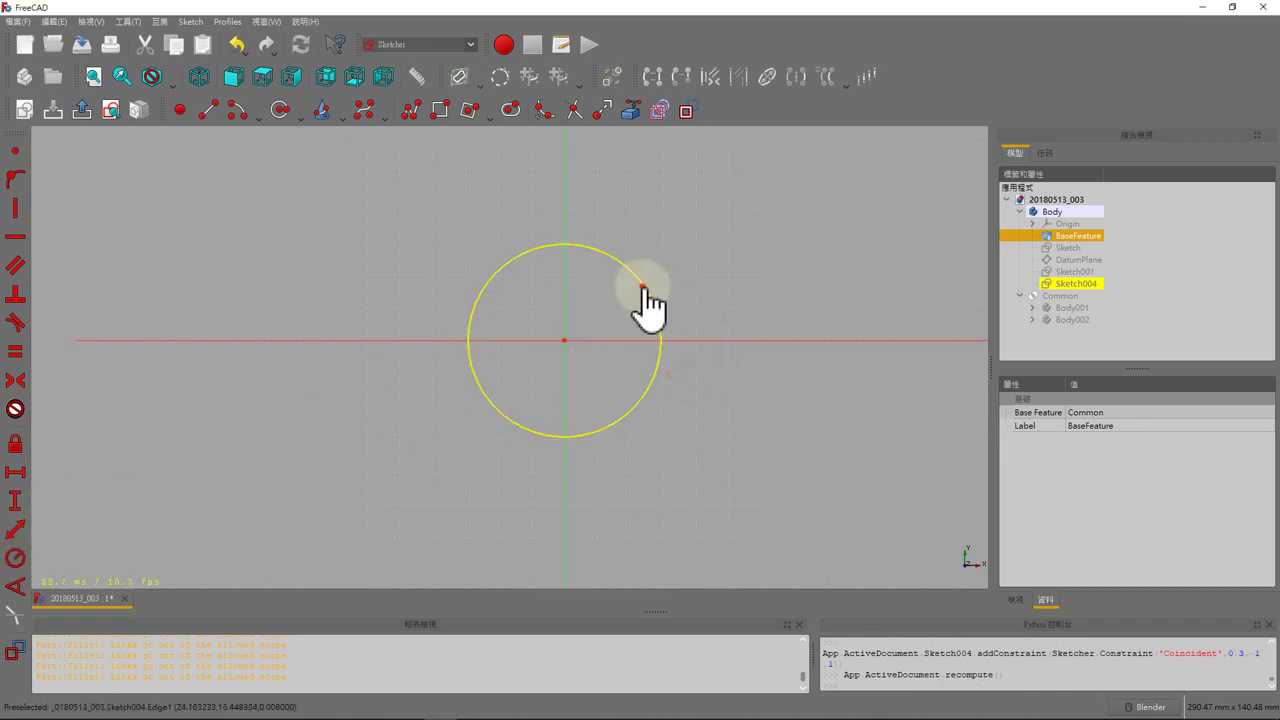
{"action": "left_click", "coordinate": [645, 298]}
{"action": "left_click", "coordinate": [16, 558]}
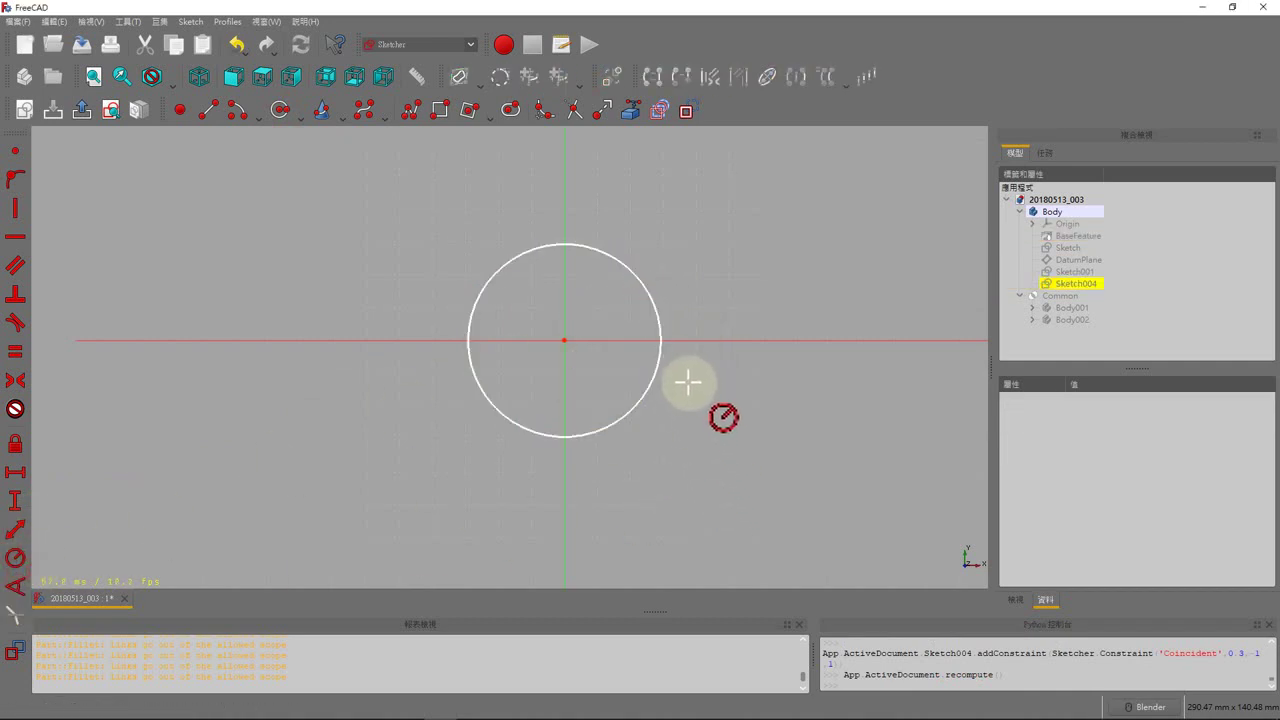
{"action": "left_click", "coordinate": [659, 325]}
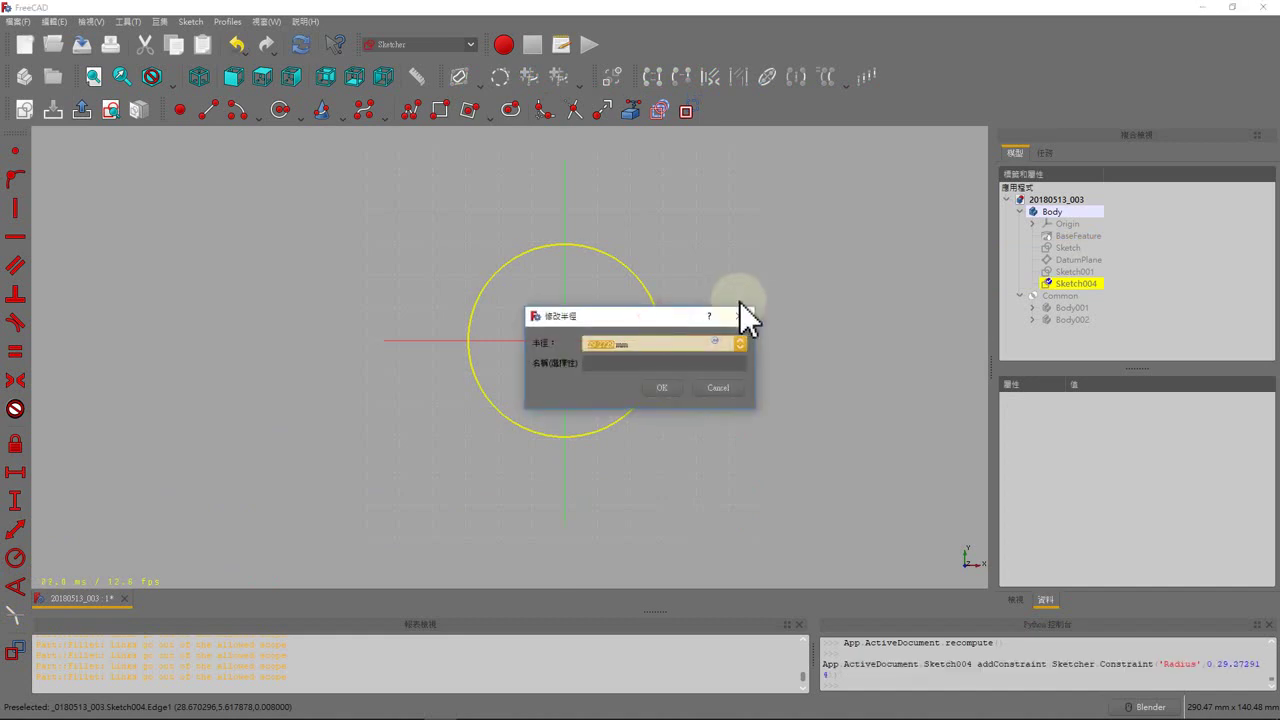
{"action": "type", "text": "26"}
{"action": "key", "text": "Return"}
{"action": "right_click", "coordinate": [672, 328]}
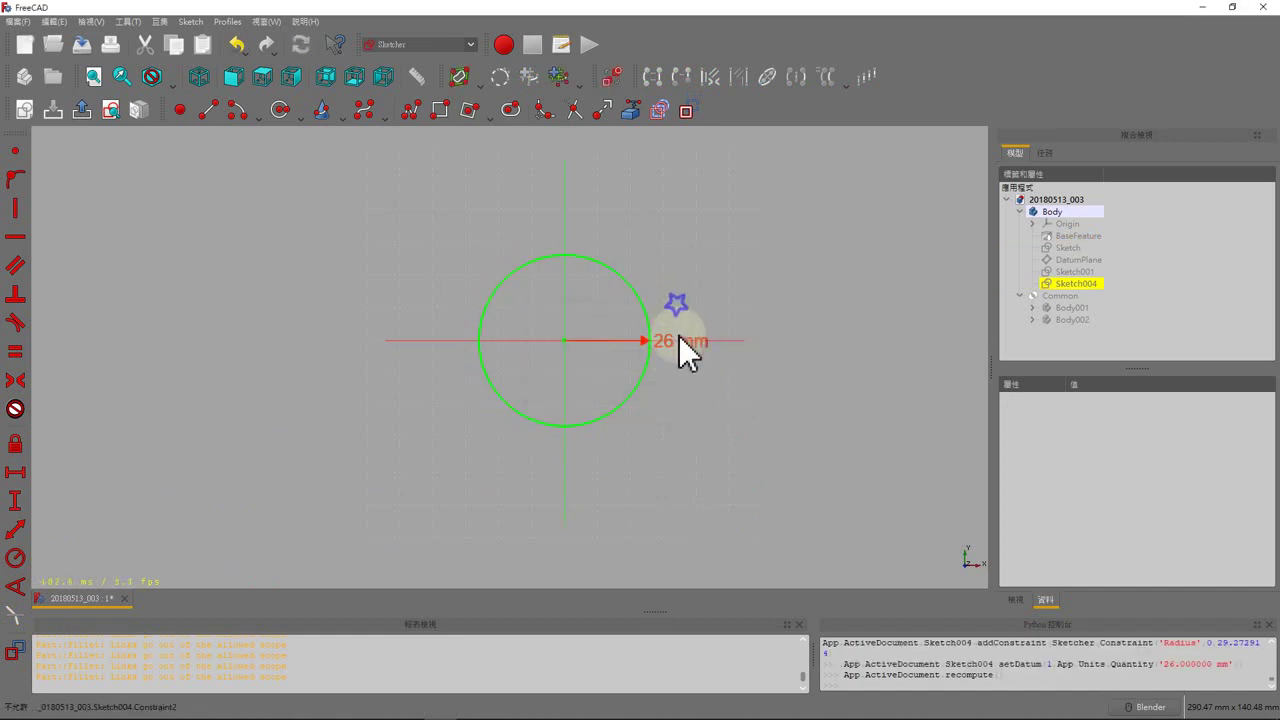
{"action": "left_click_drag", "start_coordinate": [686, 344], "coordinate": [712, 302]}
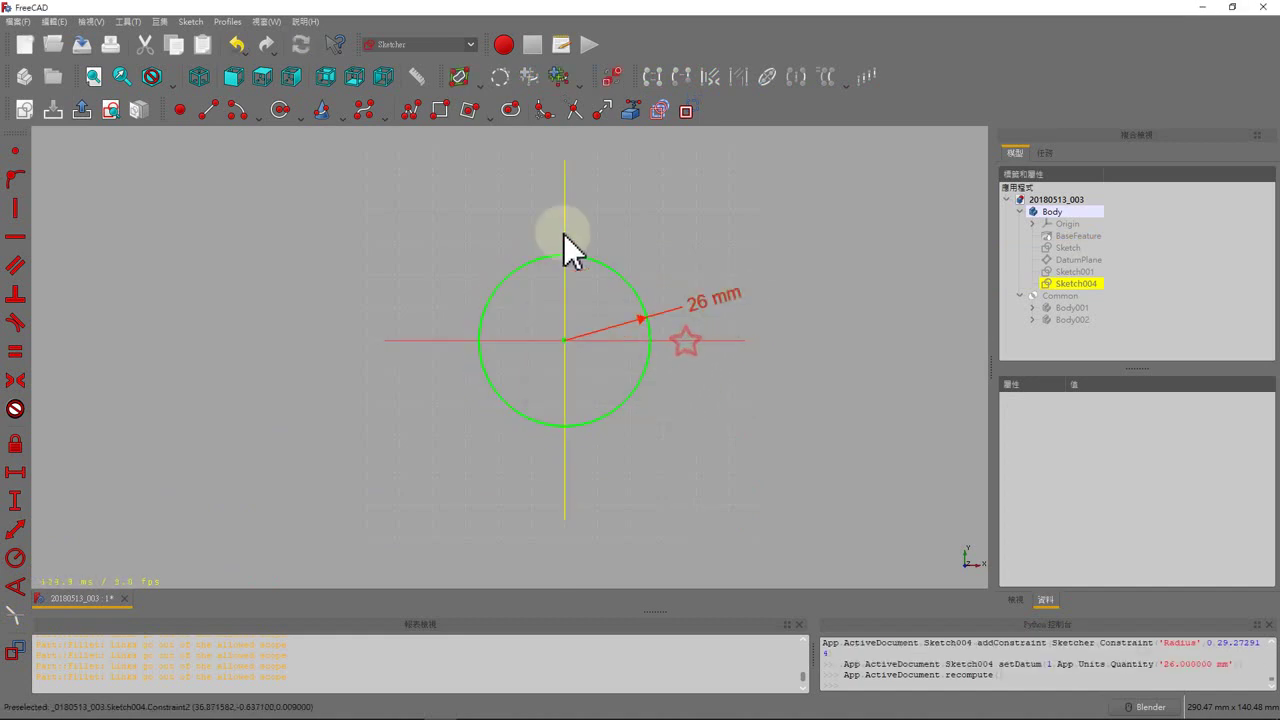
Add a concentric inner circle at the origin with a 23.5 mm radius.
{"action": "left_click", "coordinate": [280, 110]}
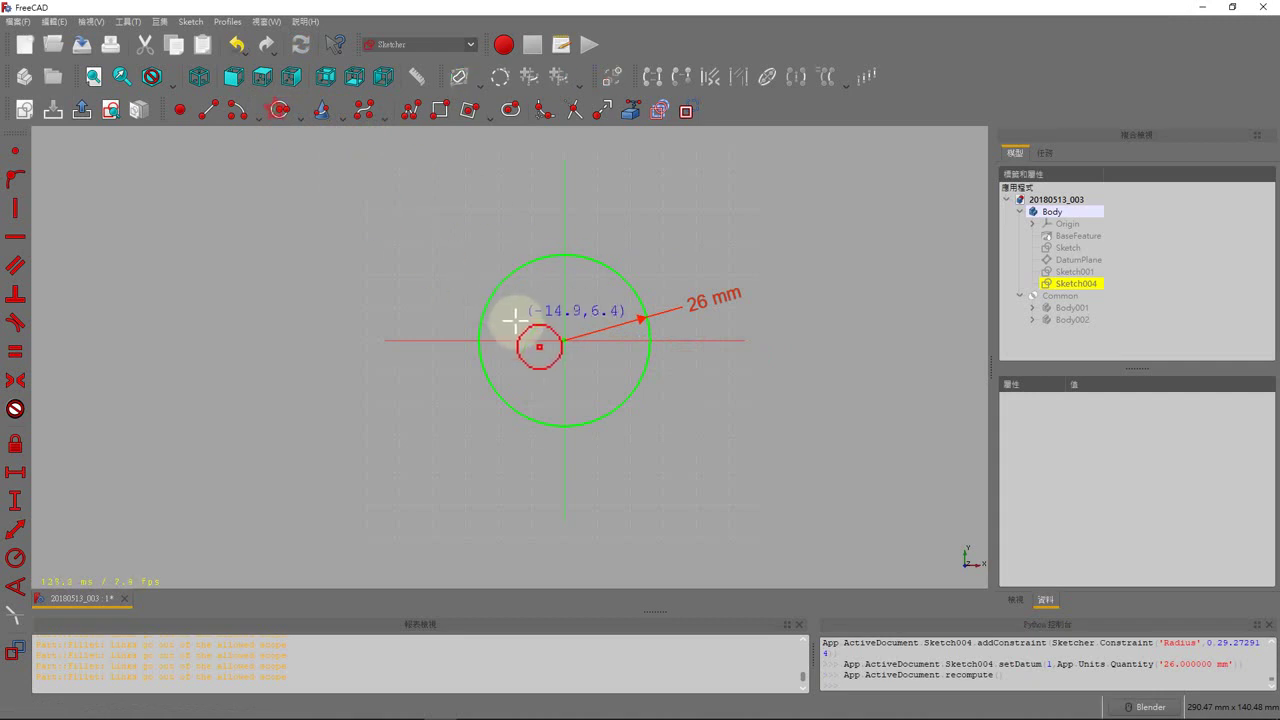
{"action": "left_click", "coordinate": [564, 340]}
{"action": "left_click", "coordinate": [609, 294]}
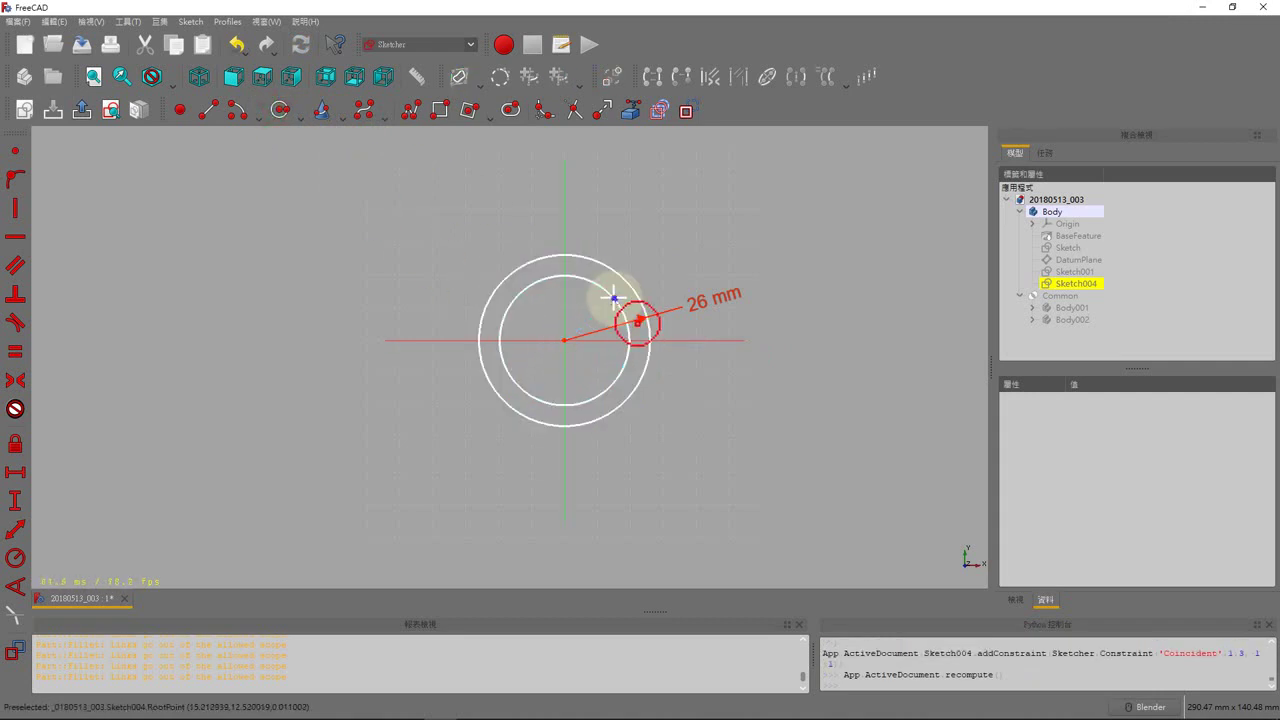
{"action": "left_click", "coordinate": [15, 558]}
{"action": "left_click", "coordinate": [607, 295]}
{"action": "type", "text": "23"}
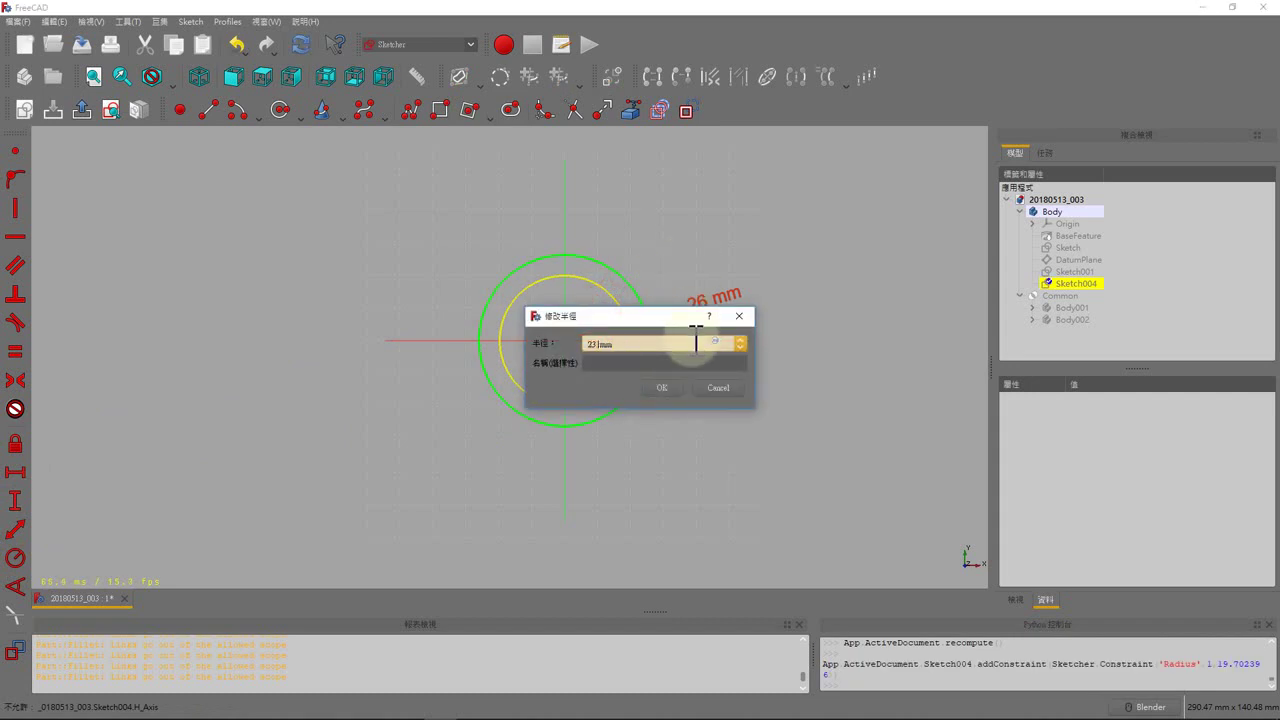
{"action": "type", "text": ".5"}
{"action": "key", "text": "Return"}
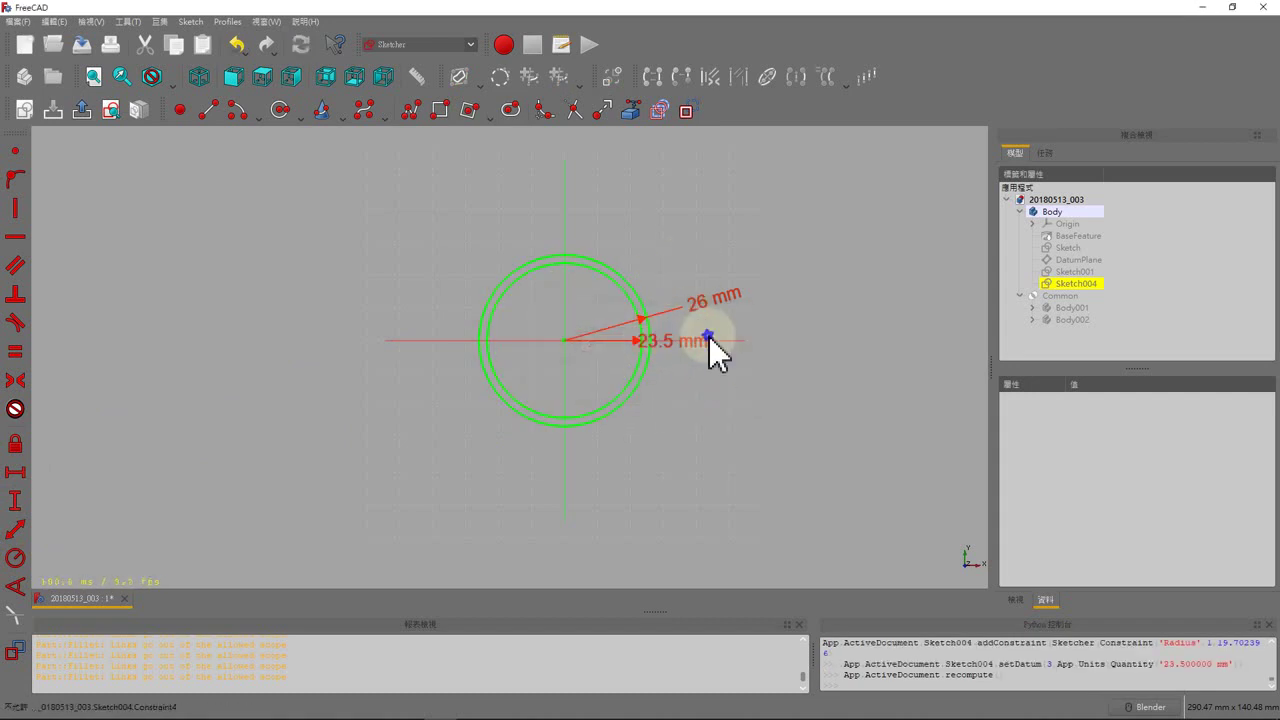
{"action": "left_click_drag", "start_coordinate": [699, 340], "coordinate": [741, 322]}
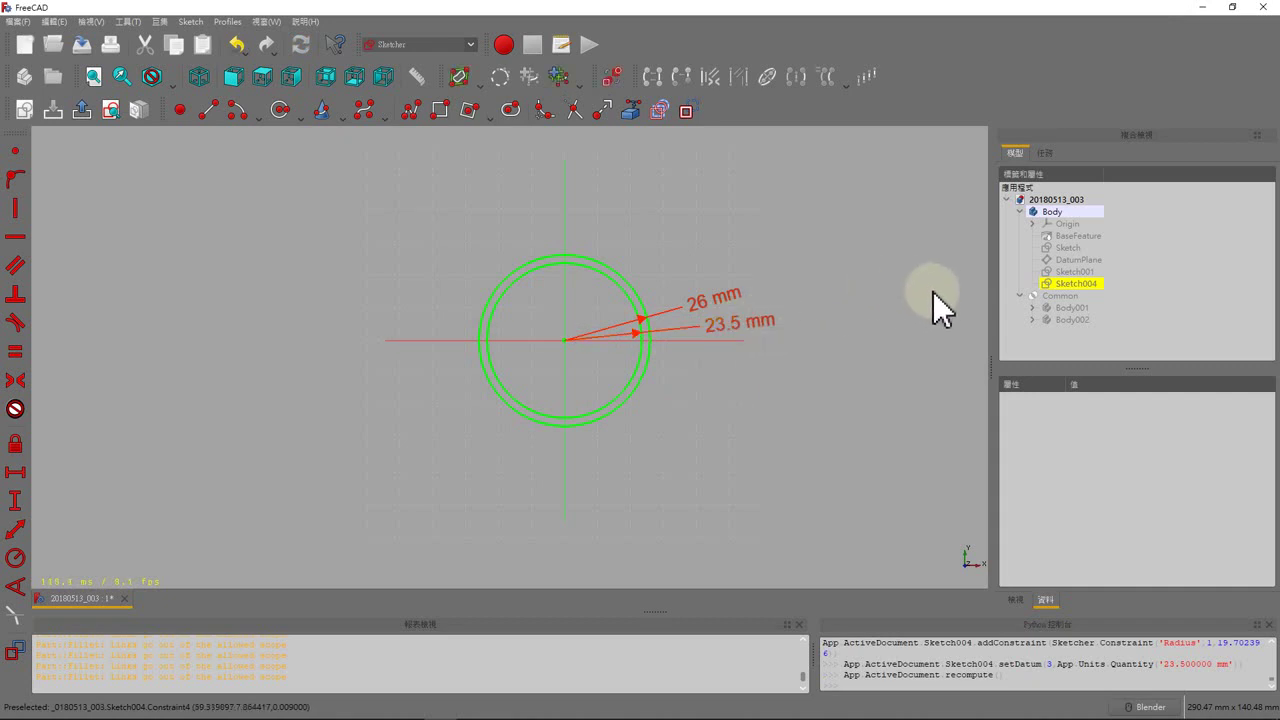
{"action": "left_click", "coordinate": [1050, 156]}
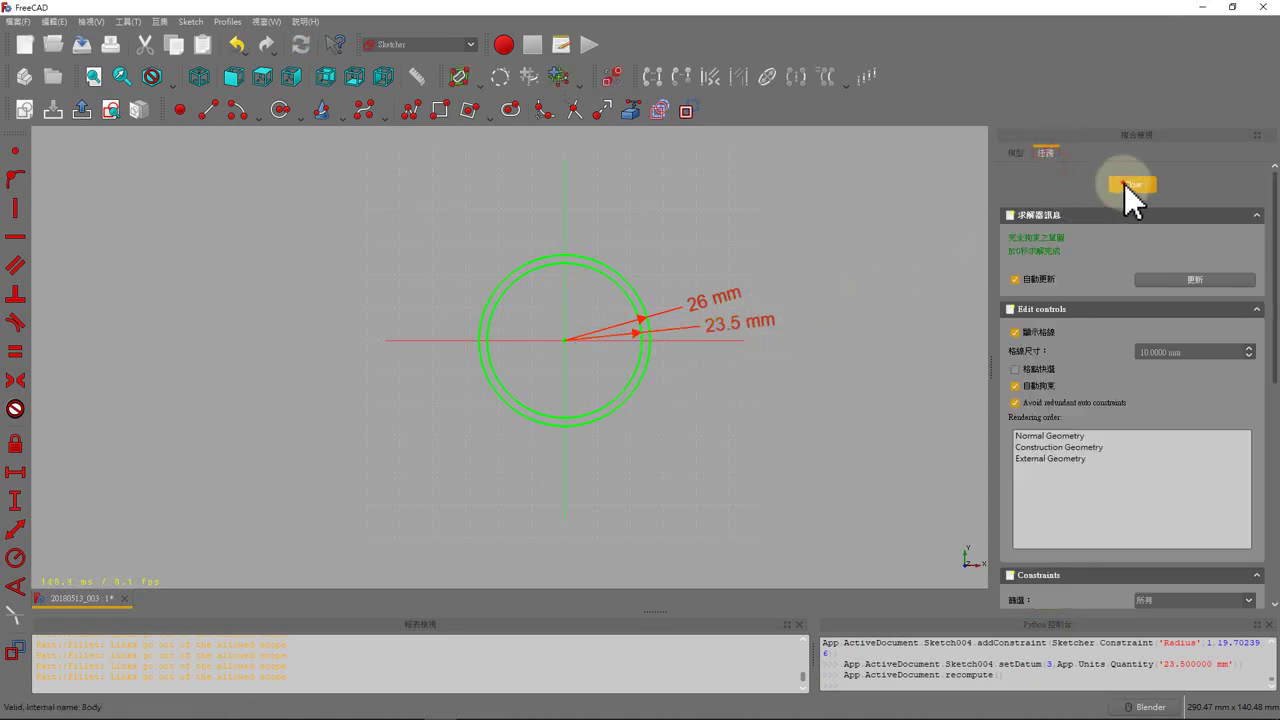
Pad the ring sketch Up to face, limited by BaseFeature's Face6.
{"action": "left_click", "coordinate": [1124, 184]}
{"action": "left_click", "coordinate": [1041, 158]}
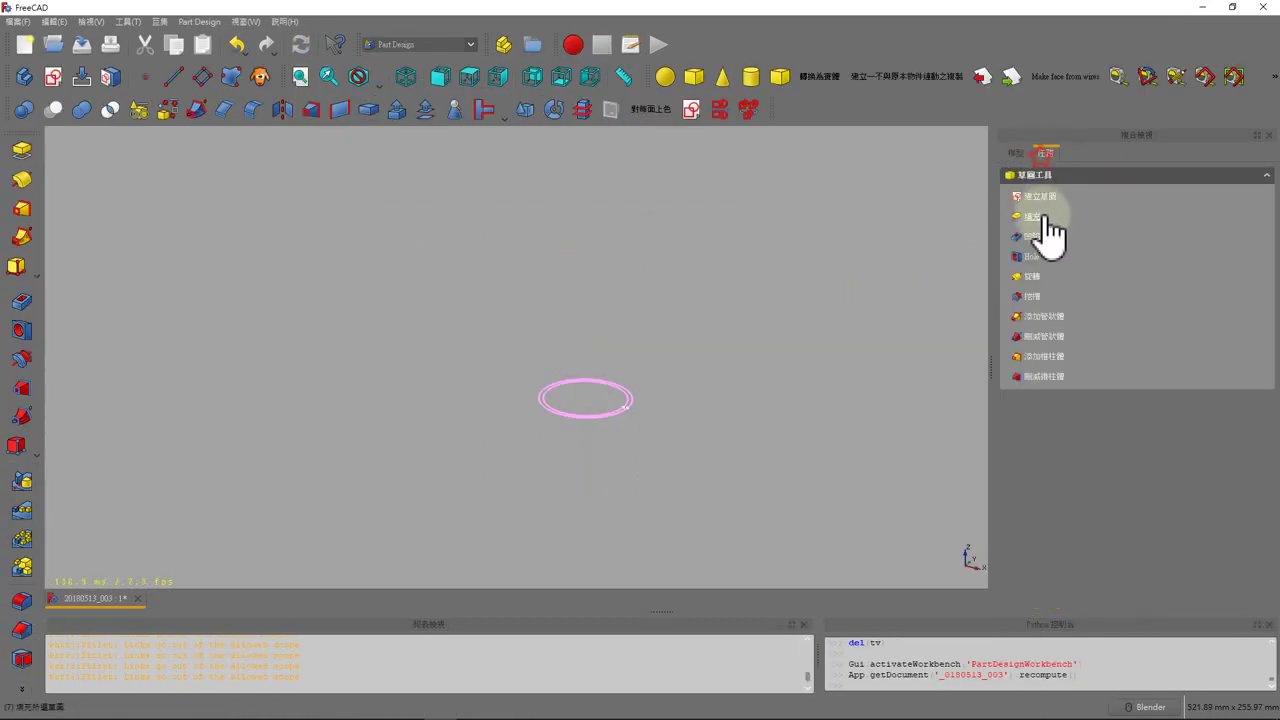
{"action": "left_click", "coordinate": [1037, 243]}
{"action": "left_click", "coordinate": [1240, 243]}
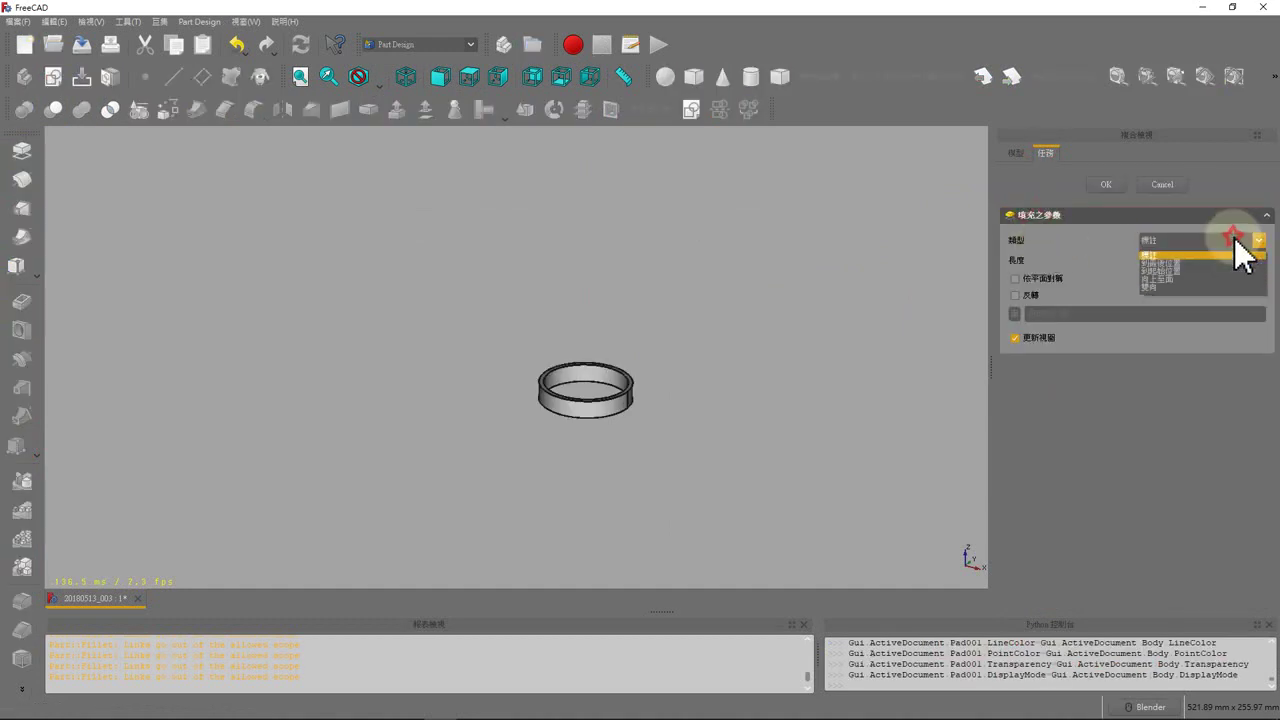
{"action": "left_click", "coordinate": [1178, 279]}
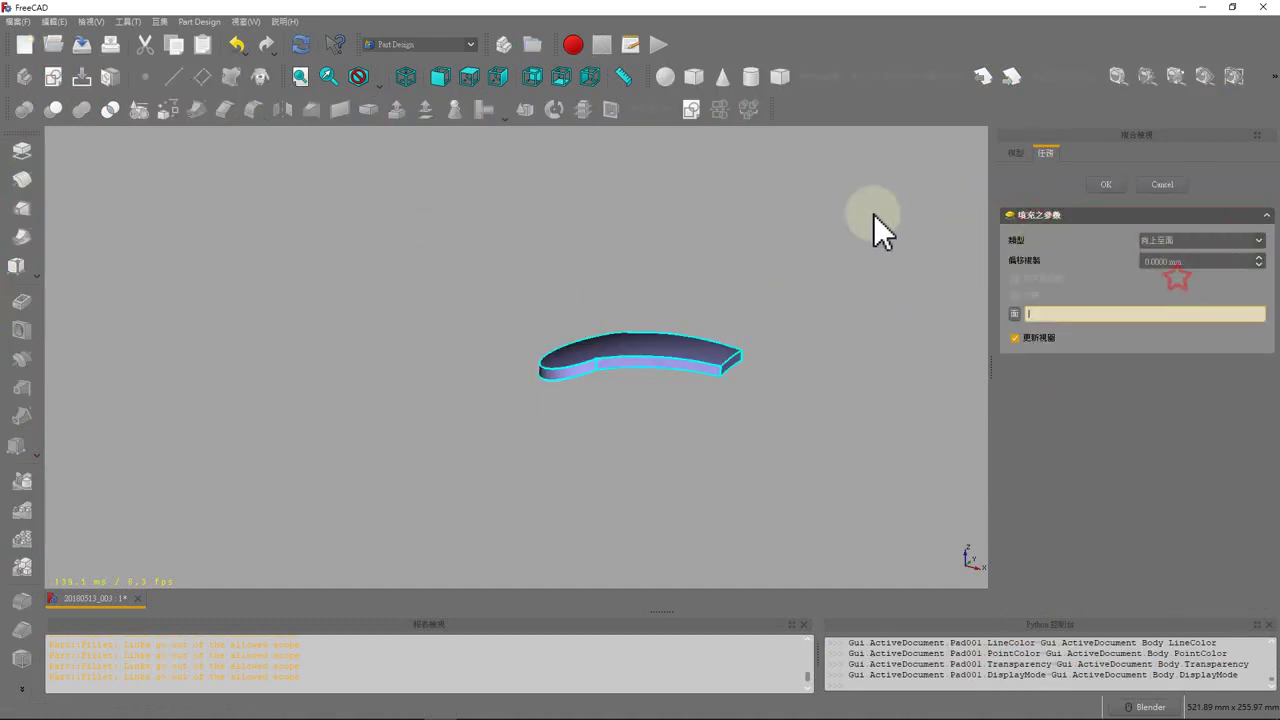
{"action": "middle_click_drag", "start_coordinate": [570, 443], "coordinate": [570, 317]}
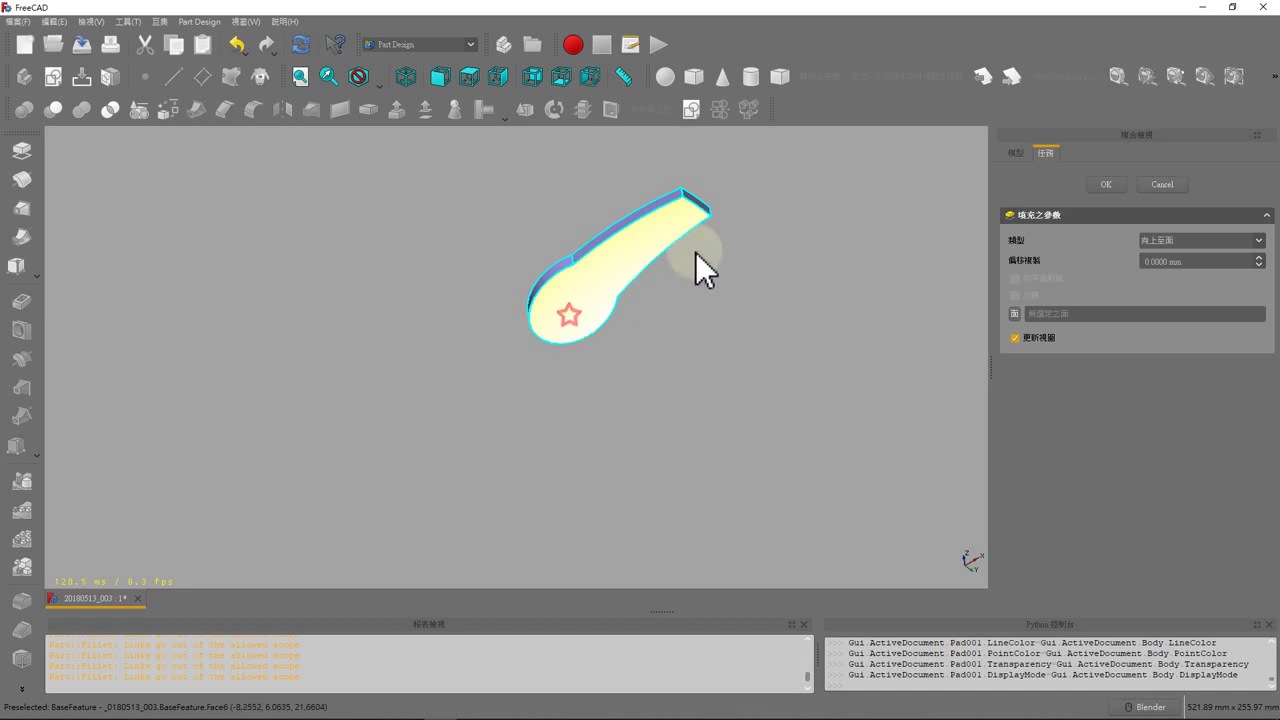
{"action": "left_click", "coordinate": [500, 255]}
{"action": "mouse_move", "coordinate": [500, 255]}
{"action": "middle_mouse_down"}
{"action": "mouse_move", "coordinate": [606, 251]}
{"action": "mouse_move", "coordinate": [543, 249]}
{"action": "mouse_move", "coordinate": [566, 260]}
{"action": "mouse_move", "coordinate": [559, 222]}
{"action": "mouse_move", "coordinate": [565, 260]}
{"action": "middle_mouse_up"}
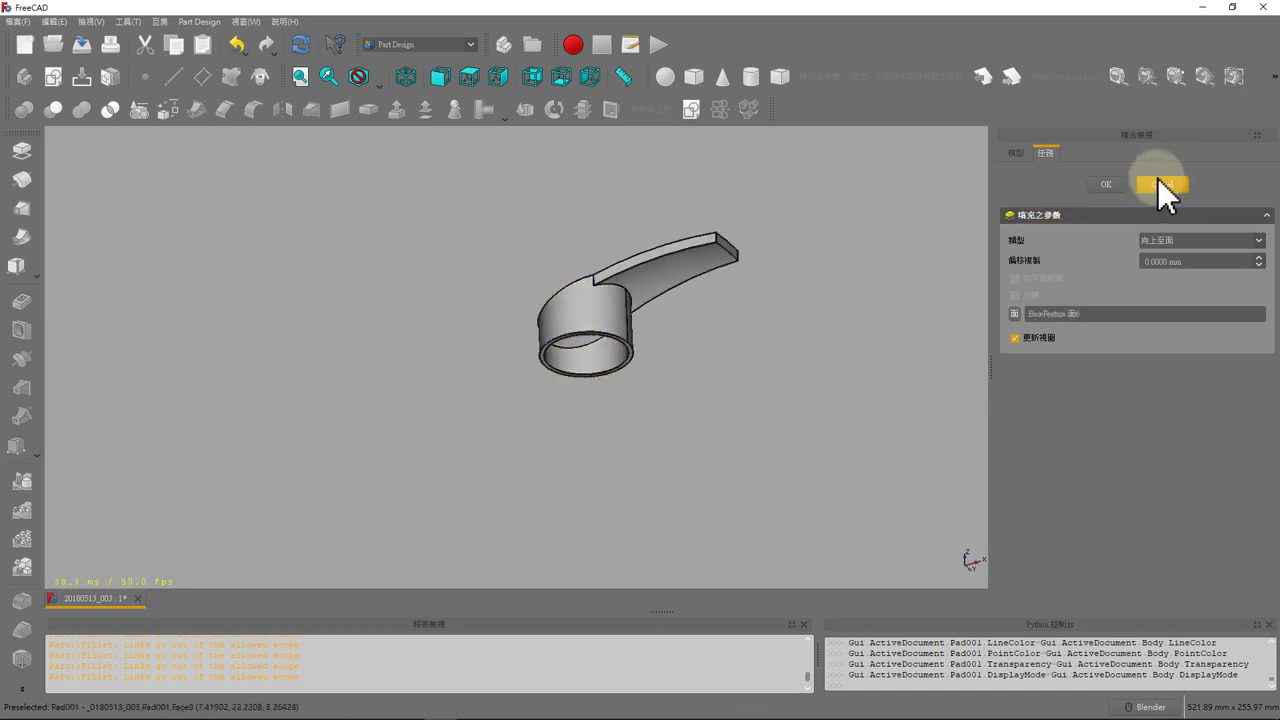
{"action": "left_click", "coordinate": [1110, 184]}
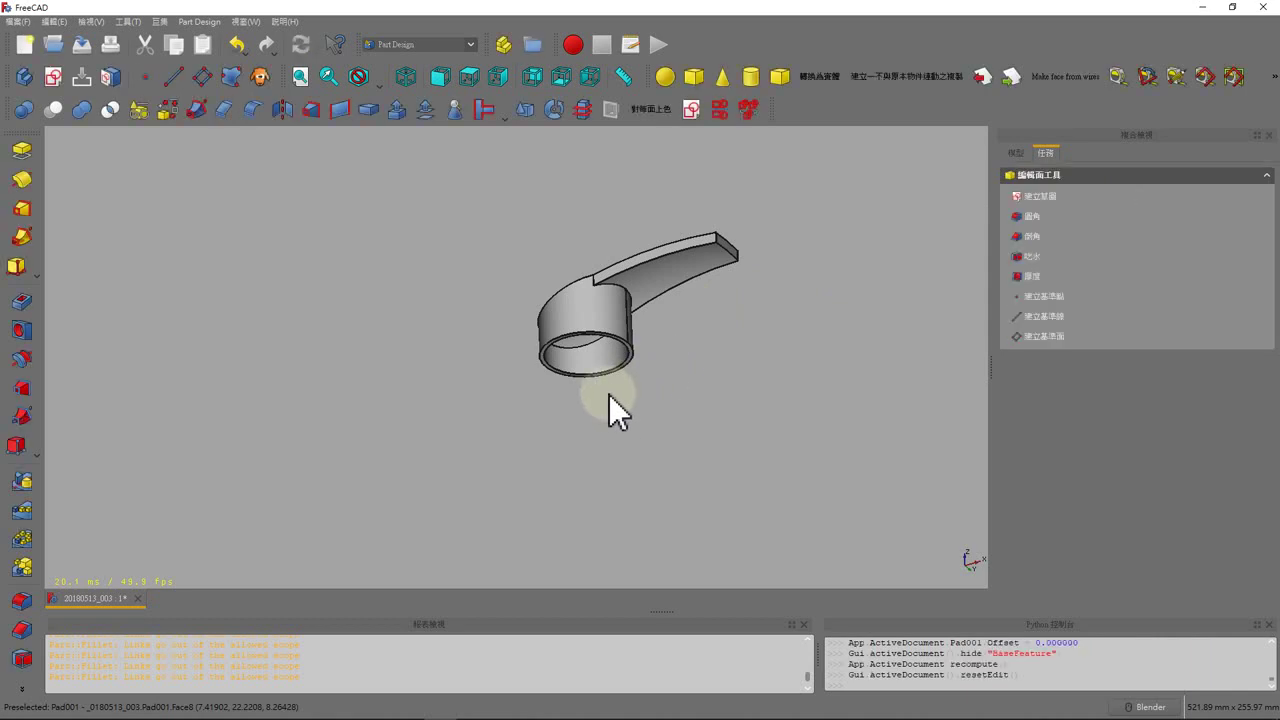
Start a new sketch, Sketch005, on the ring's end face.
{"action": "middle_click_drag", "start_coordinate": [609, 394], "coordinate": [571, 334]}
{"action": "scroll", "coordinate": [565, 335], "scroll_direction": "down", "scroll_amount": 3}
{"action": "scroll", "coordinate": [559, 335], "scroll_direction": "up", "scroll_amount": 3}
{"action": "scroll", "coordinate": [559, 335], "scroll_direction": "up", "scroll_amount": 5}
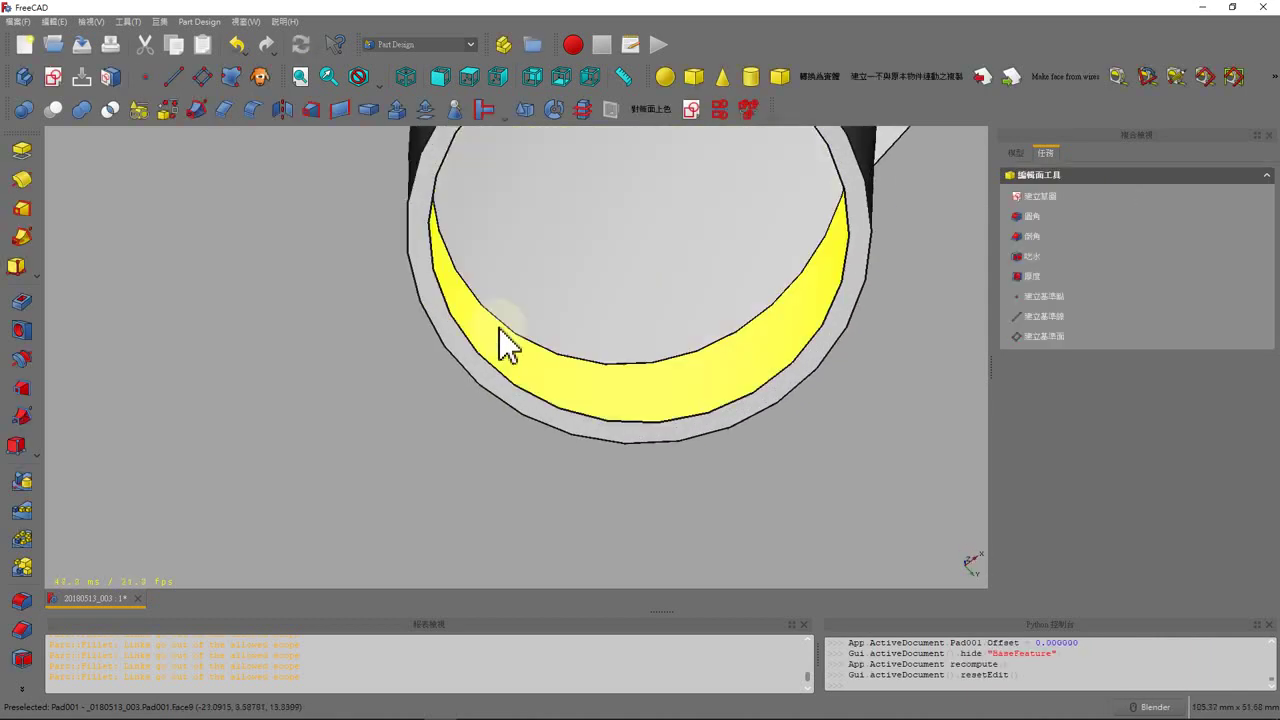
{"action": "left_click", "coordinate": [440, 335]}
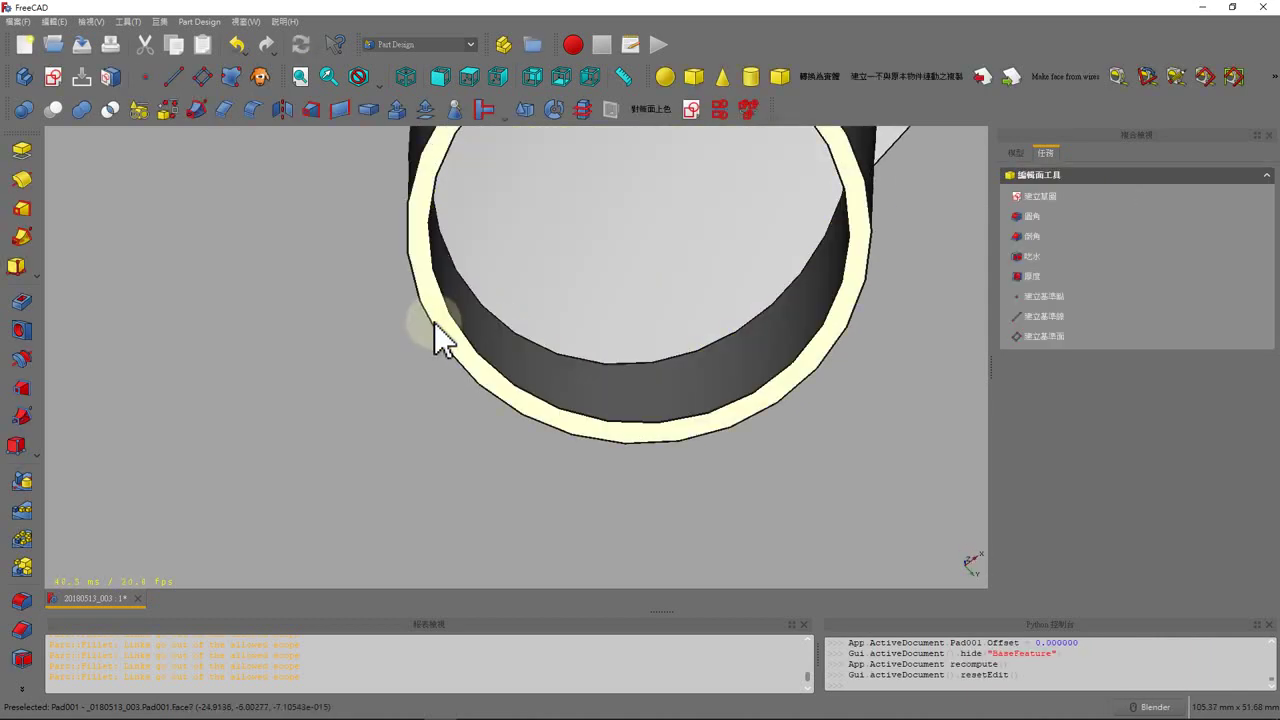
{"action": "left_click", "coordinate": [1055, 199]}
{"action": "scroll", "coordinate": [575, 330], "scroll_direction": "down", "scroll_amount": 5}
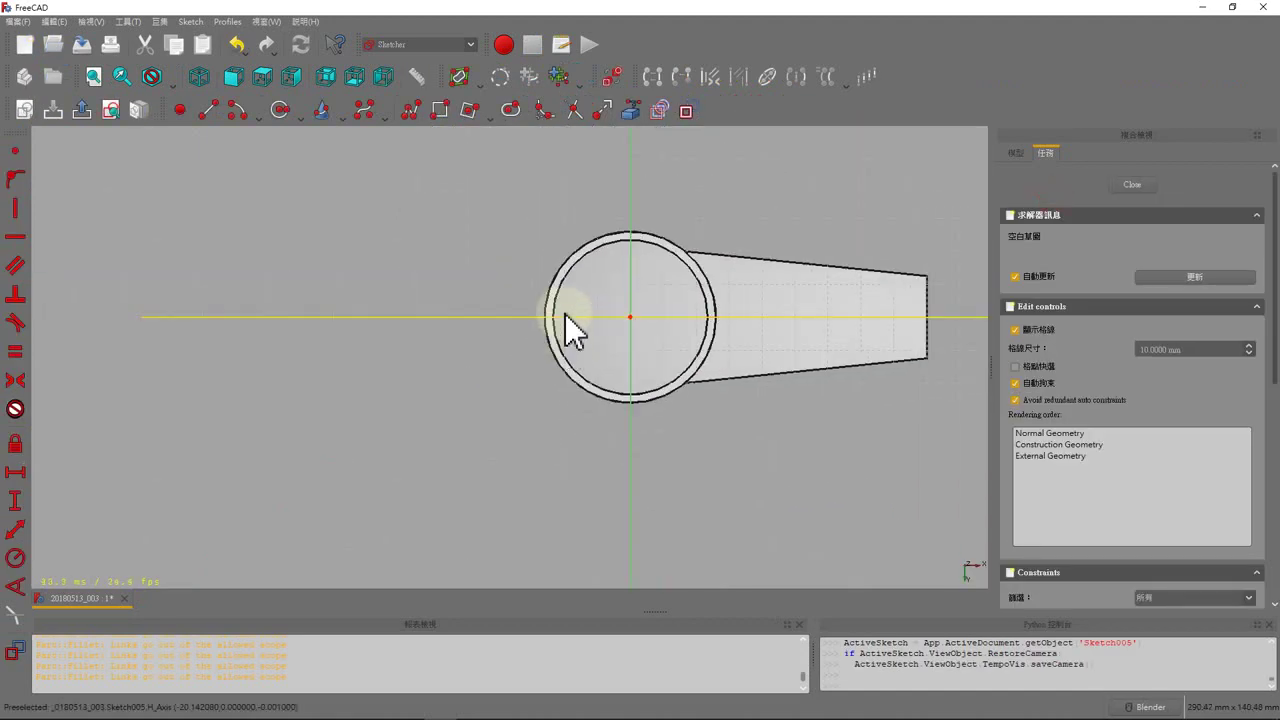
Draw a circle and a square regular polygon, both centred on the origin.
{"action": "left_click", "coordinate": [276, 112]}
{"action": "scroll", "coordinate": [617, 292], "scroll_direction": "up", "scroll_amount": 3}
{"action": "scroll", "coordinate": [600, 290], "scroll_direction": "up", "scroll_amount": 3}
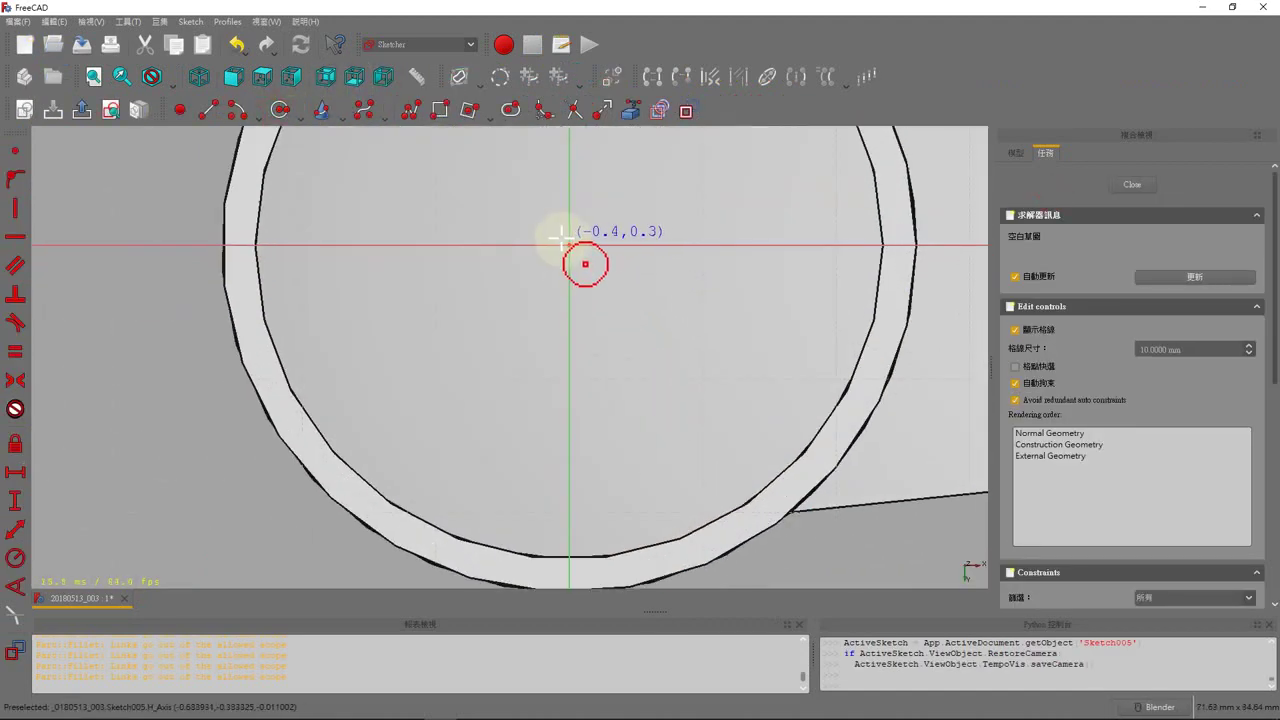
{"action": "left_click", "coordinate": [568, 243]}
{"action": "scroll", "coordinate": [540, 290], "scroll_direction": "down", "scroll_amount": 2}
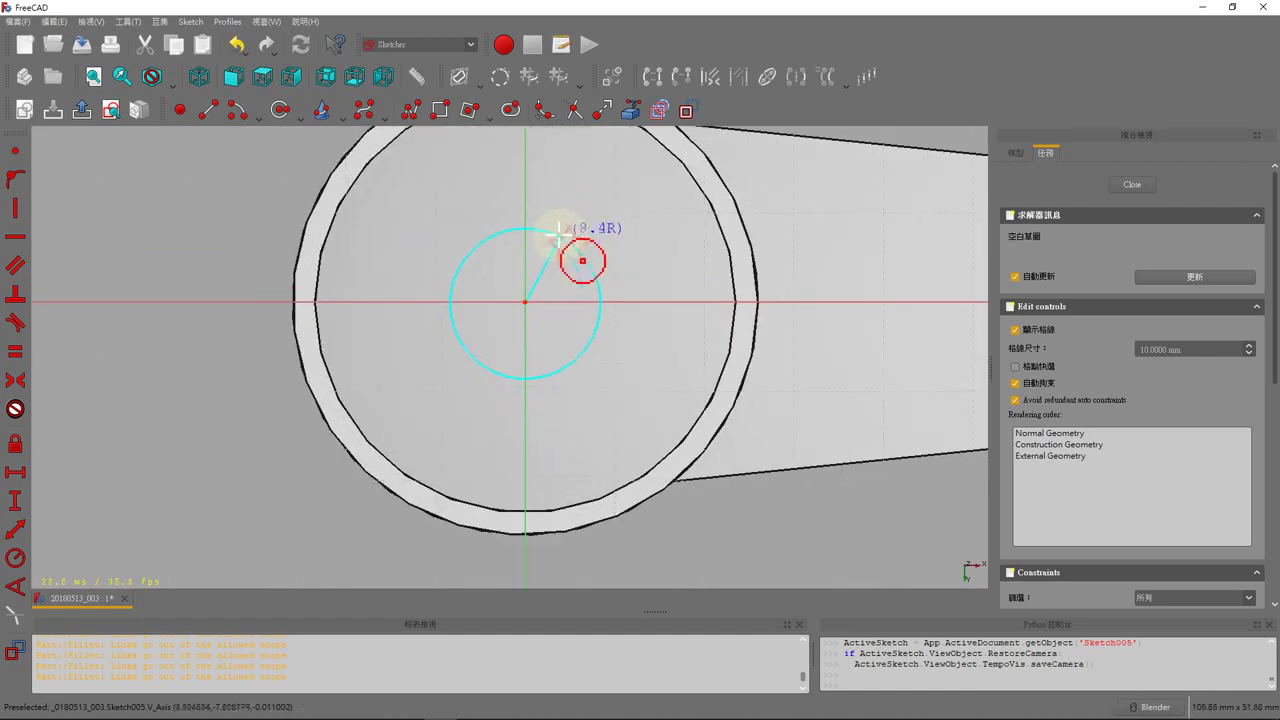
{"action": "left_click", "coordinate": [600, 200]}
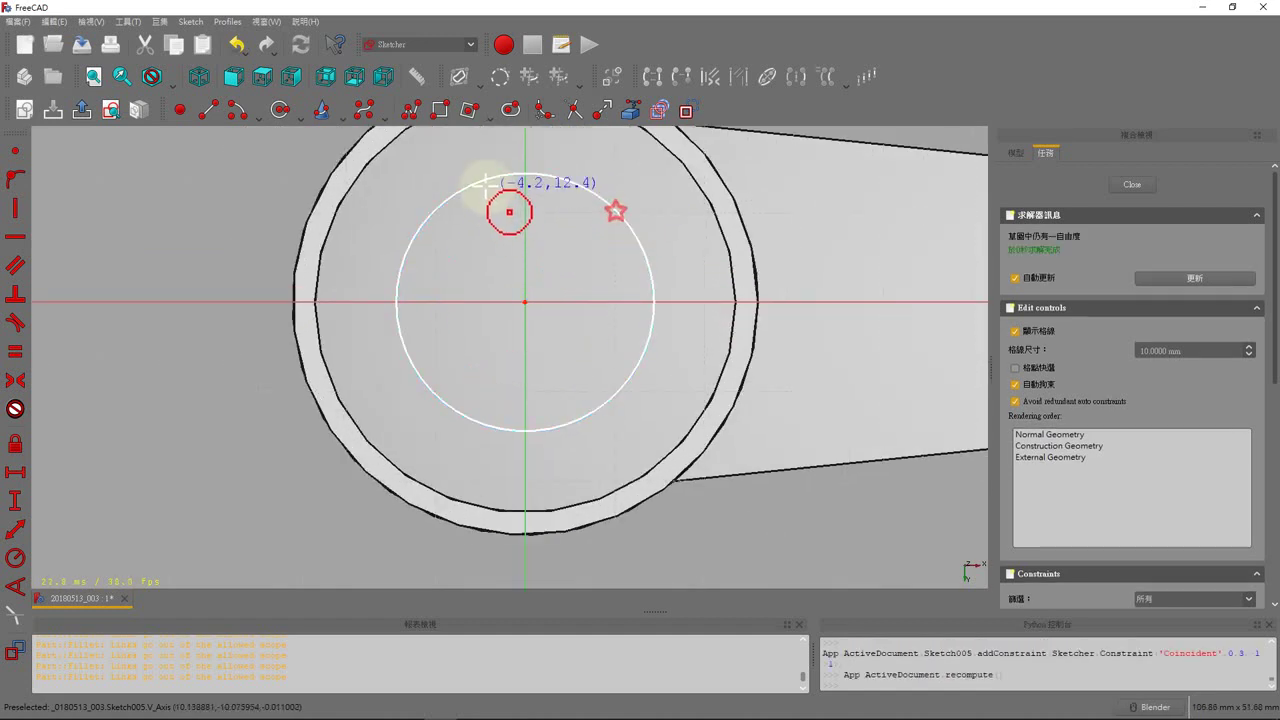
{"action": "left_click", "coordinate": [476, 114]}
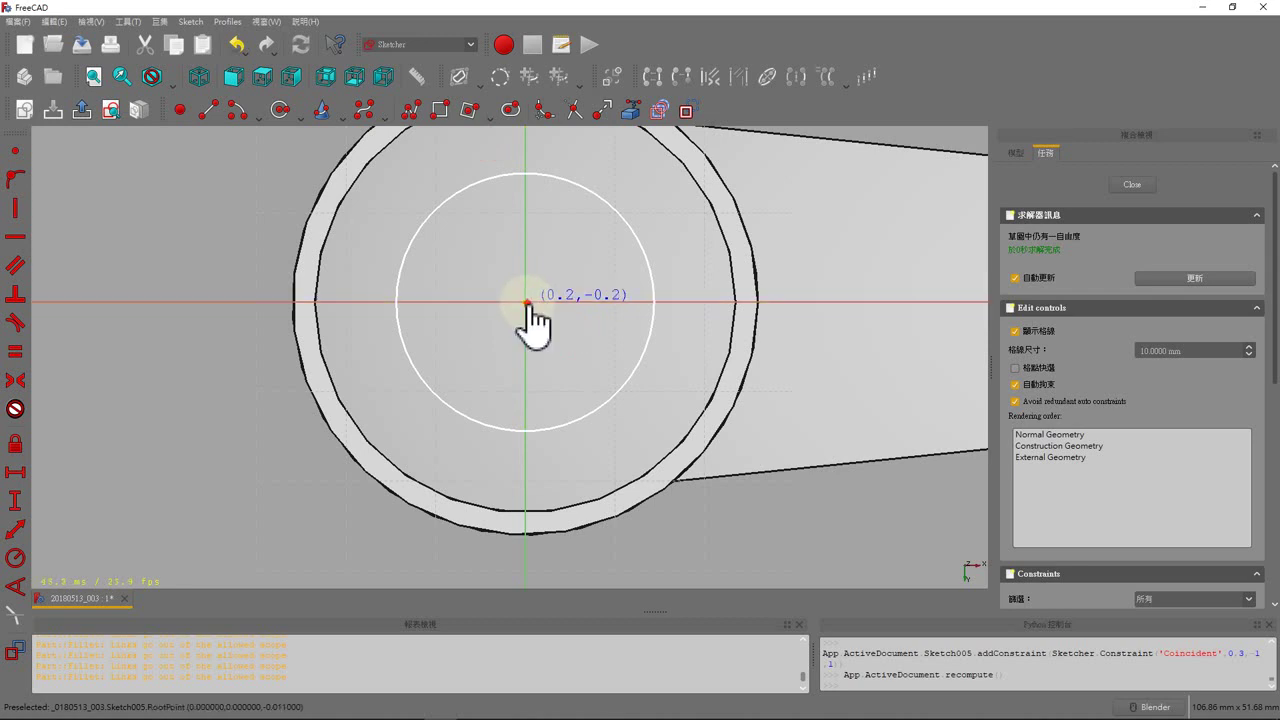
{"action": "left_click", "coordinate": [527, 302]}
{"action": "left_click", "coordinate": [593, 243]}
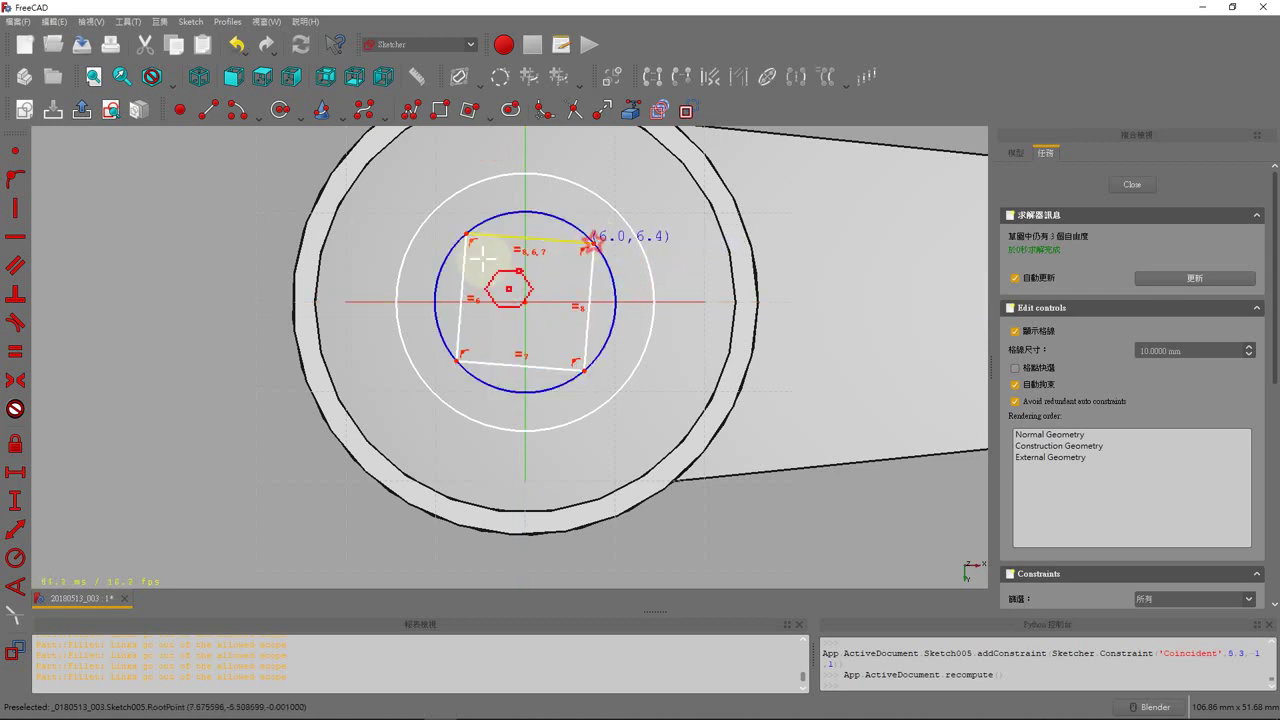
{"action": "right_click", "coordinate": [220, 281]}
Make the square's top edge horizontal, set width 12 mm and circle radius 10 mm, then close.
{"action": "left_click", "coordinate": [509, 238]}
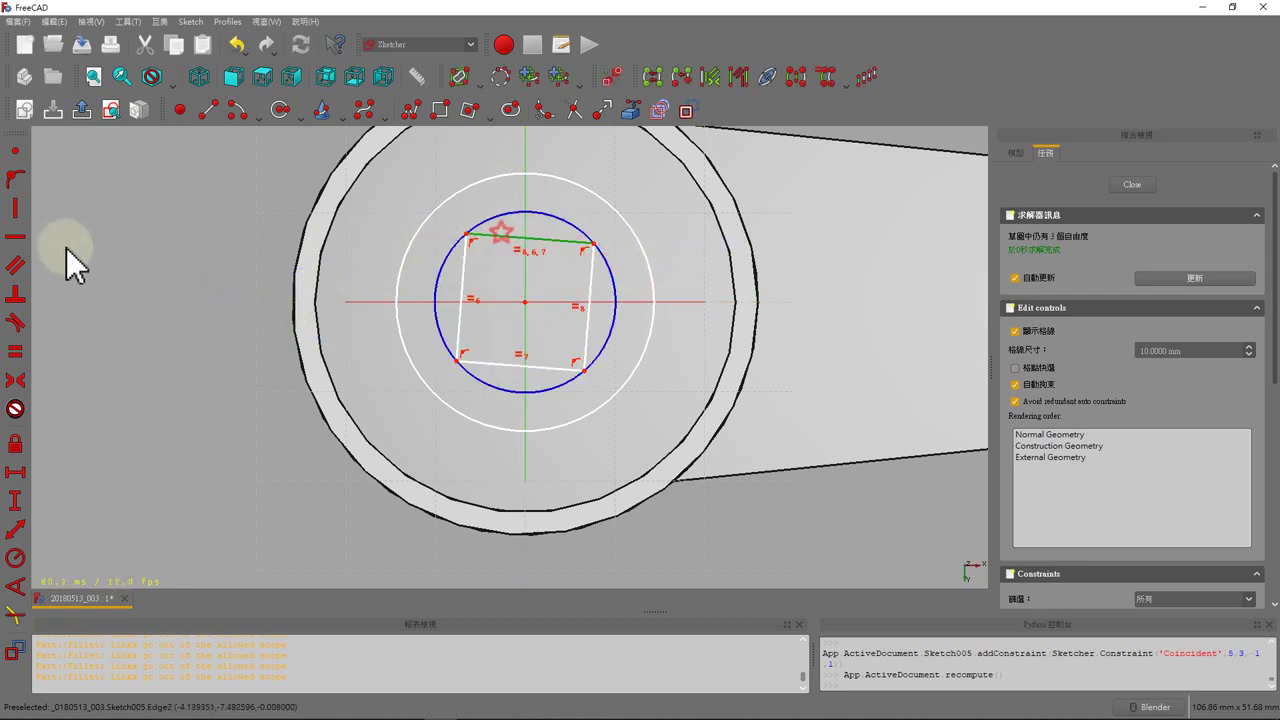
{"action": "left_click", "coordinate": [16, 236]}
{"action": "scroll", "coordinate": [450, 286], "scroll_direction": "down", "scroll_amount": 1}
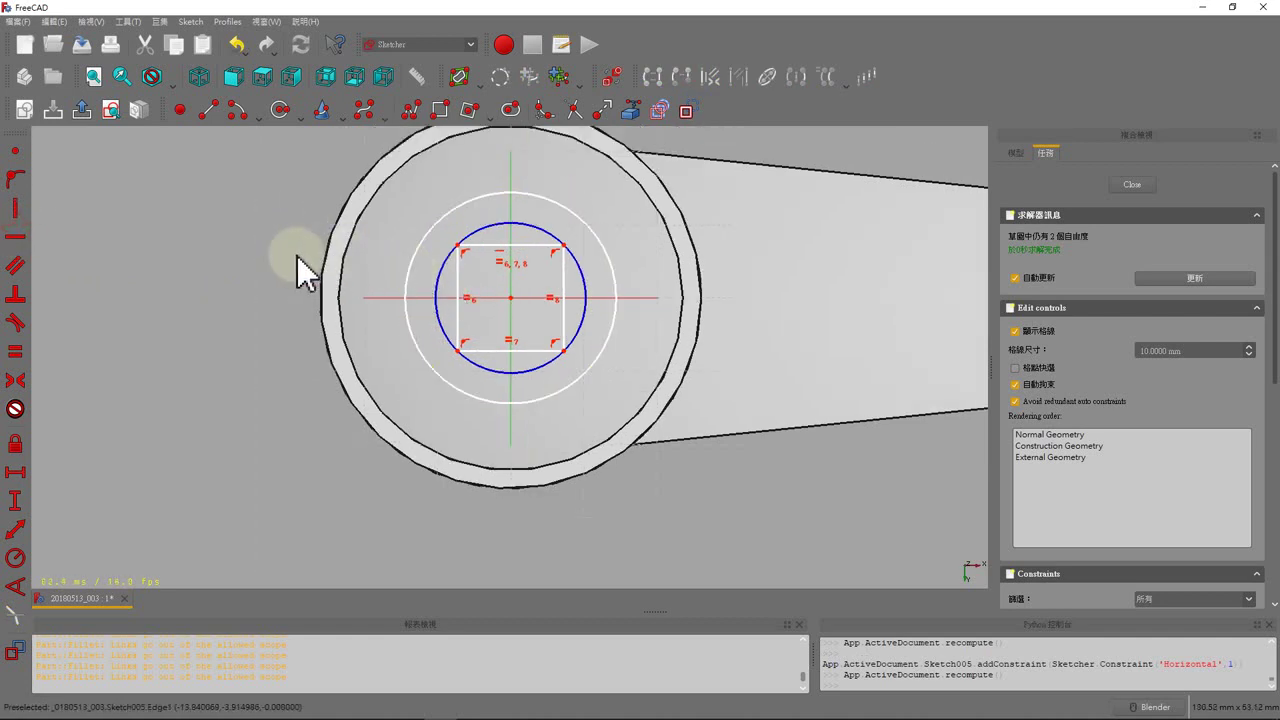
{"action": "left_click", "coordinate": [15, 472]}
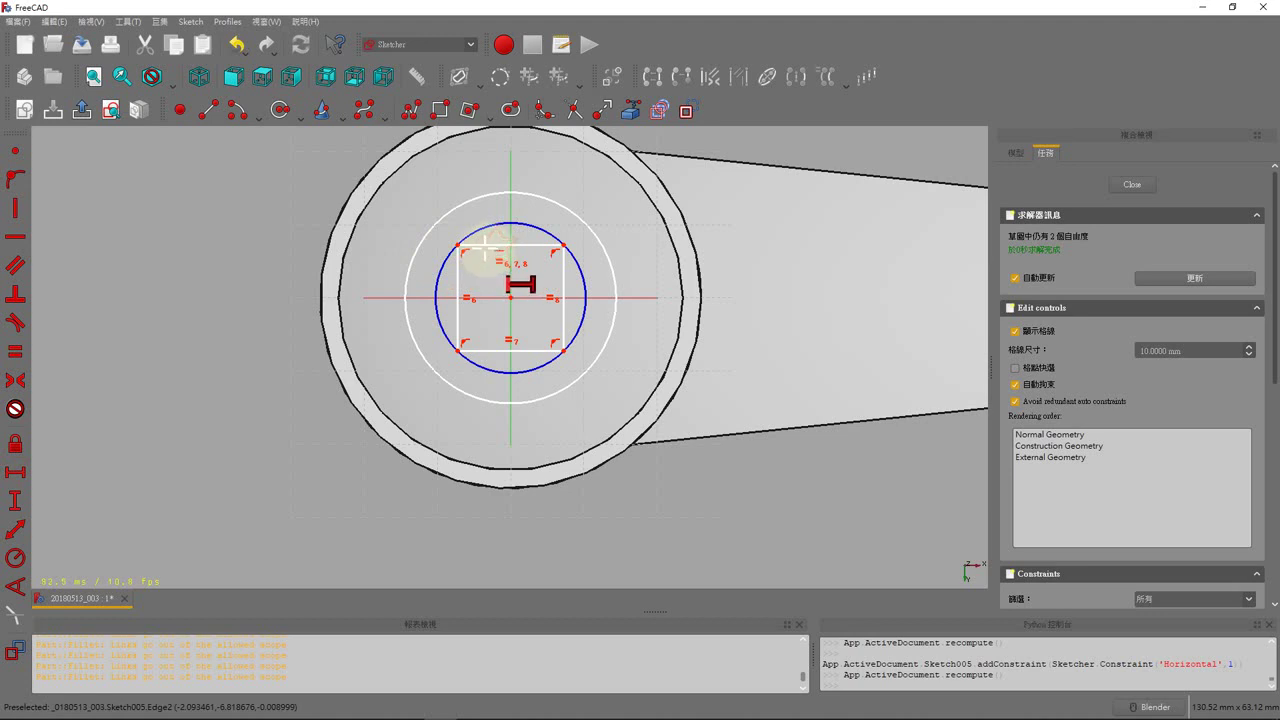
{"action": "left_click", "coordinate": [487, 245]}
{"action": "type", "text": "12"}
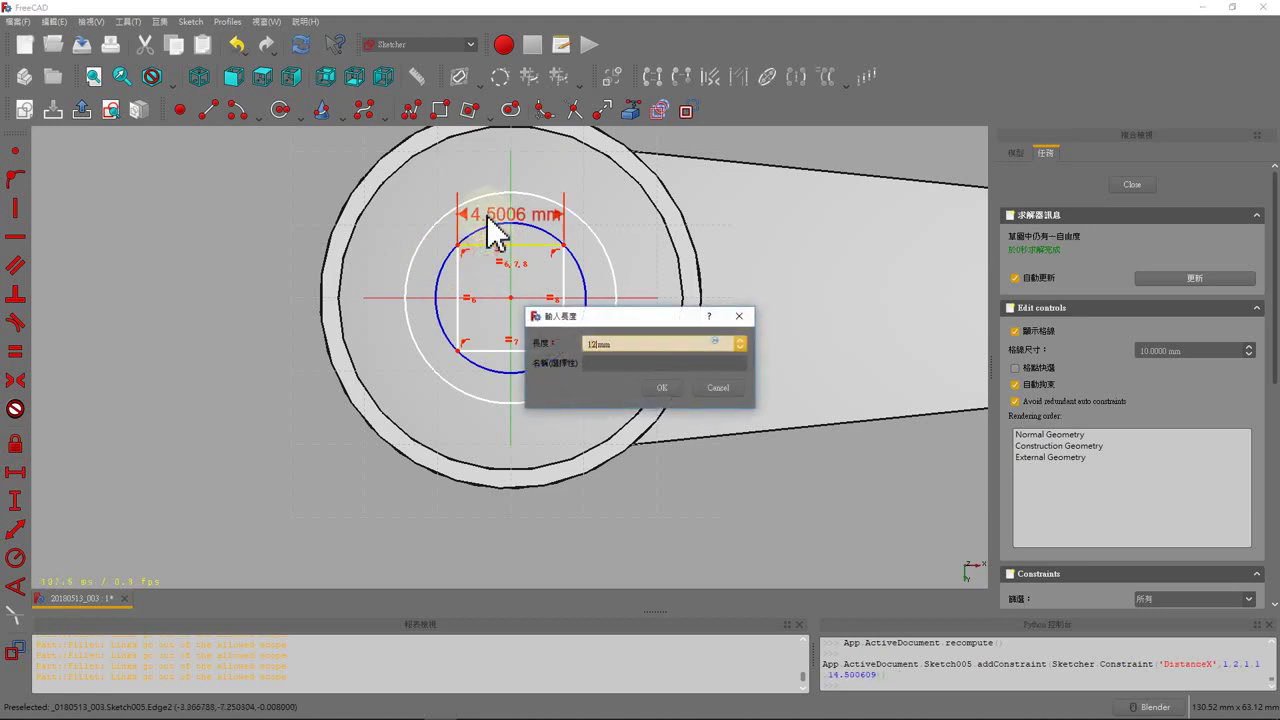
{"action": "key", "text": "Return"}
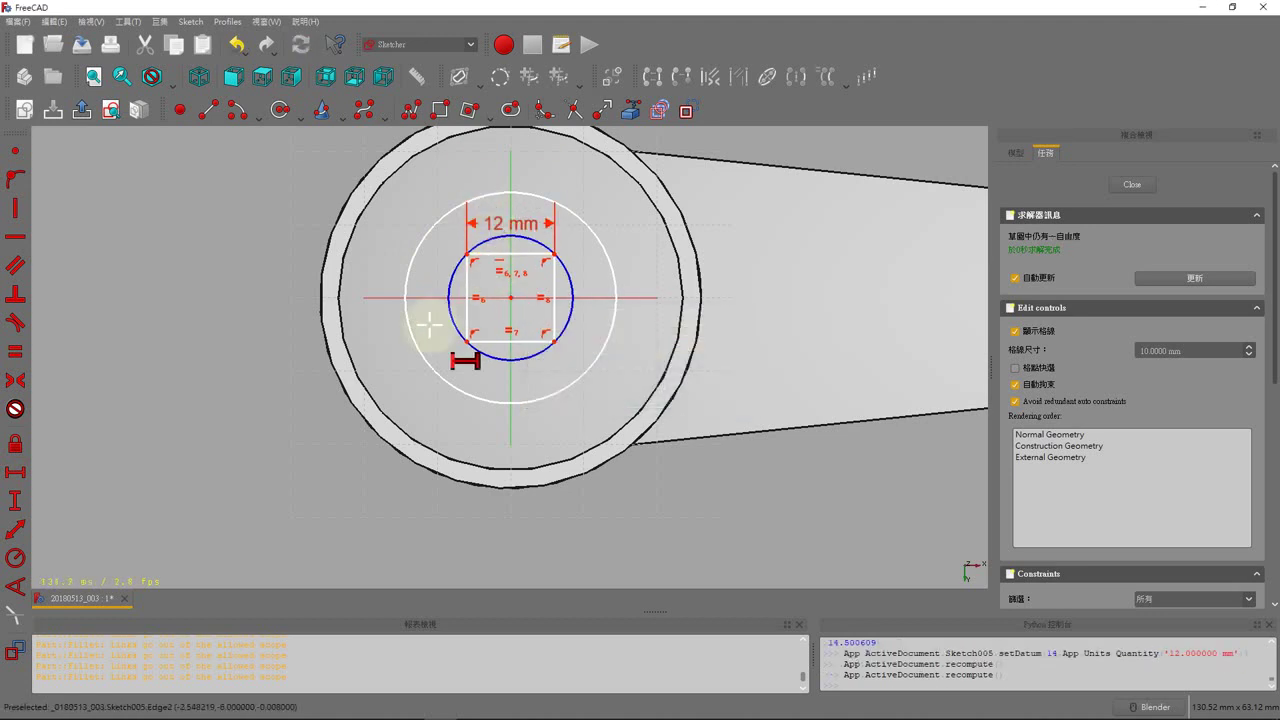
{"action": "left_click", "coordinate": [15, 558]}
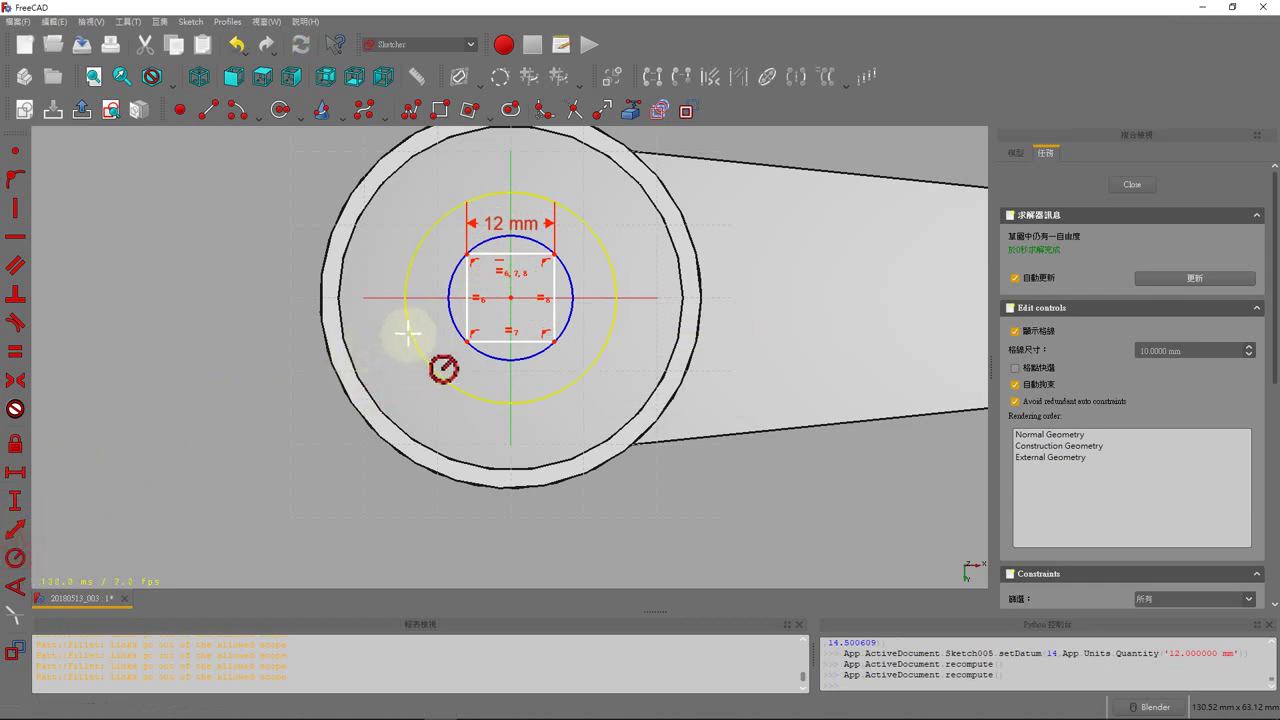
{"action": "left_click", "coordinate": [406, 332]}
{"action": "type", "text": "10mm"}
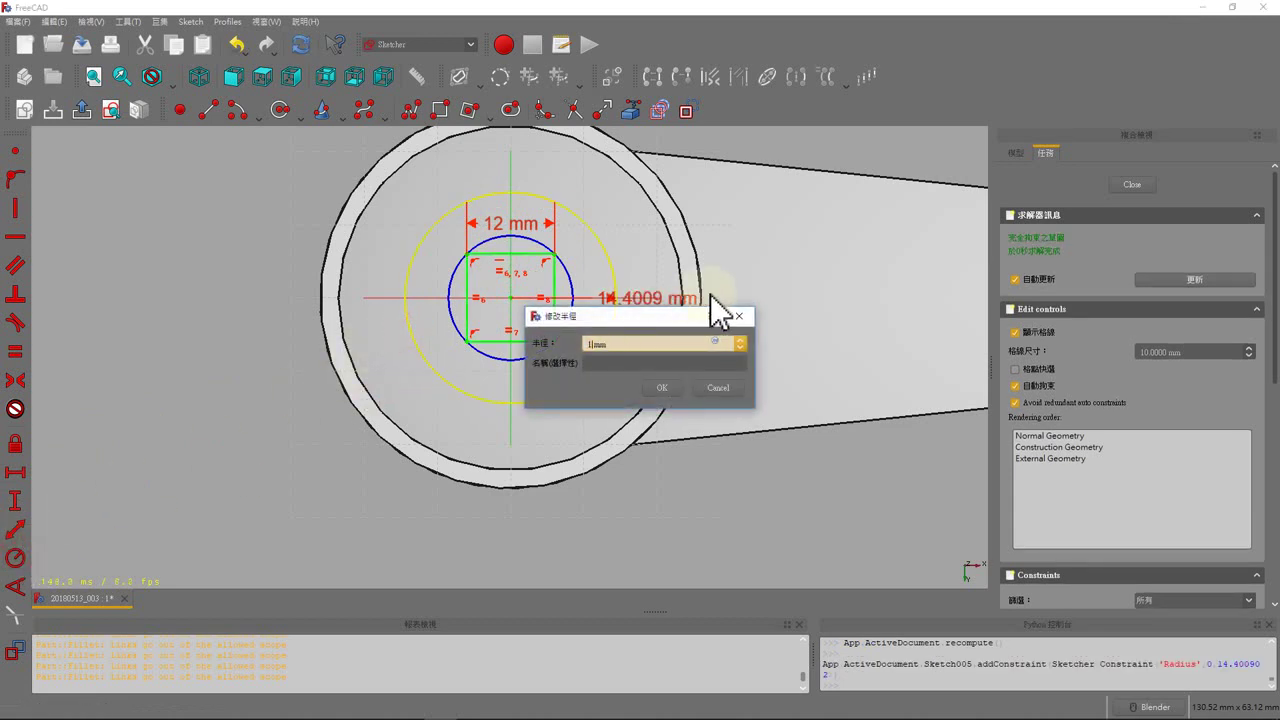
{"action": "key", "text": "Return"}
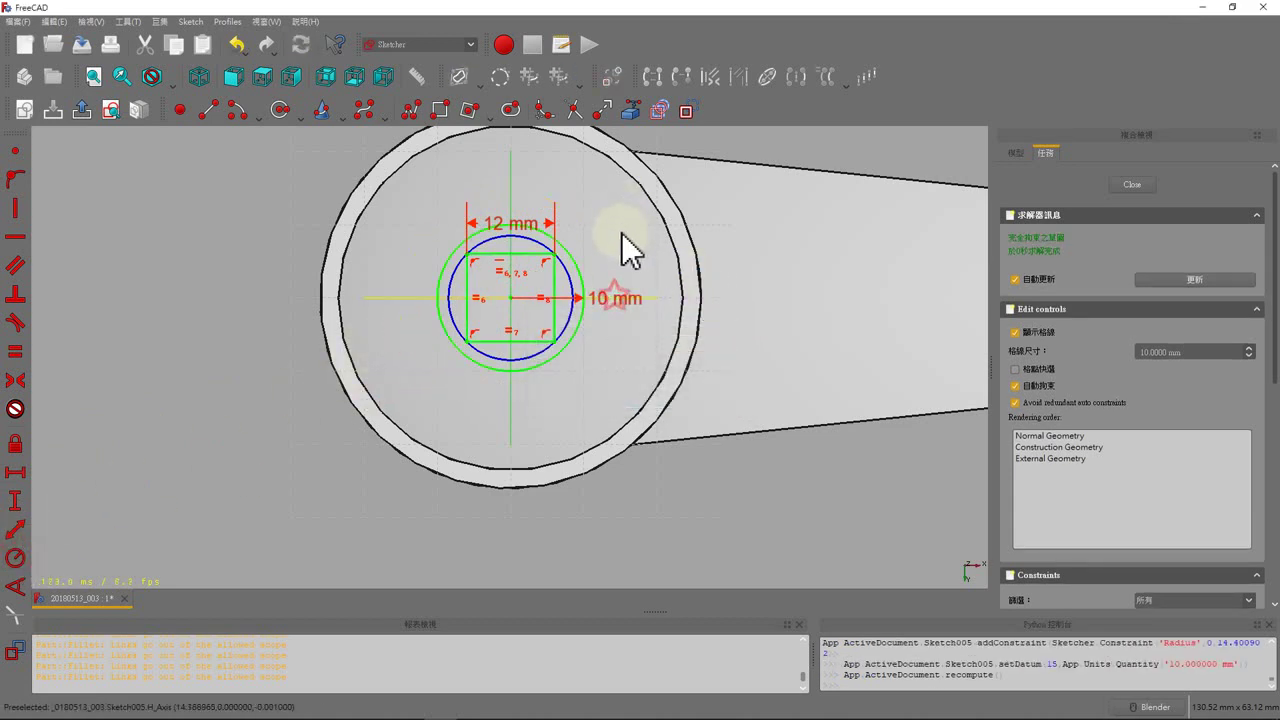
{"action": "left_click_drag", "start_coordinate": [627, 299], "coordinate": [631, 266]}
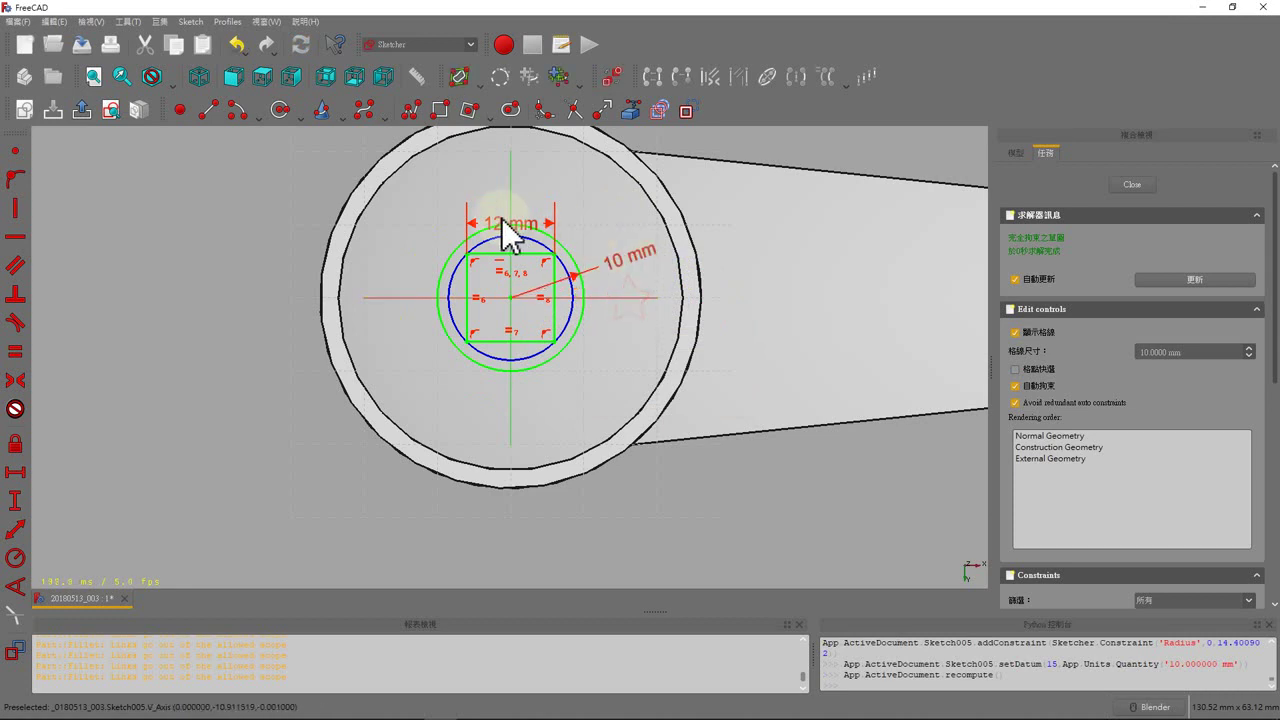
{"action": "left_click_drag", "start_coordinate": [528, 237], "coordinate": [530, 200]}
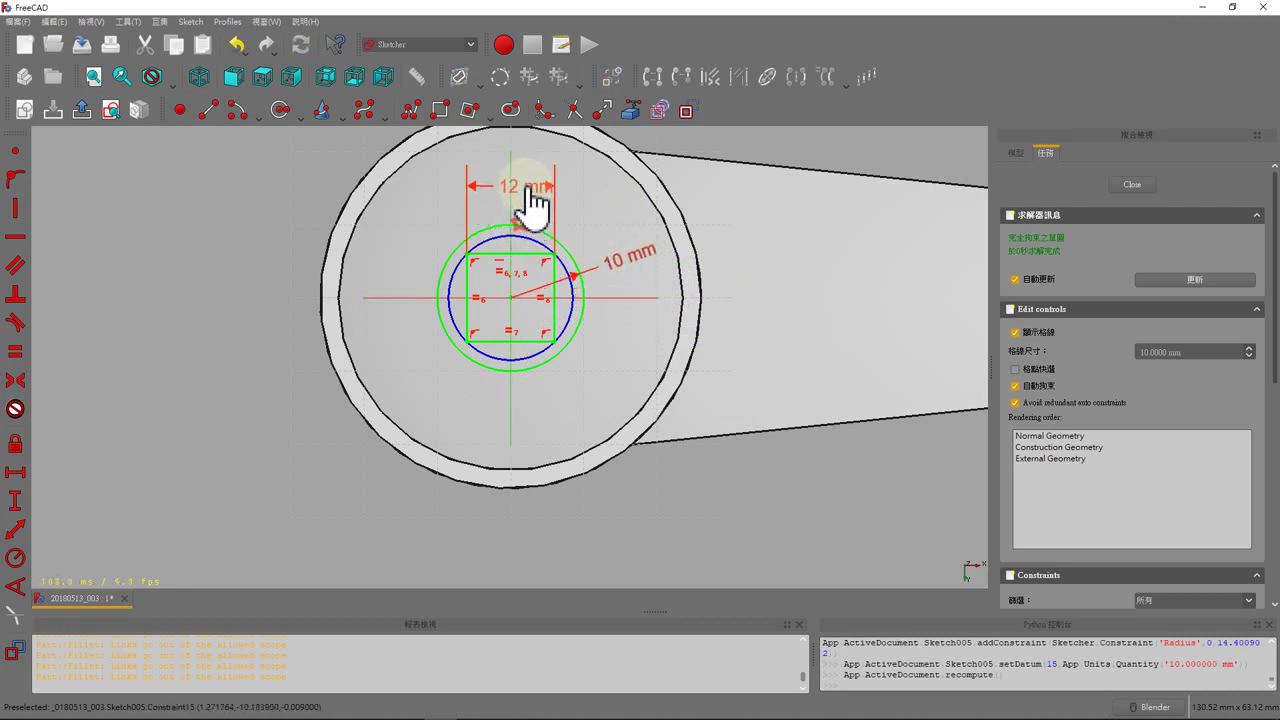
{"action": "left_click", "coordinate": [1140, 185]}
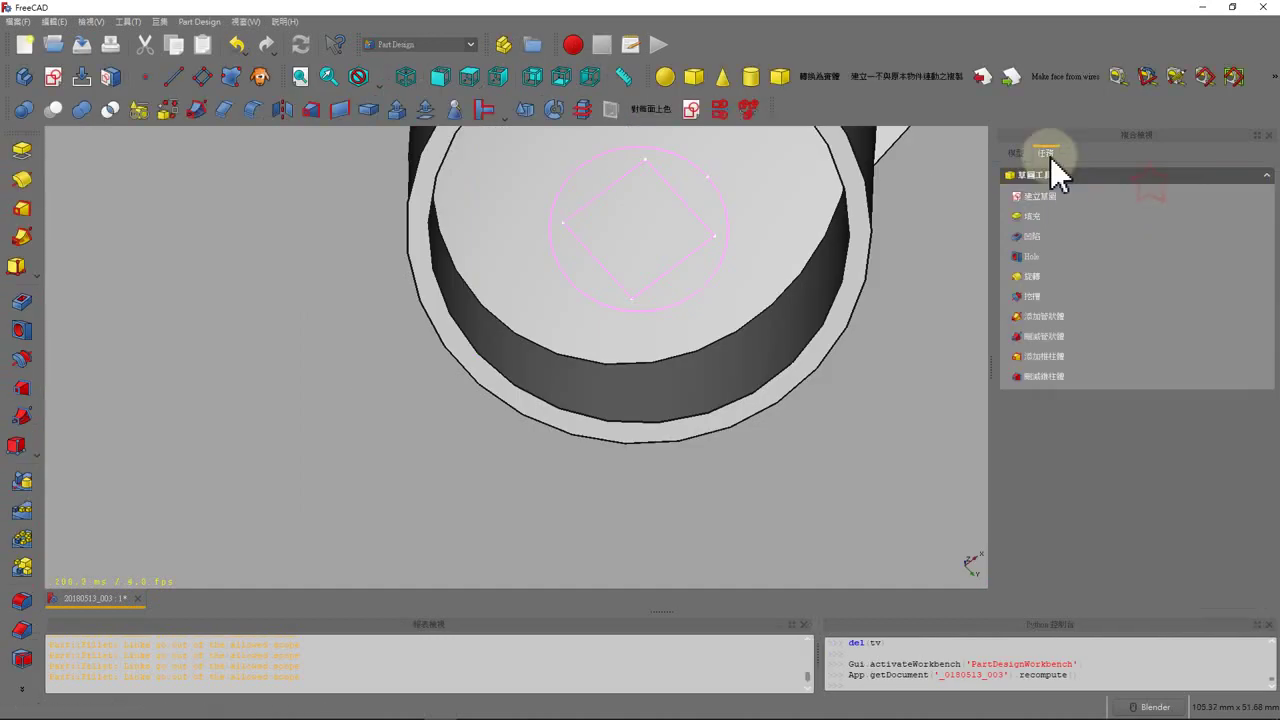
Pad the circle-and-square sketch Up to face, reaching a Pad001 face, forming the square-holed hub.
{"action": "left_click", "coordinate": [1033, 216]}
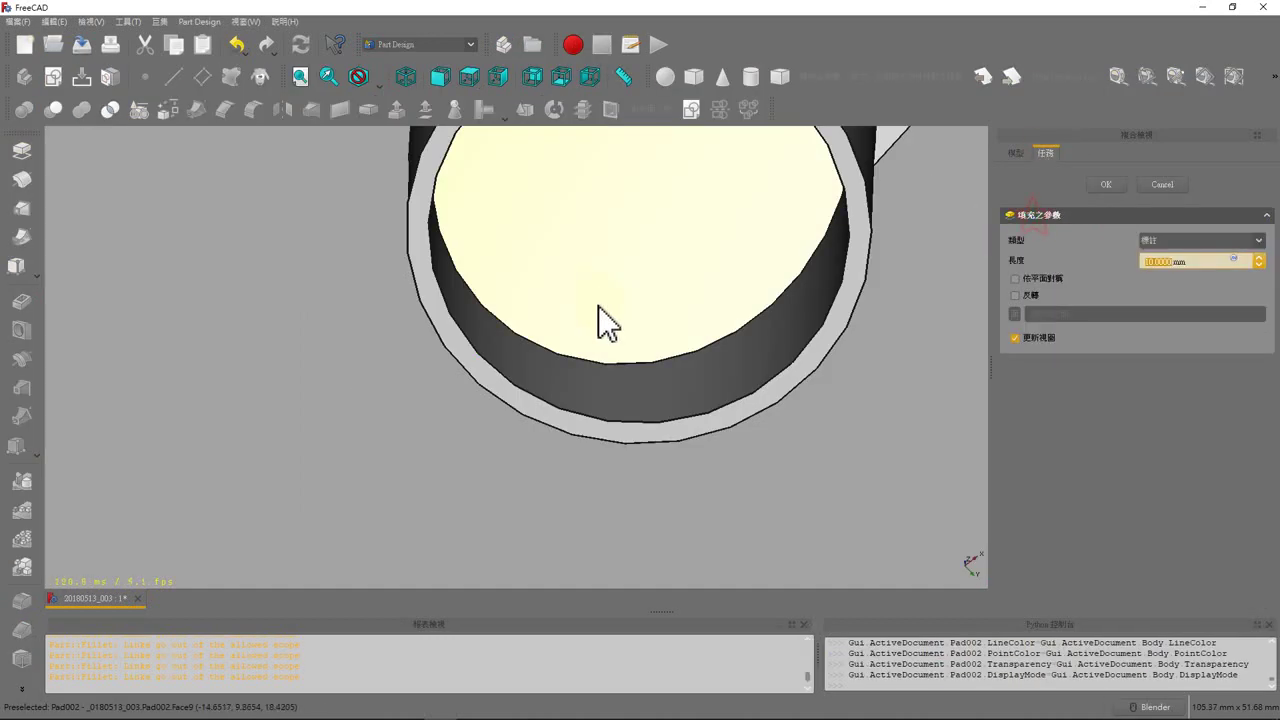
{"action": "left_click", "coordinate": [1155, 242]}
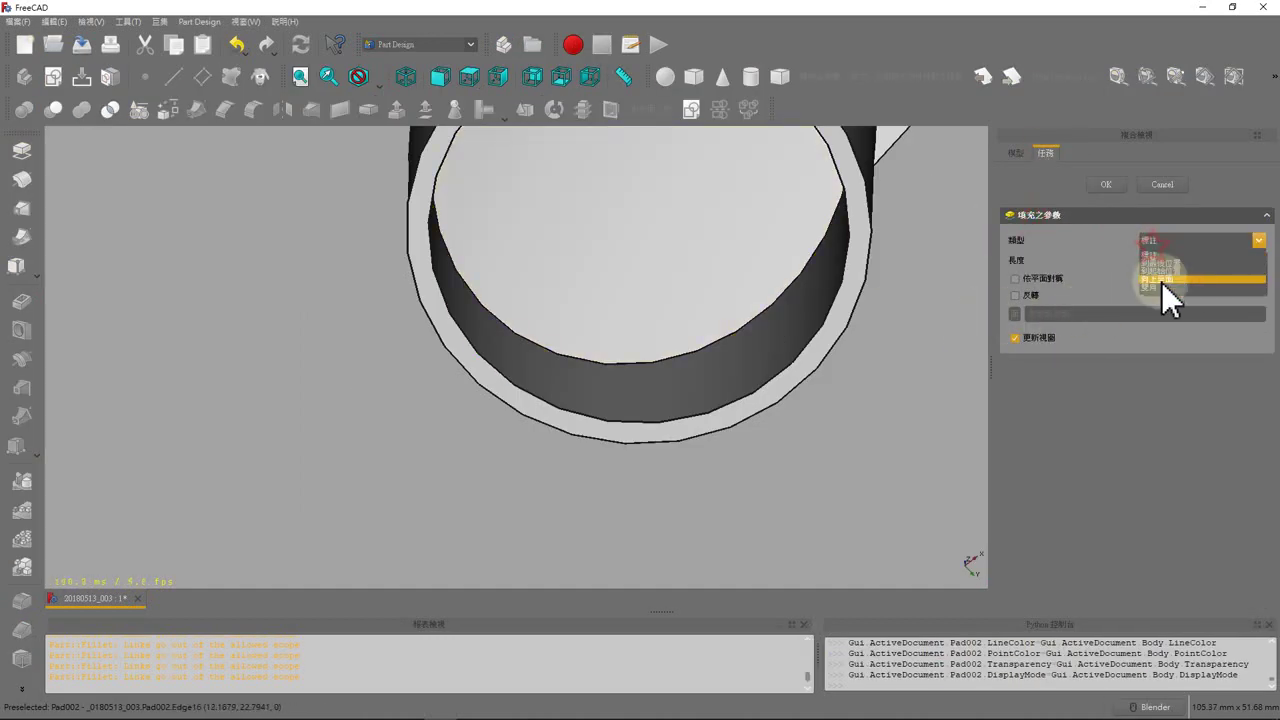
{"action": "left_click", "coordinate": [1161, 282]}
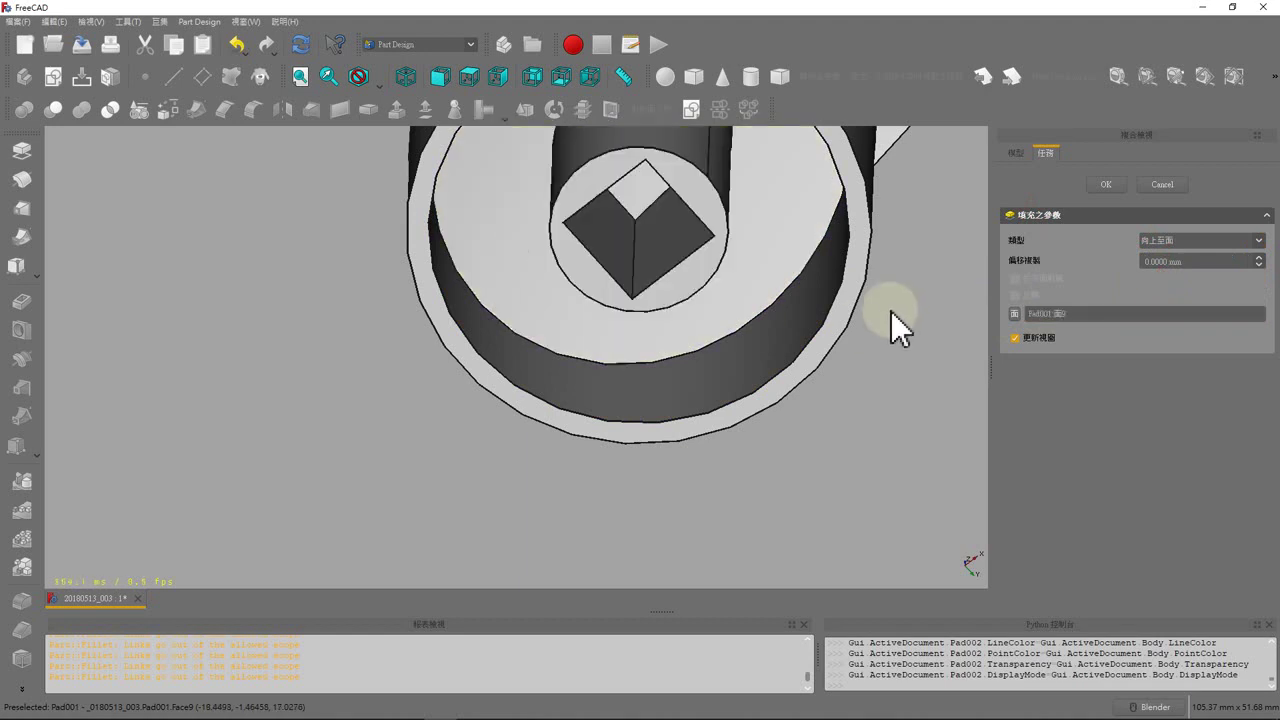
{"action": "scroll", "coordinate": [891, 311], "scroll_direction": "down", "scroll_amount": 5}
{"action": "left_click", "coordinate": [531, 260]}
{"action": "scroll", "coordinate": [583, 195], "scroll_direction": "up", "scroll_amount": 2}
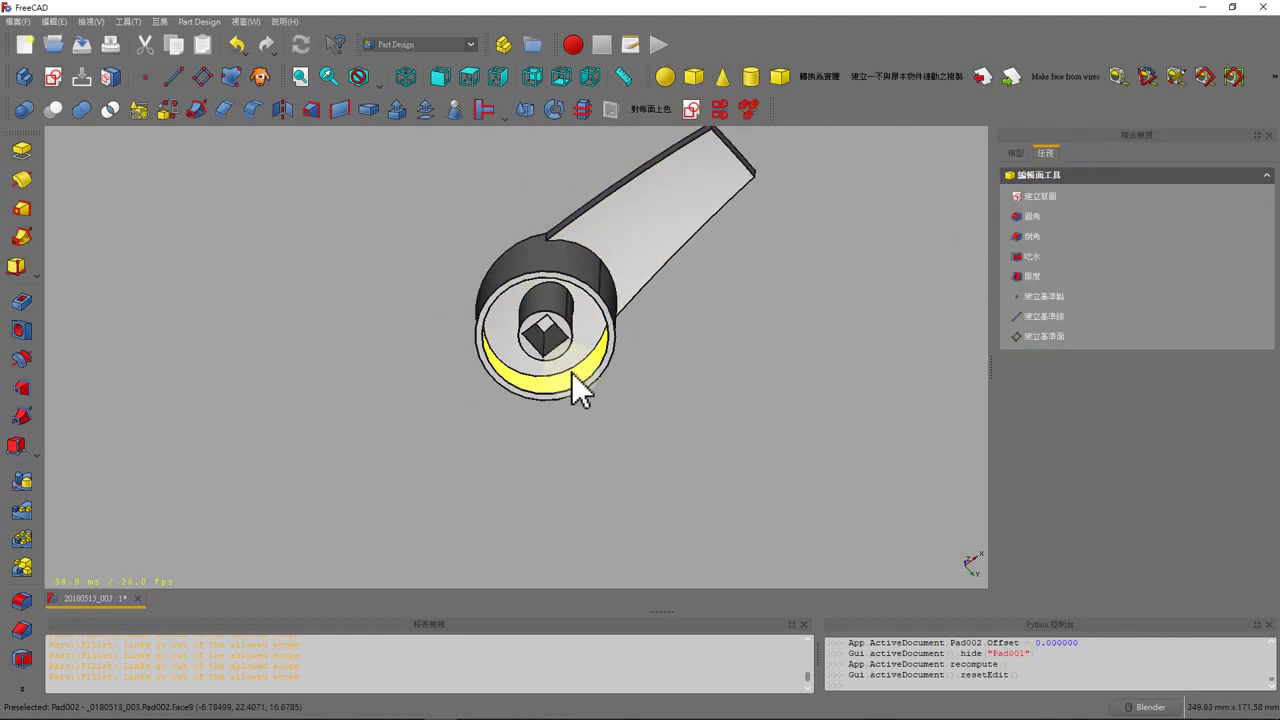
Fillet the edges at the lever arm's tip.
{"action": "left_click", "coordinate": [1016, 153]}
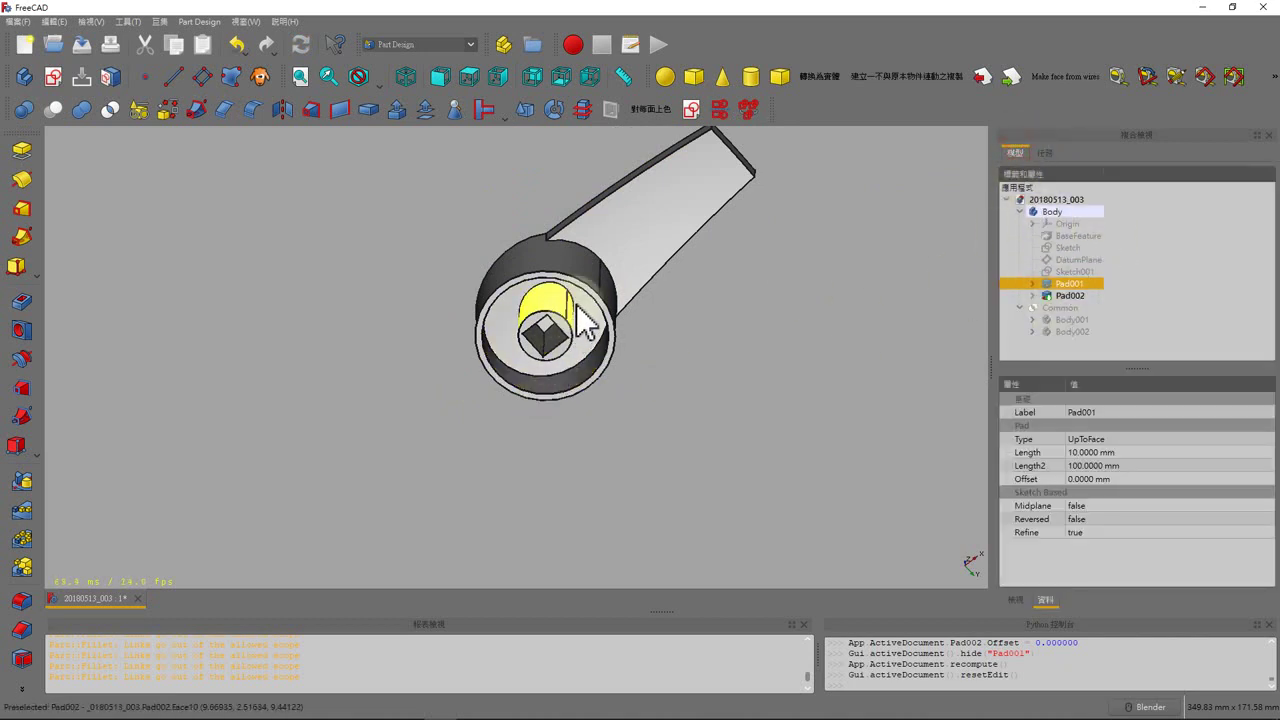
{"action": "mouse_move", "coordinate": [560, 300]}
{"action": "middle_mouse_down"}
{"action": "mouse_move", "coordinate": [575, 378]}
{"action": "mouse_move", "coordinate": [488, 337]}
{"action": "middle_mouse_up"}
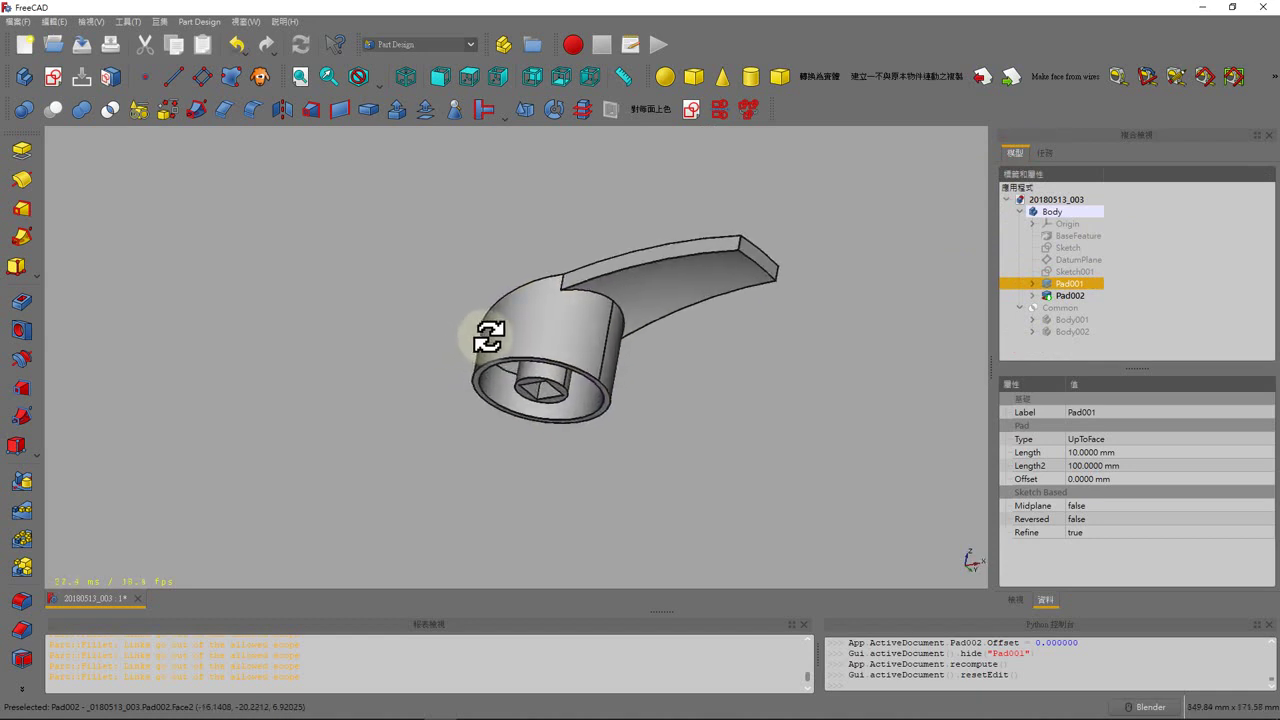
{"action": "left_click", "coordinate": [739, 243]}
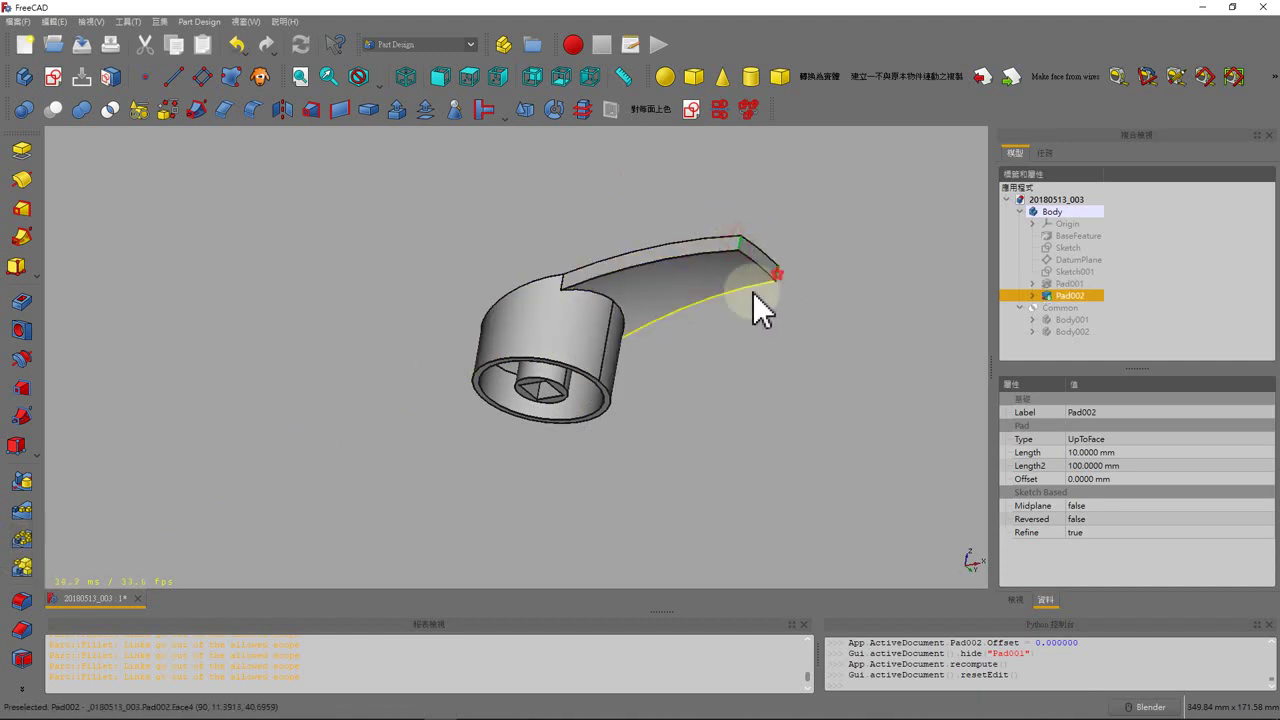
{"action": "left_click", "coordinate": [28, 656]}
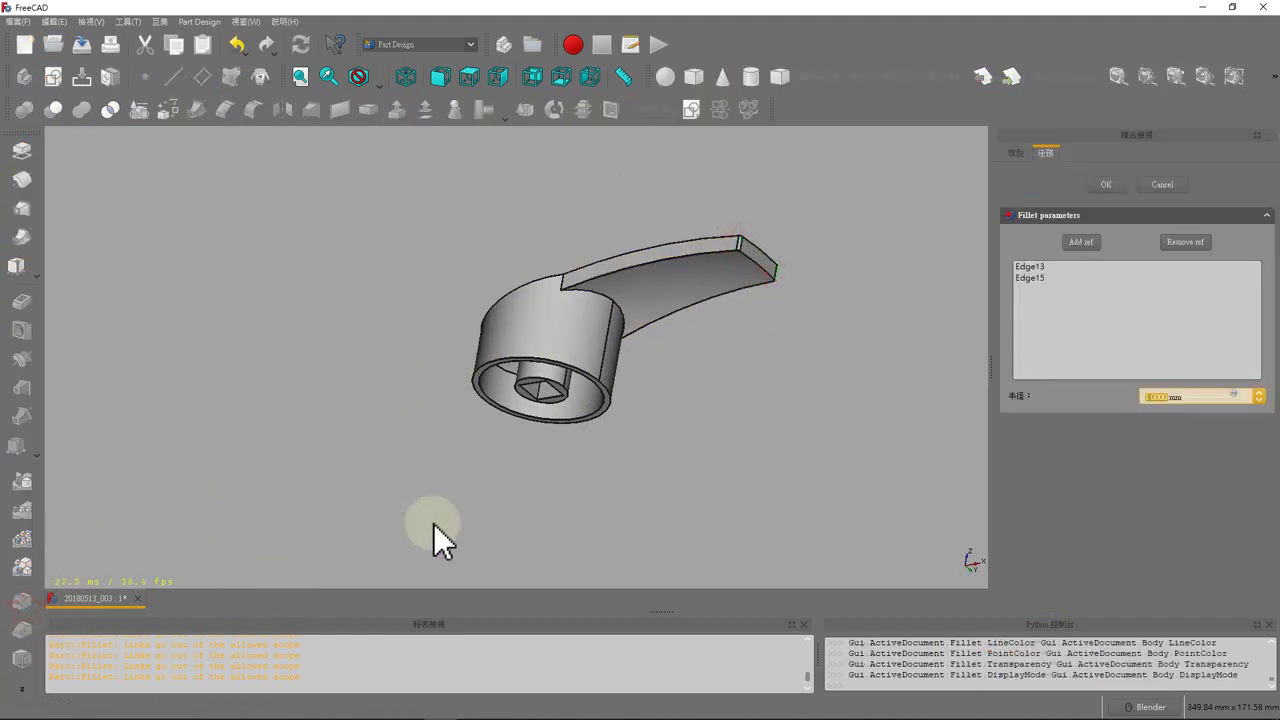
{"action": "key", "text": "Return"}
Add Fillet001 rounding two more lever edges, then view the socket end.
{"action": "middle_click_drag", "start_coordinate": [606, 257], "coordinate": [581, 309]}
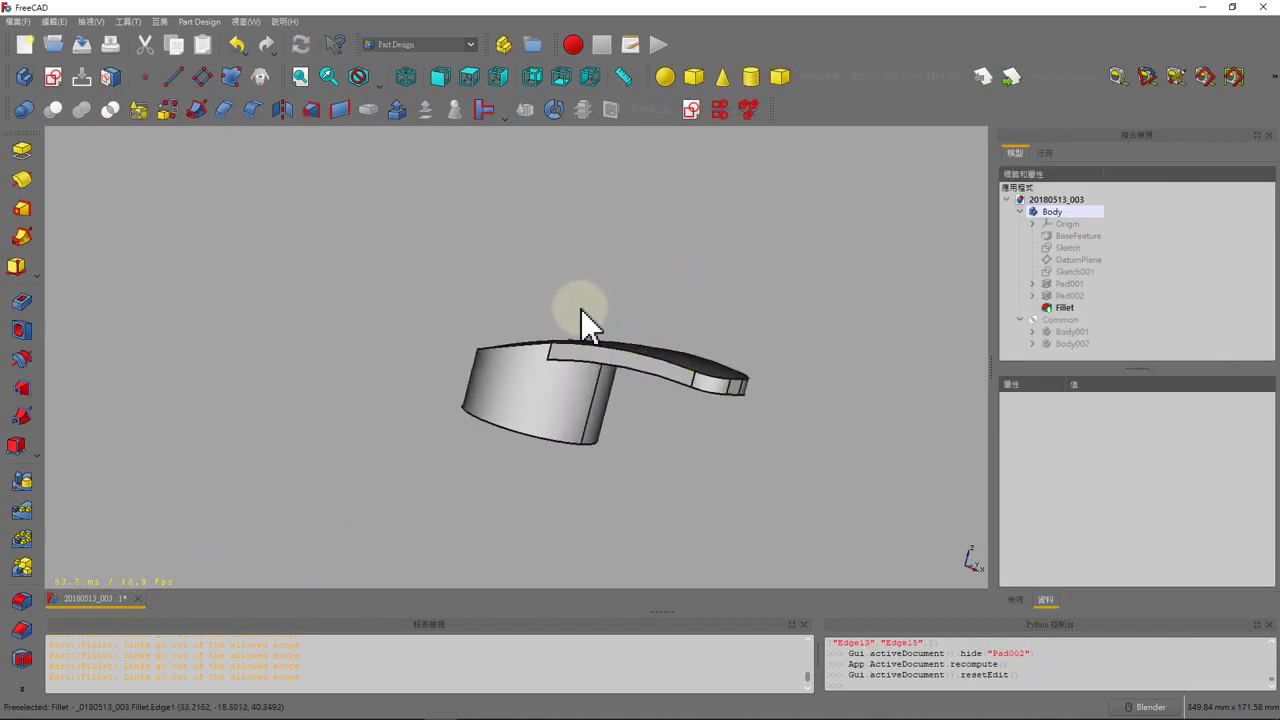
{"action": "left_click", "coordinate": [547, 354]}
{"action": "mouse_move", "coordinate": [547, 354]}
{"action": "middle_mouse_down"}
{"action": "mouse_move", "coordinate": [580, 320]}
{"action": "mouse_move", "coordinate": [335, 364]}
{"action": "middle_mouse_up"}
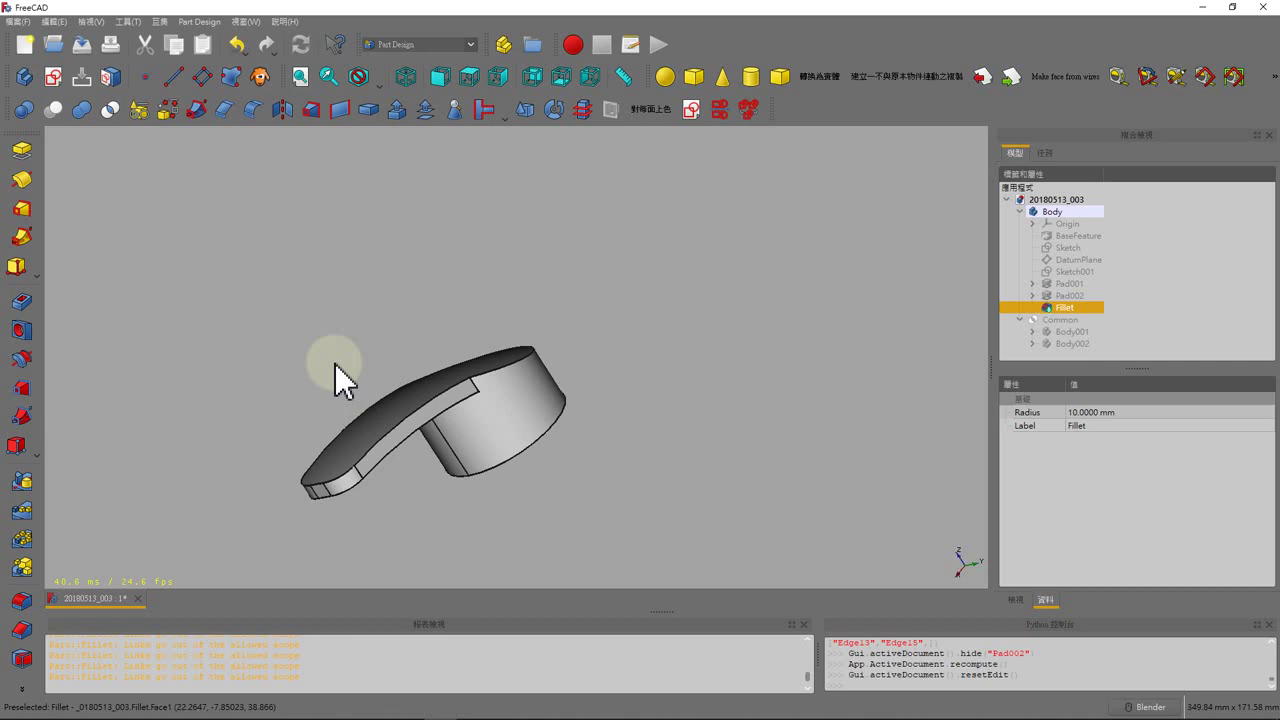
{"action": "left_click", "coordinate": [476, 385]}
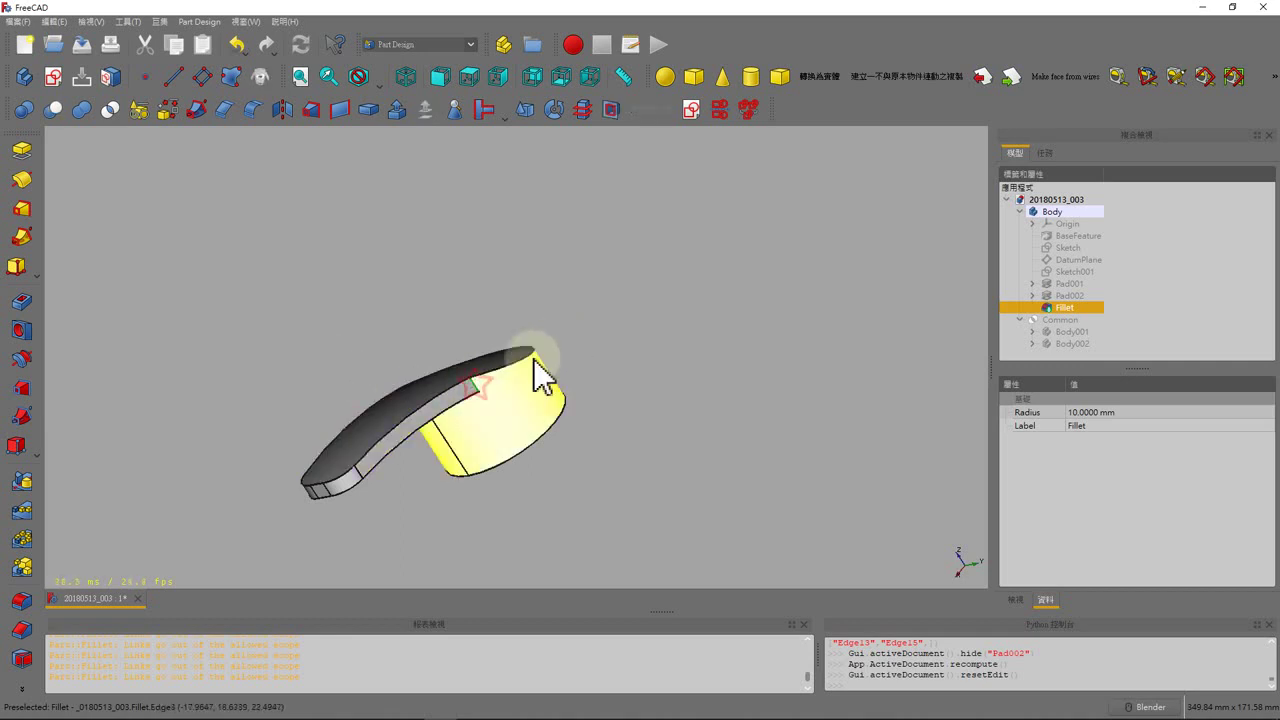
{"action": "left_click", "coordinate": [29, 604]}
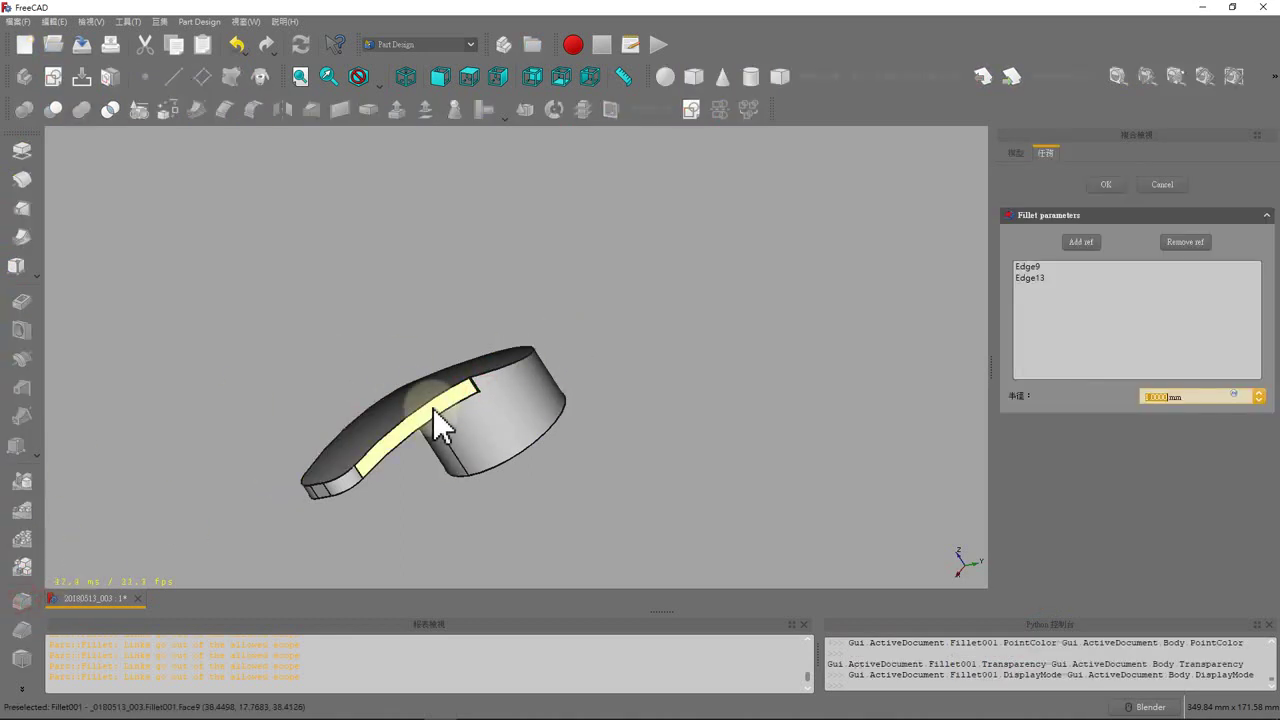
{"action": "key", "text": "Return"}
{"action": "mouse_move", "coordinate": [381, 358]}
{"action": "middle_mouse_down"}
{"action": "mouse_move", "coordinate": [586, 306]}
{"action": "mouse_move", "coordinate": [623, 243]}
{"action": "mouse_move", "coordinate": [571, 266]}
{"action": "middle_mouse_up"}
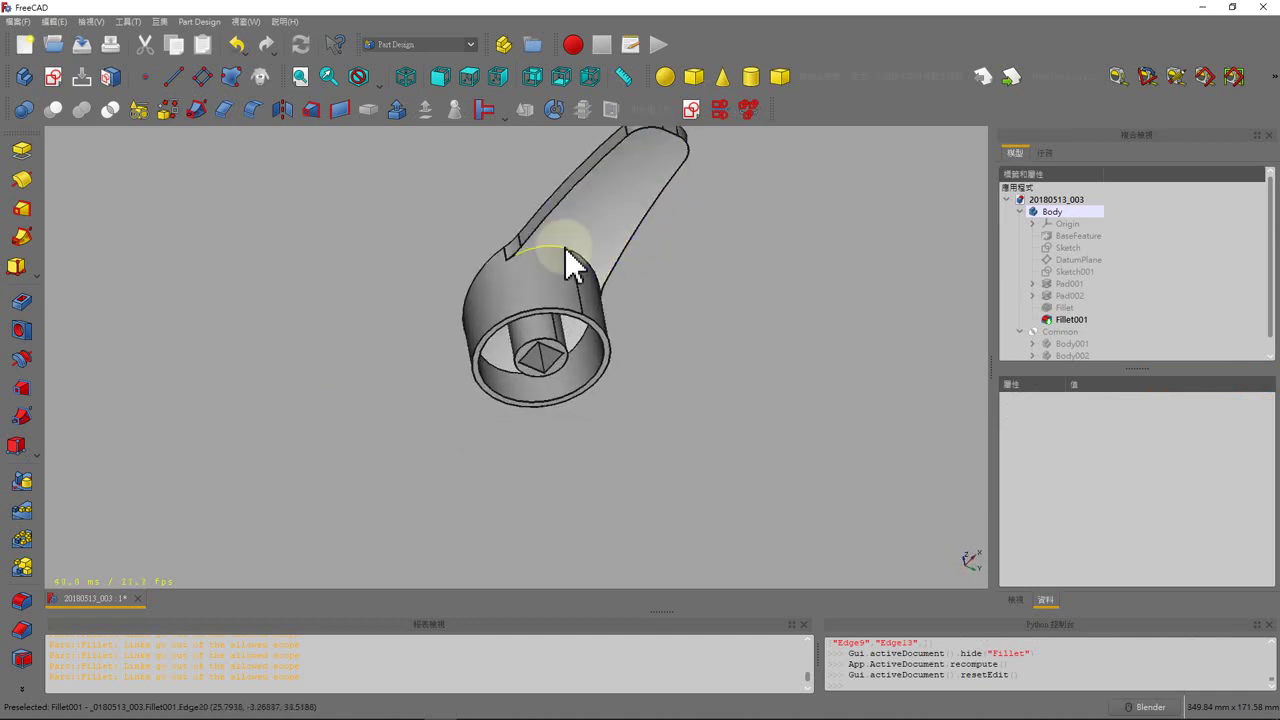
Fillet the handle's two long edges as Fillet002.
{"action": "left_click", "coordinate": [569, 195]}
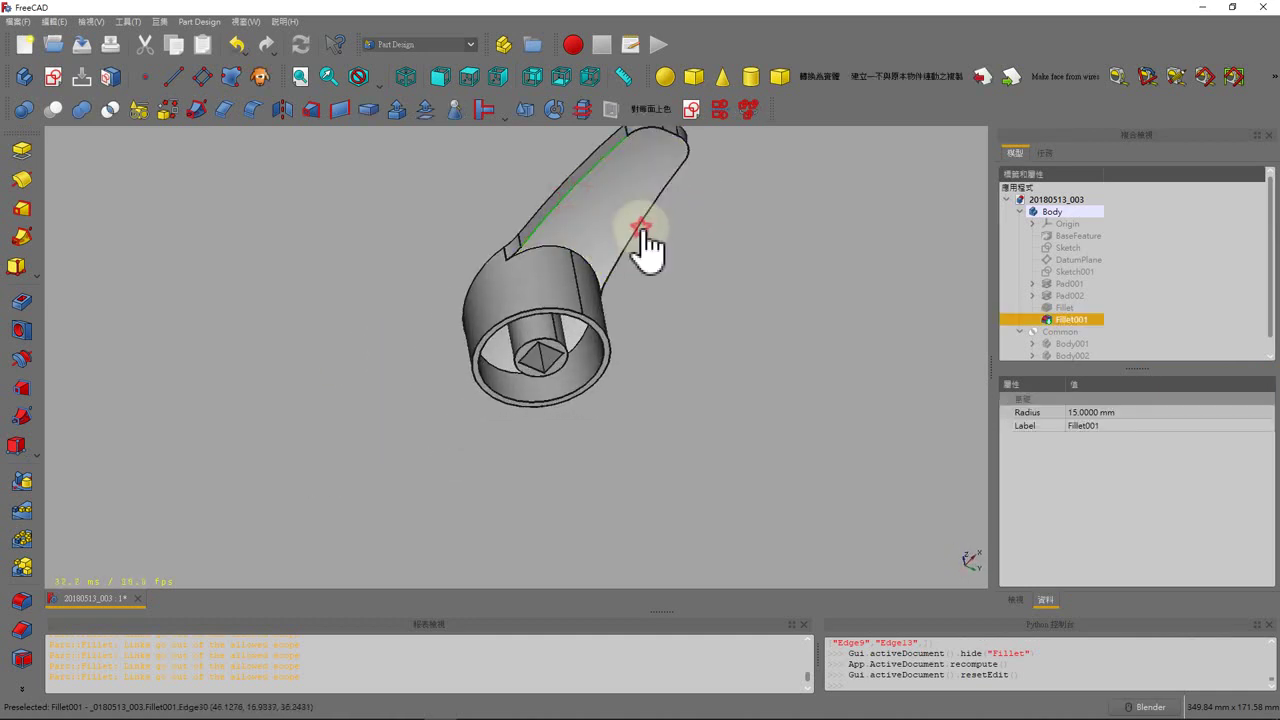
{"action": "left_click", "coordinate": [642, 229], "text": "ctrl"}
{"action": "left_click", "coordinate": [21, 600]}
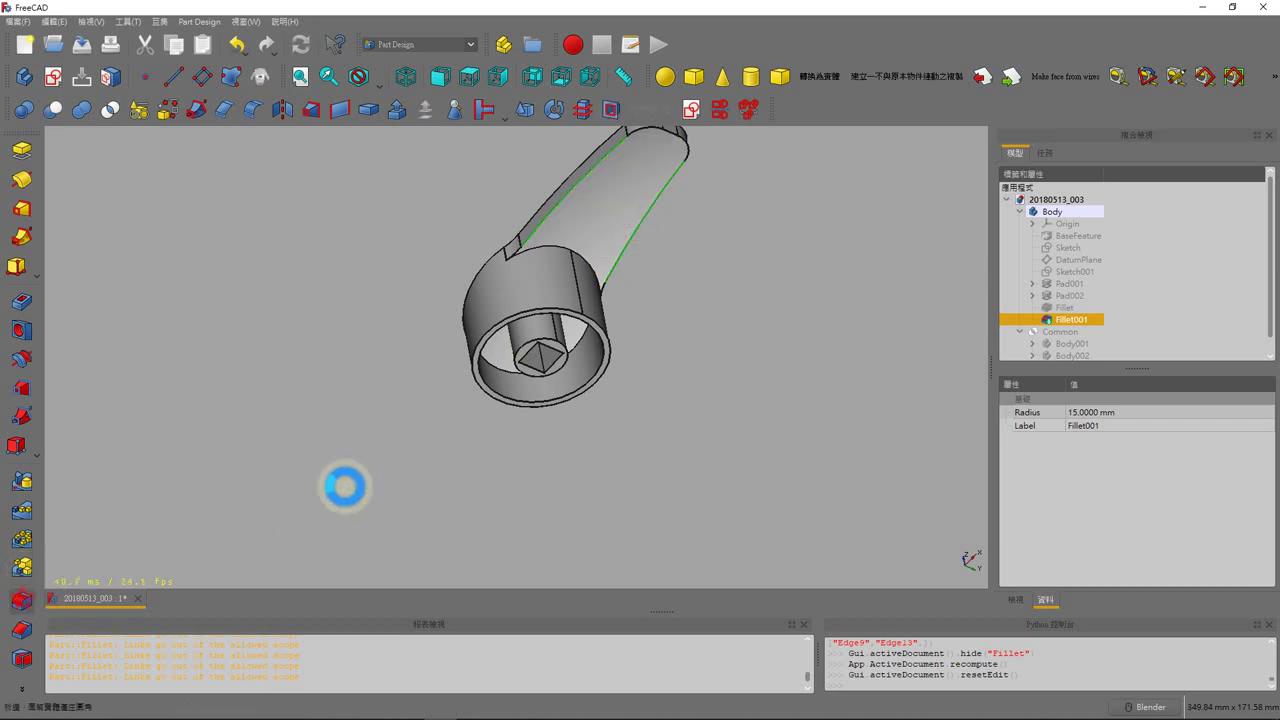
{"action": "type", "text": "2"}
{"action": "key", "text": "Return"}
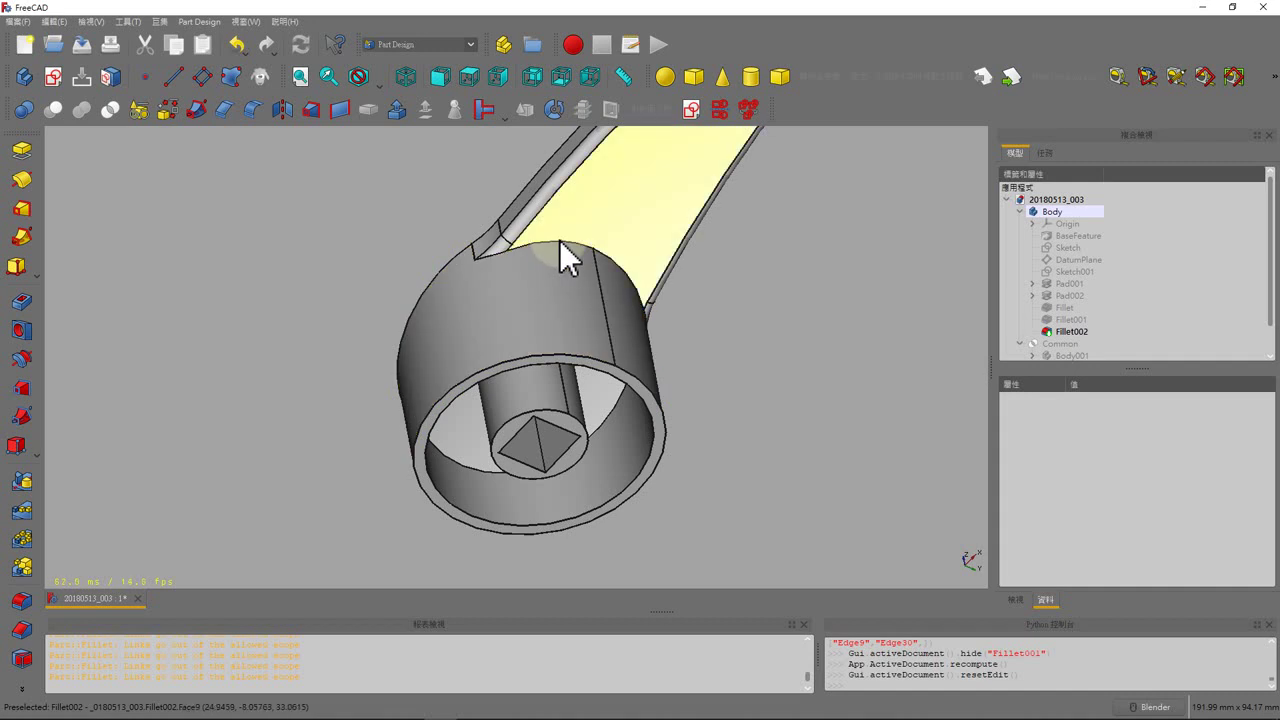
Try filleting the hub's top rim edge, dismiss the failure, and cancel it.
{"action": "left_click", "coordinate": [563, 246]}
{"action": "left_click", "coordinate": [24, 604]}
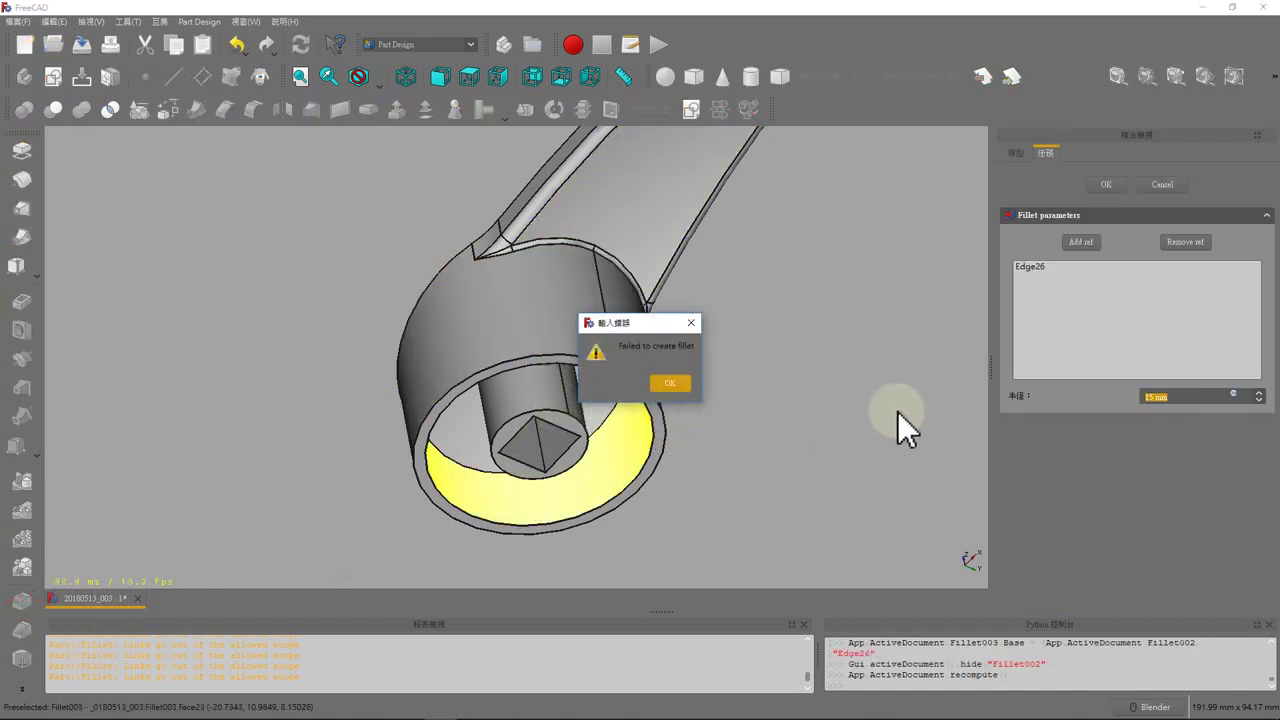
{"action": "key", "text": "Return"}
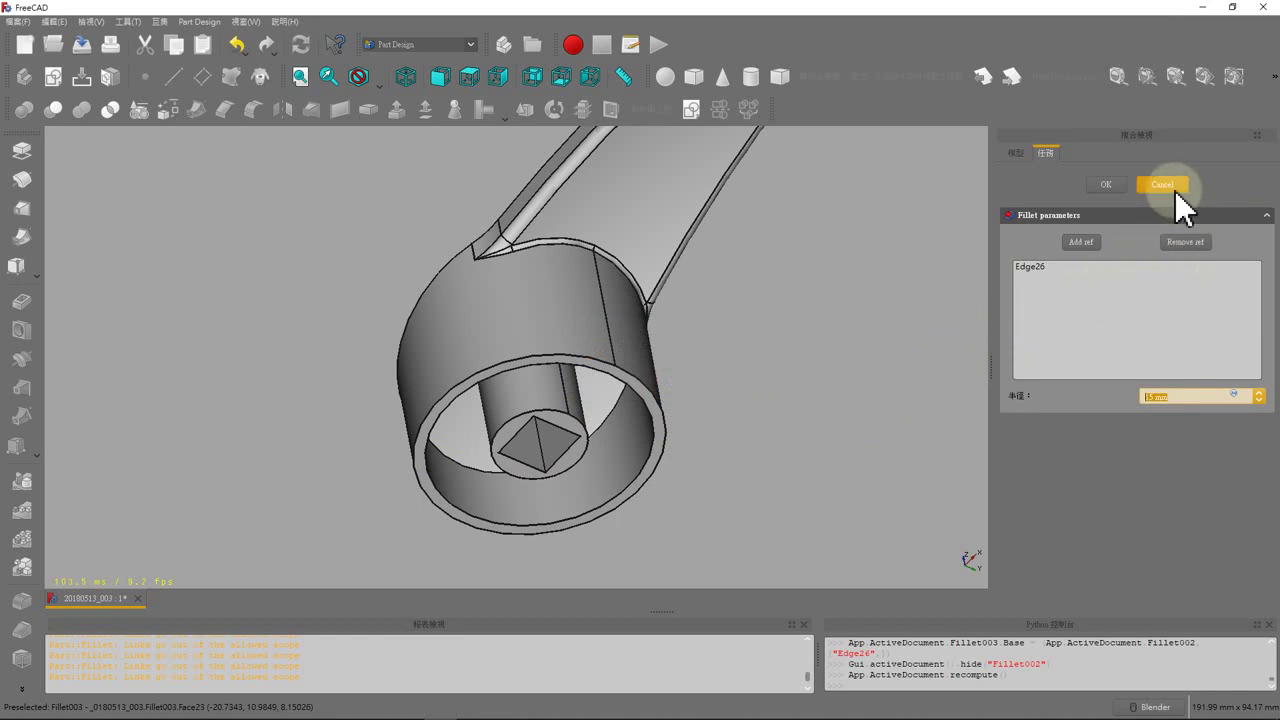
{"action": "left_click", "coordinate": [1175, 192]}
{"action": "mouse_move", "coordinate": [666, 286]}
{"action": "middle_mouse_down"}
{"action": "mouse_move", "coordinate": [470, 320]}
{"action": "mouse_move", "coordinate": [522, 285]}
{"action": "middle_mouse_up"}
{"action": "scroll", "coordinate": [474, 303], "scroll_direction": "down", "scroll_amount": 2}
{"action": "scroll", "coordinate": [474, 303], "scroll_direction": "up", "scroll_amount": 2}
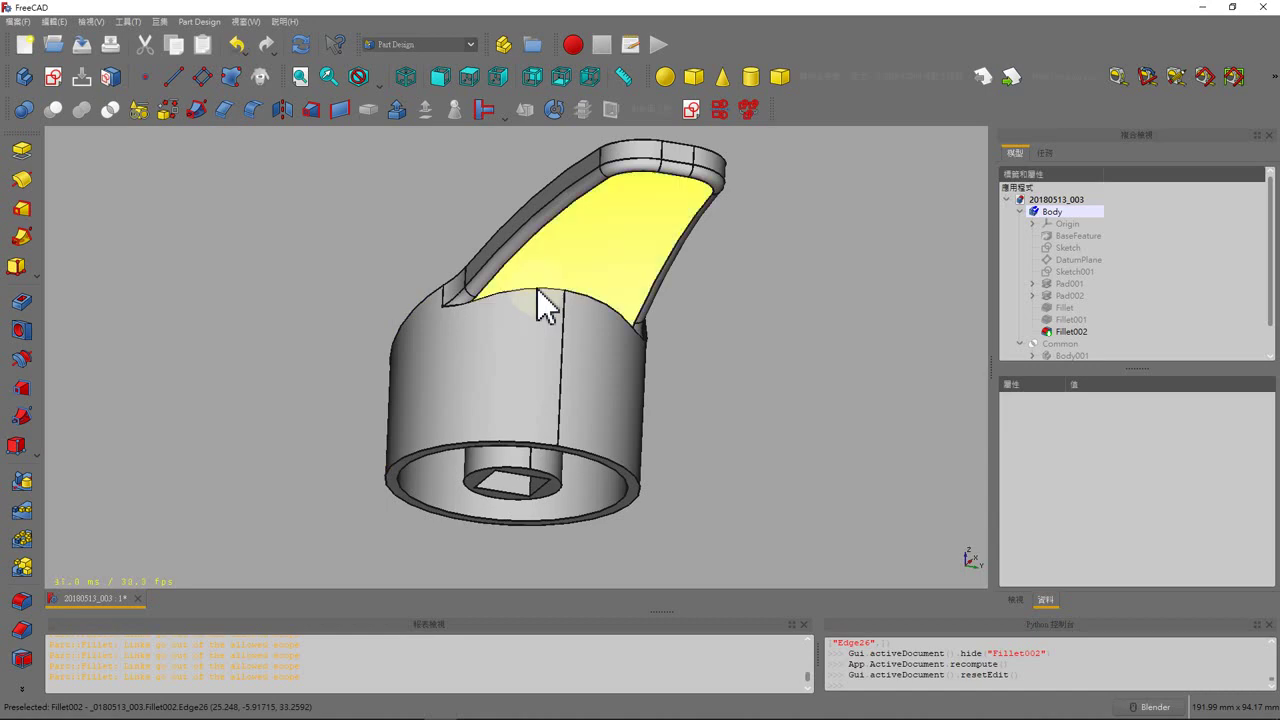
{"action": "mouse_move", "coordinate": [537, 289]}
{"action": "middle_mouse_down"}
{"action": "mouse_move", "coordinate": [309, 300]}
{"action": "mouse_move", "coordinate": [400, 377]}
{"action": "mouse_move", "coordinate": [520, 357]}
{"action": "mouse_move", "coordinate": [491, 357]}
{"action": "middle_mouse_up"}
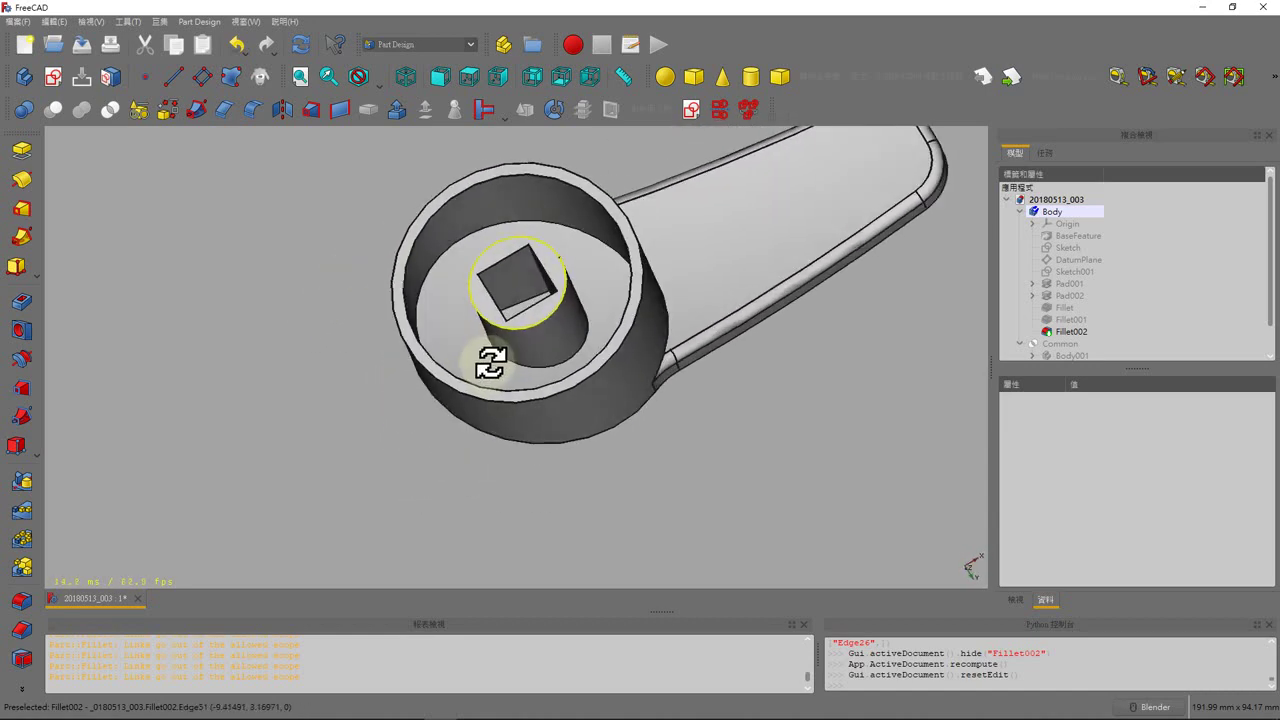
{"action": "scroll", "coordinate": [491, 357], "scroll_direction": "up", "scroll_amount": 2}
{"action": "scroll", "coordinate": [466, 371], "scroll_direction": "down", "scroll_amount": 3}
{"action": "scroll", "coordinate": [500, 320], "scroll_direction": "up", "scroll_amount": 3}
{"action": "scroll", "coordinate": [485, 315], "scroll_direction": "up", "scroll_amount": 3}
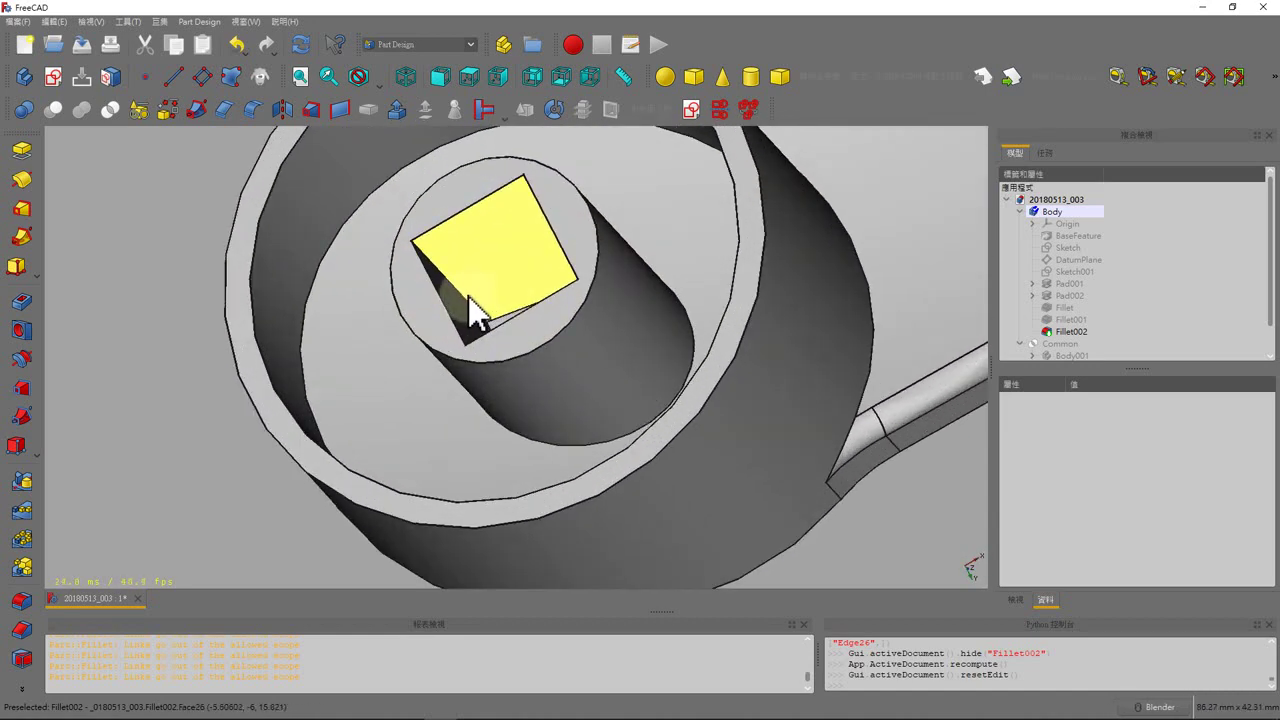
{"action": "left_click", "coordinate": [465, 310]}
{"action": "mouse_move", "coordinate": [465, 310]}
{"action": "middle_mouse_down"}
{"action": "mouse_move", "coordinate": [343, 323]}
{"action": "mouse_move", "coordinate": [543, 300]}
{"action": "middle_mouse_up"}
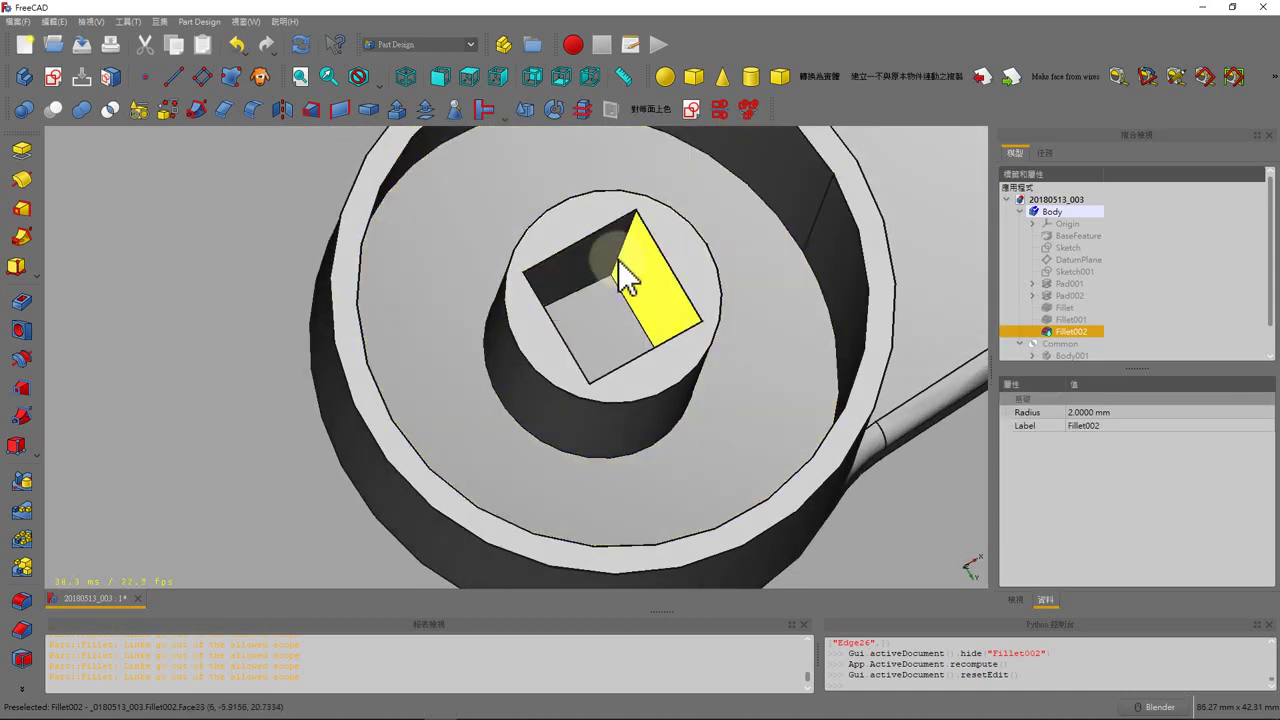
{"action": "mouse_move", "coordinate": [620, 283]}
{"action": "middle_mouse_down"}
{"action": "mouse_move", "coordinate": [586, 314]}
{"action": "mouse_move", "coordinate": [657, 380]}
{"action": "middle_mouse_up"}
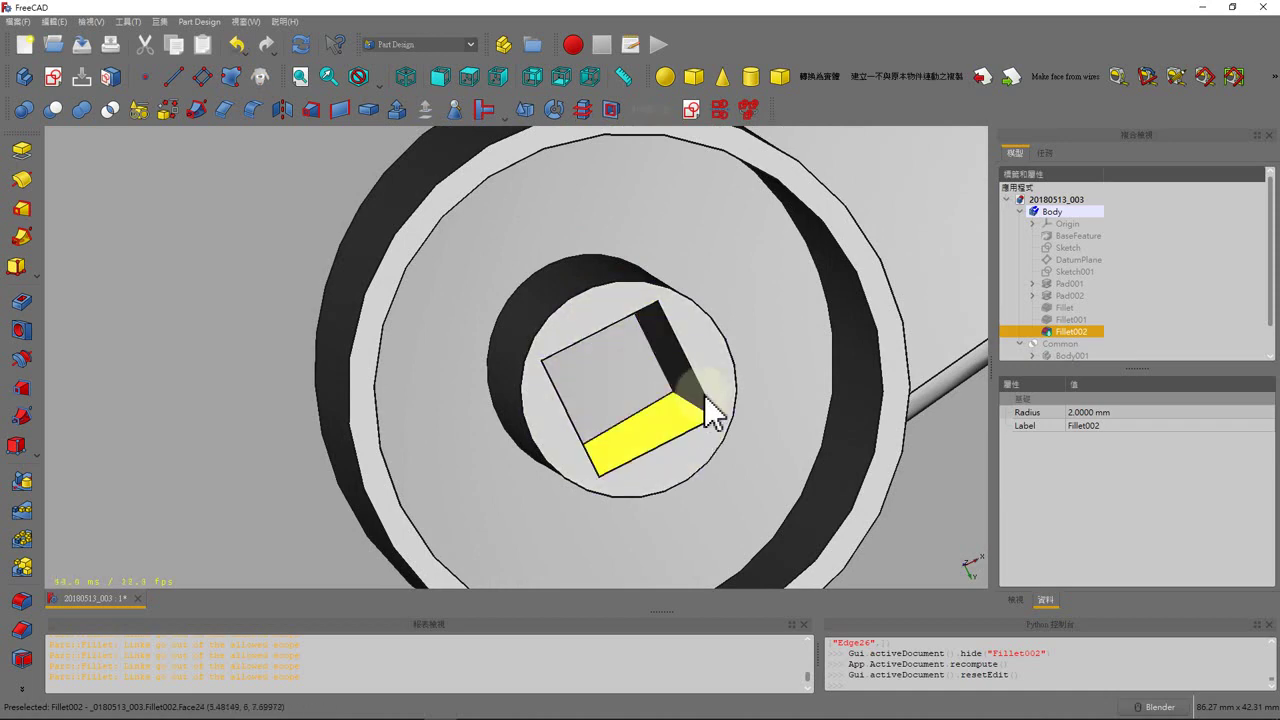
{"action": "mouse_move", "coordinate": [712, 425]}
{"action": "middle_mouse_down"}
{"action": "mouse_move", "coordinate": [563, 202]}
{"action": "mouse_move", "coordinate": [643, 329]}
{"action": "mouse_move", "coordinate": [420, 140]}
{"action": "middle_mouse_up"}
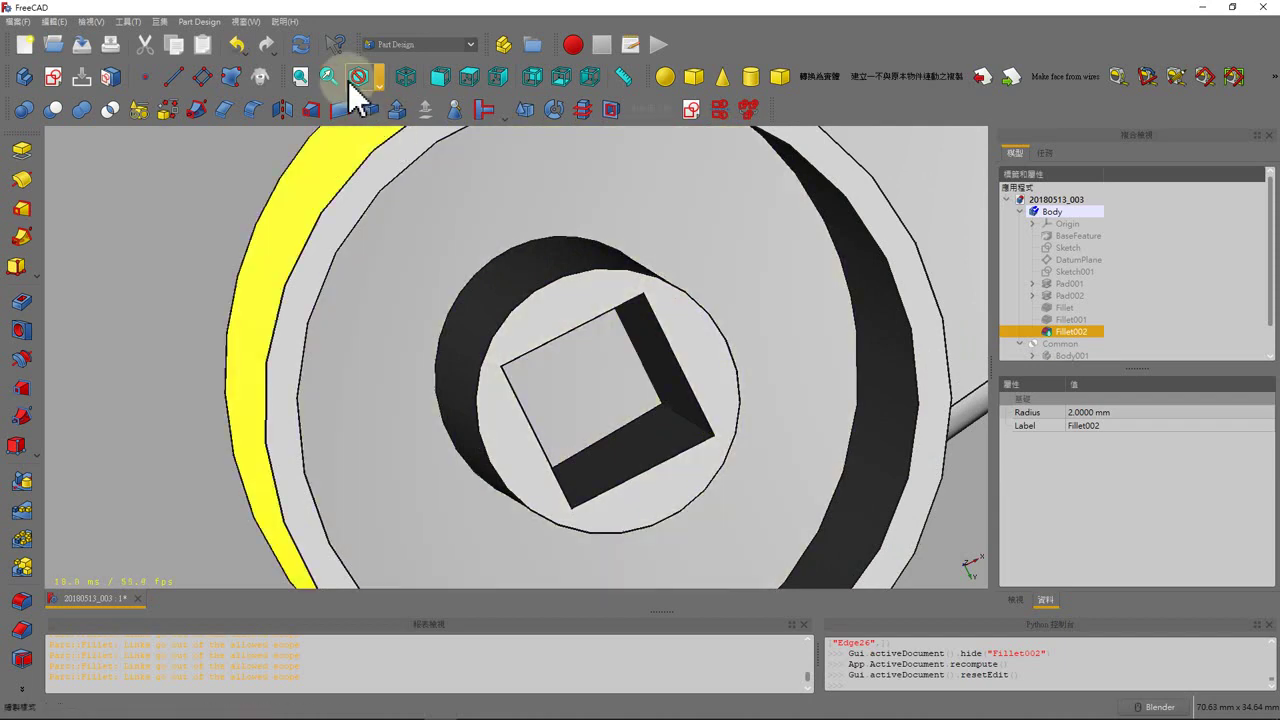
In wireframe, fillet the square socket's eight edges at 2 mm, then restore As is display.
{"action": "left_click", "coordinate": [378, 80]}
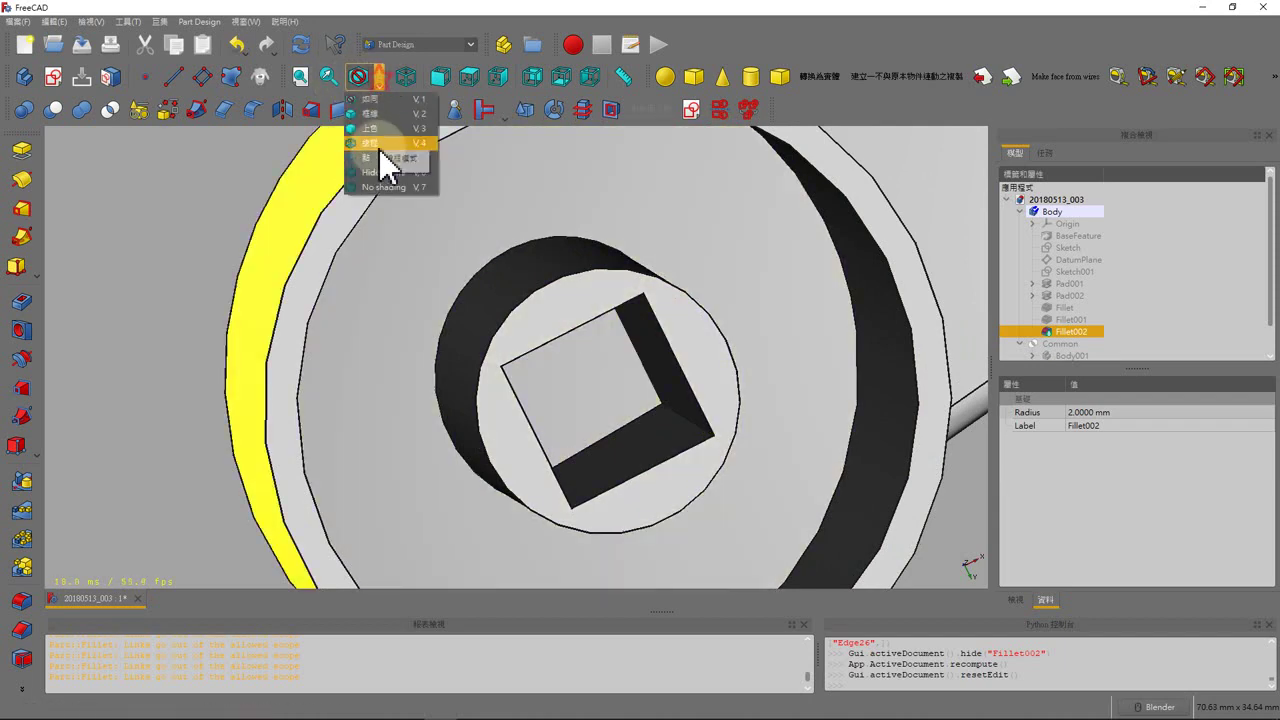
{"action": "left_click", "coordinate": [382, 163]}
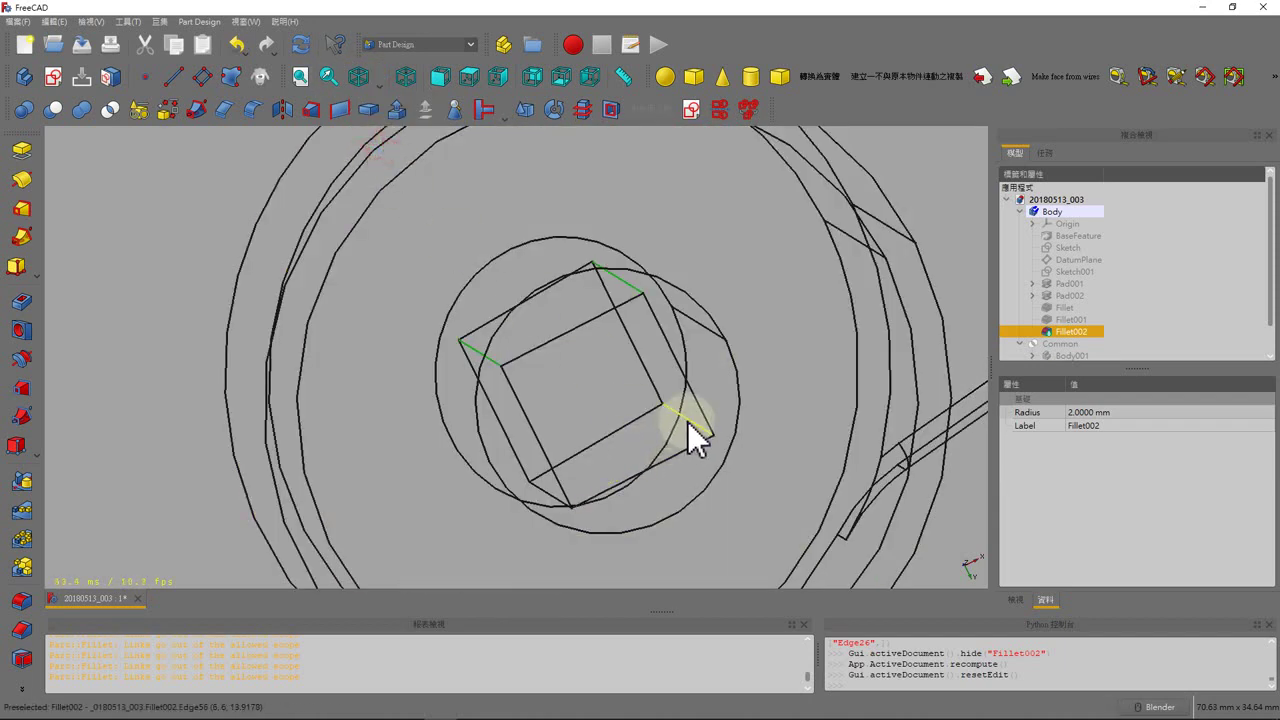
{"action": "left_click", "coordinate": [640, 364]}
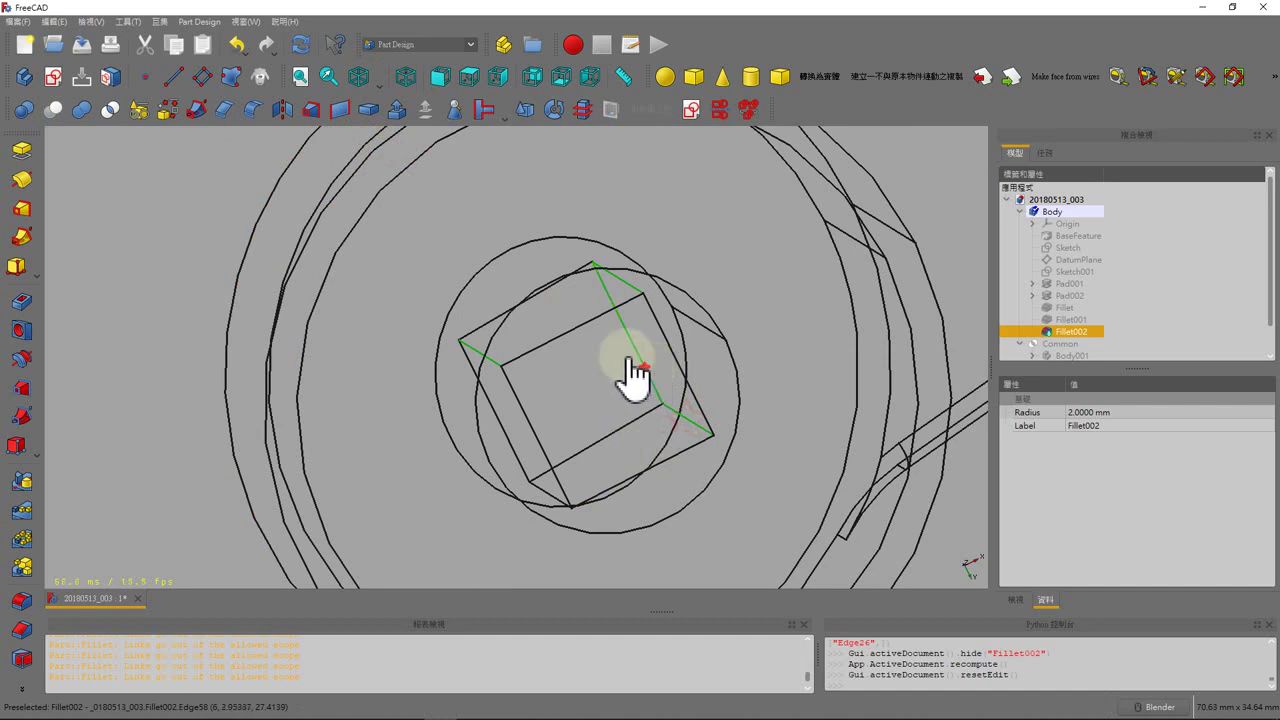
{"action": "left_click", "coordinate": [488, 320], "text": "ctrl"}
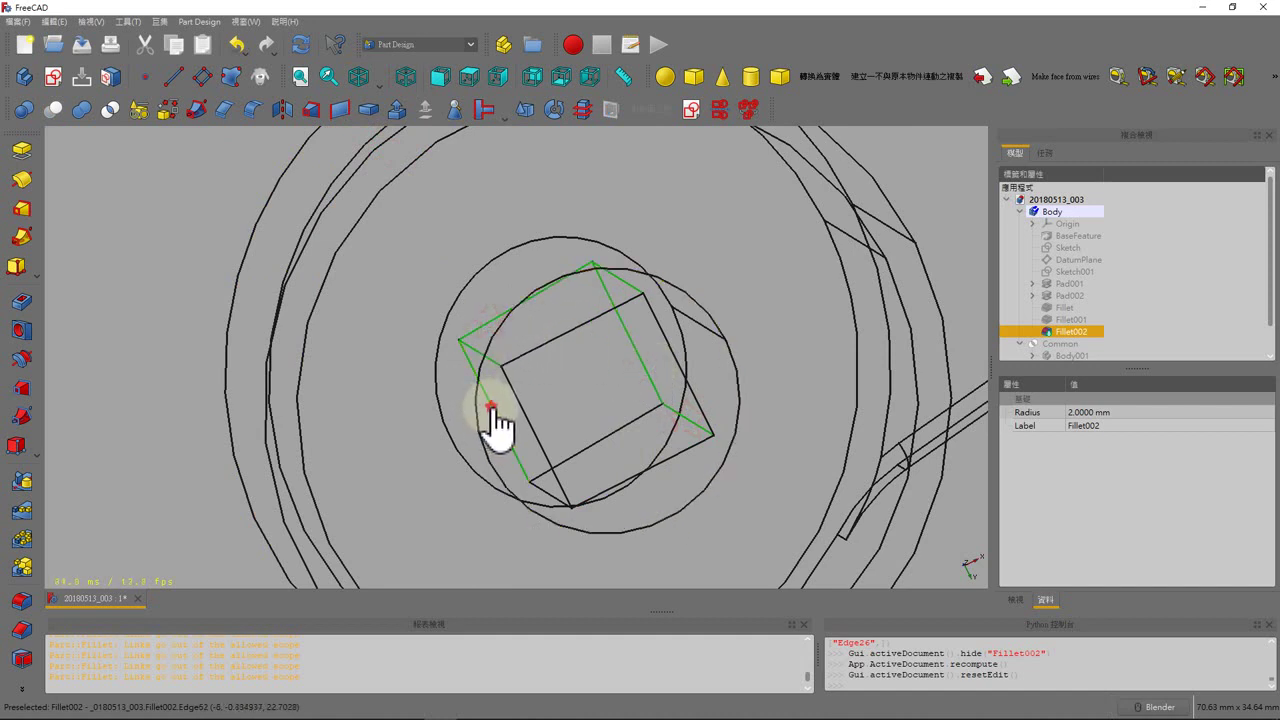
{"action": "left_click", "coordinate": [539, 490], "text": "ctrl"}
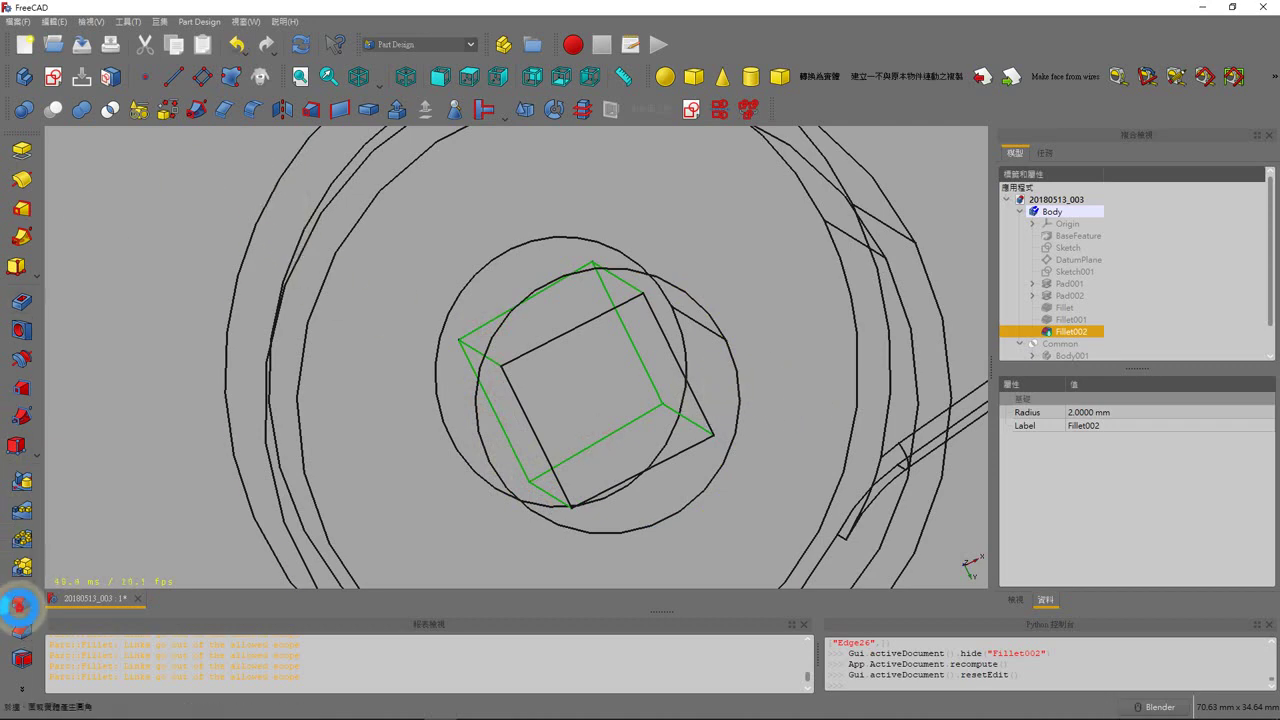
{"action": "left_click", "coordinate": [19, 605]}
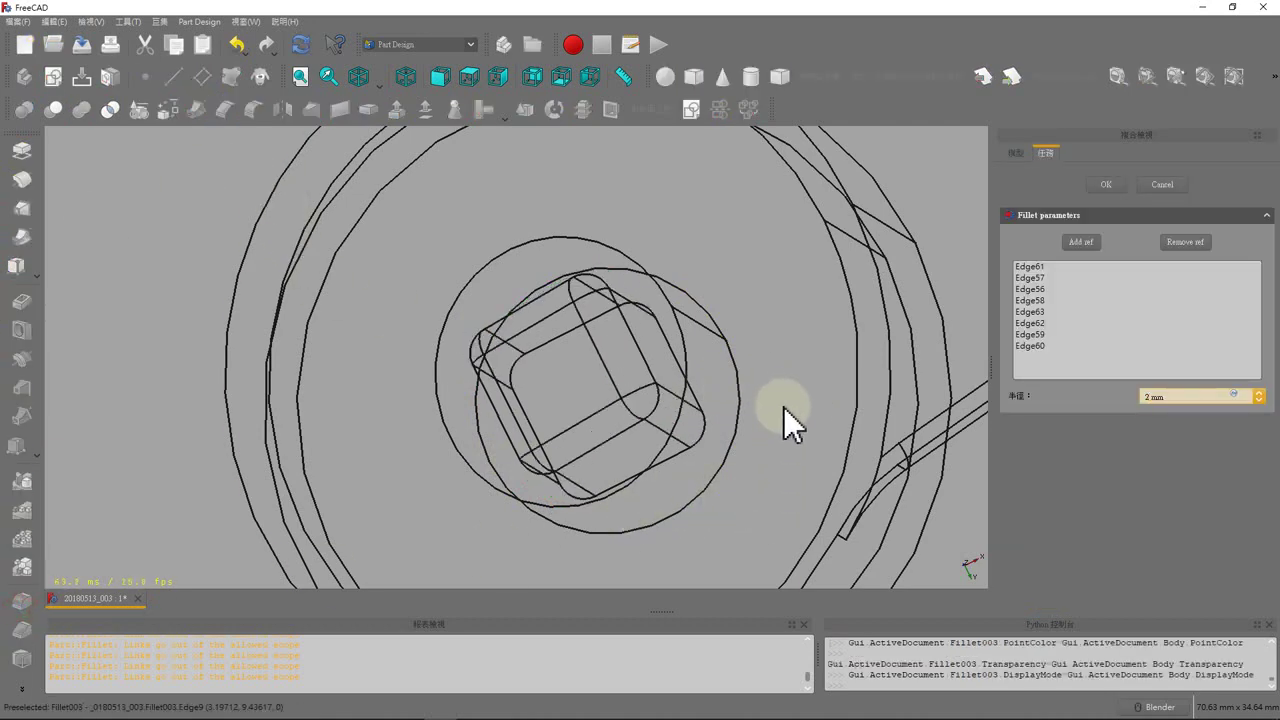
{"action": "key", "text": "Return"}
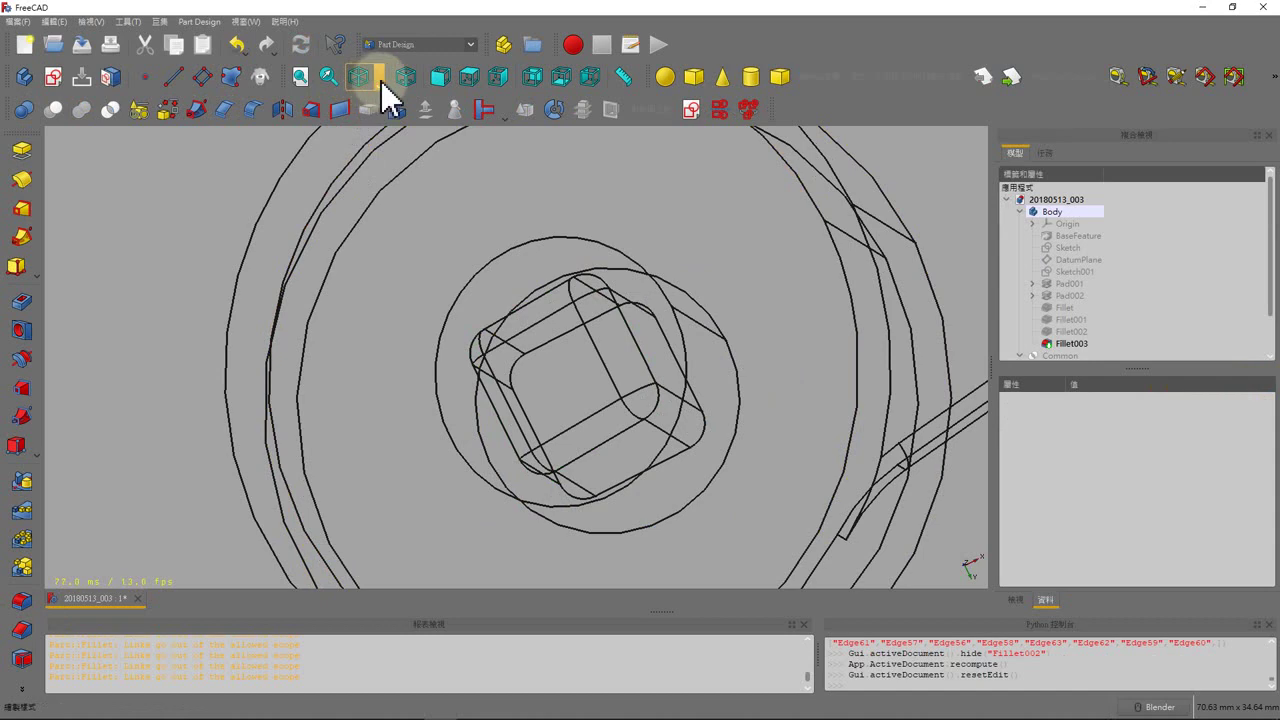
{"action": "left_click", "coordinate": [381, 80]}
{"action": "left_click", "coordinate": [387, 100]}
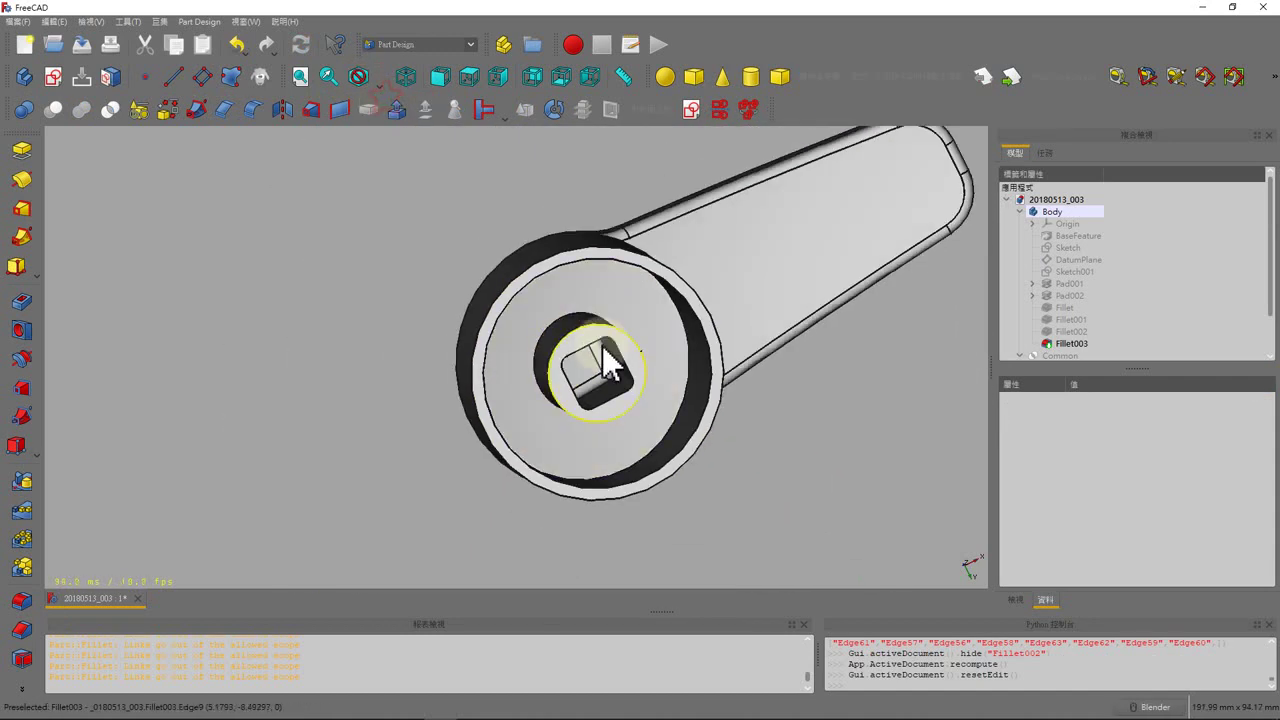
Fillet the edge around the socket boss where the ring meets the handle.
{"action": "scroll", "coordinate": [605, 365], "scroll_direction": "up", "scroll_amount": 1}
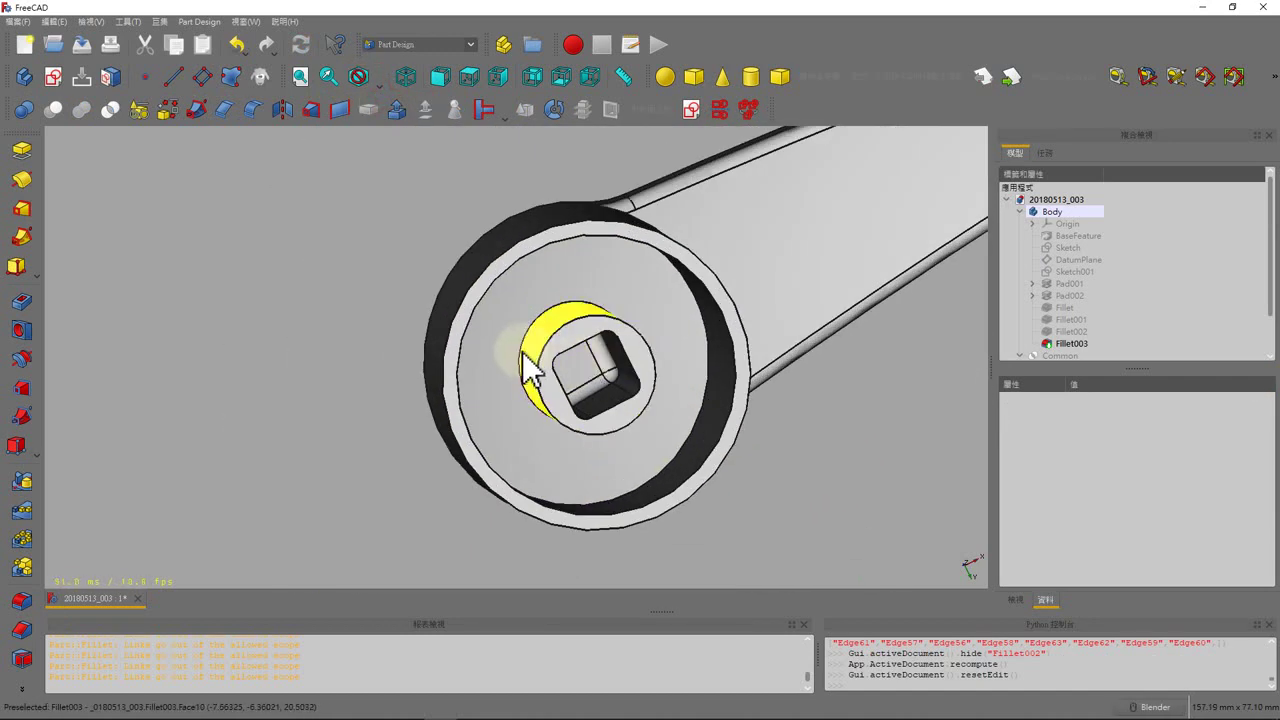
{"action": "left_click", "coordinate": [520, 360]}
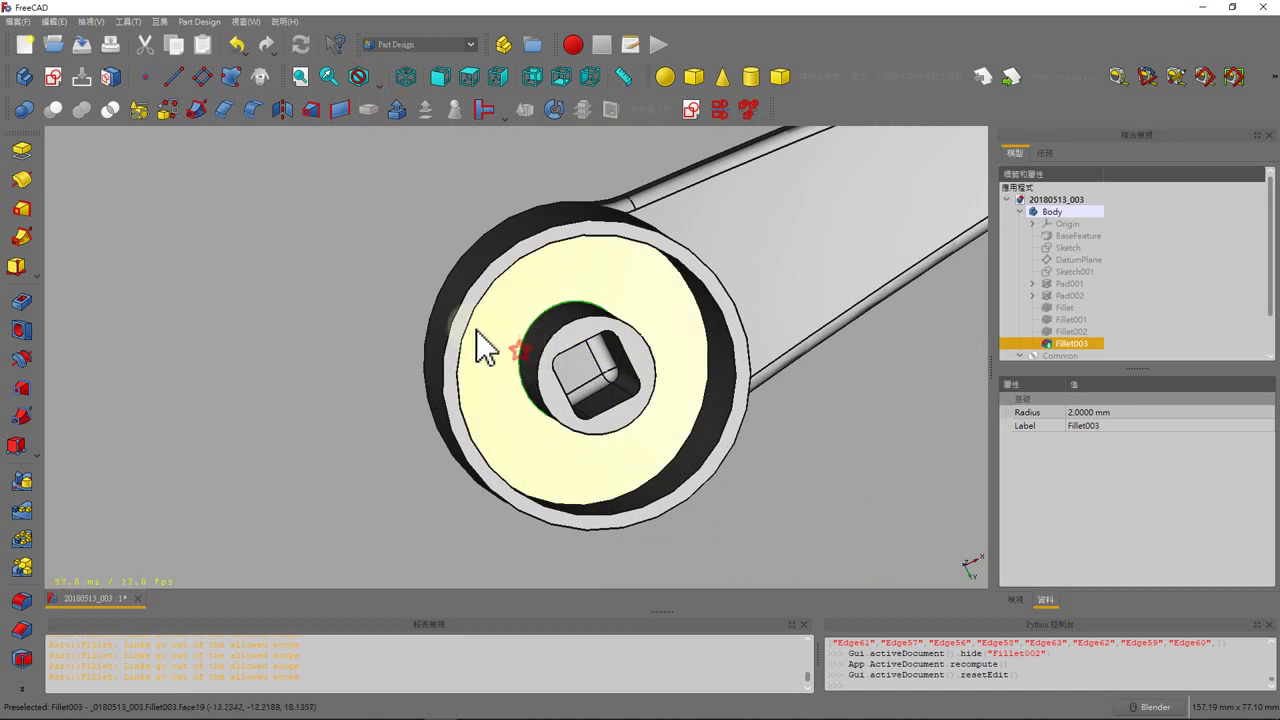
{"action": "left_click", "coordinate": [20, 610]}
{"action": "type", "text": "2"}
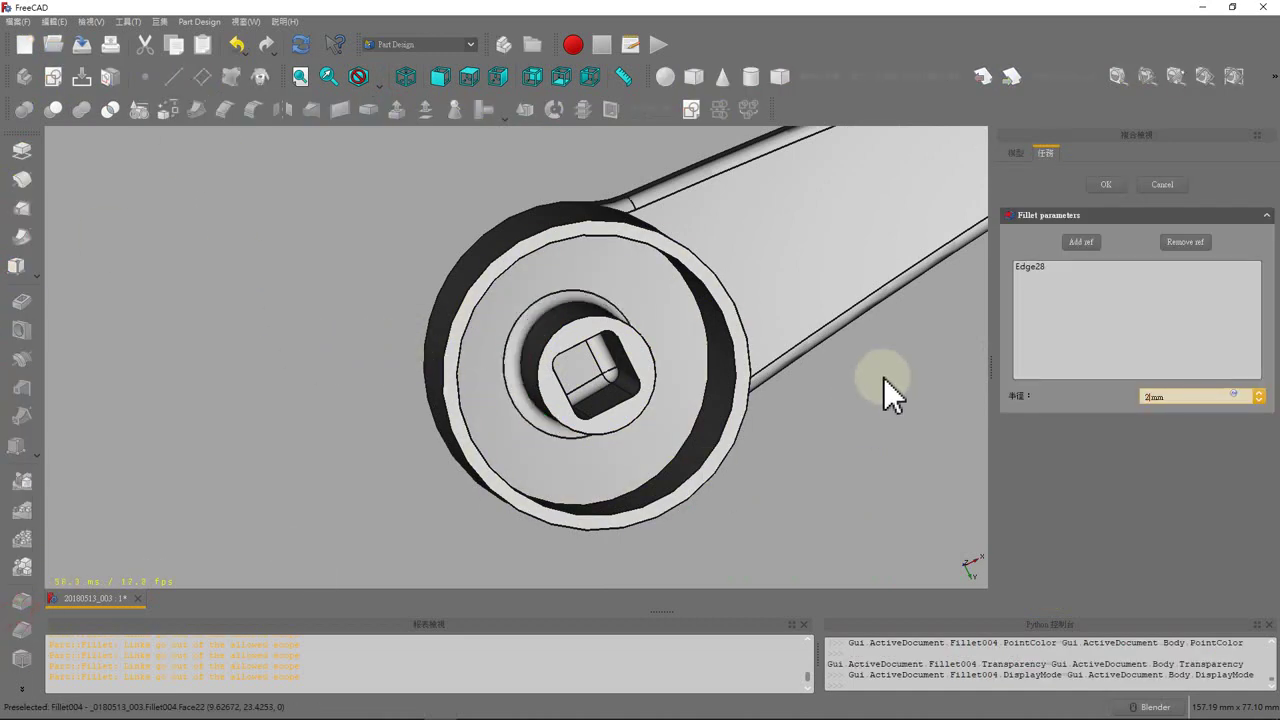
{"action": "key", "text": "Return"}
{"action": "mouse_move", "coordinate": [785, 385]}
{"action": "middle_mouse_down"}
{"action": "mouse_move", "coordinate": [371, 277]}
{"action": "mouse_move", "coordinate": [466, 363]}
{"action": "mouse_move", "coordinate": [483, 259]}
{"action": "mouse_move", "coordinate": [486, 377]}
{"action": "middle_mouse_up"}
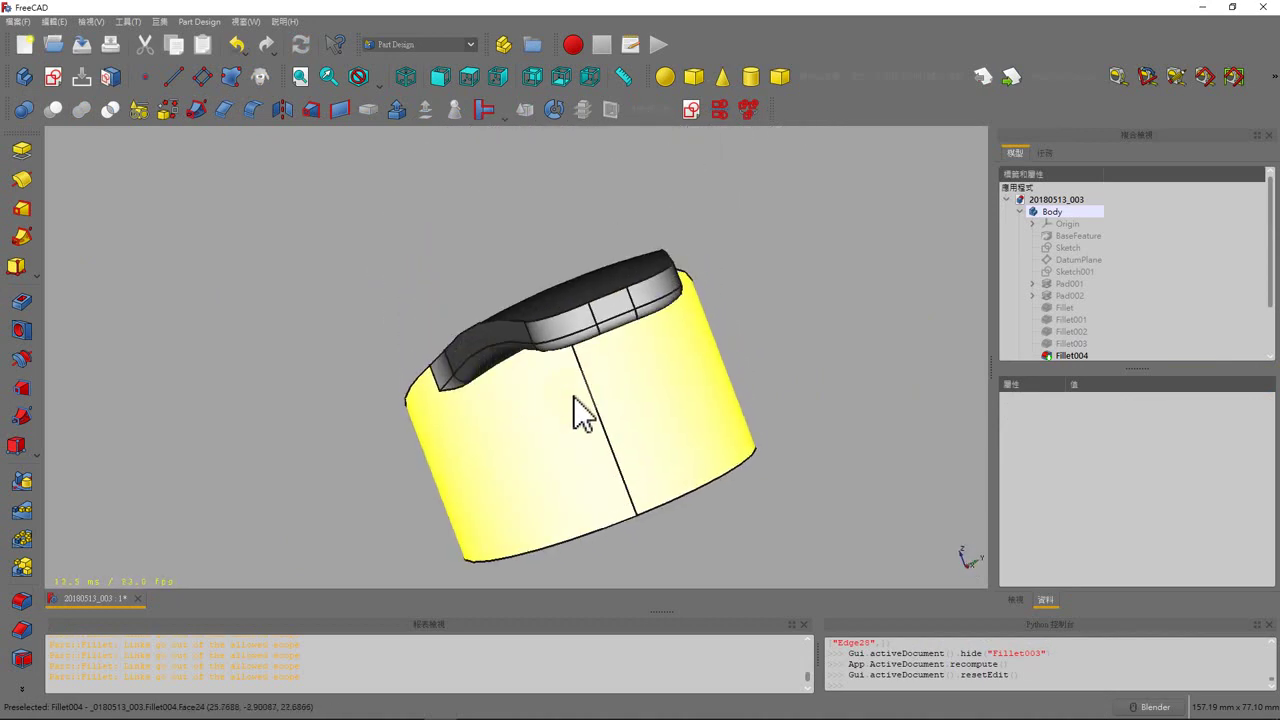
{"action": "middle_click_drag", "start_coordinate": [583, 409], "coordinate": [504, 341]}
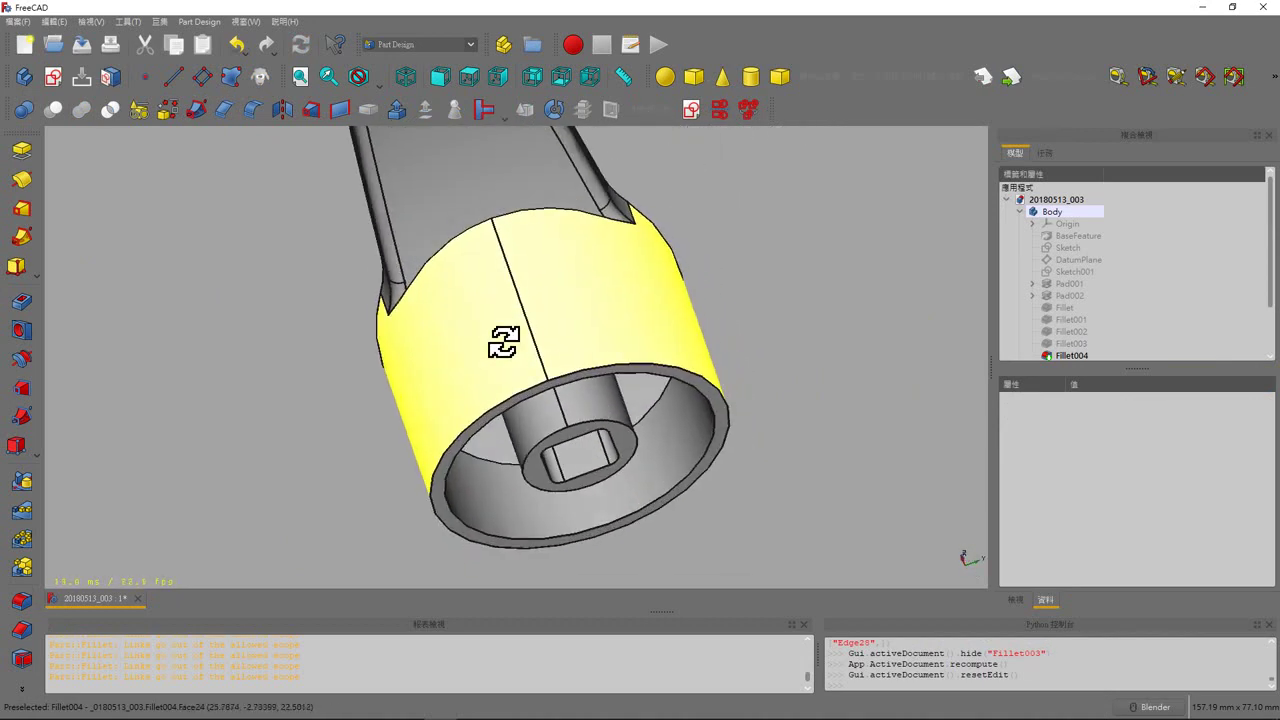
Try a 15 mm fillet on the hub's top rim edge, then cancel it.
{"action": "left_click", "coordinate": [463, 235]}
{"action": "left_click", "coordinate": [352, 297]}
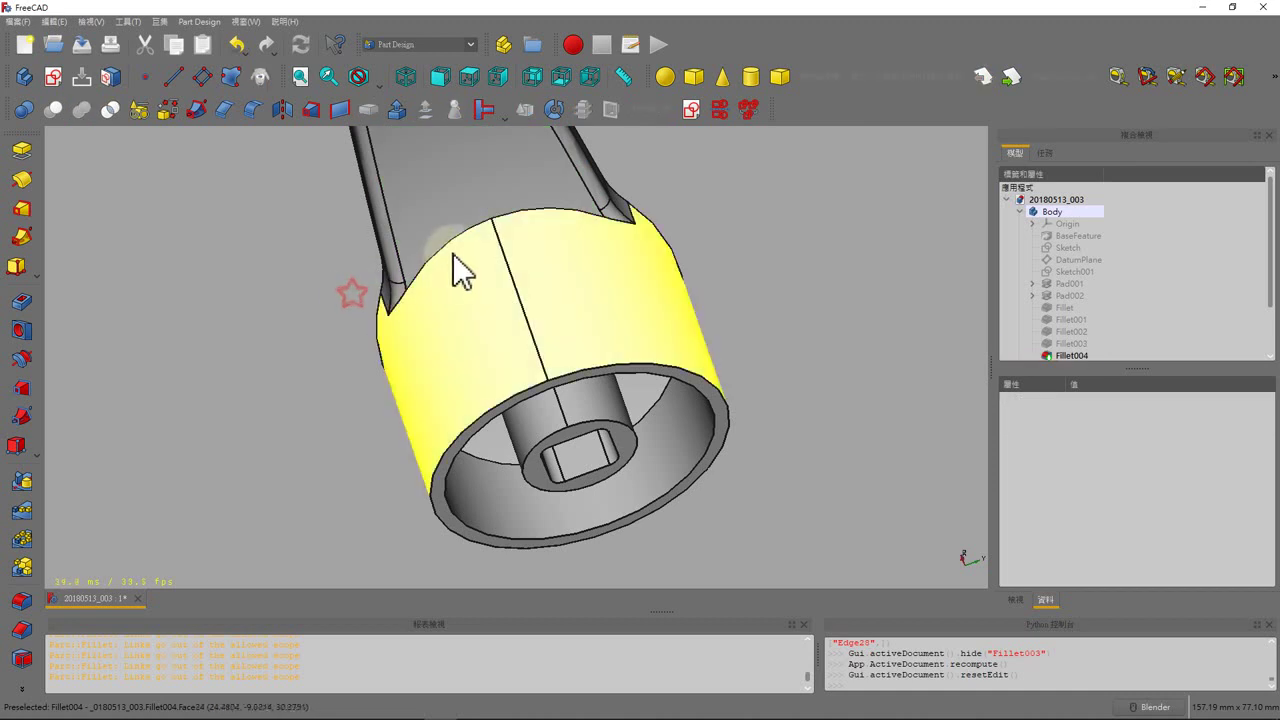
{"action": "left_click", "coordinate": [450, 241]}
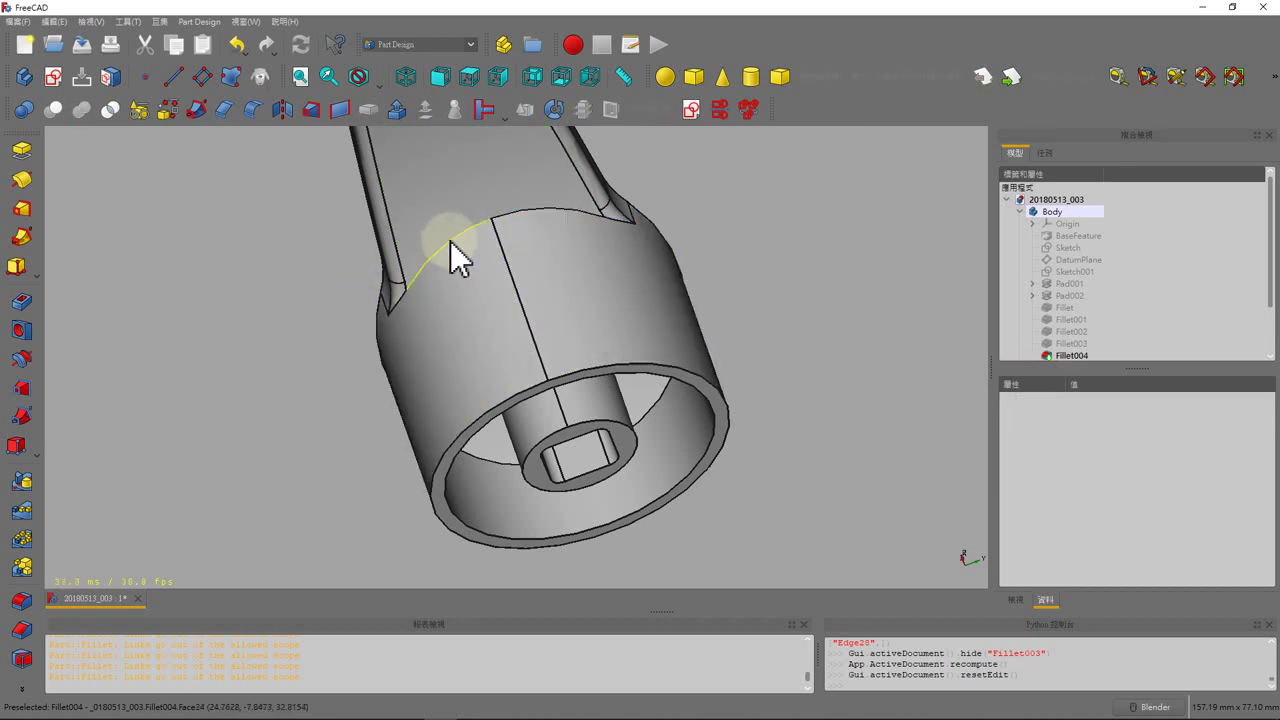
{"action": "left_click", "coordinate": [21, 600]}
{"action": "type", "text": "15"}
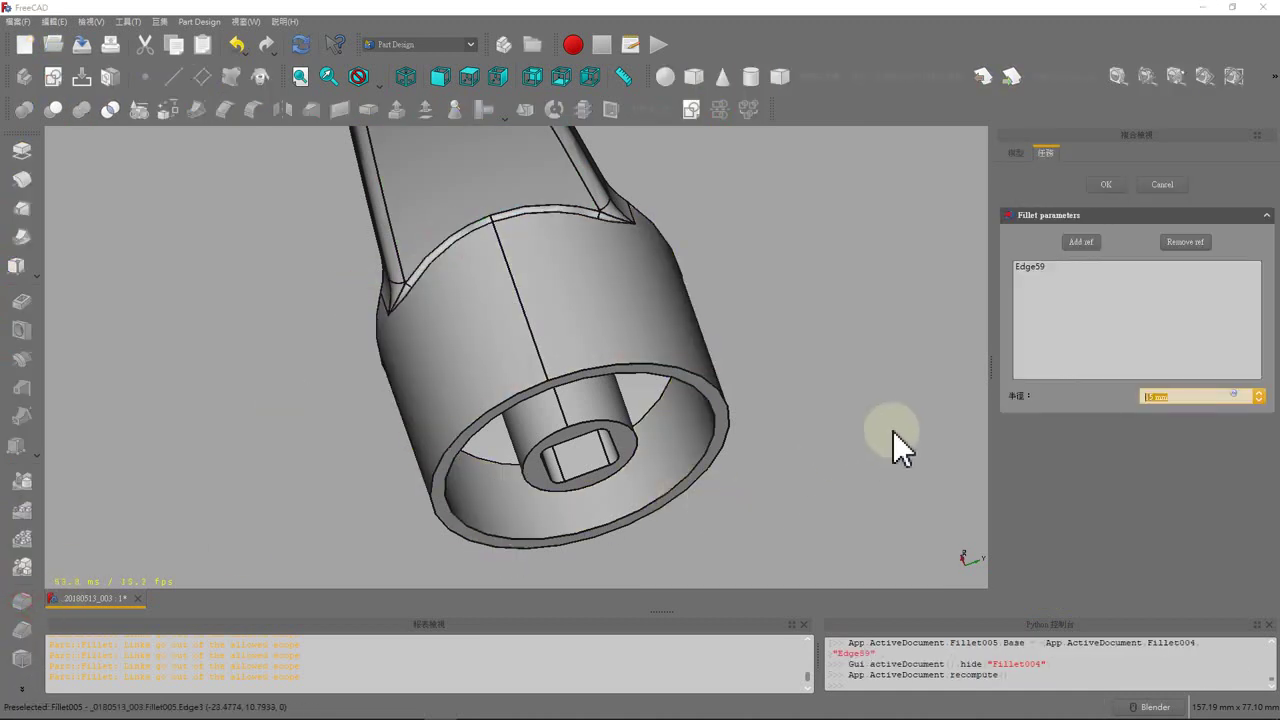
{"action": "type", "text": "5"}
{"action": "key", "text": "Return"}
{"action": "left_click", "coordinate": [1163, 186]}
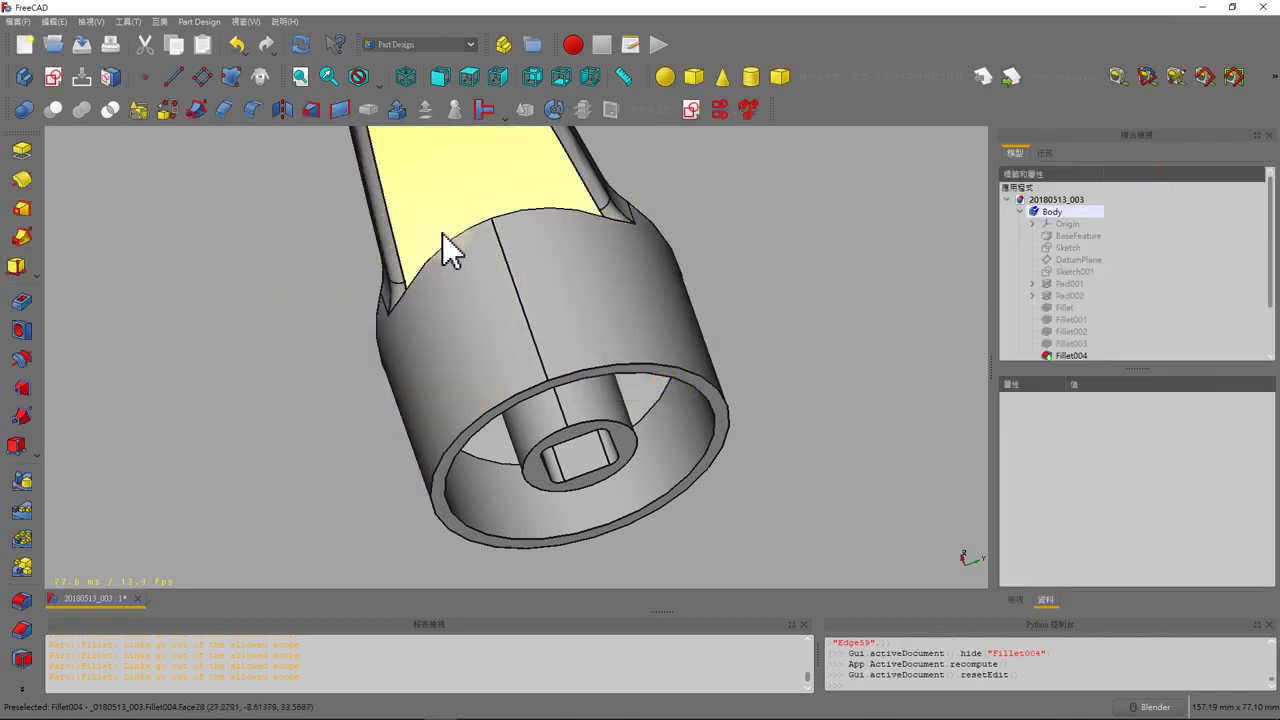
Fillet the hub's top rim edge with a 2 mm radius.
{"action": "left_click", "coordinate": [452, 239]}
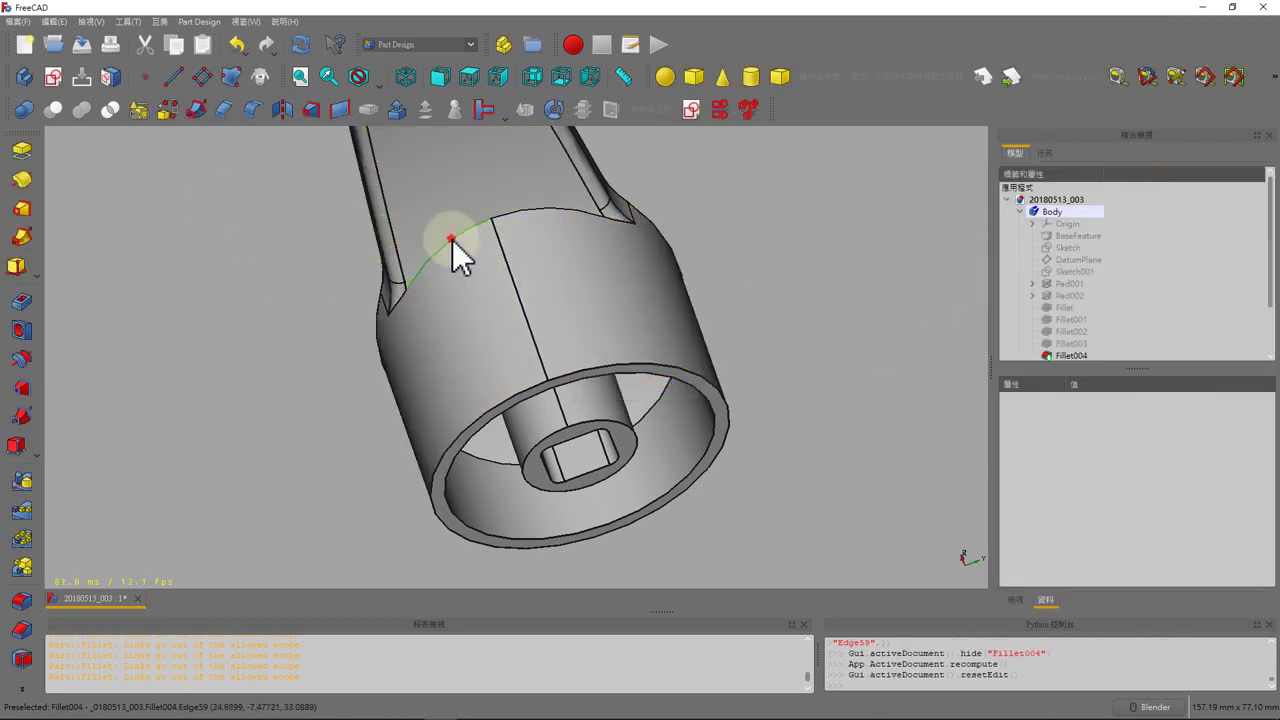
{"action": "left_click", "coordinate": [253, 109]}
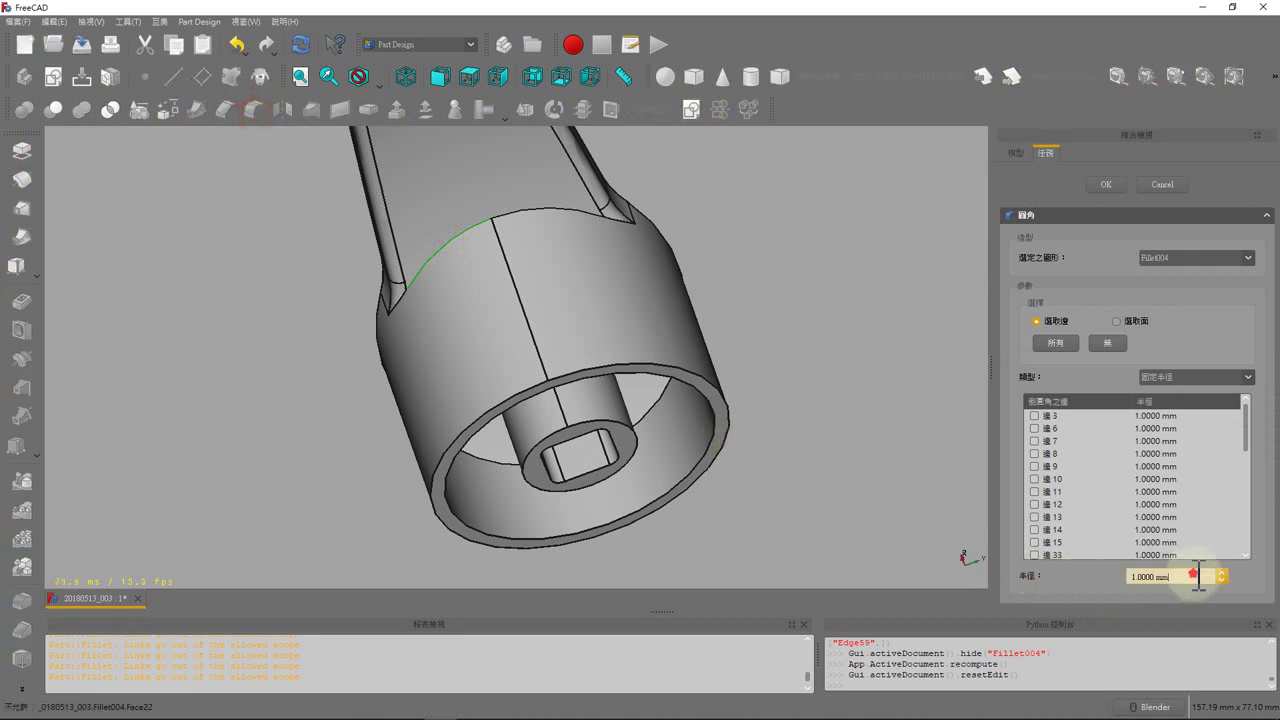
{"action": "type", "text": "12"}
{"action": "key", "text": "Return"}
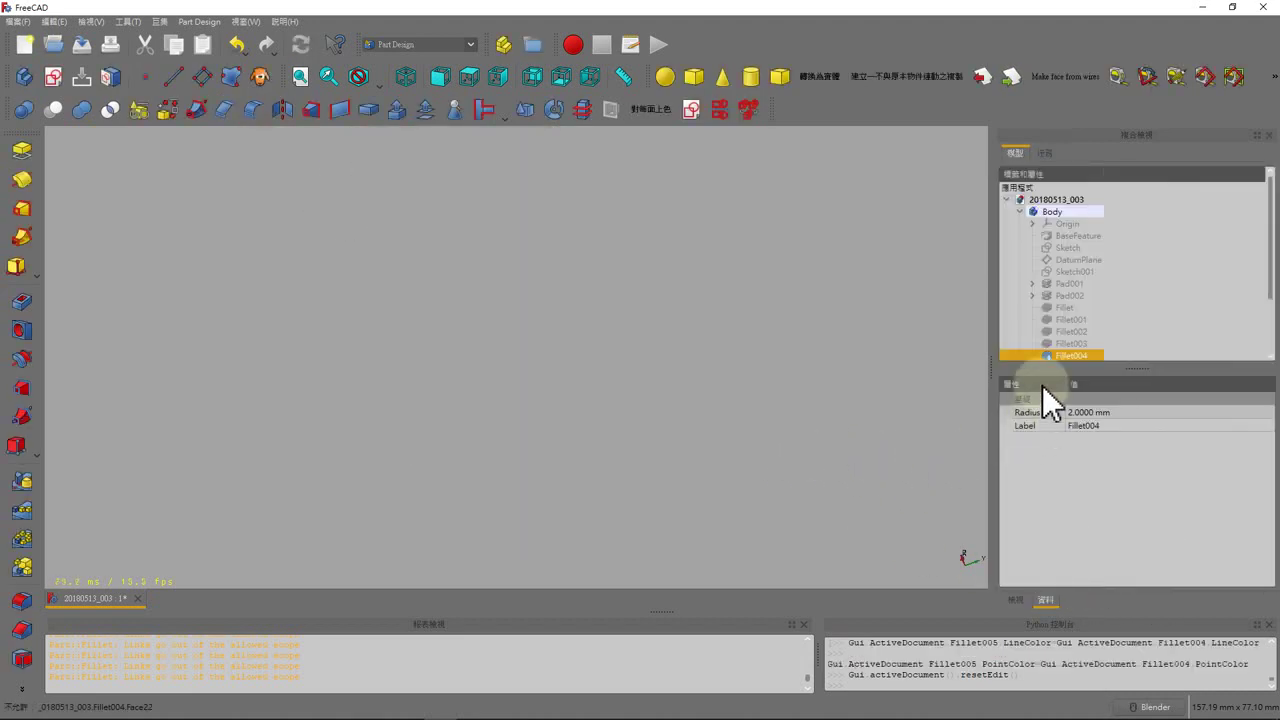
Delete the extra Fillet005 feature from the Body.
{"action": "scroll", "coordinate": [1048, 359], "scroll_direction": "down", "scroll_amount": 1}
{"action": "left_click", "coordinate": [1053, 345]}
{"action": "key", "text": "Delete"}
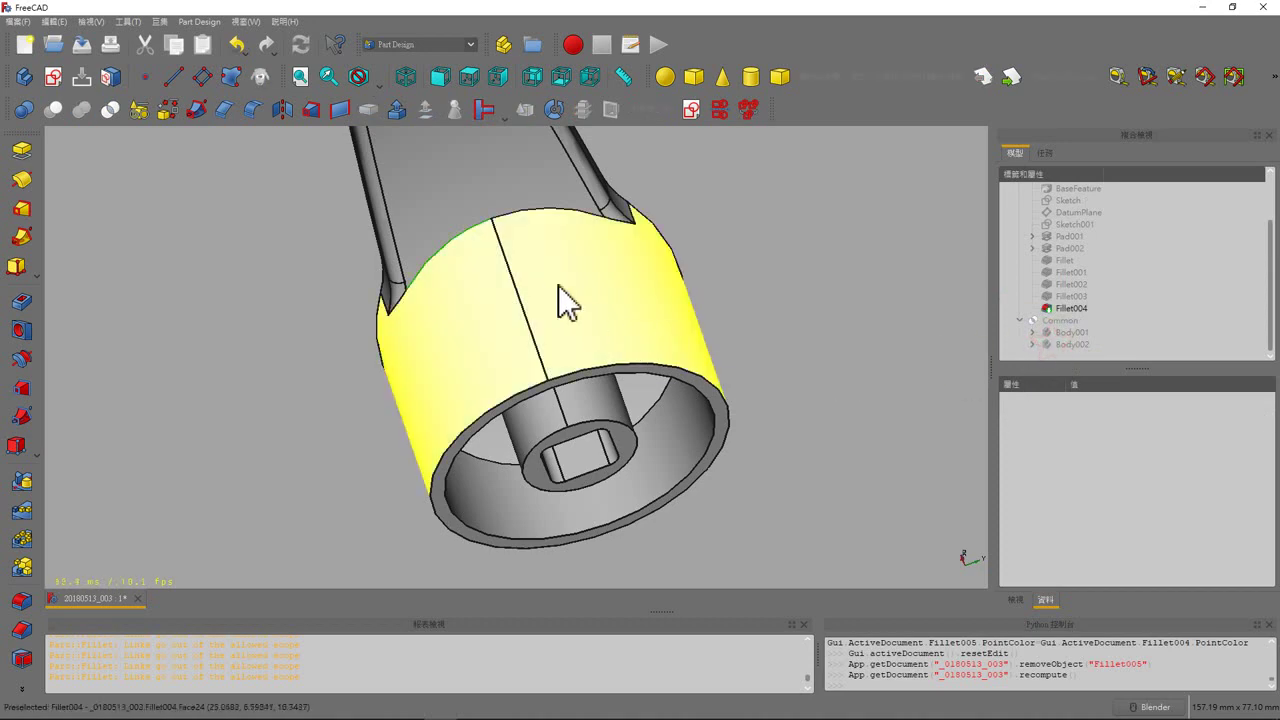
{"action": "middle_click_drag", "start_coordinate": [558, 285], "coordinate": [504, 267]}
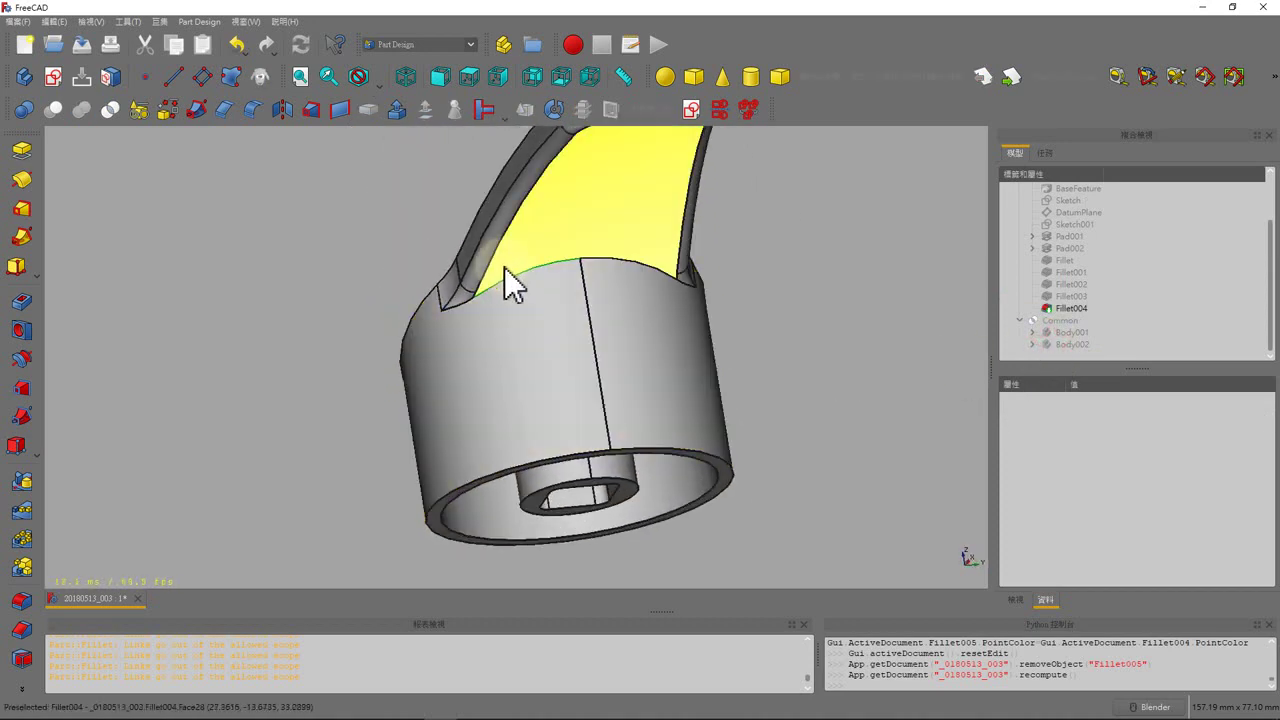
{"action": "scroll", "coordinate": [510, 275], "scroll_direction": "up", "scroll_amount": 2}
{"action": "scroll", "coordinate": [526, 279], "scroll_direction": "up", "scroll_amount": 2}
{"action": "scroll", "coordinate": [645, 258], "scroll_direction": "up", "scroll_amount": 1}
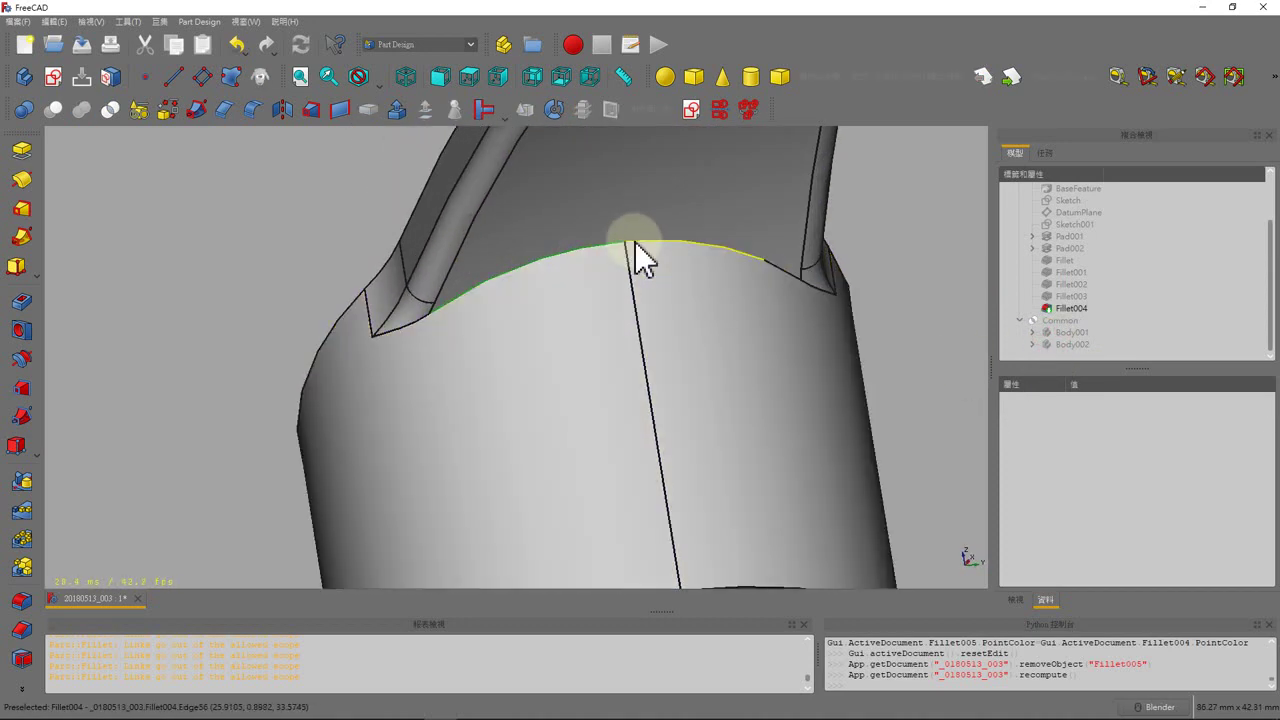
{"action": "left_click", "coordinate": [634, 241]}
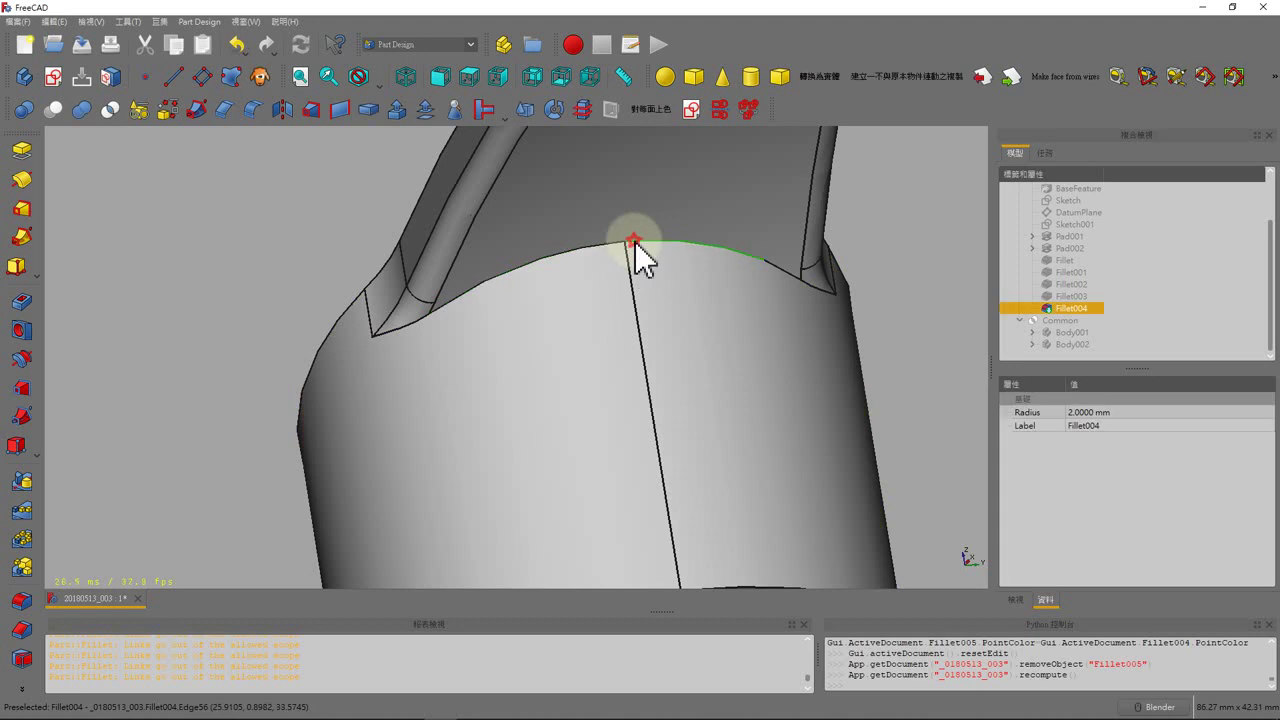
{"action": "left_click", "coordinate": [19, 598]}
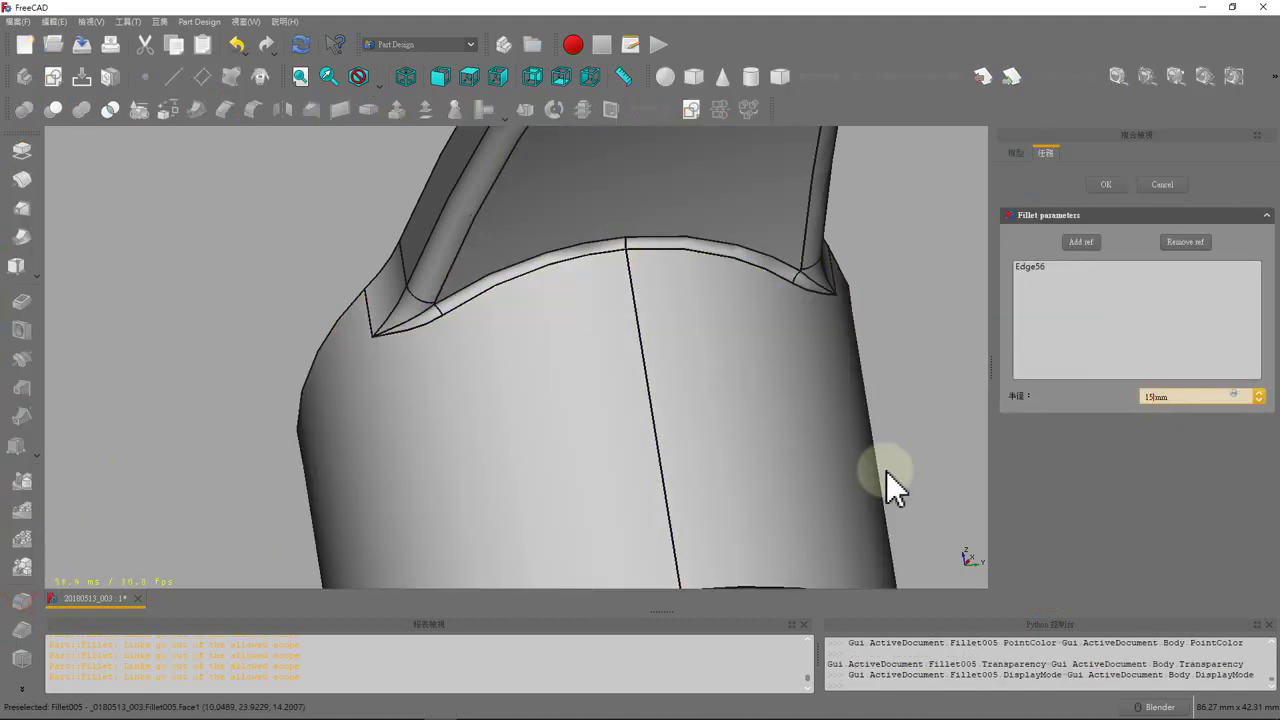
{"action": "key", "text": "Return"}
{"action": "left_click", "coordinate": [1157, 187]}
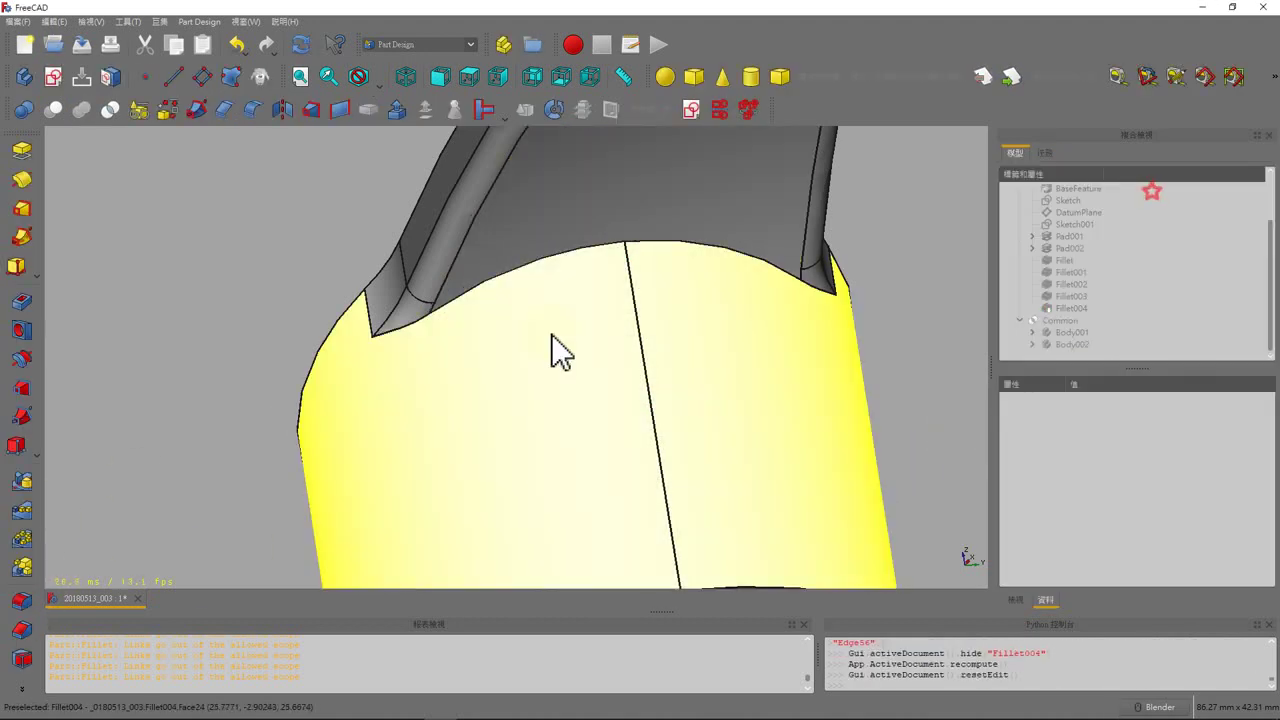
{"action": "middle_click_drag", "start_coordinate": [657, 330], "coordinate": [605, 342]}
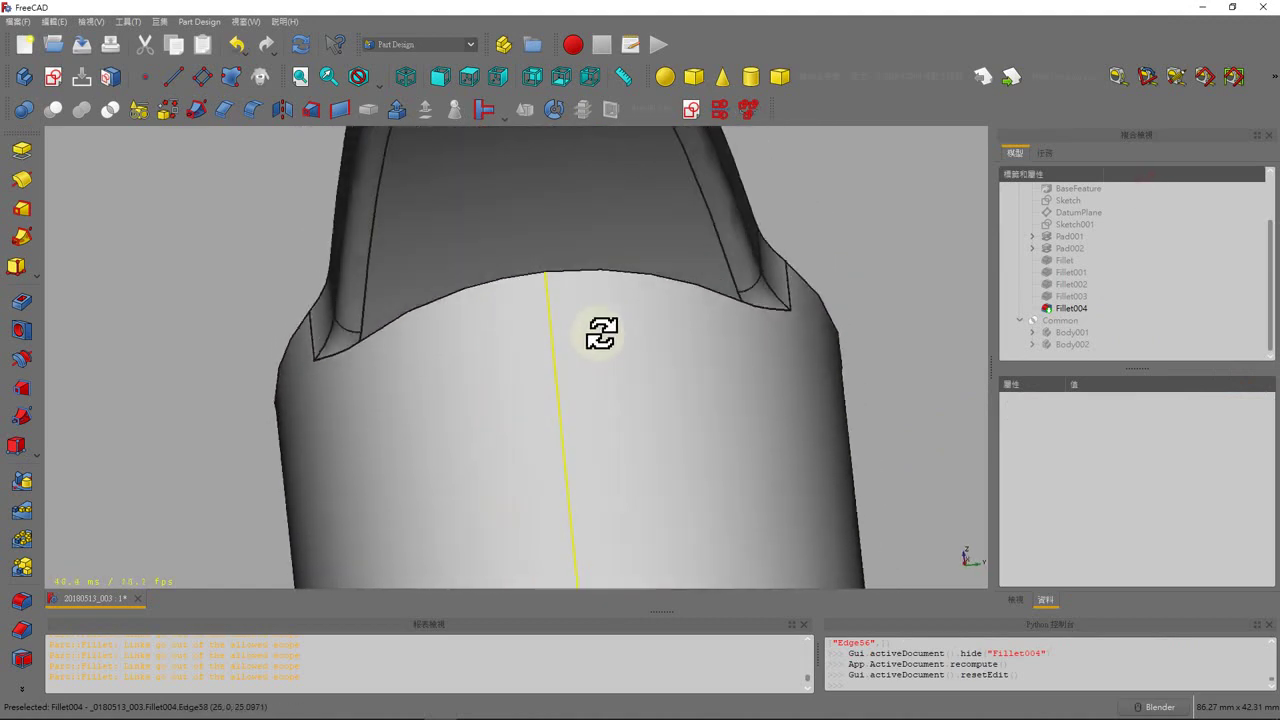
{"action": "scroll", "coordinate": [613, 358], "scroll_direction": "down", "scroll_amount": 5}
{"action": "scroll", "coordinate": [620, 305], "scroll_direction": "up", "scroll_amount": 2}
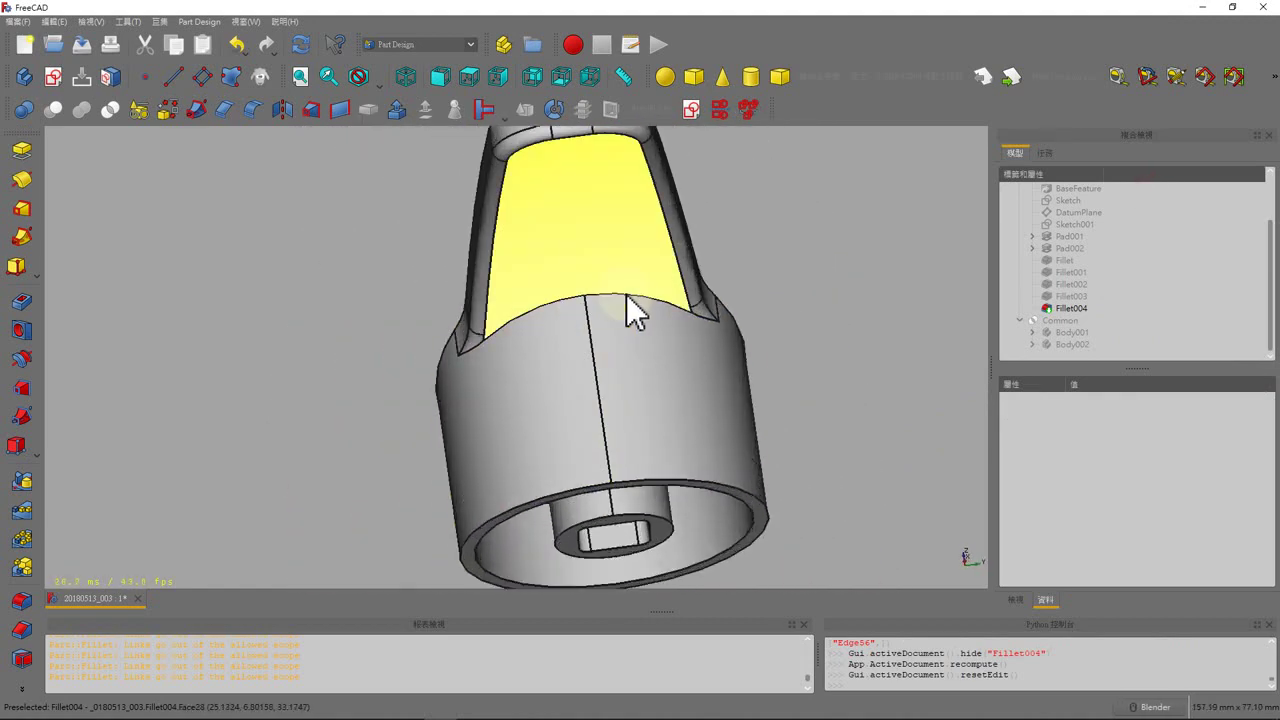
{"action": "mouse_move", "coordinate": [515, 300]}
{"action": "middle_mouse_down"}
{"action": "mouse_move", "coordinate": [580, 357]}
{"action": "mouse_move", "coordinate": [533, 292]}
{"action": "middle_mouse_up"}
{"action": "scroll", "coordinate": [533, 290], "scroll_direction": "down", "scroll_amount": 2}
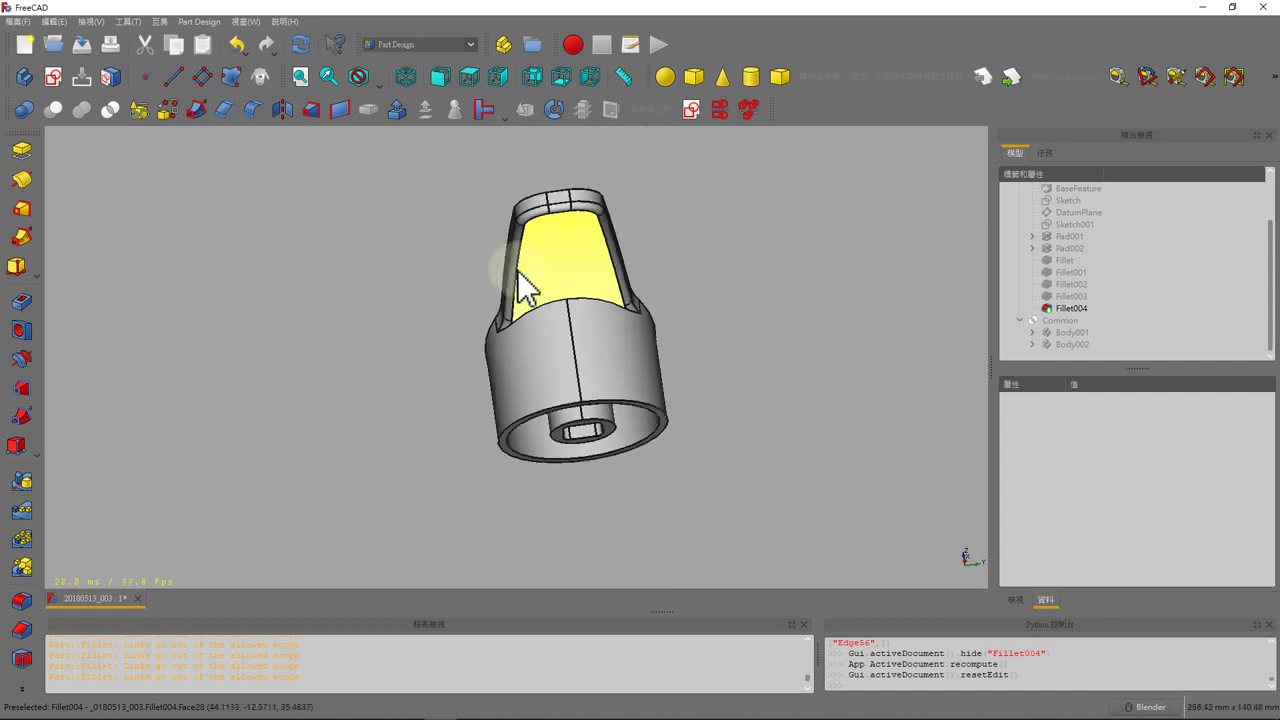
{"action": "scroll", "coordinate": [520, 272], "scroll_direction": "up", "scroll_amount": 1}
{"action": "scroll", "coordinate": [545, 322], "scroll_direction": "down", "scroll_amount": 2}
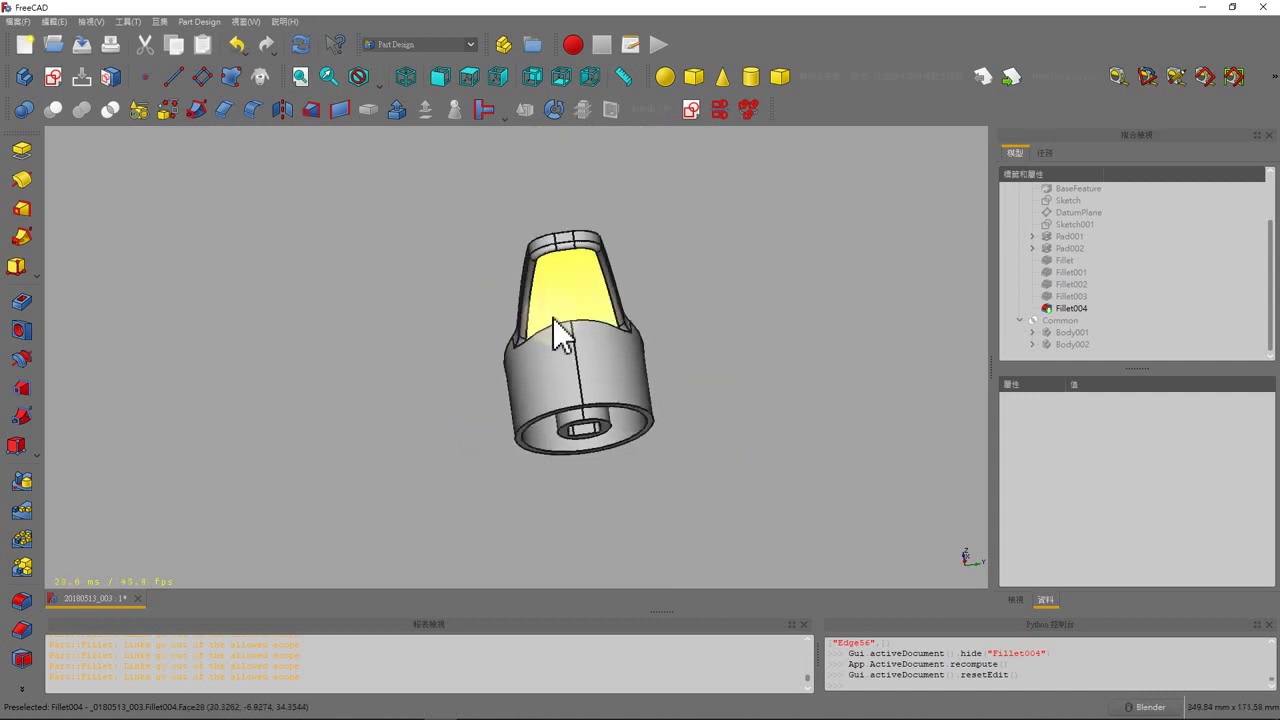
{"action": "scroll", "coordinate": [554, 315], "scroll_direction": "up", "scroll_amount": 2}
{"action": "mouse_move", "coordinate": [554, 311]}
{"action": "middle_mouse_down"}
{"action": "mouse_move", "coordinate": [457, 289]}
{"action": "mouse_move", "coordinate": [549, 291]}
{"action": "mouse_move", "coordinate": [429, 289]}
{"action": "mouse_move", "coordinate": [537, 307]}
{"action": "mouse_move", "coordinate": [634, 246]}
{"action": "middle_mouse_up"}
{"action": "scroll", "coordinate": [491, 294], "scroll_direction": "down", "scroll_amount": 2}
{"action": "mouse_move", "coordinate": [491, 294]}
{"action": "middle_mouse_down"}
{"action": "mouse_move", "coordinate": [509, 260]}
{"action": "mouse_move", "coordinate": [567, 355]}
{"action": "middle_mouse_up"}
Make Body the active body from its context menu.
{"action": "scroll", "coordinate": [1107, 225], "scroll_direction": "up", "scroll_amount": 2}
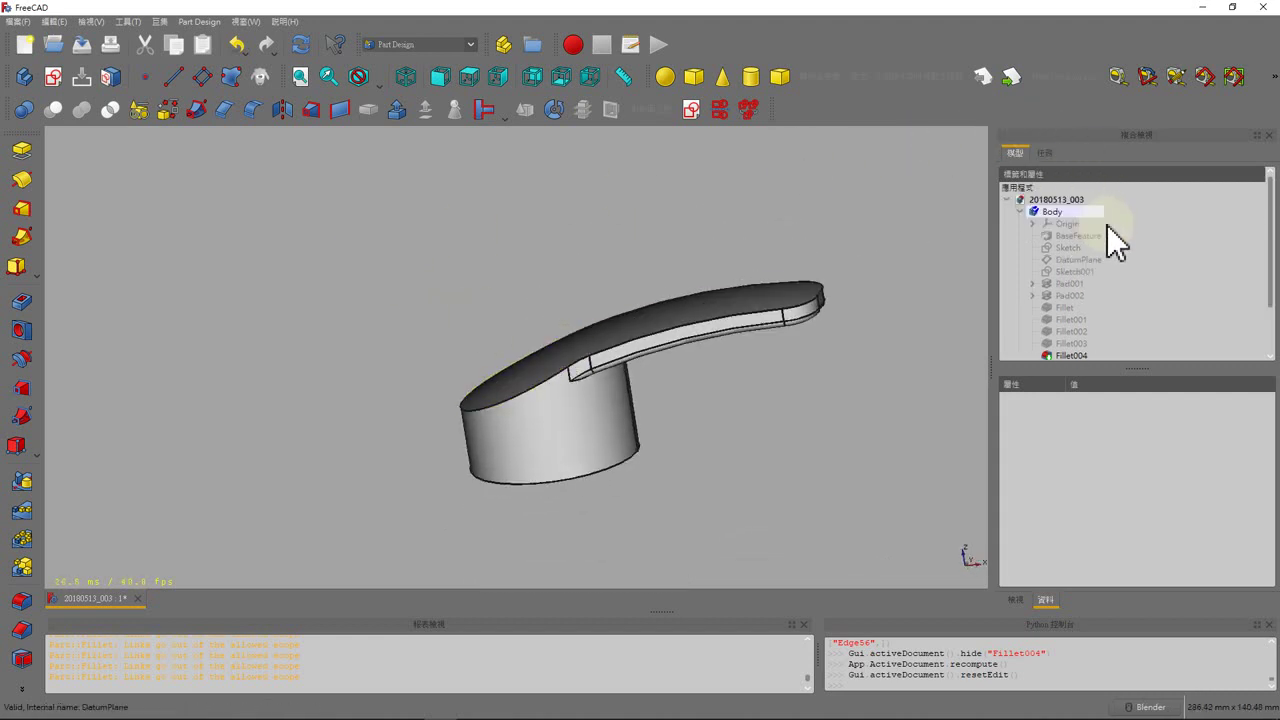
{"action": "left_click", "coordinate": [1051, 213]}
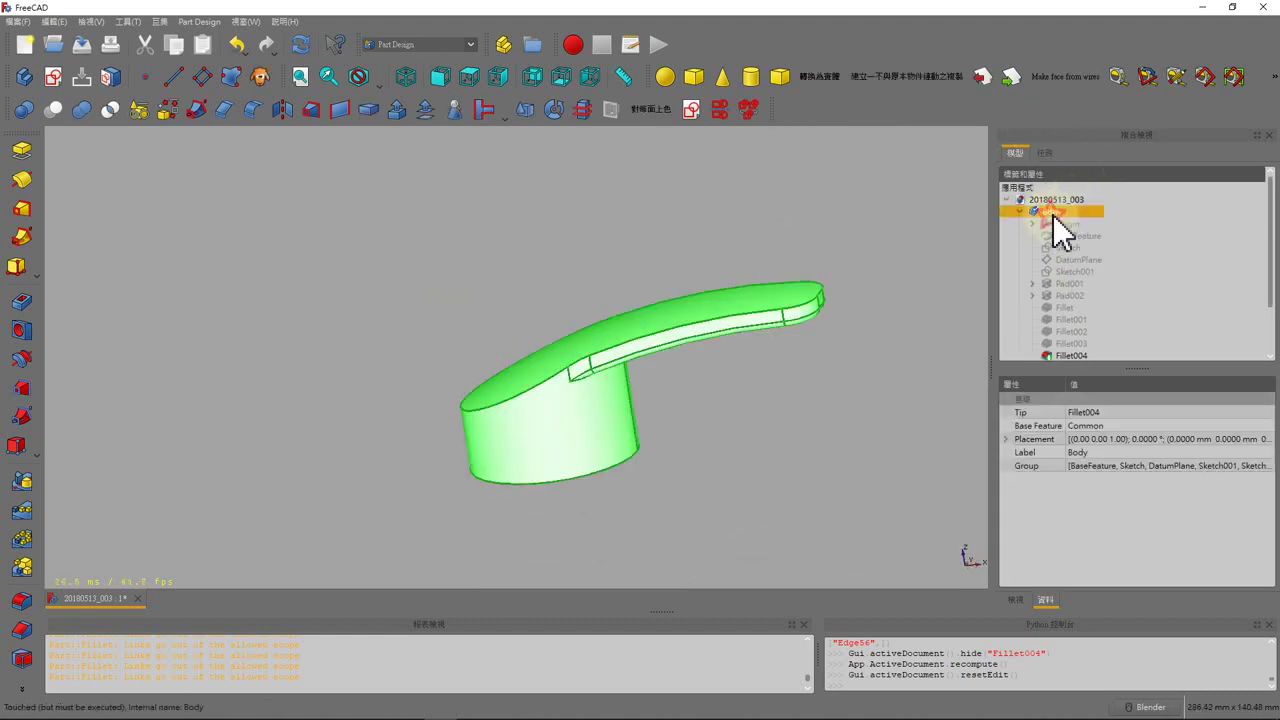
{"action": "right_click", "coordinate": [1053, 215]}
{"action": "left_click", "coordinate": [1063, 218]}
{"action": "left_click", "coordinate": [847, 236]}
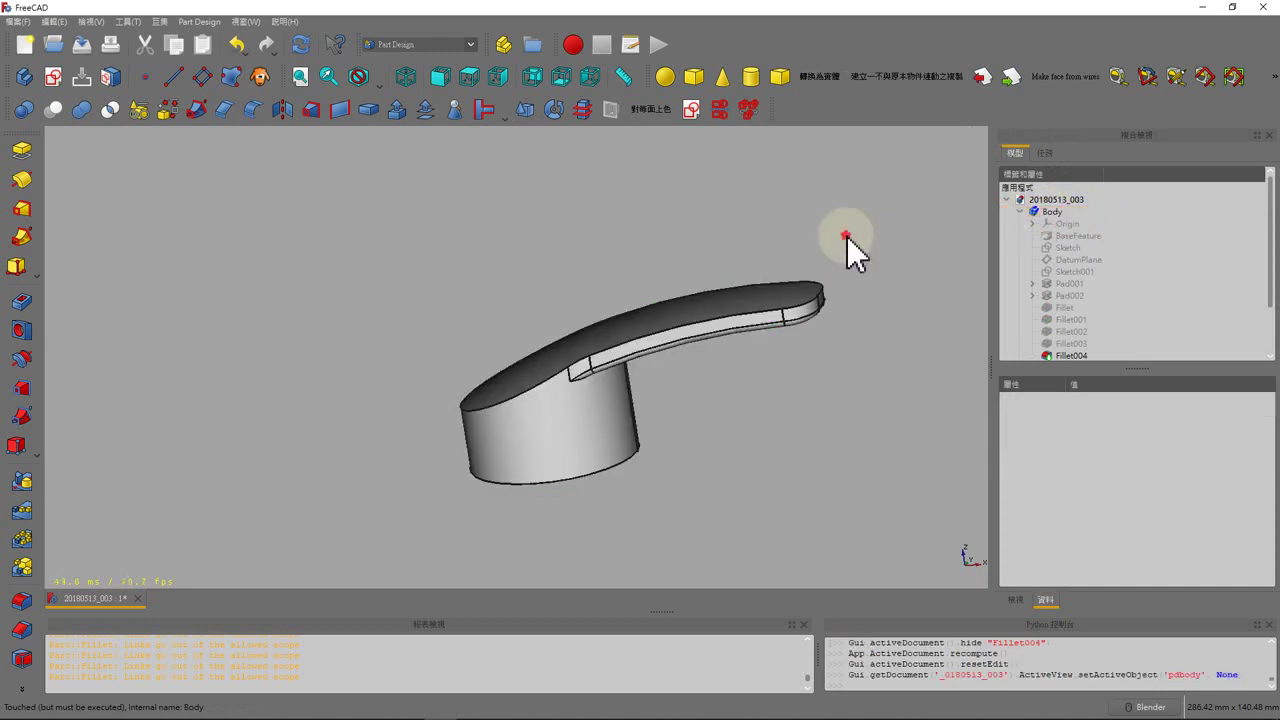
{"action": "left_click", "coordinate": [1060, 212]}
{"action": "right_click", "coordinate": [1060, 212]}
{"action": "left_click", "coordinate": [1081, 218]}
{"action": "left_click", "coordinate": [780, 271]}
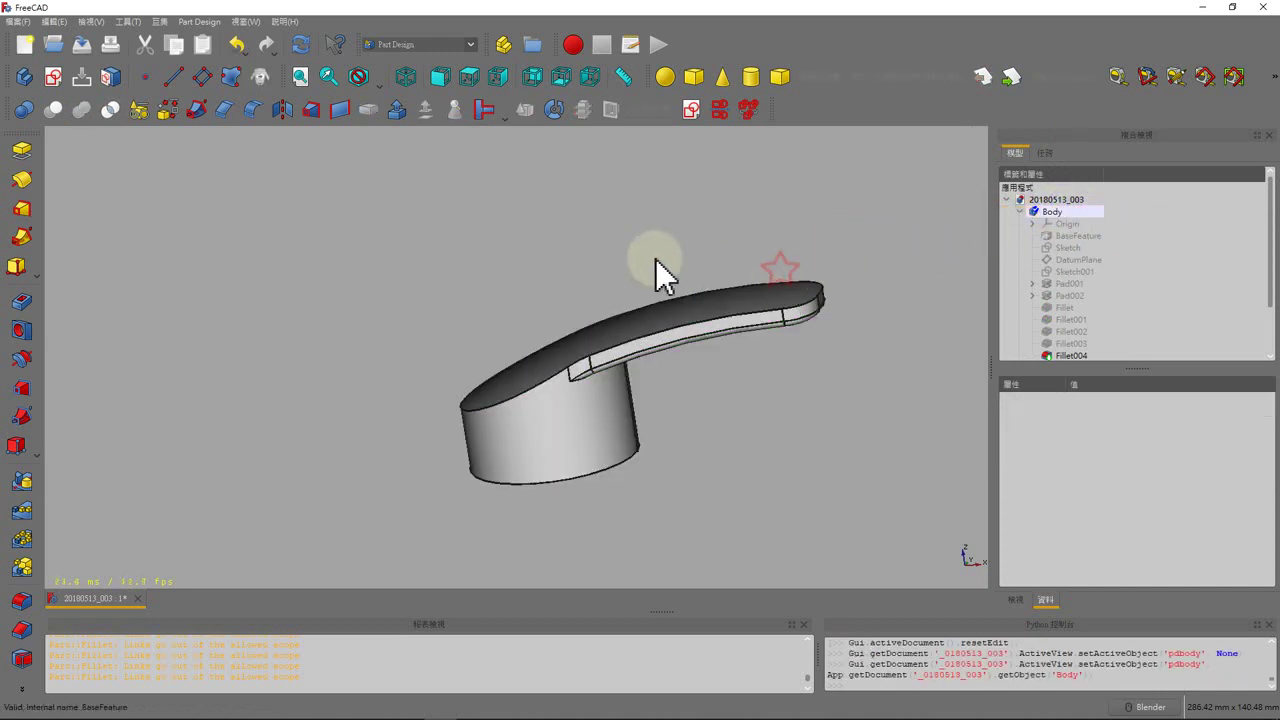
Create a new sketch on the XZ_Plane.
{"action": "scroll", "coordinate": [227, 240], "scroll_direction": "down", "scroll_amount": 1}
{"action": "left_click", "coordinate": [54, 86]}
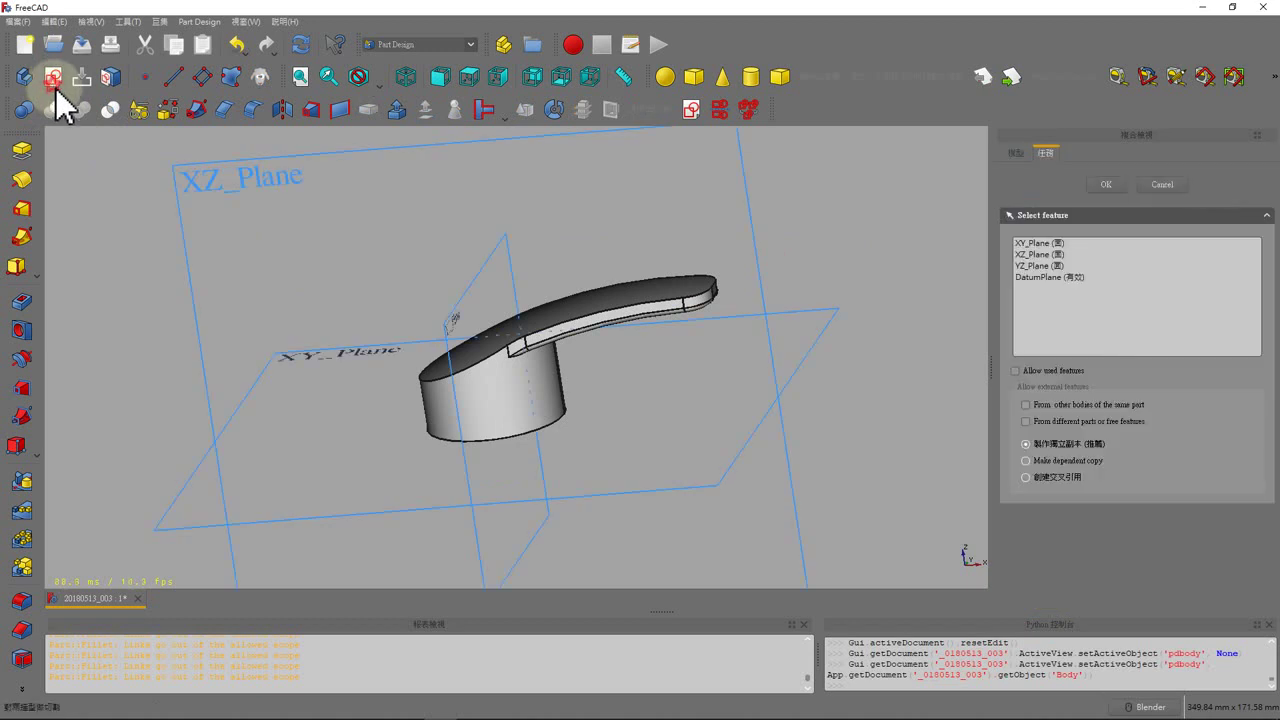
{"action": "left_click", "coordinate": [196, 183]}
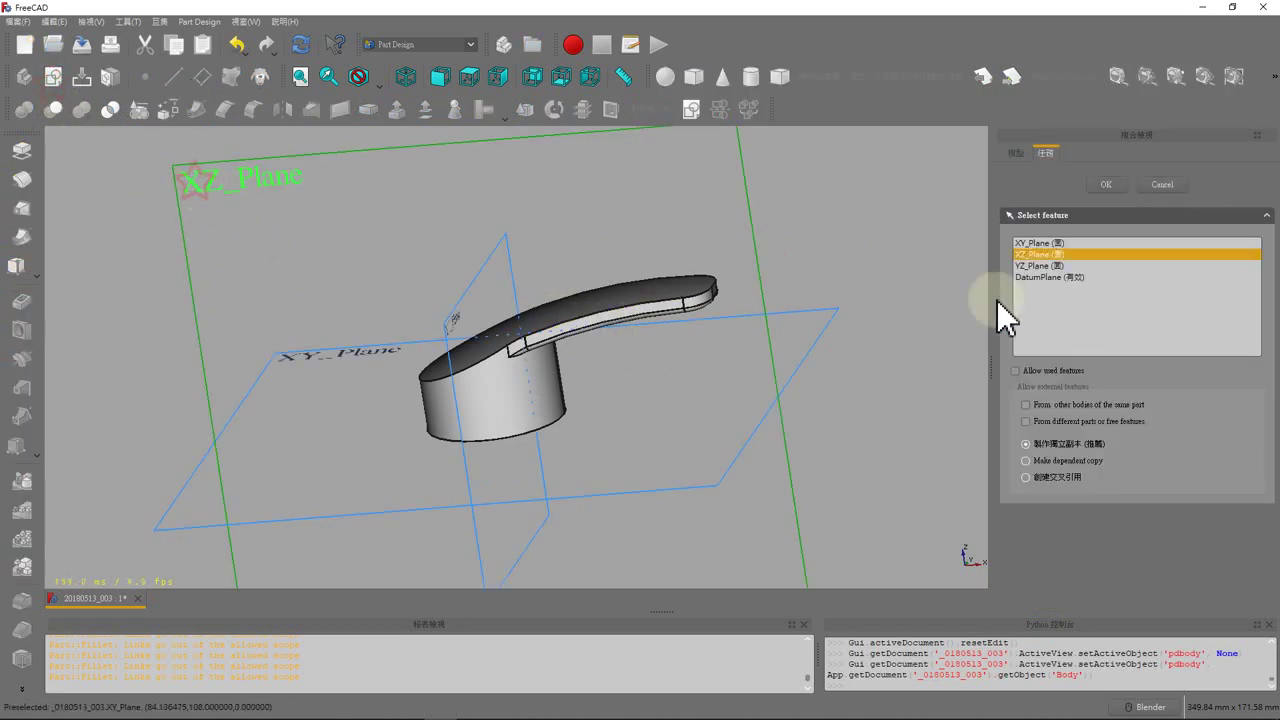
{"action": "left_click", "coordinate": [1100, 188]}
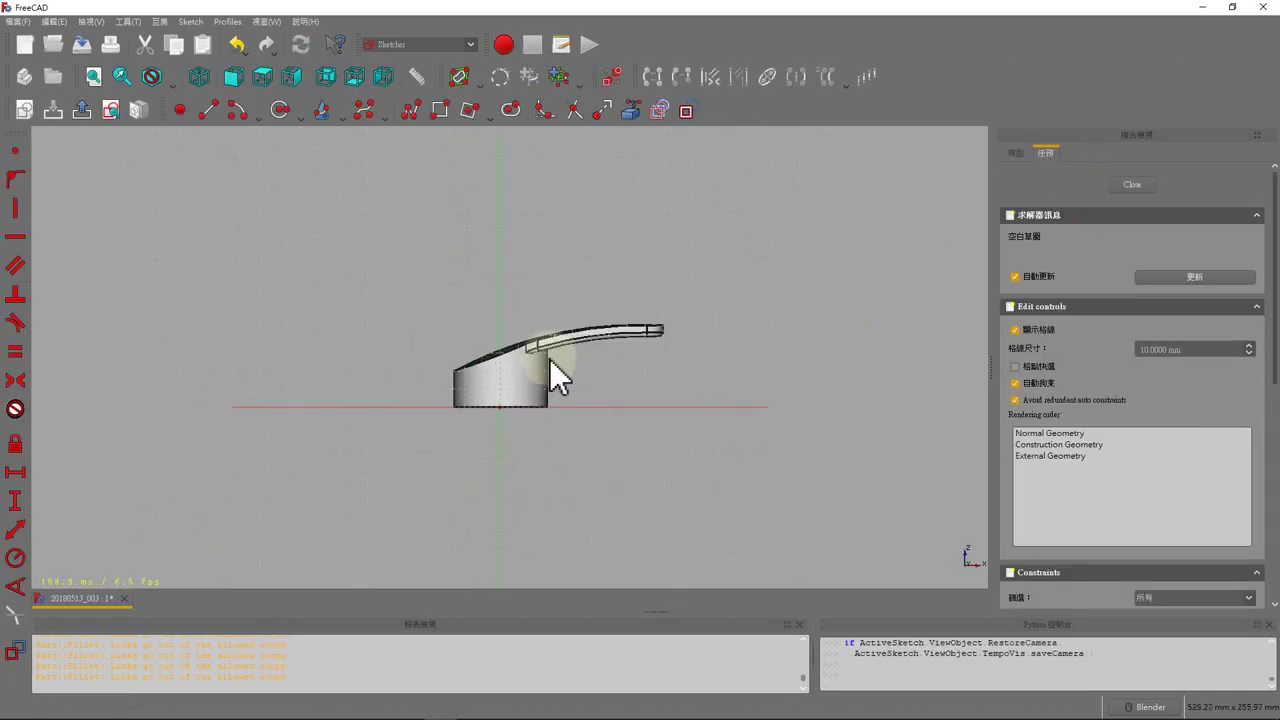
Draw a square centred on the origin with the regular polygon tool.
{"action": "left_click", "coordinate": [472, 112]}
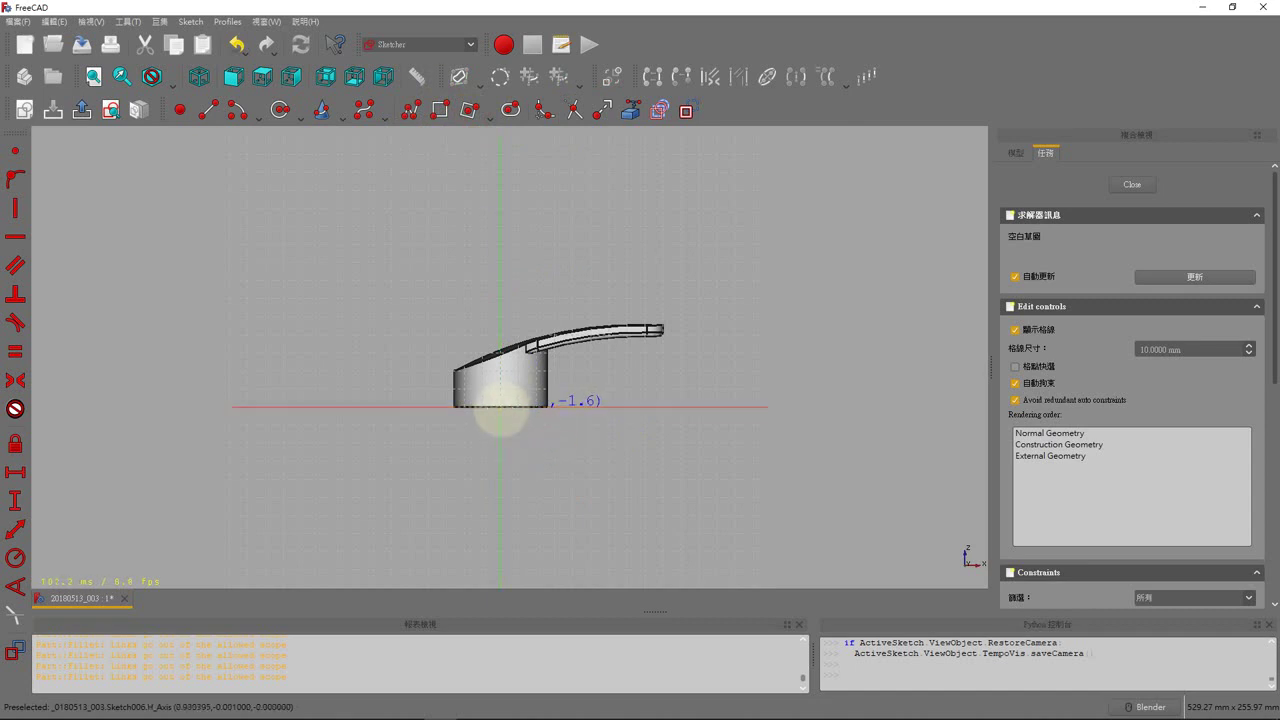
{"action": "left_click", "coordinate": [500, 407]}
{"action": "left_click", "coordinate": [670, 222]}
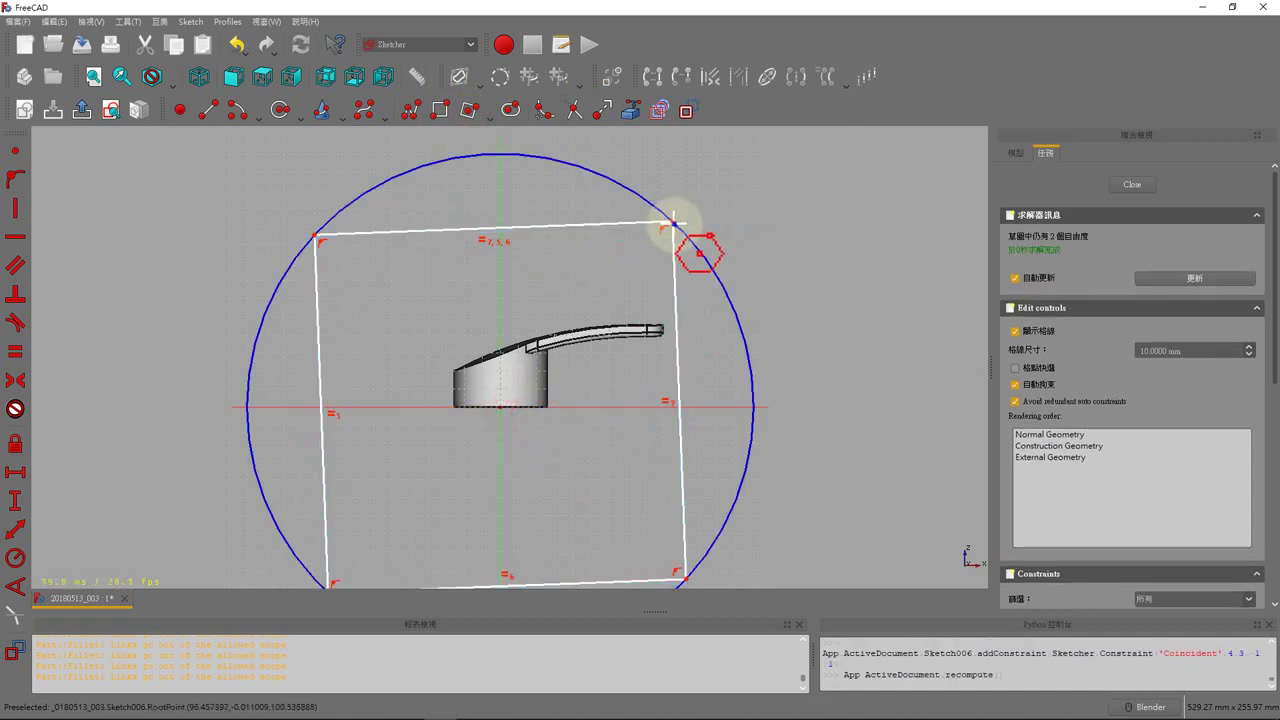
Constrain the square's top edge horizontal with a 200 mm width, then close the sketch.
{"action": "left_click", "coordinate": [571, 228]}
{"action": "left_click", "coordinate": [15, 237]}
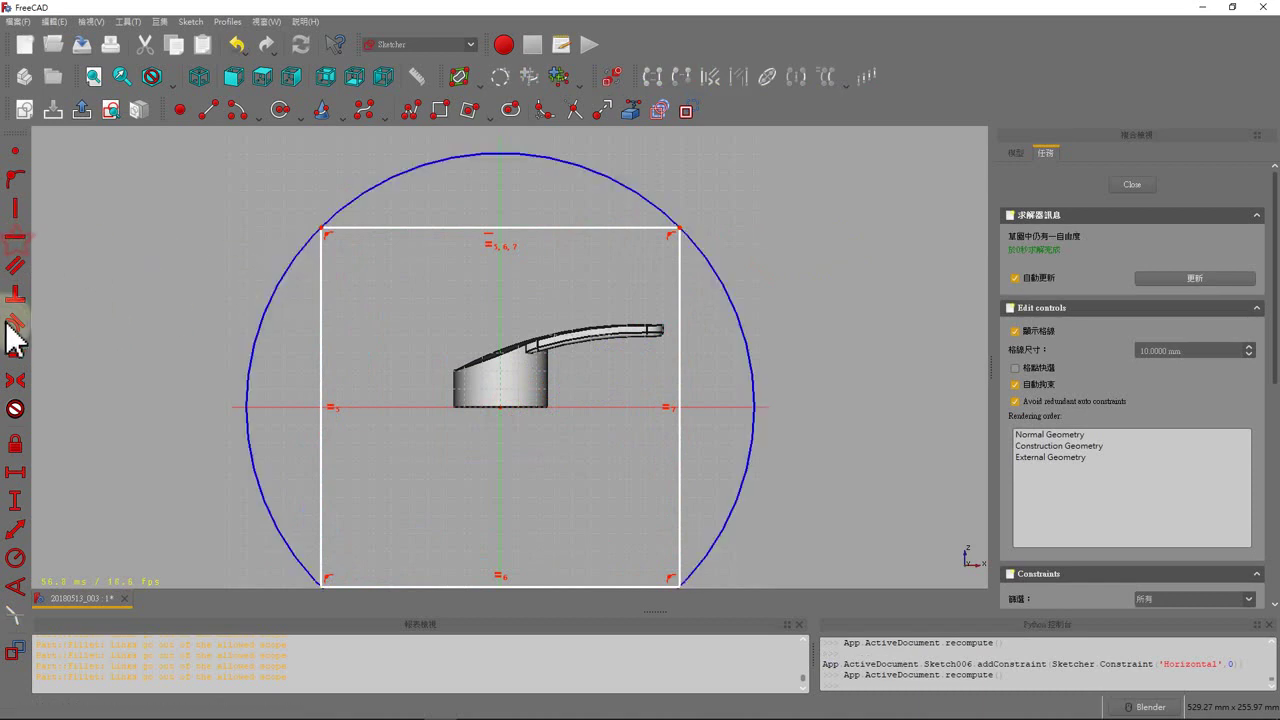
{"action": "left_click", "coordinate": [18, 472]}
{"action": "left_click", "coordinate": [400, 227]}
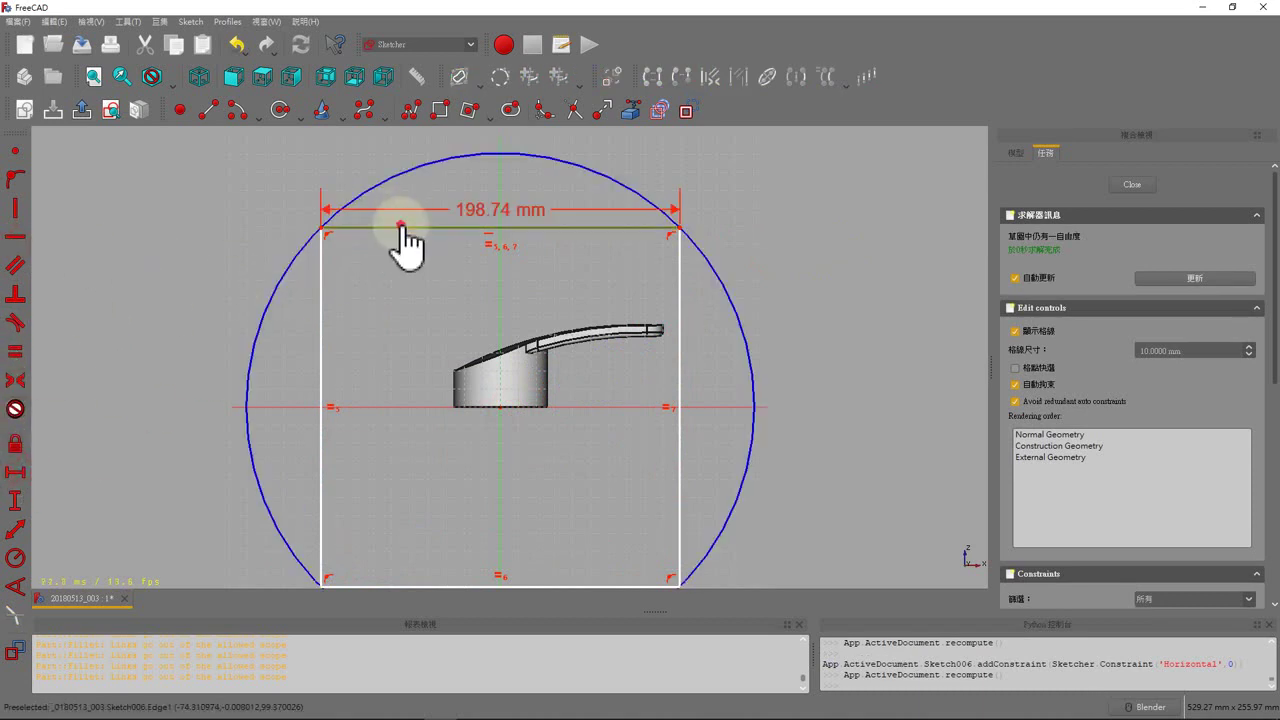
{"action": "type", "text": "200"}
{"action": "key", "text": "Return"}
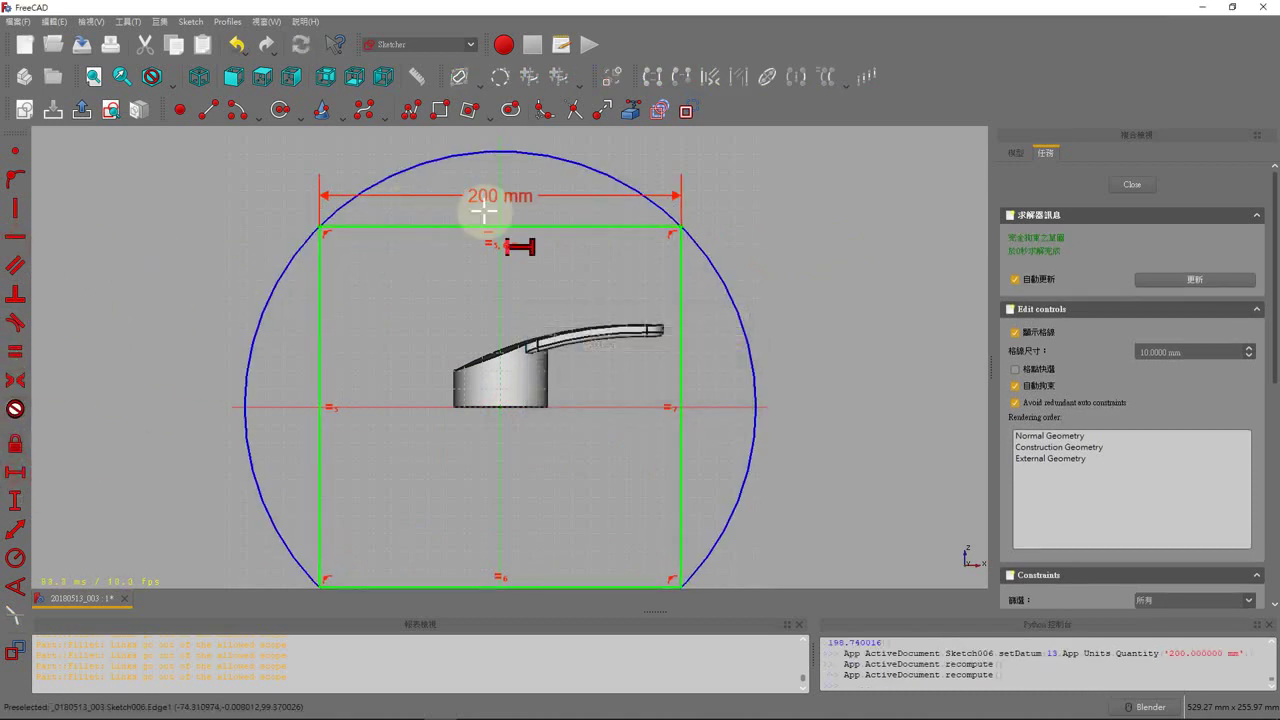
{"action": "left_click", "coordinate": [1130, 188]}
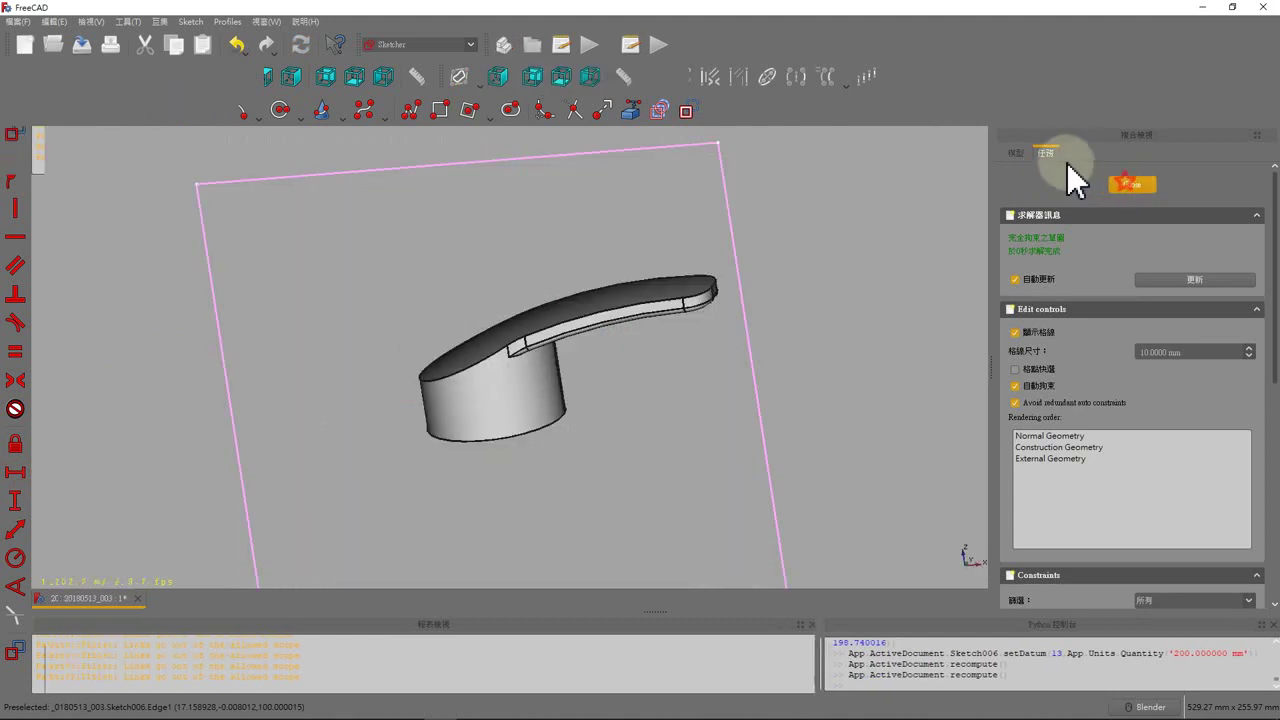
Pocket the square sketch Through all with the direction reversed.
{"action": "left_click", "coordinate": [1045, 154]}
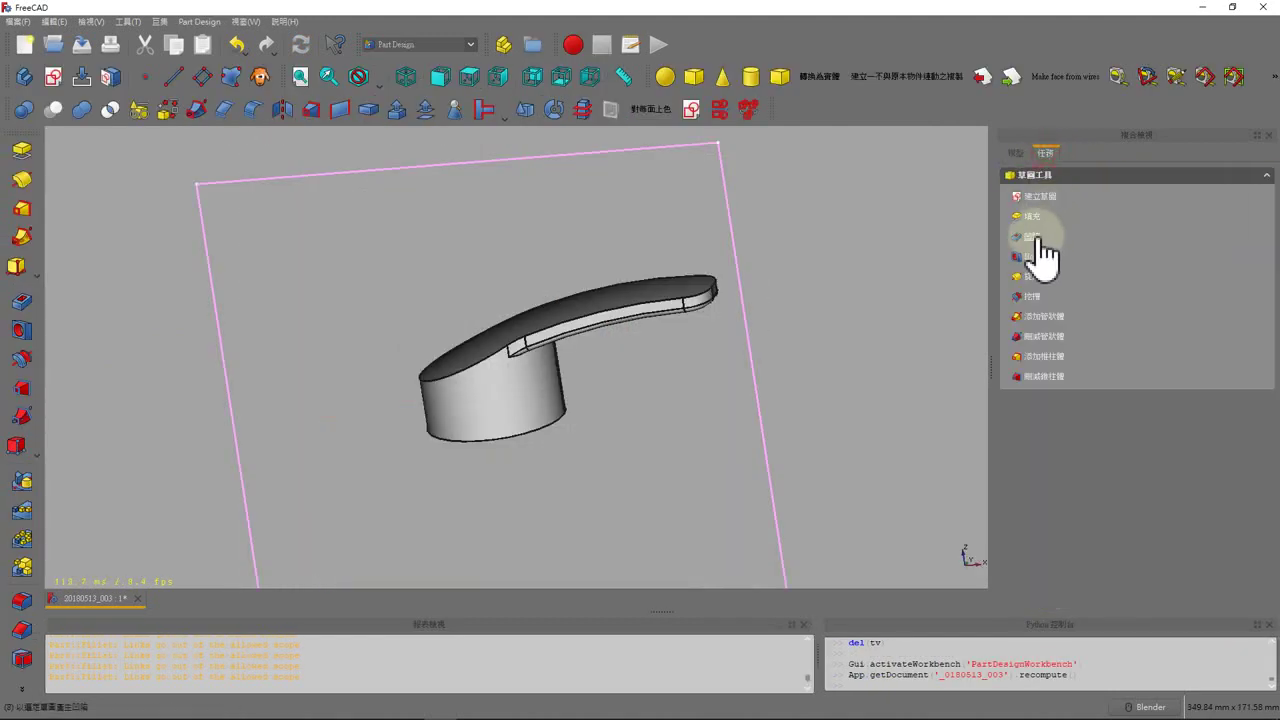
{"action": "left_click", "coordinate": [1037, 238]}
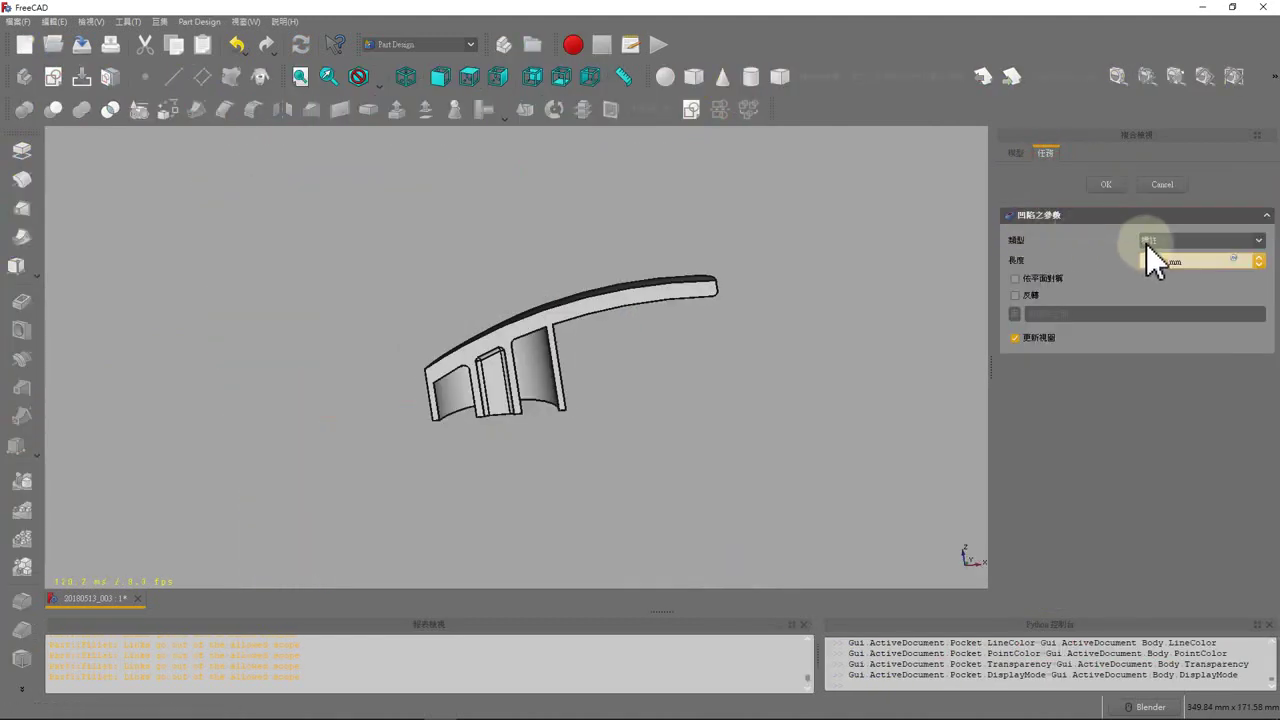
{"action": "left_click", "coordinate": [1146, 243]}
{"action": "left_click", "coordinate": [1153, 264]}
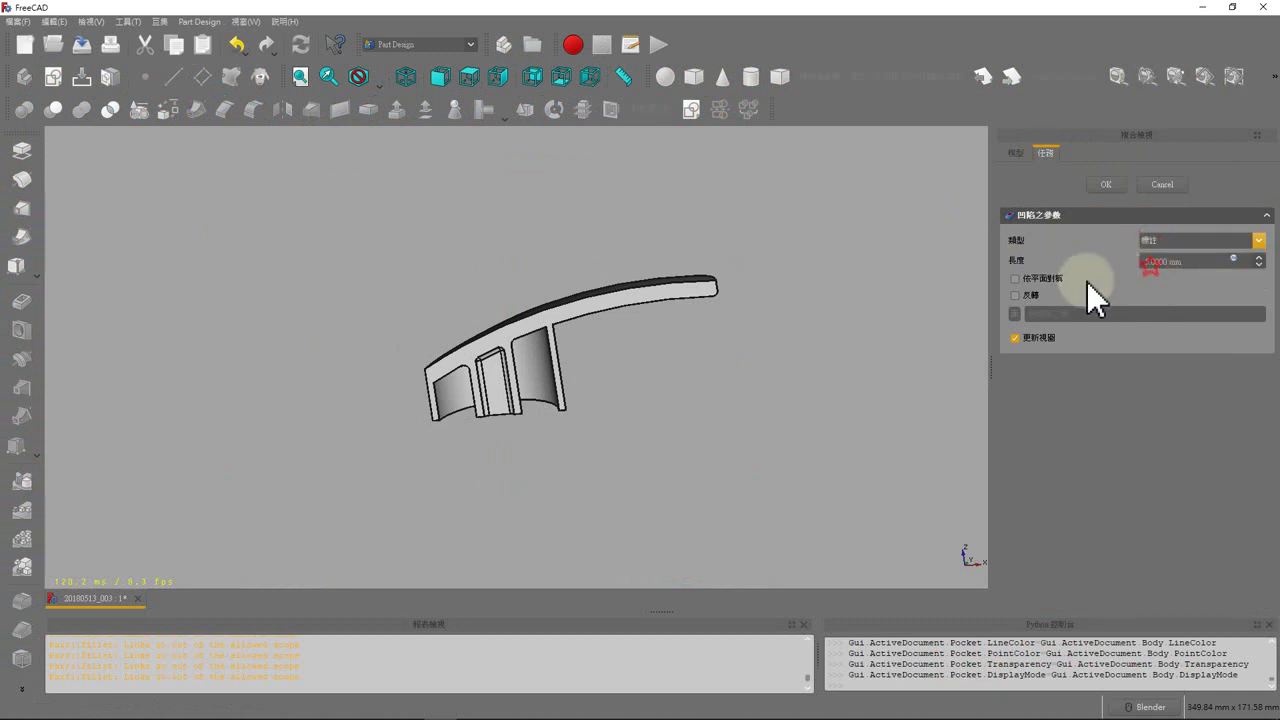
{"action": "left_click", "coordinate": [1025, 293]}
{"action": "left_click", "coordinate": [1106, 184]}
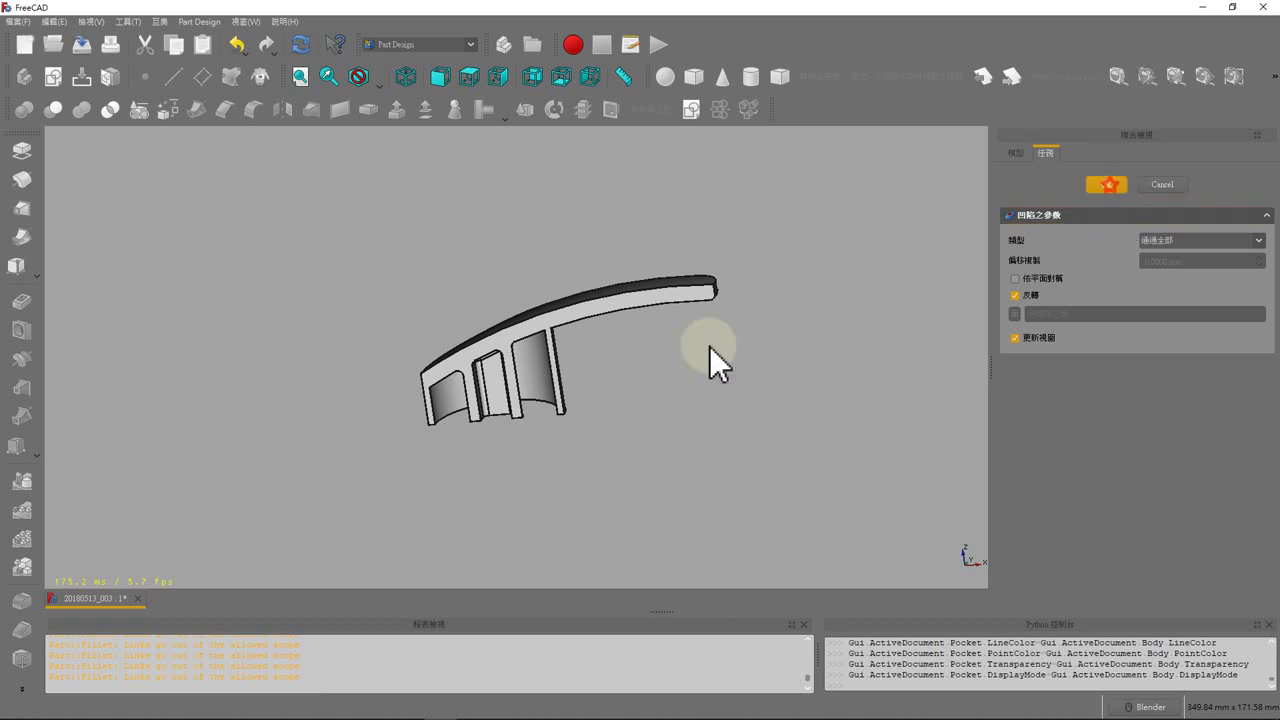
Orbit and zoom to inspect the cut lever handle.
{"action": "middle_click_drag", "start_coordinate": [456, 431], "coordinate": [452, 383]}
{"action": "scroll", "coordinate": [486, 390], "scroll_direction": "down", "scroll_amount": 3}
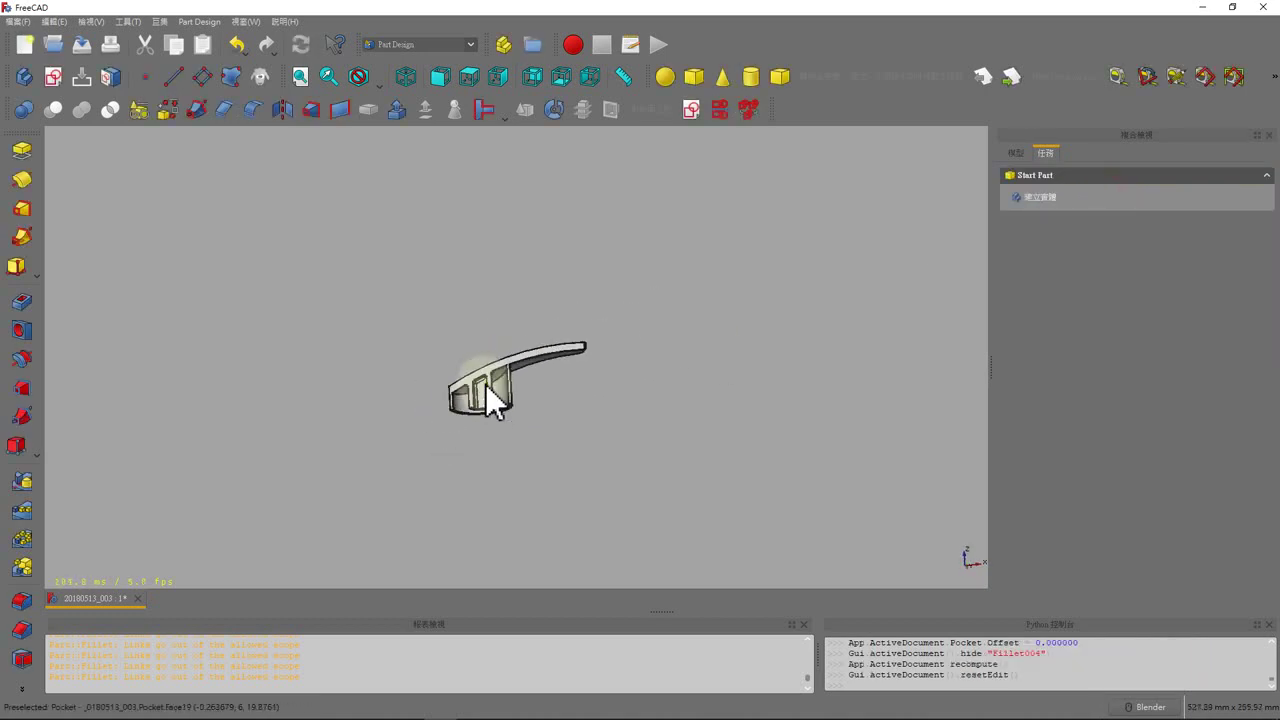
{"action": "scroll", "coordinate": [489, 395], "scroll_direction": "up", "scroll_amount": 5}
{"action": "scroll", "coordinate": [489, 395], "scroll_direction": "up", "scroll_amount": 2}
{"action": "mouse_move", "coordinate": [624, 347]}
{"action": "middle_mouse_down"}
{"action": "mouse_move", "coordinate": [447, 366]}
{"action": "mouse_move", "coordinate": [622, 314]}
{"action": "mouse_move", "coordinate": [584, 285]}
{"action": "middle_mouse_up"}
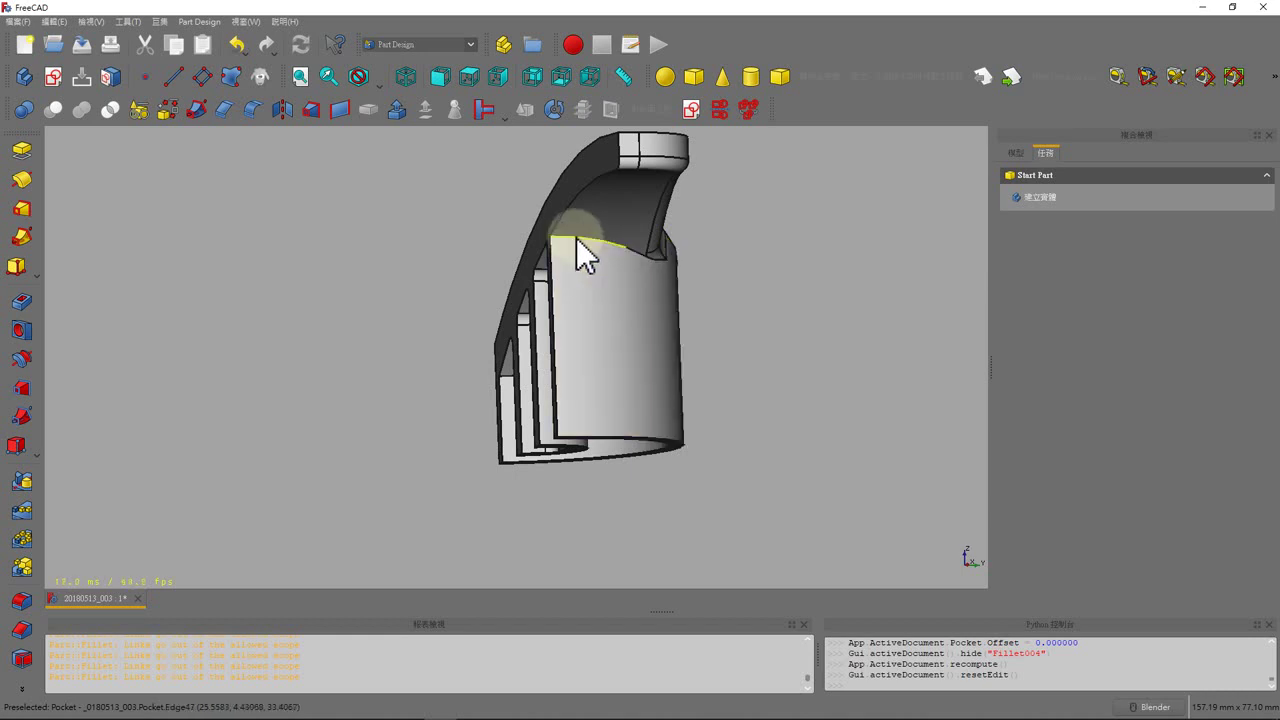
Fillet the top edge of the cut part, creating Fillet005.
{"action": "left_click", "coordinate": [576, 237]}
{"action": "left_click", "coordinate": [252, 110]}
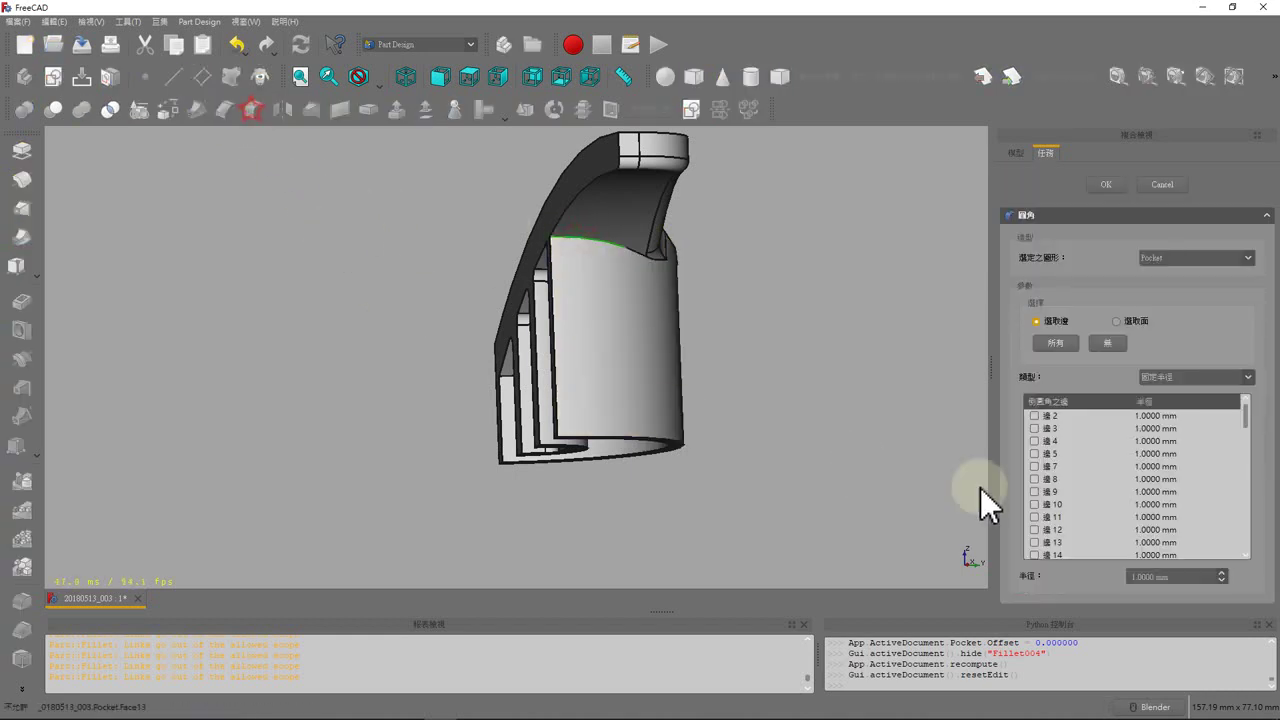
{"action": "key", "text": "Return"}
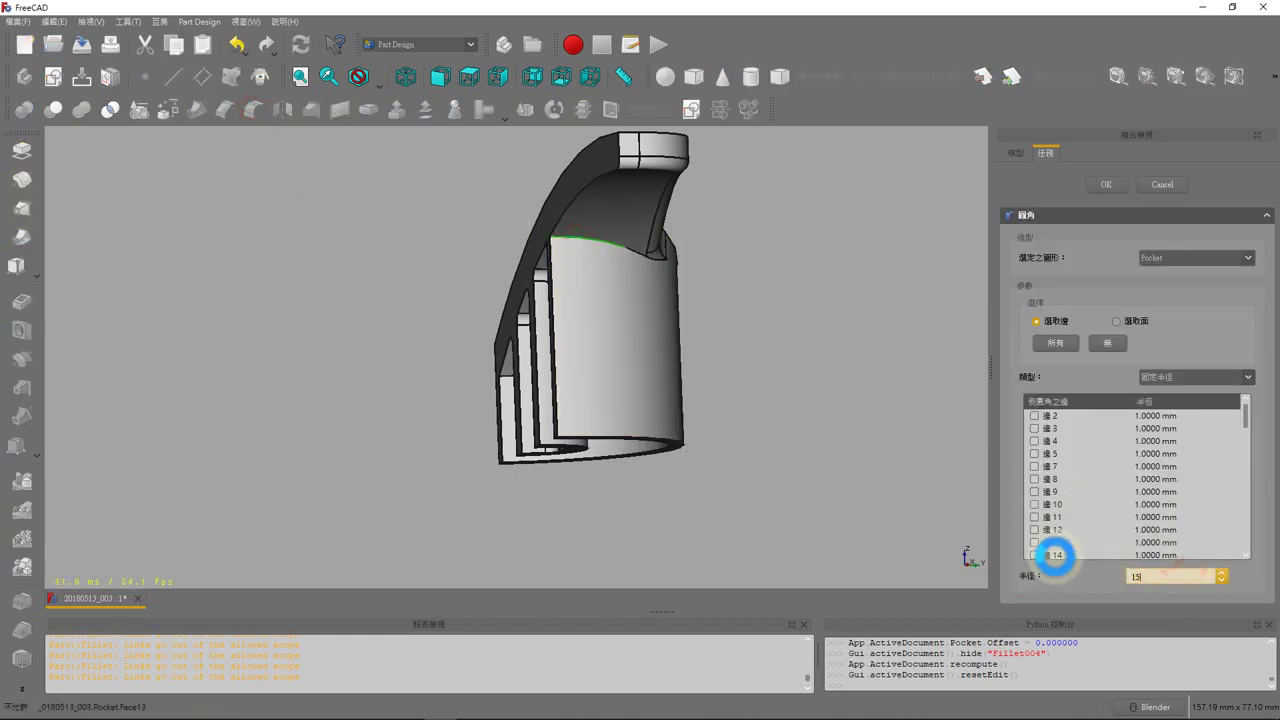
{"action": "mouse_move", "coordinate": [357, 338]}
{"action": "middle_mouse_down"}
{"action": "mouse_move", "coordinate": [583, 331]}
{"action": "mouse_move", "coordinate": [457, 303]}
{"action": "middle_mouse_up"}
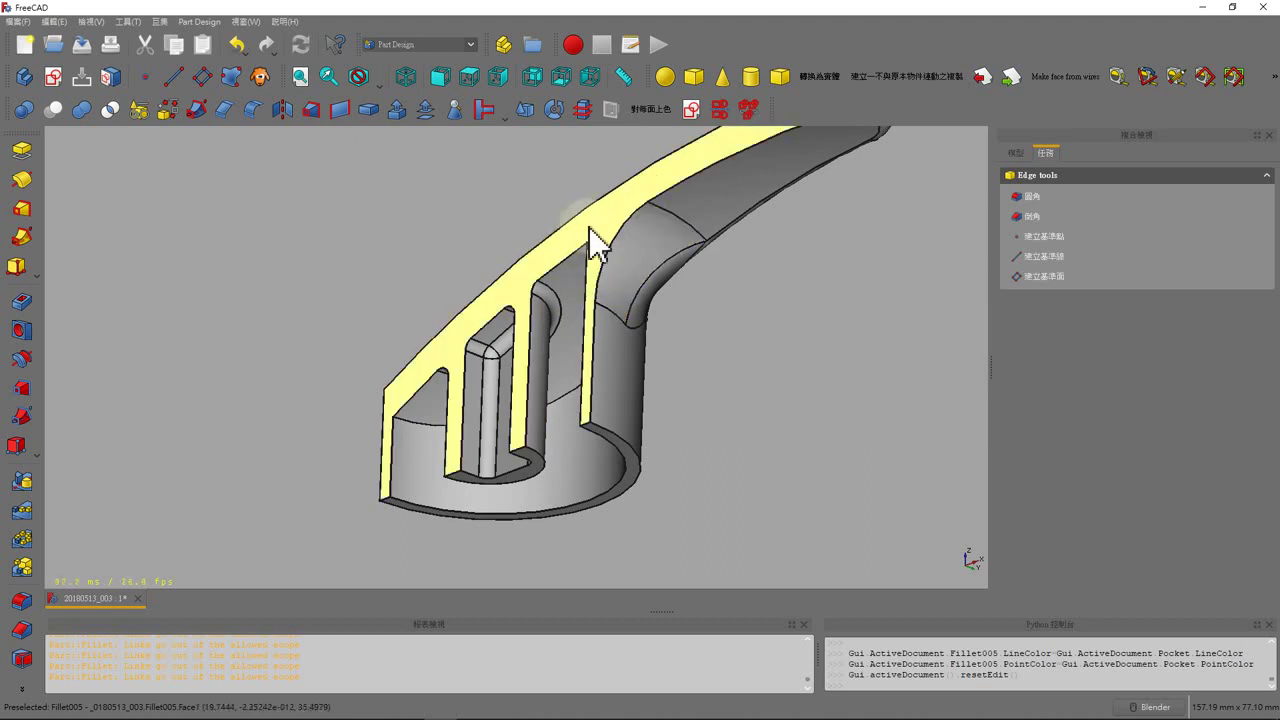
{"action": "scroll", "coordinate": [743, 310], "scroll_direction": "down", "scroll_amount": 2}
{"action": "scroll", "coordinate": [568, 261], "scroll_direction": "down", "scroll_amount": 1}
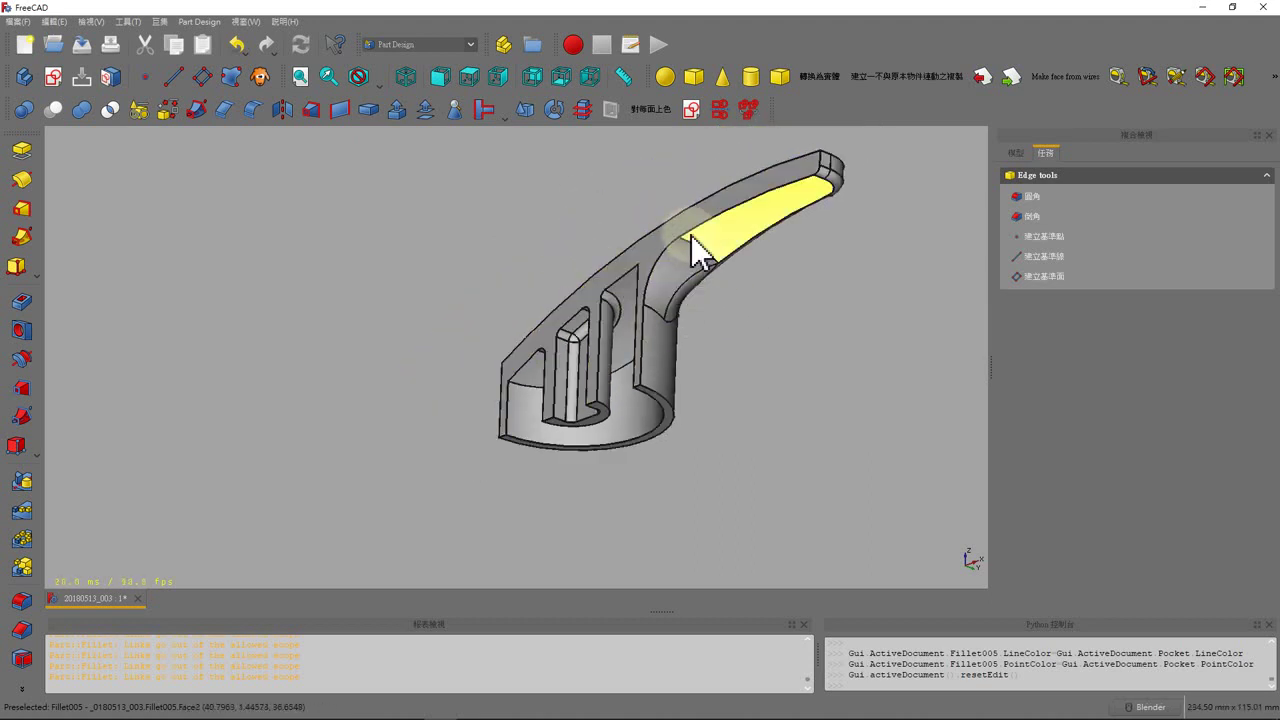
{"action": "mouse_move", "coordinate": [677, 271]}
{"action": "middle_mouse_down"}
{"action": "mouse_move", "coordinate": [660, 290]}
{"action": "mouse_move", "coordinate": [463, 323]}
{"action": "mouse_move", "coordinate": [651, 357]}
{"action": "mouse_move", "coordinate": [677, 374]}
{"action": "mouse_move", "coordinate": [578, 352]}
{"action": "middle_mouse_up"}
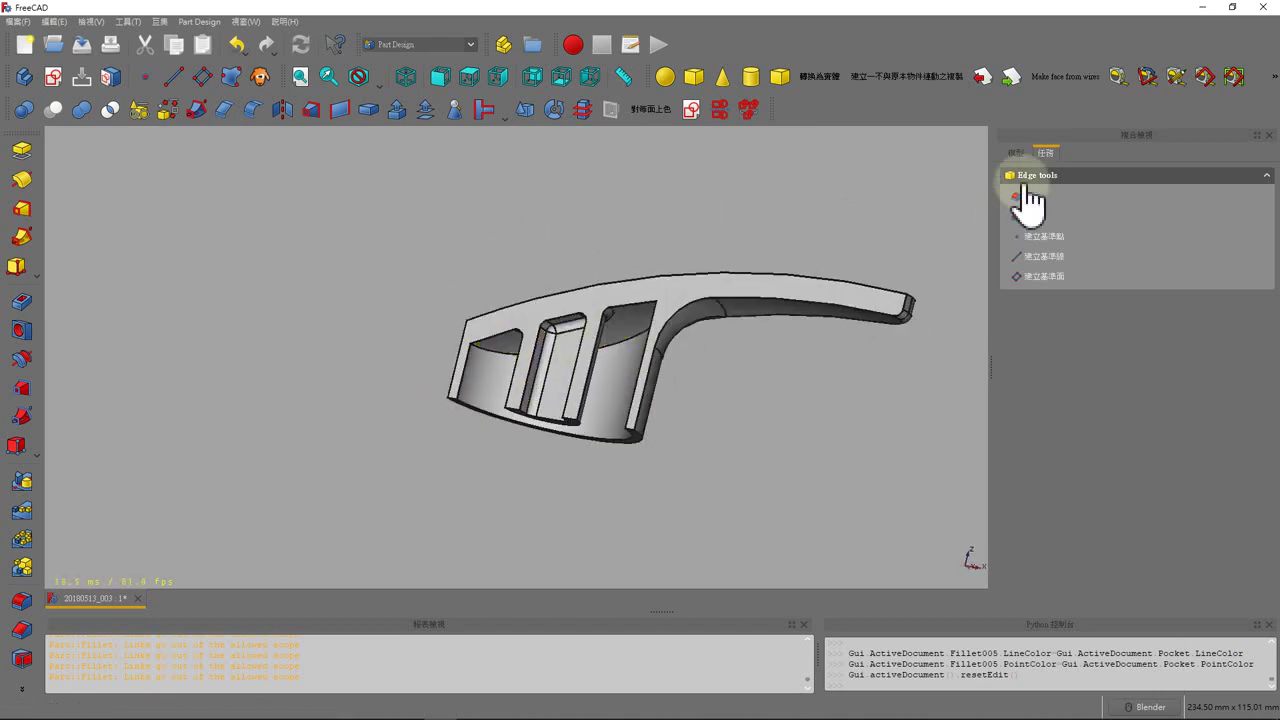
Show the model tree with Body collapsed and orbit to view the slots.
{"action": "left_click", "coordinate": [1015, 153]}
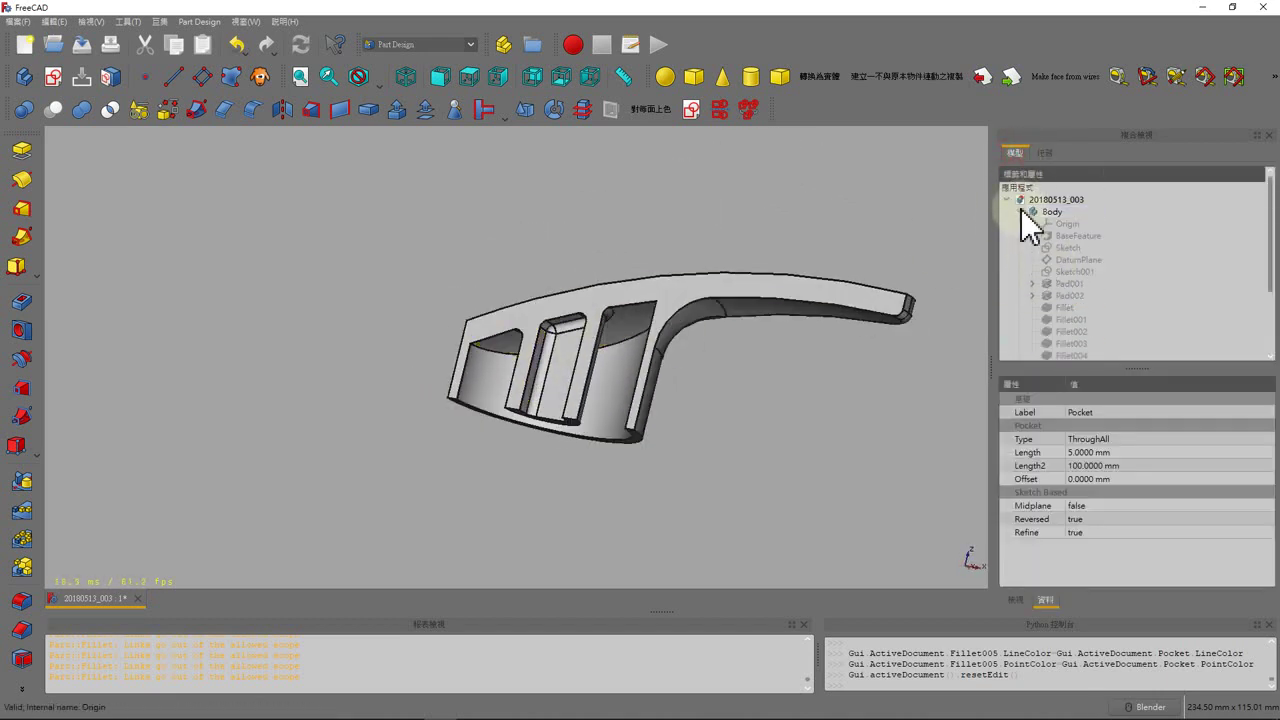
{"action": "left_click", "coordinate": [1019, 211]}
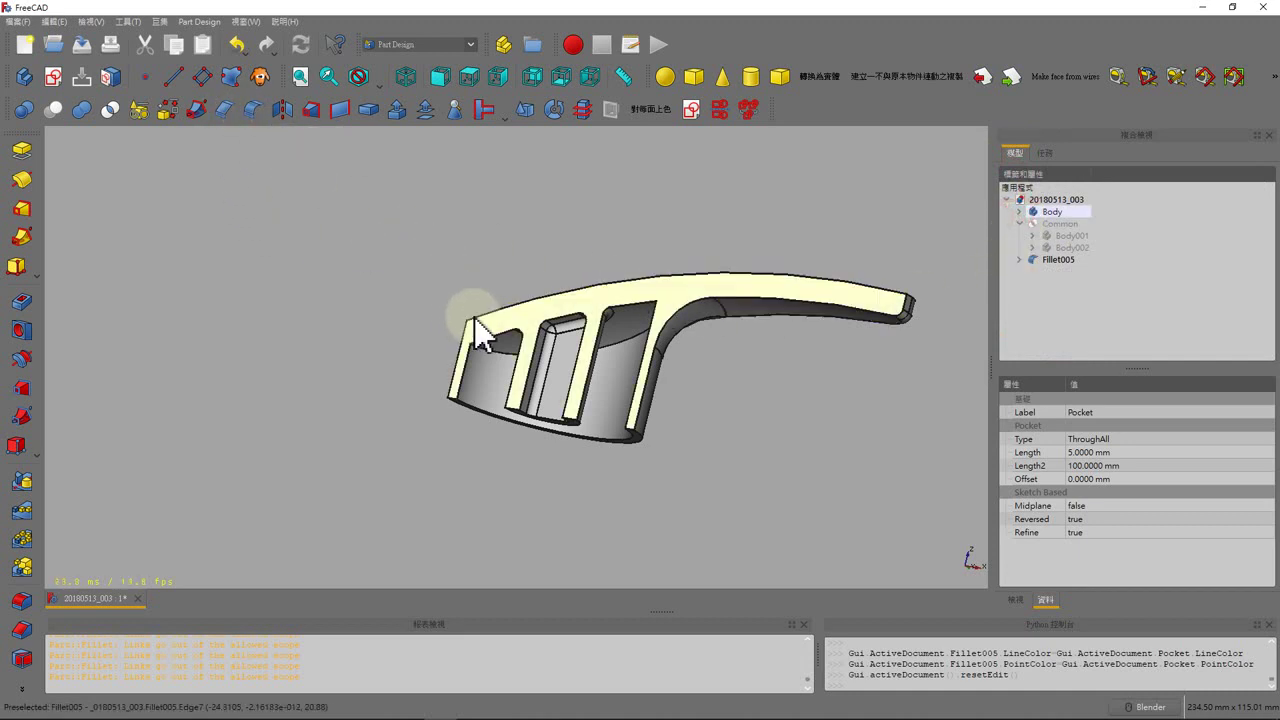
{"action": "scroll", "coordinate": [474, 317], "scroll_direction": "up", "scroll_amount": 5}
{"action": "middle_click_drag", "start_coordinate": [522, 405], "coordinate": [601, 333]}
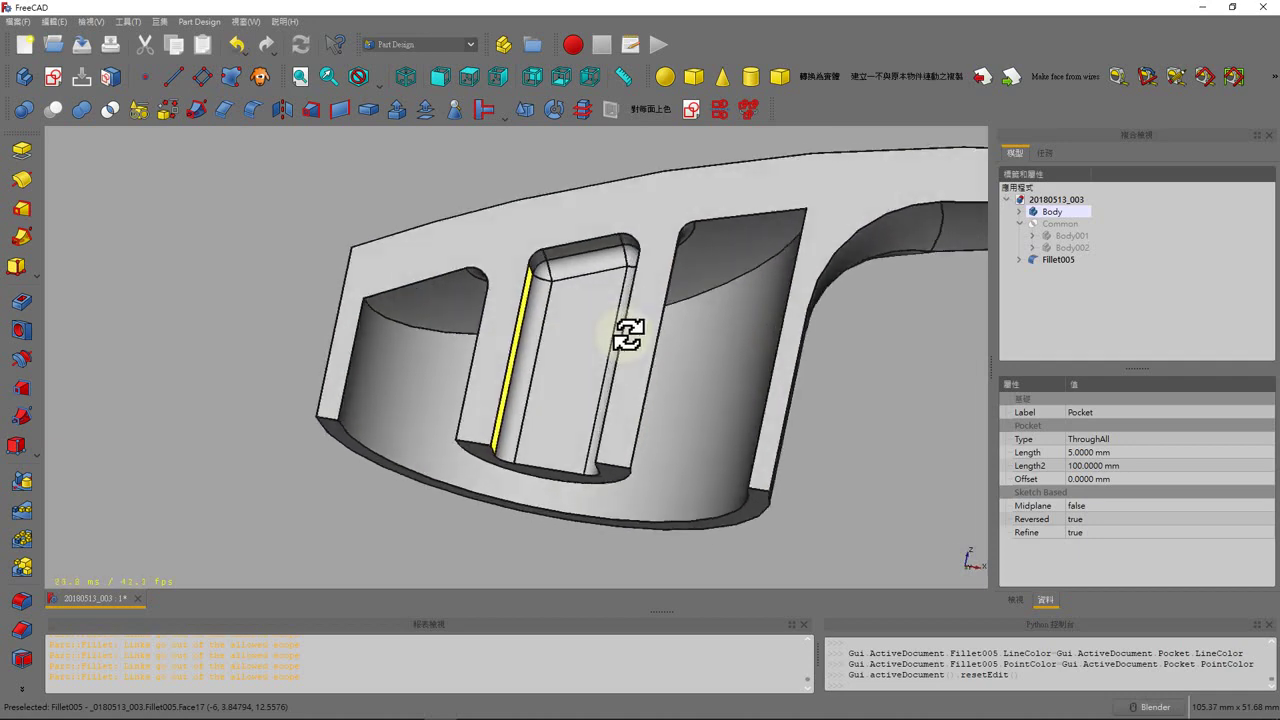
{"action": "scroll", "coordinate": [601, 333], "scroll_direction": "up", "scroll_amount": 2}
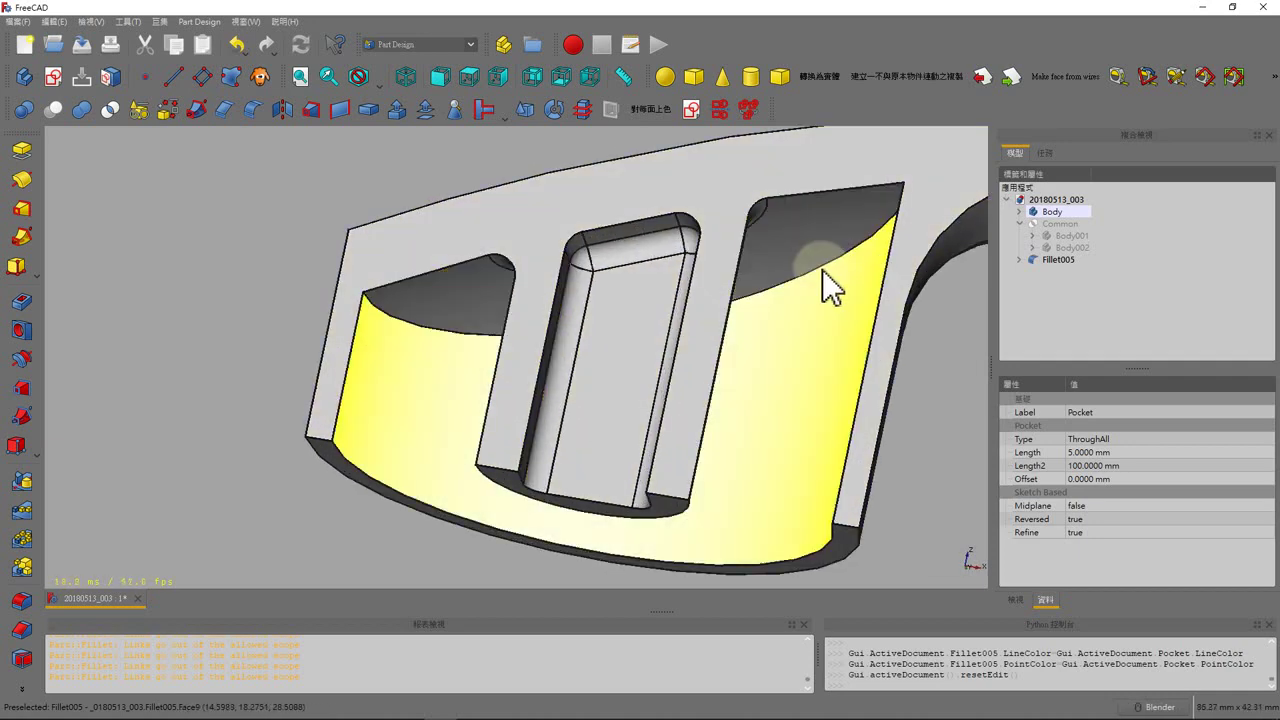
Add Fillet006 on Fillet005, rounding slot edge 45 with a 2 mm radius.
{"action": "left_click", "coordinate": [831, 262]}
{"action": "mouse_move", "coordinate": [831, 262]}
{"action": "middle_mouse_down"}
{"action": "mouse_move", "coordinate": [712, 277]}
{"action": "mouse_move", "coordinate": [835, 303]}
{"action": "mouse_move", "coordinate": [654, 325]}
{"action": "middle_mouse_up"}
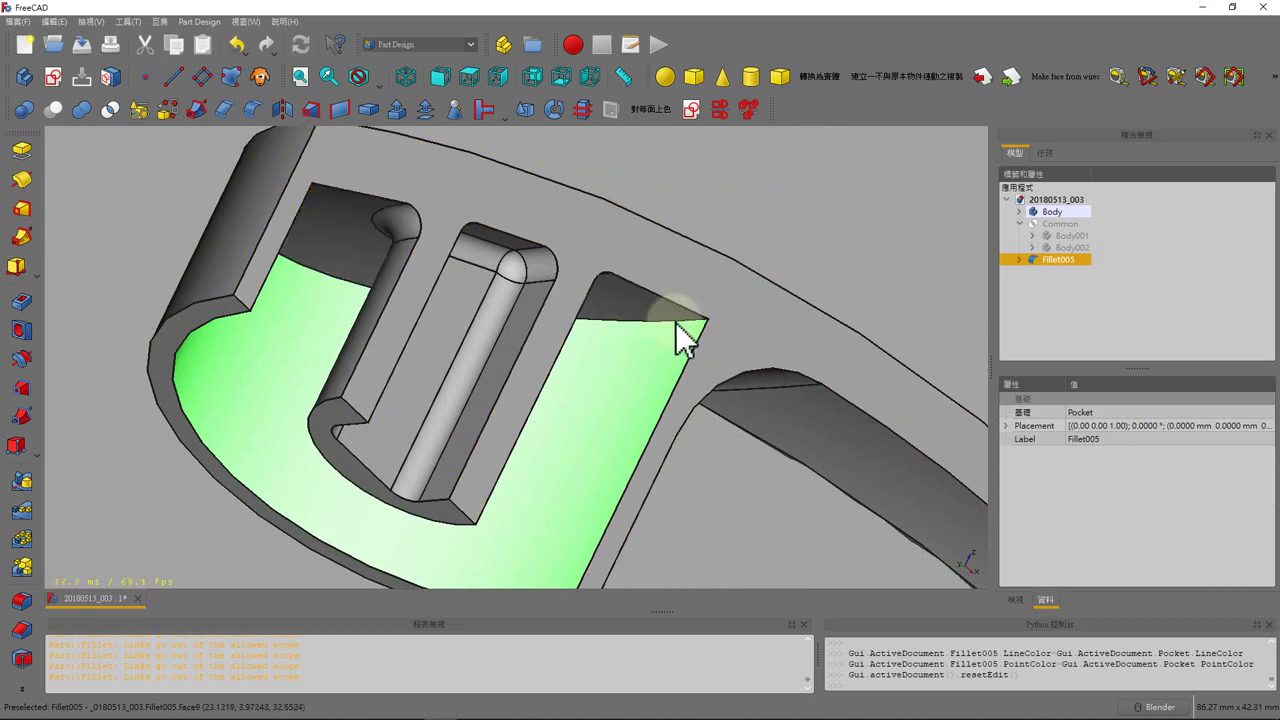
{"action": "mouse_move", "coordinate": [739, 274]}
{"action": "middle_mouse_down"}
{"action": "mouse_move", "coordinate": [714, 320]}
{"action": "mouse_move", "coordinate": [726, 340]}
{"action": "mouse_move", "coordinate": [600, 354]}
{"action": "middle_mouse_up"}
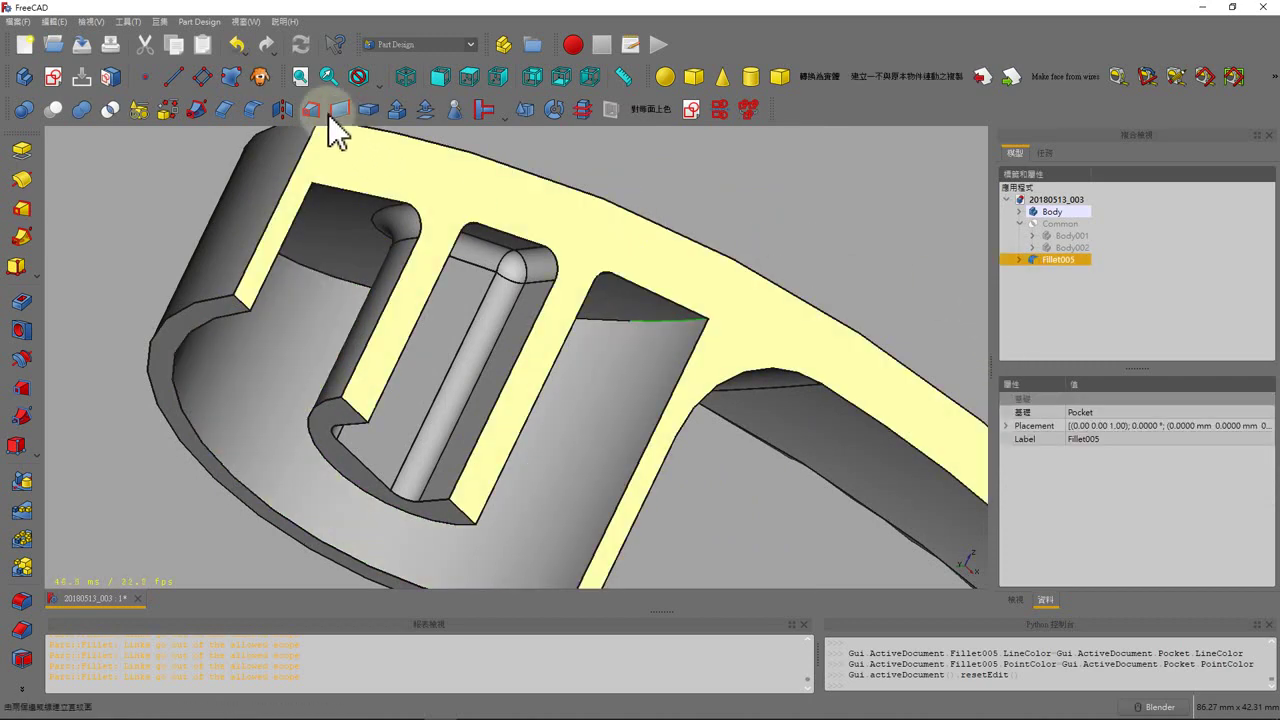
{"action": "left_click", "coordinate": [258, 111]}
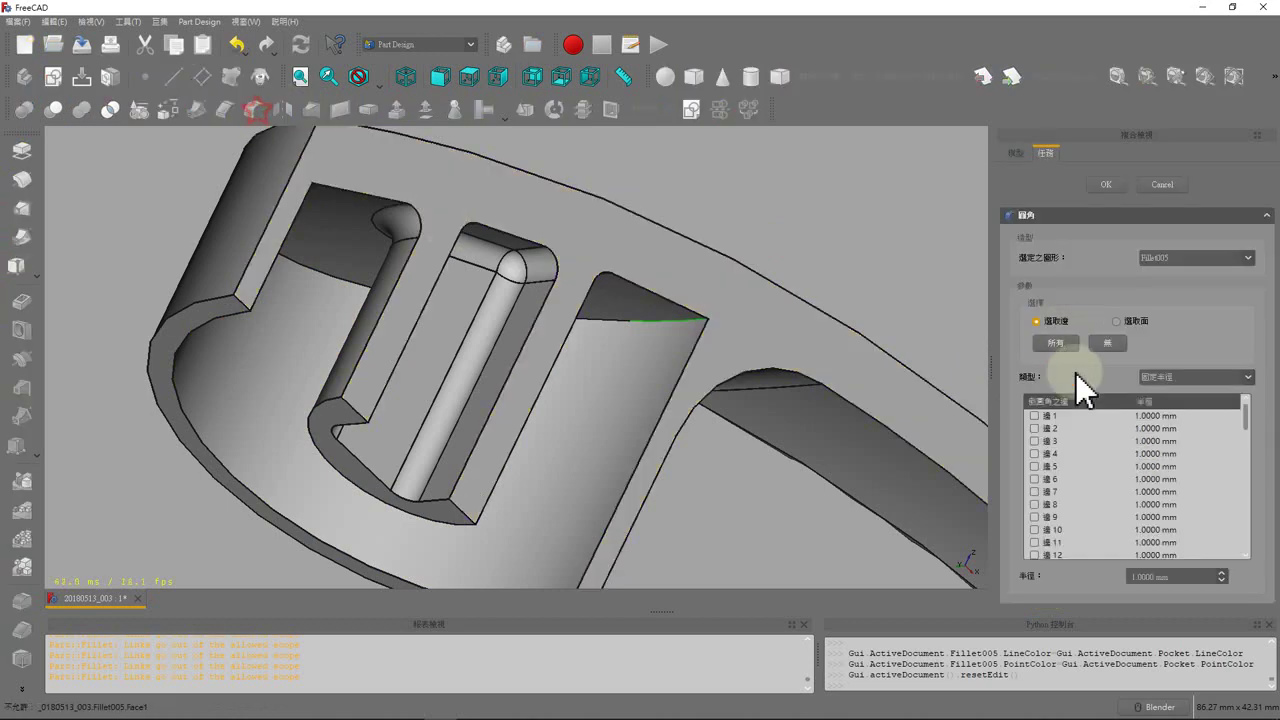
{"action": "scroll", "coordinate": [1159, 483], "scroll_direction": "down", "scroll_amount": 10}
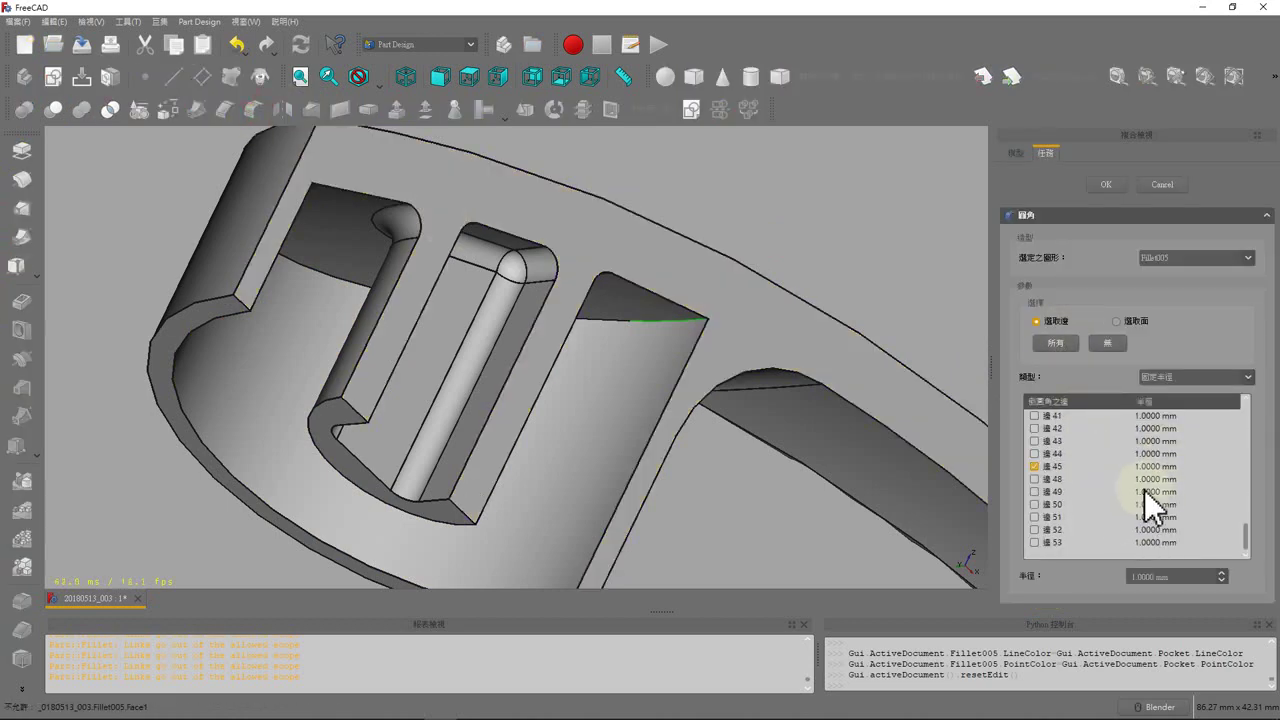
{"action": "left_click", "coordinate": [1148, 471]}
{"action": "left_click", "coordinate": [1148, 471]}
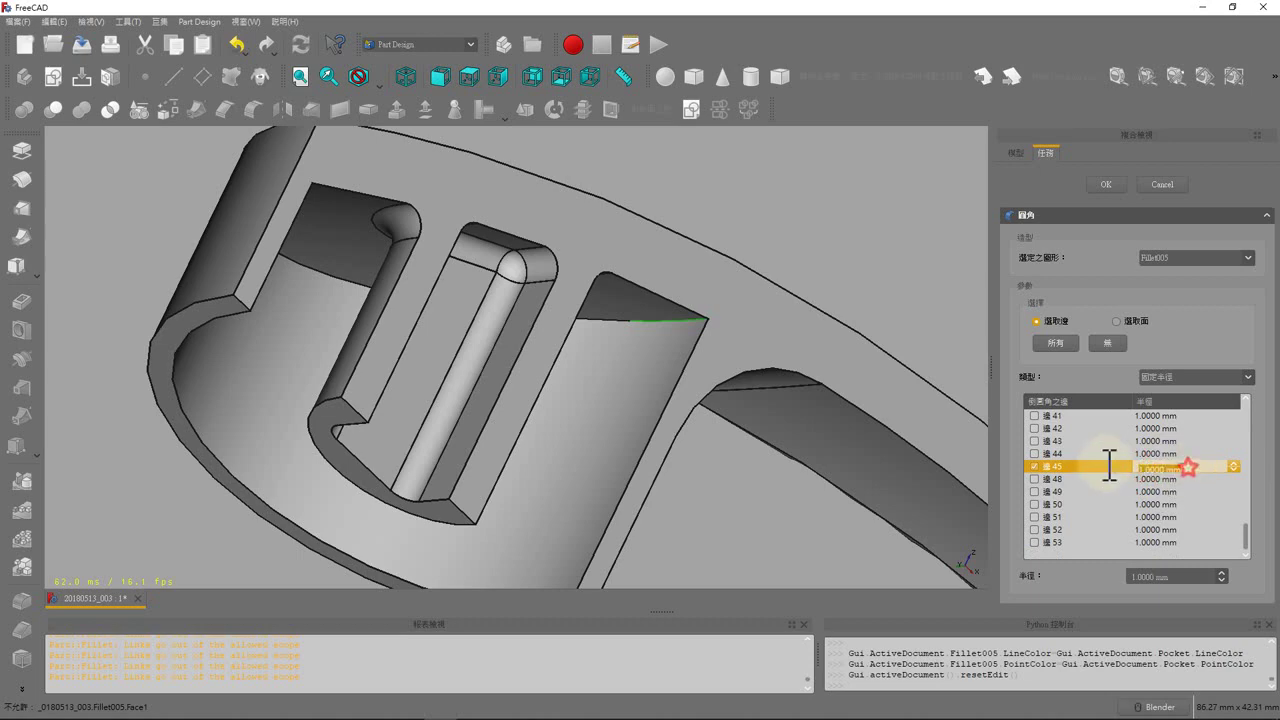
{"action": "type", "text": "2"}
{"action": "key", "text": "Return"}
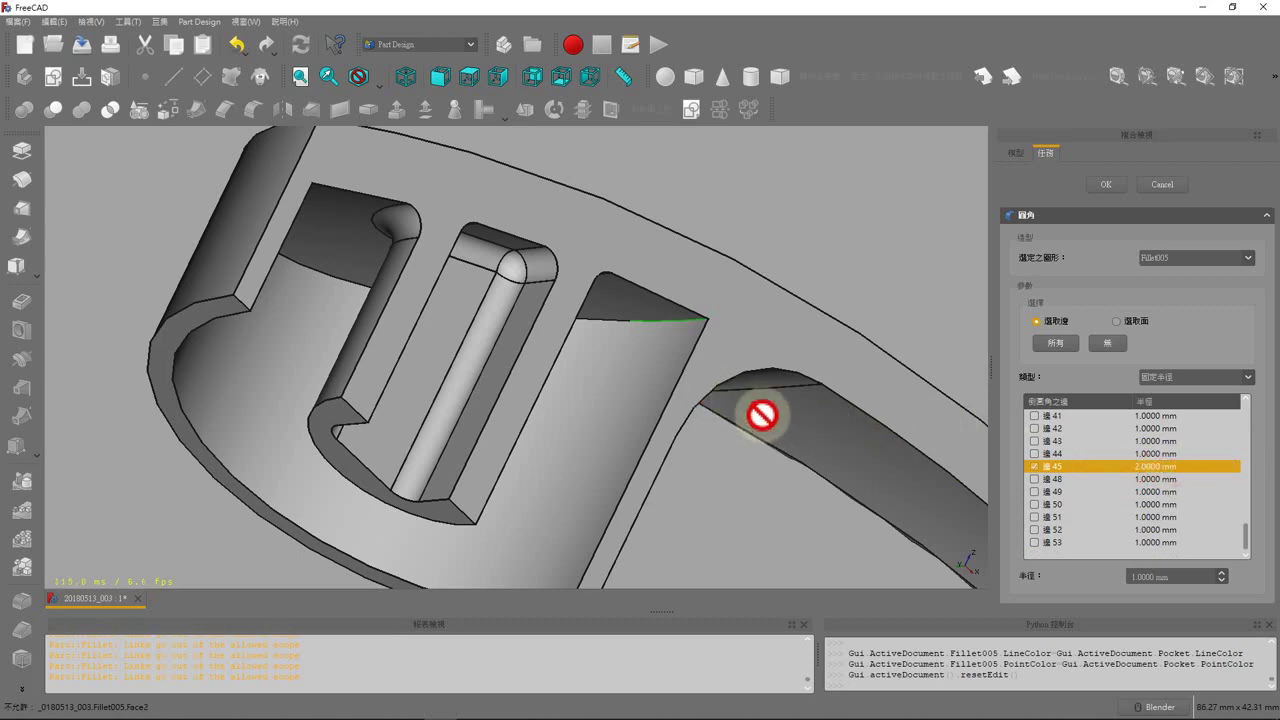
{"action": "left_click", "coordinate": [1107, 186]}
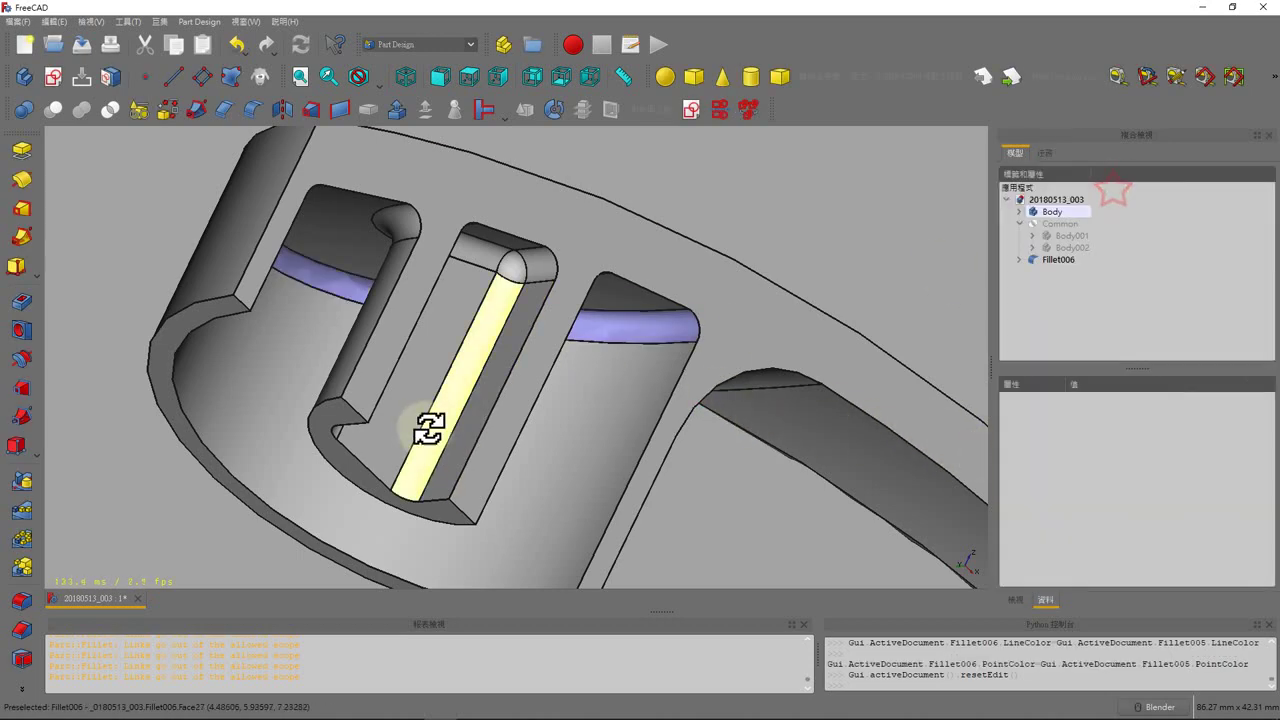
{"action": "mouse_move", "coordinate": [423, 429]}
{"action": "middle_mouse_down"}
{"action": "mouse_move", "coordinate": [486, 420]}
{"action": "mouse_move", "coordinate": [297, 406]}
{"action": "mouse_move", "coordinate": [336, 405]}
{"action": "middle_mouse_up"}
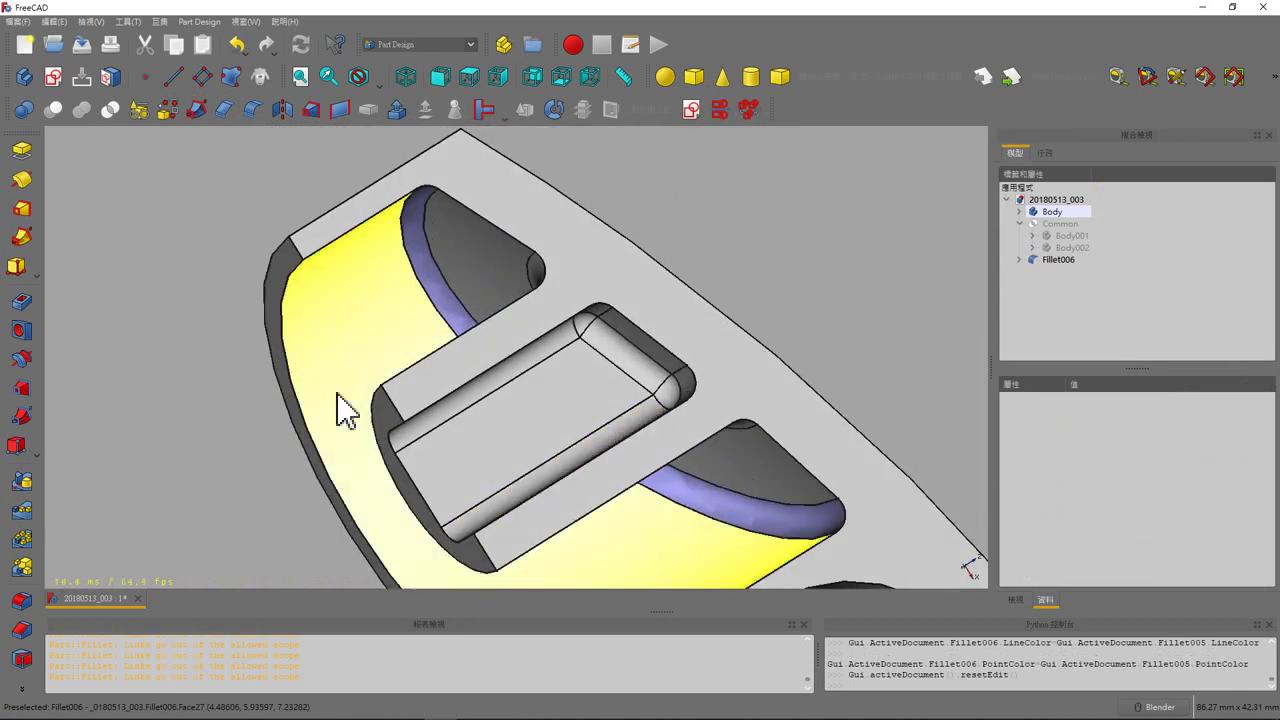
Reopen Fillet006, add edge 44, and switch the fillet to variable radius.
{"action": "left_click", "coordinate": [1054, 260]}
{"action": "double_click", "coordinate": [1053, 258]}
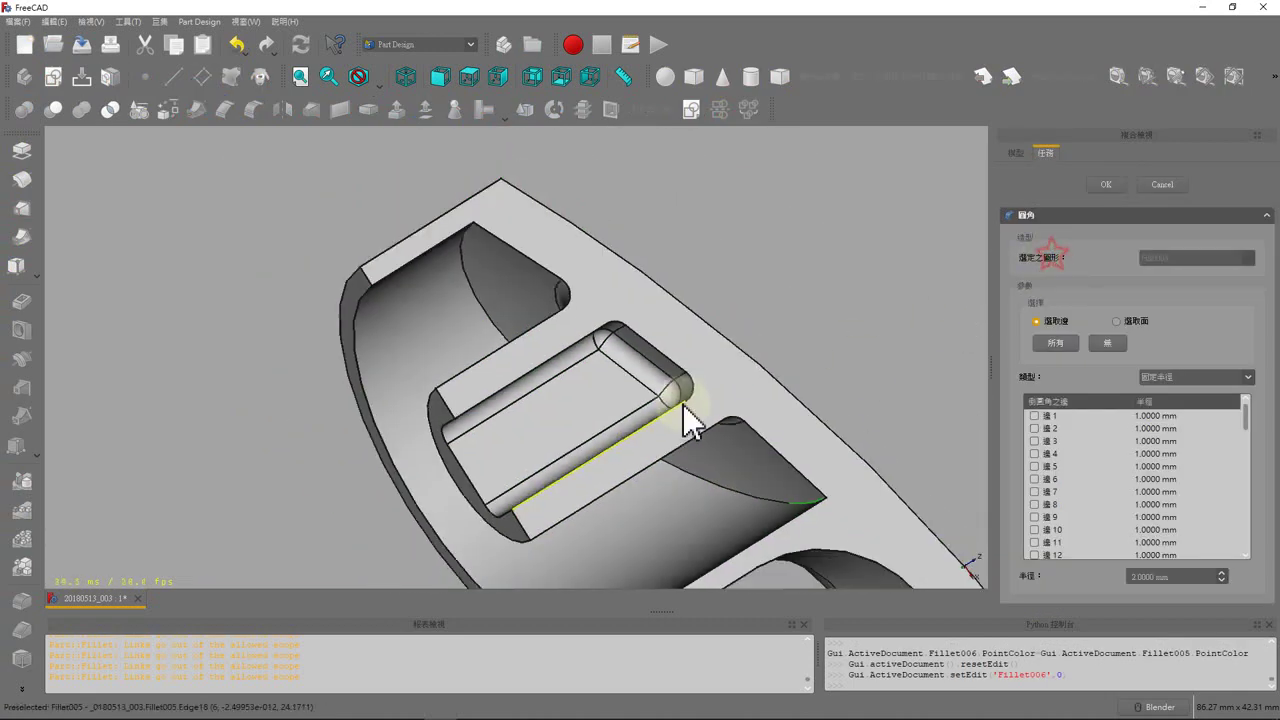
{"action": "scroll", "coordinate": [695, 450], "scroll_direction": "up", "scroll_amount": 3}
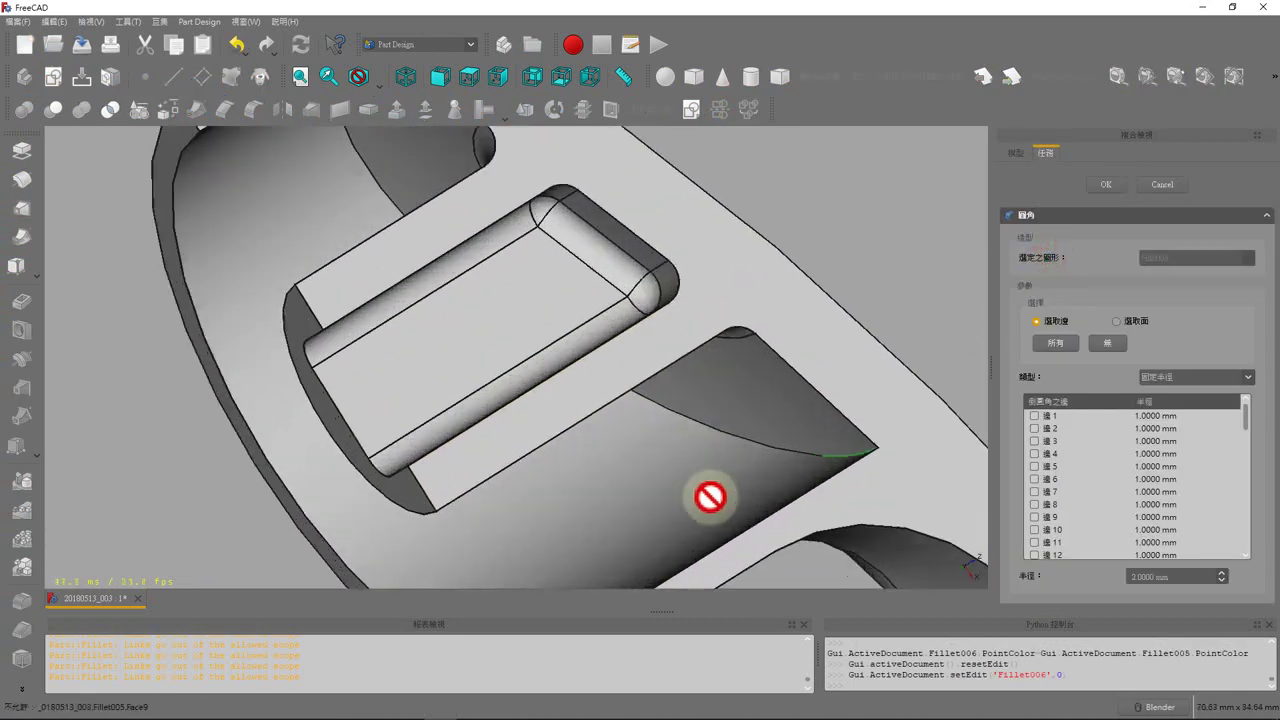
{"action": "left_click", "coordinate": [776, 448]}
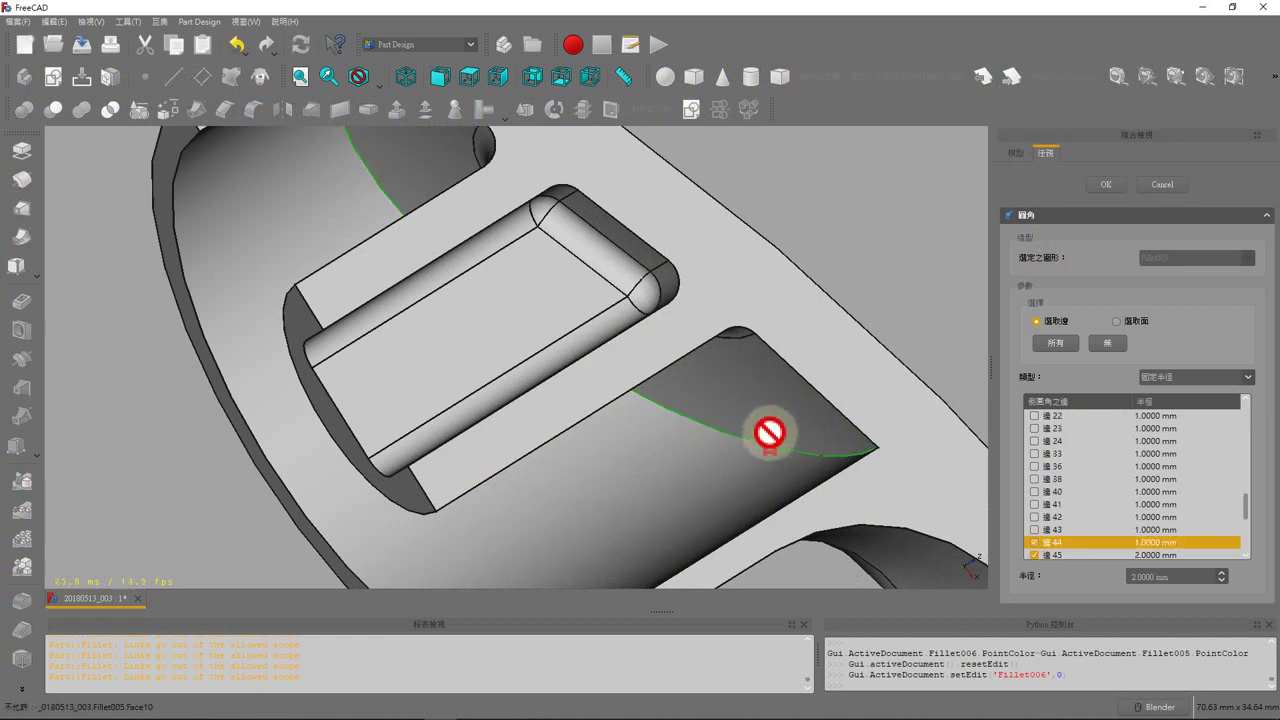
{"action": "scroll", "coordinate": [771, 435], "scroll_direction": "down", "scroll_amount": 3}
{"action": "left_click", "coordinate": [1164, 375]}
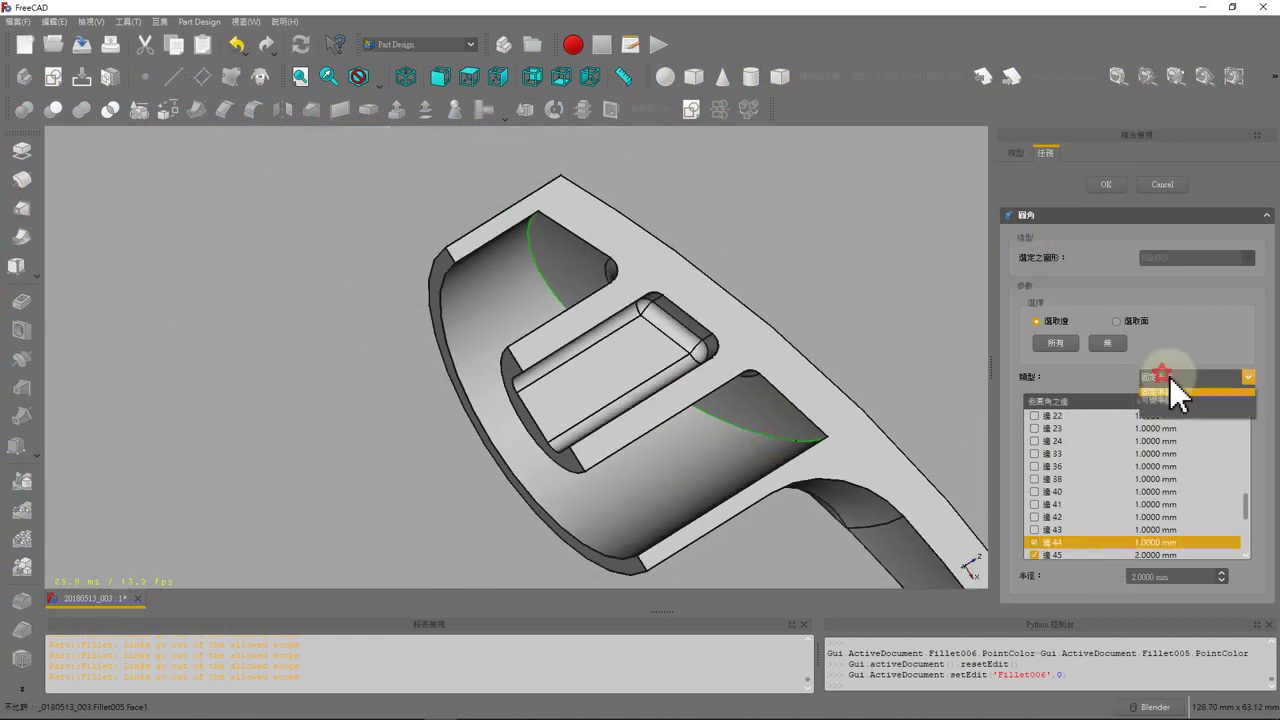
{"action": "left_click", "coordinate": [1179, 400]}
Set edge 44's radii to 2 mm start and 15 mm end.
{"action": "scroll", "coordinate": [1125, 451], "scroll_direction": "down", "scroll_amount": 2}
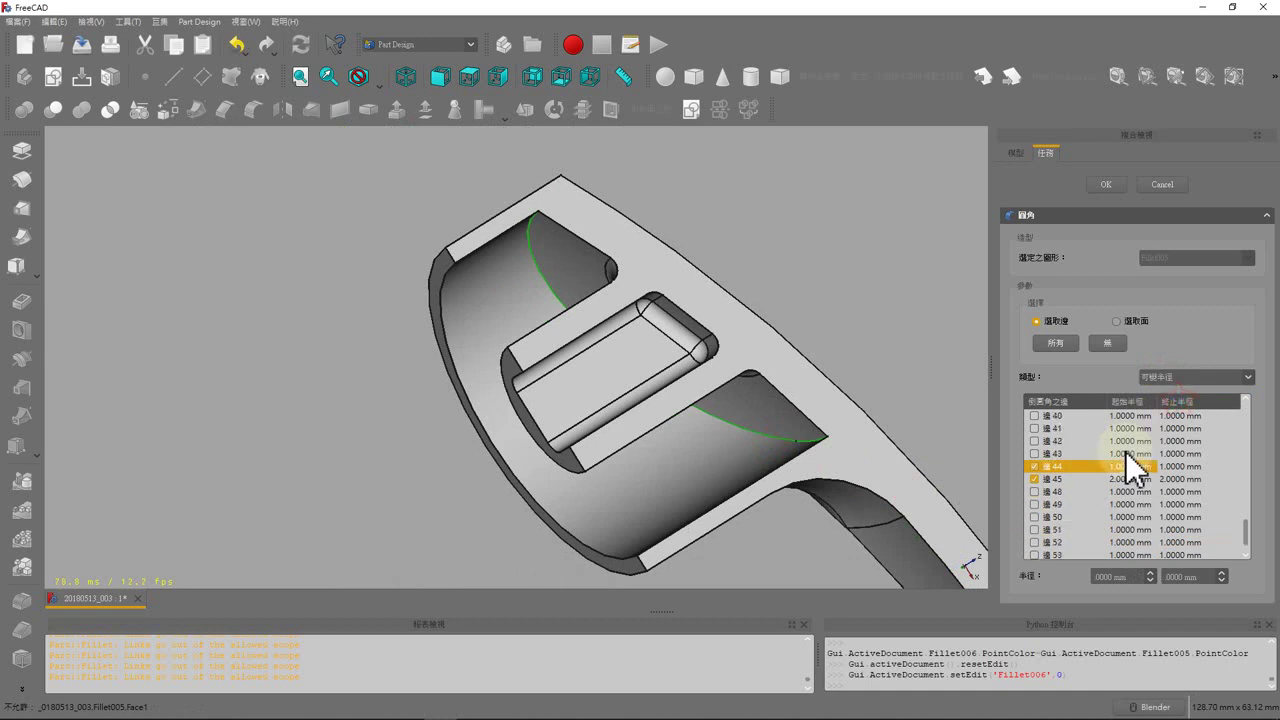
{"action": "left_click", "coordinate": [1035, 469]}
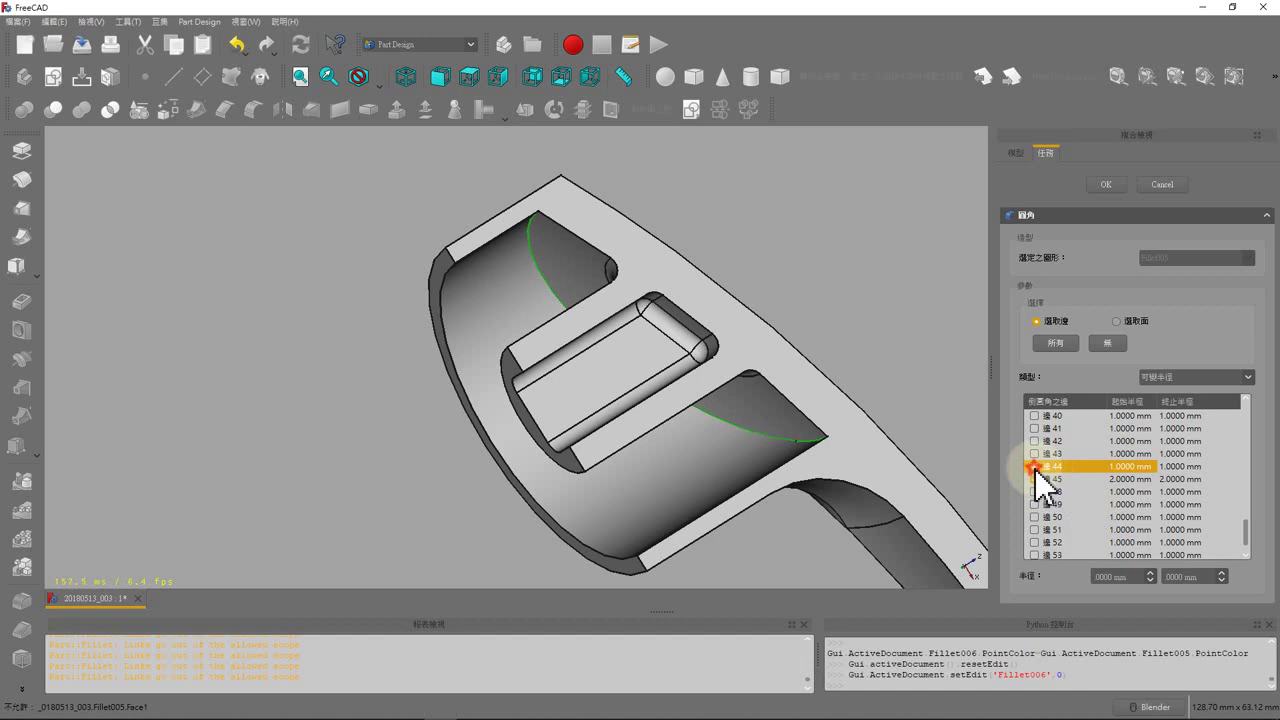
{"action": "left_click", "coordinate": [1141, 470]}
{"action": "left_click", "coordinate": [1140, 469]}
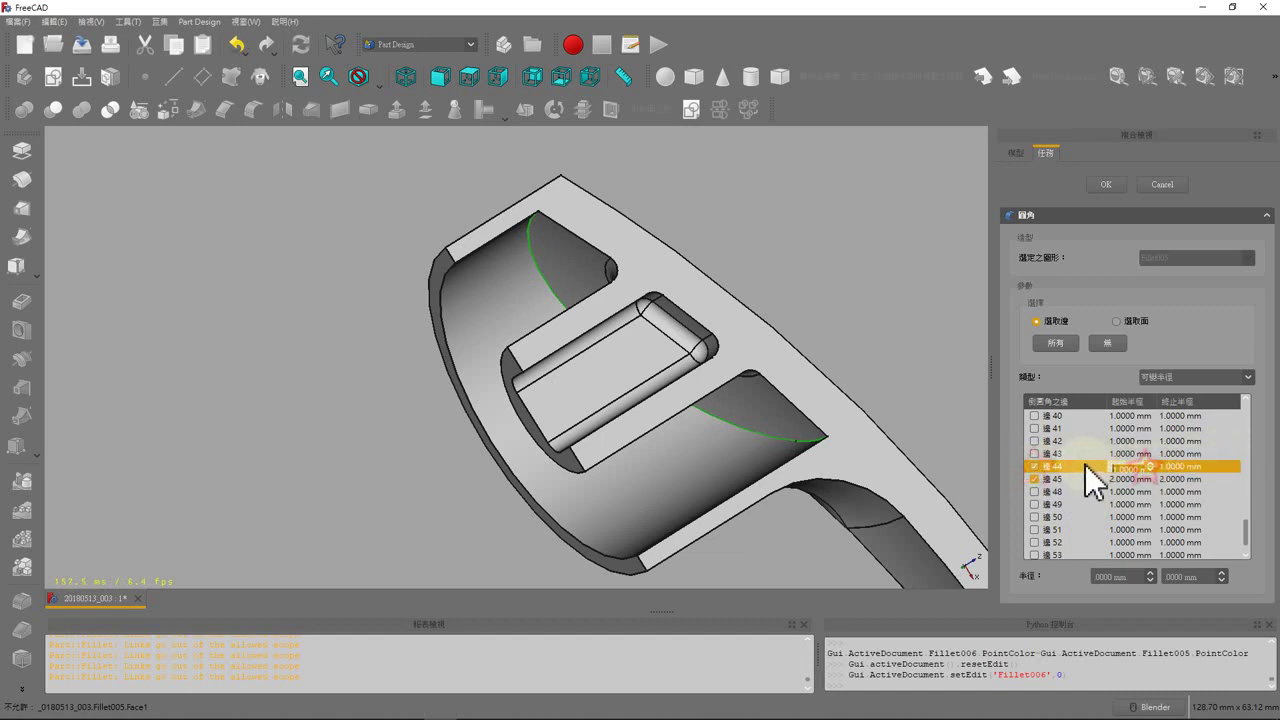
{"action": "type", "text": "2"}
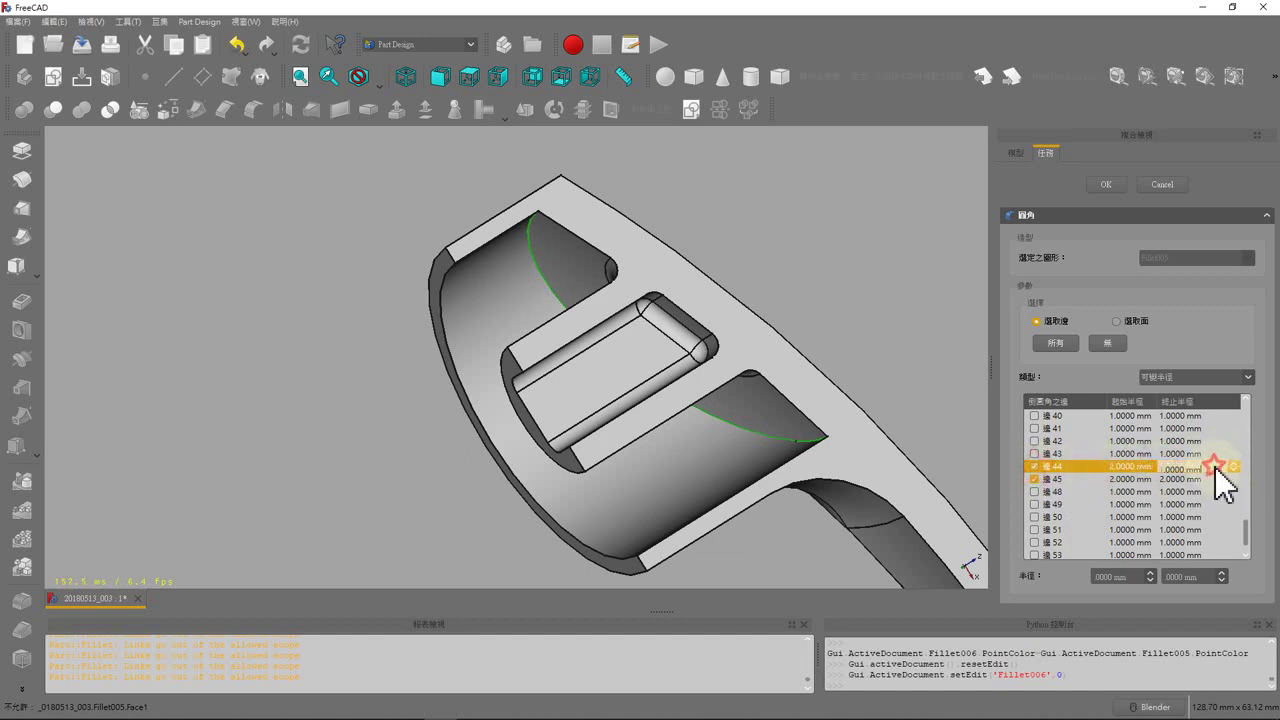
{"action": "type", "text": "15"}
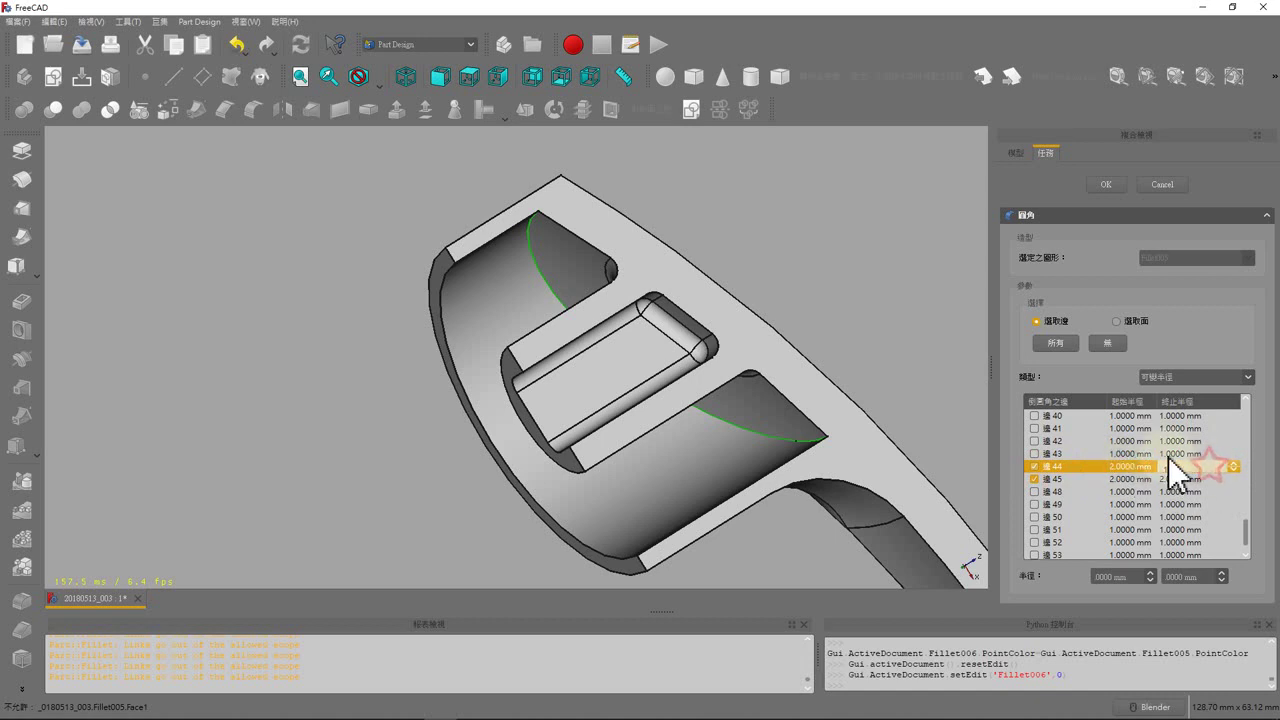
{"action": "left_click", "coordinate": [1077, 372]}
Accept the edited Fillet006 and orbit to a side view of the handle.
{"action": "left_click", "coordinate": [1106, 185]}
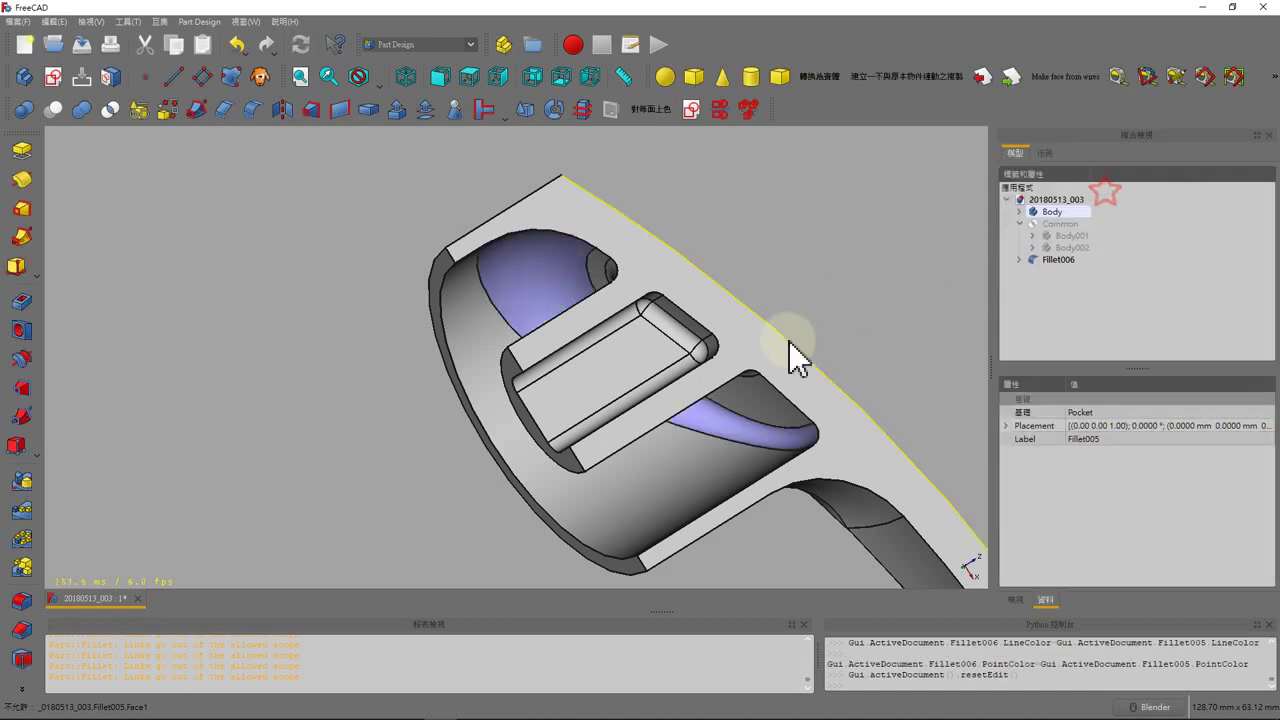
{"action": "mouse_move", "coordinate": [580, 318]}
{"action": "middle_mouse_down"}
{"action": "mouse_move", "coordinate": [571, 300]}
{"action": "mouse_move", "coordinate": [514, 357]}
{"action": "middle_mouse_up"}
{"action": "scroll", "coordinate": [514, 357], "scroll_direction": "down", "scroll_amount": 5}
{"action": "mouse_move", "coordinate": [651, 366]}
{"action": "middle_mouse_down"}
{"action": "mouse_move", "coordinate": [783, 414]}
{"action": "mouse_move", "coordinate": [506, 400]}
{"action": "mouse_move", "coordinate": [537, 334]}
{"action": "mouse_move", "coordinate": [540, 400]}
{"action": "middle_mouse_up"}
{"action": "middle_click_drag", "start_coordinate": [449, 477], "coordinate": [280, 349]}
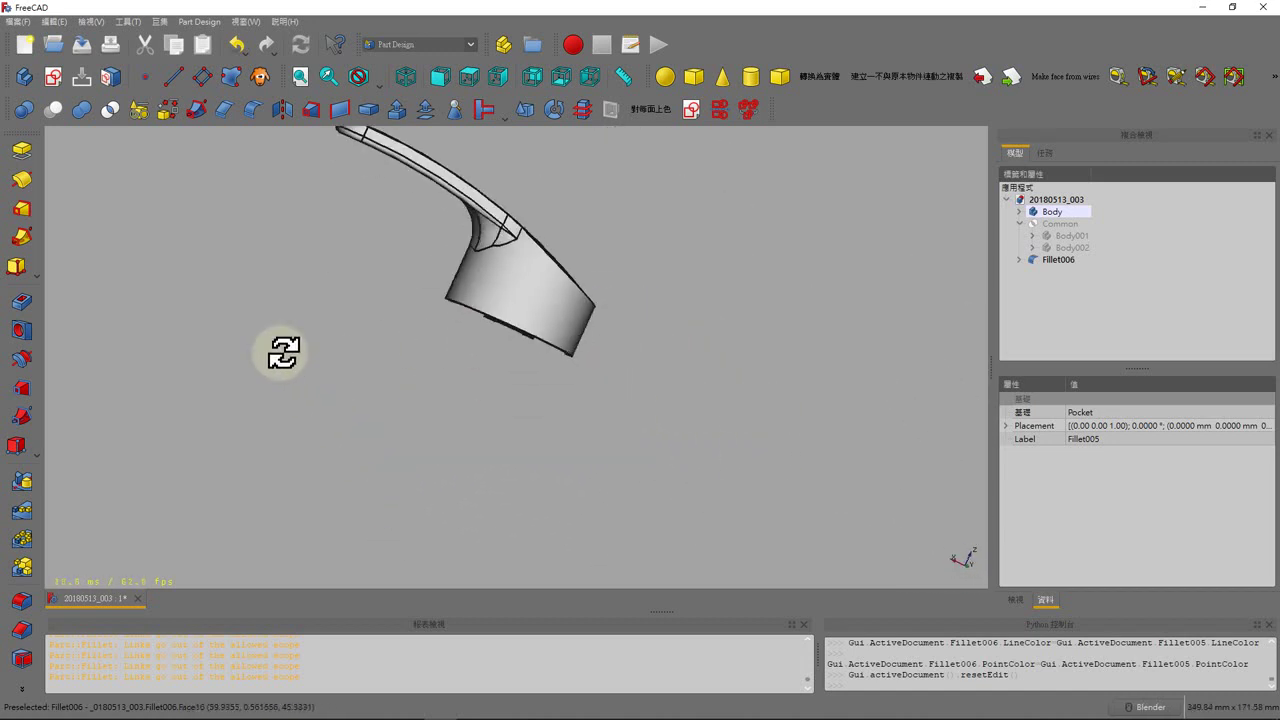
{"action": "mouse_move", "coordinate": [417, 326]}
{"action": "middle_mouse_down"}
{"action": "mouse_move", "coordinate": [357, 434]}
{"action": "mouse_move", "coordinate": [477, 436]}
{"action": "middle_mouse_up"}
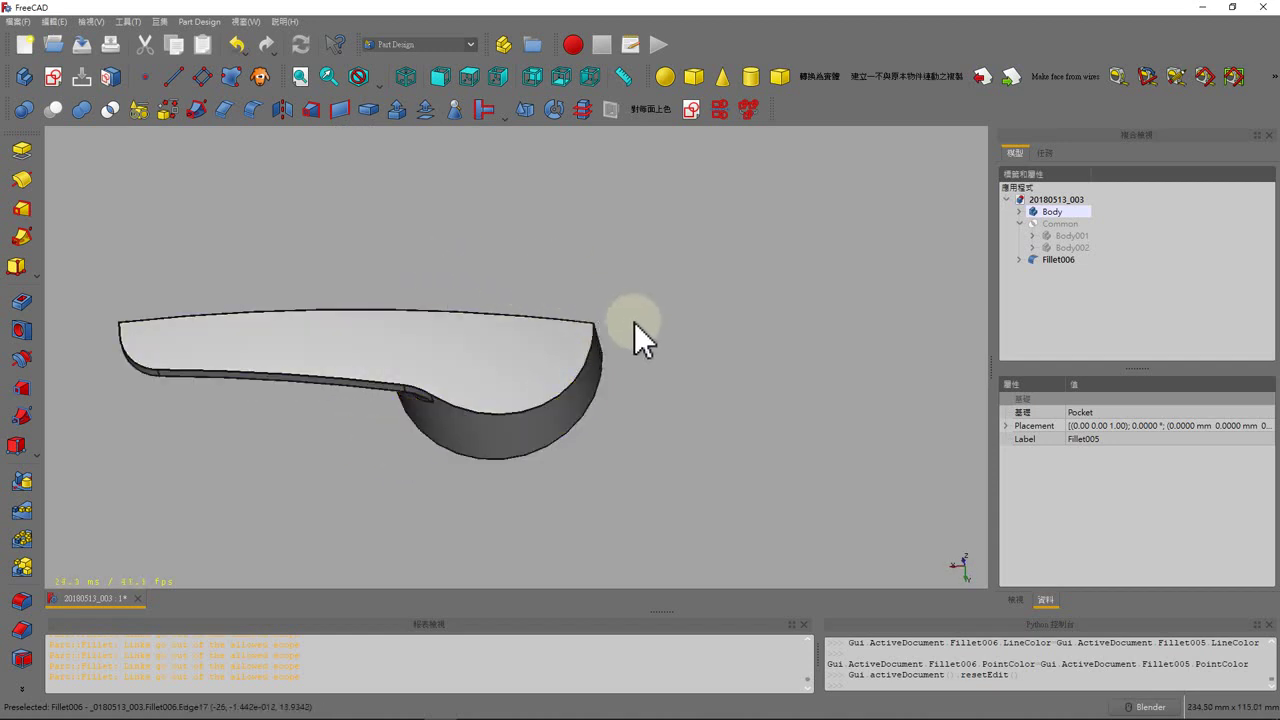
Tilt and zoom in, then select the long edge under the top plate.
{"action": "left_click", "coordinate": [596, 323]}
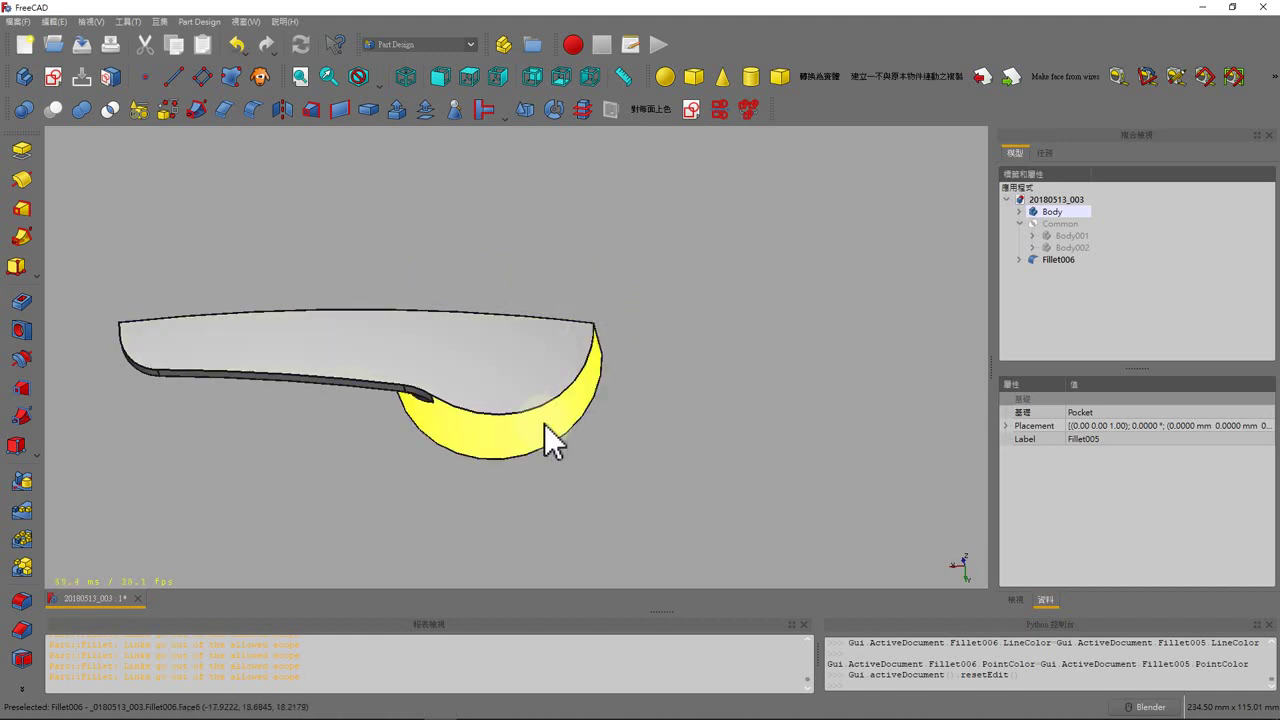
{"action": "mouse_move", "coordinate": [543, 432]}
{"action": "middle_mouse_down"}
{"action": "mouse_move", "coordinate": [537, 394]}
{"action": "mouse_move", "coordinate": [548, 396]}
{"action": "middle_mouse_up"}
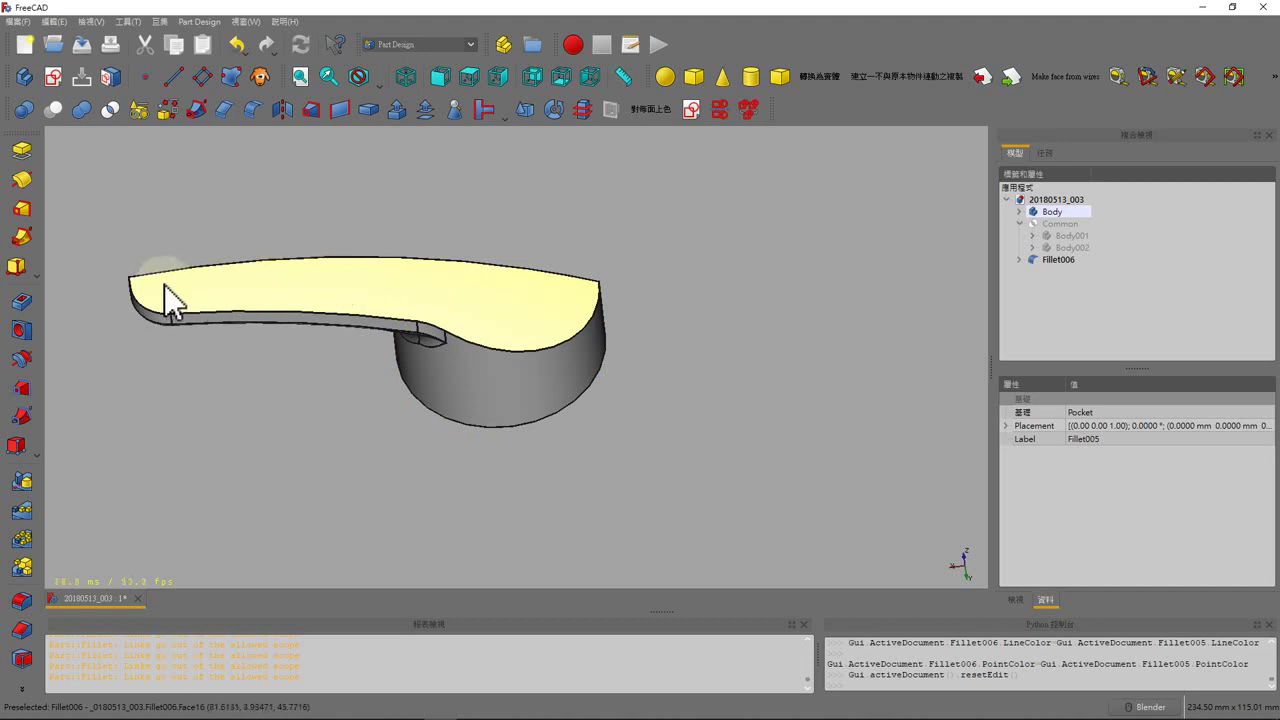
{"action": "scroll", "coordinate": [289, 237], "scroll_direction": "up", "scroll_amount": 2}
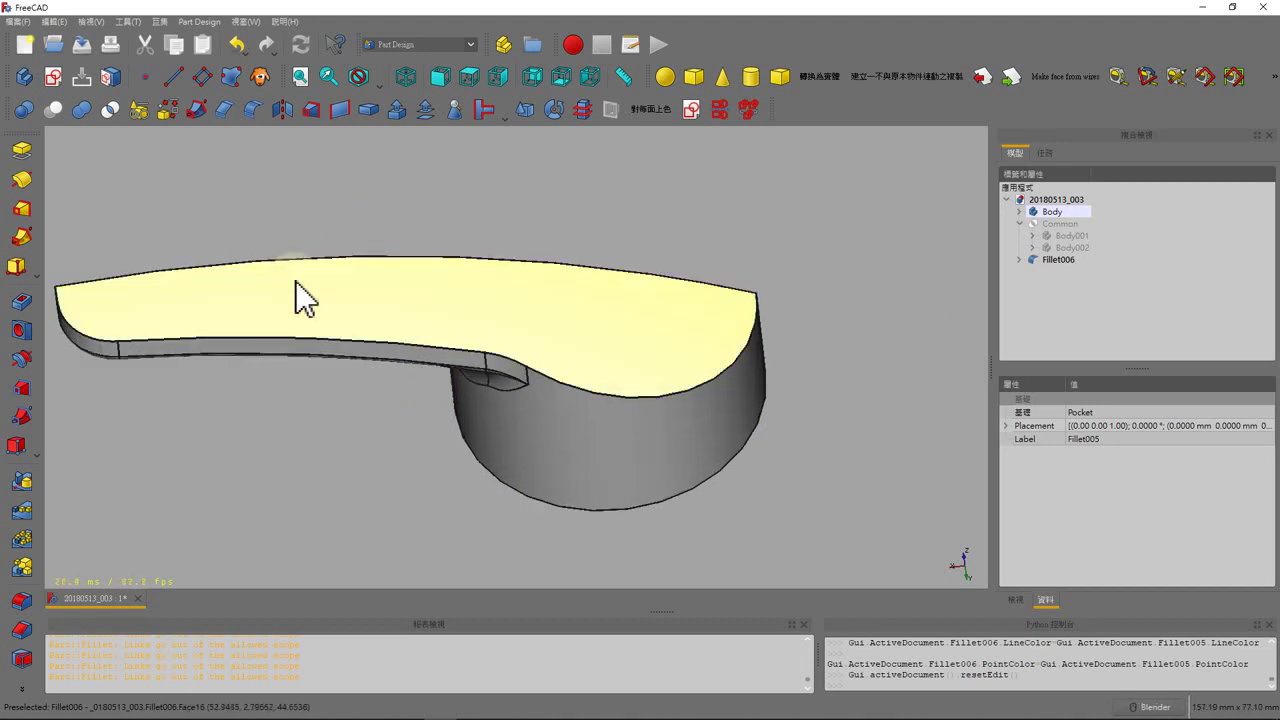
{"action": "left_click", "coordinate": [353, 342]}
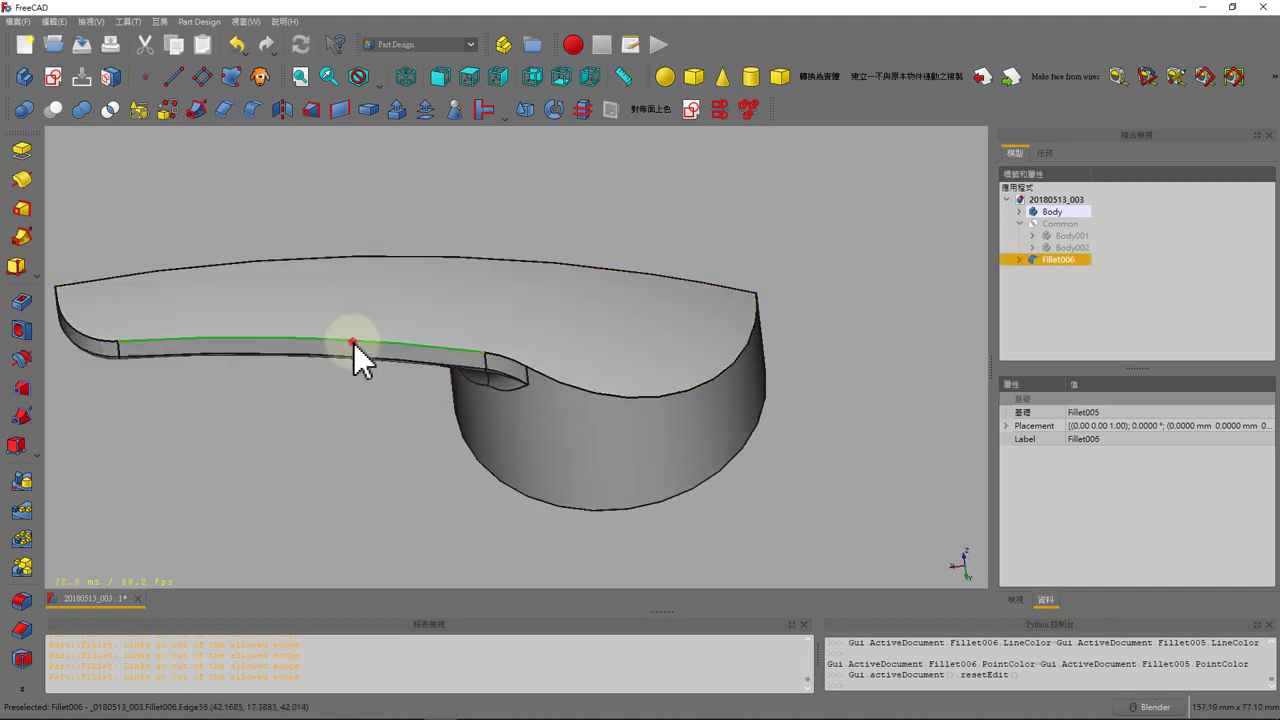
Cancel a stray chamfer and create Fillet007 on edge 58.
{"action": "left_click", "coordinate": [239, 118]}
{"action": "left_click", "coordinate": [1160, 185]}
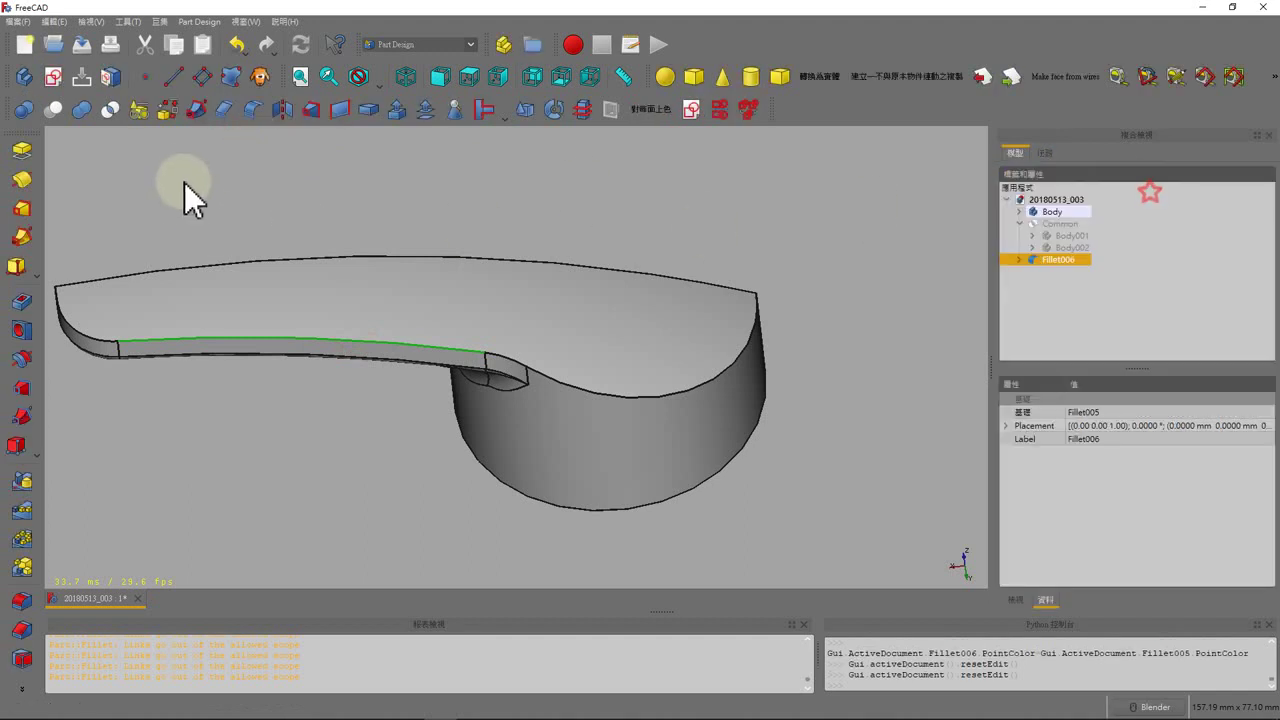
{"action": "left_click", "coordinate": [258, 107]}
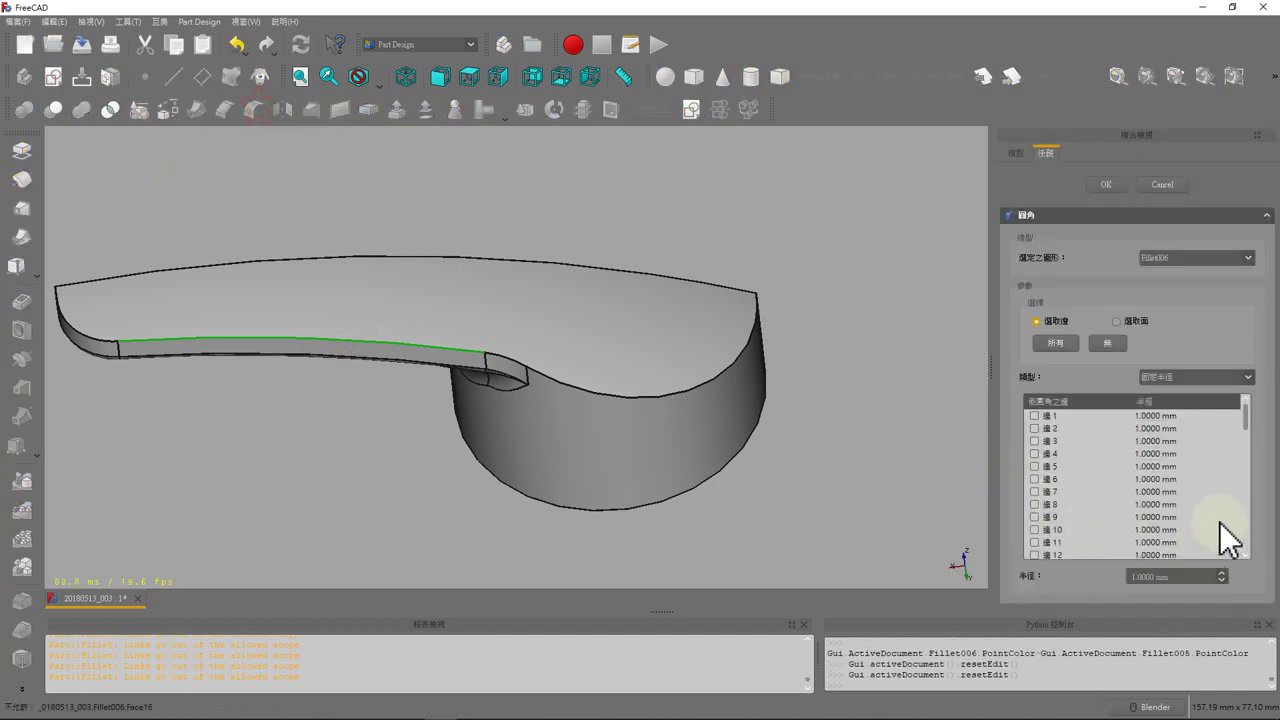
{"action": "scroll", "coordinate": [1212, 520], "scroll_direction": "down", "scroll_amount": 5}
{"action": "left_click", "coordinate": [1173, 530]}
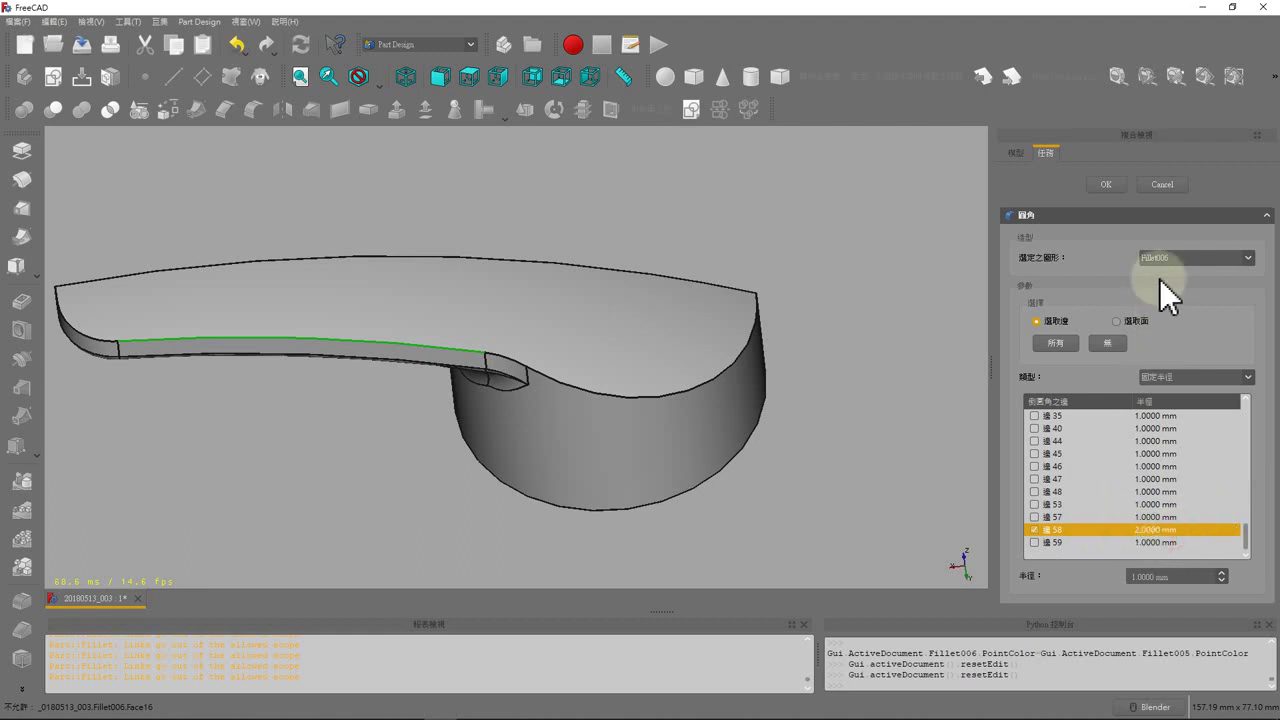
{"action": "left_click", "coordinate": [1124, 186]}
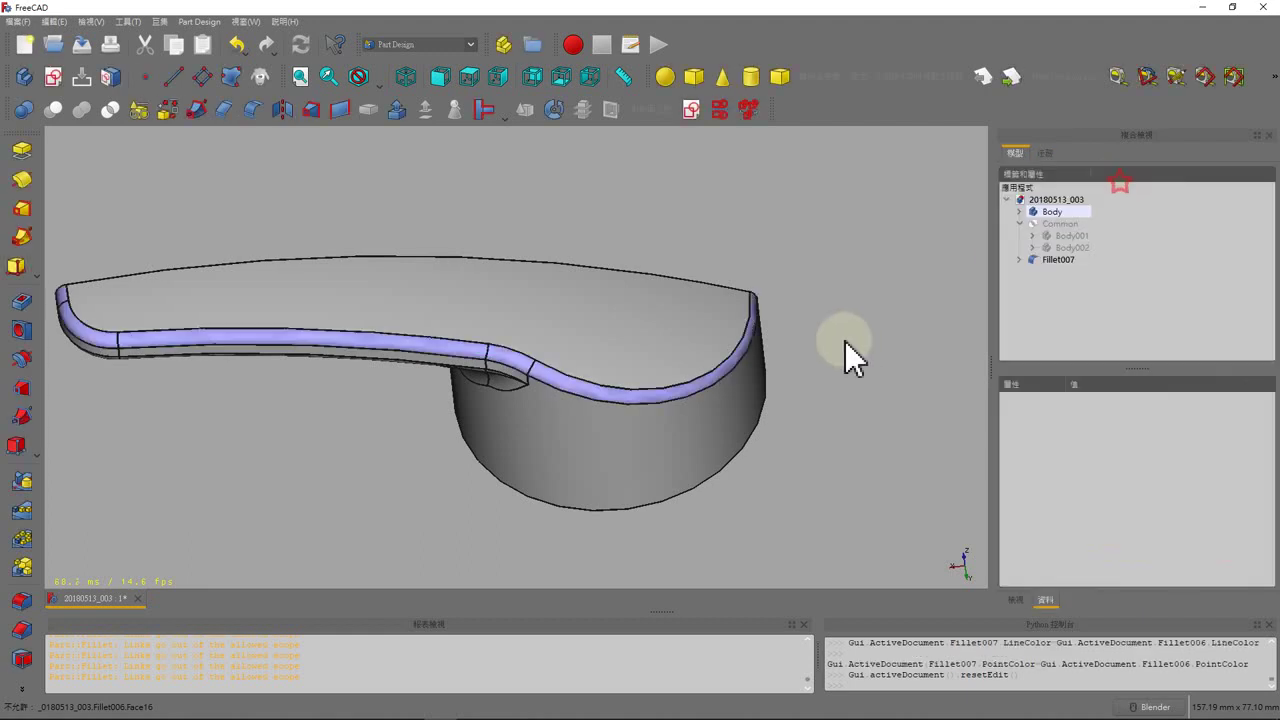
Add edge 59 to Fillet007 as a variable radius from 2 mm to 3 mm.
{"action": "double_click", "coordinate": [1055, 264]}
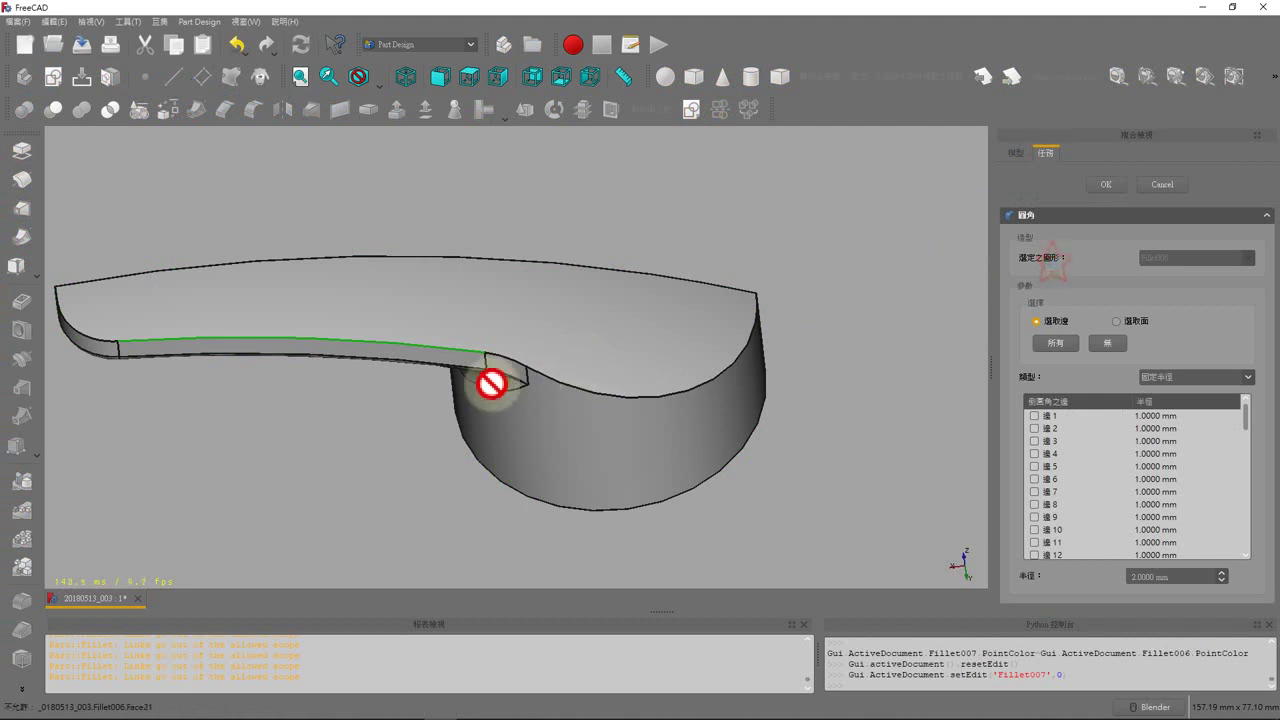
{"action": "left_click", "coordinate": [511, 358]}
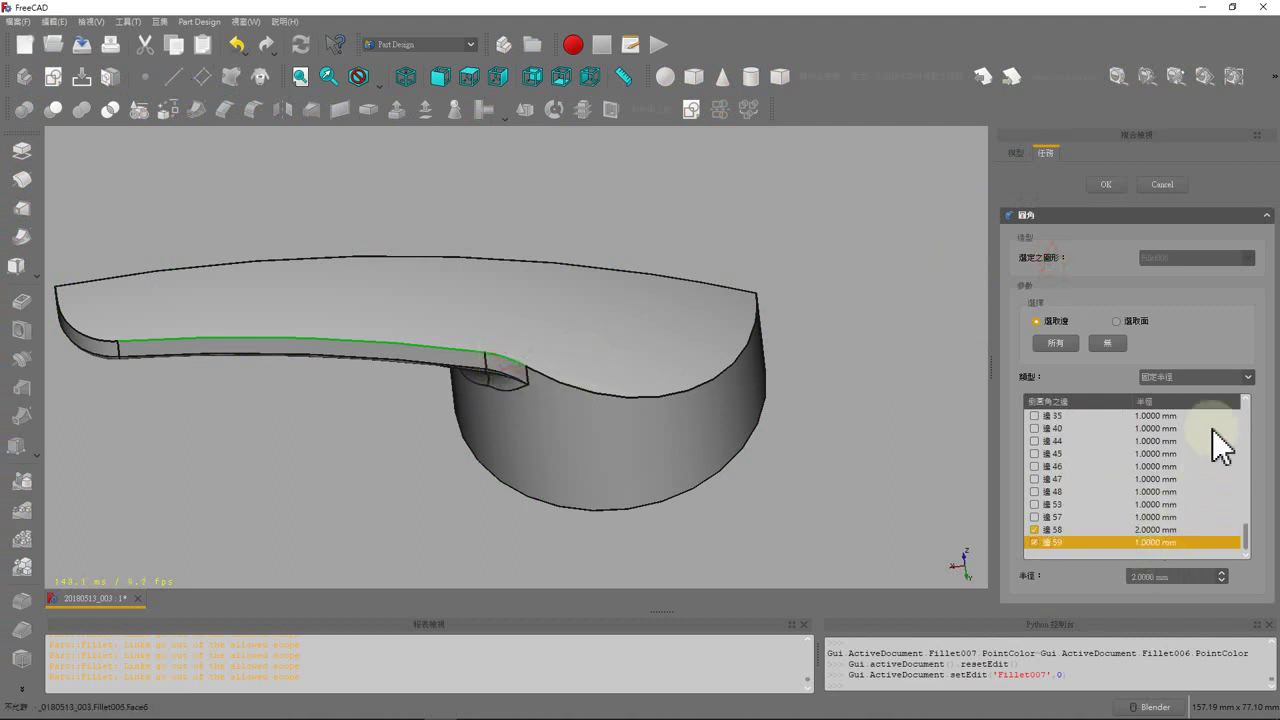
{"action": "left_click", "coordinate": [1210, 377]}
{"action": "left_click", "coordinate": [1201, 405]}
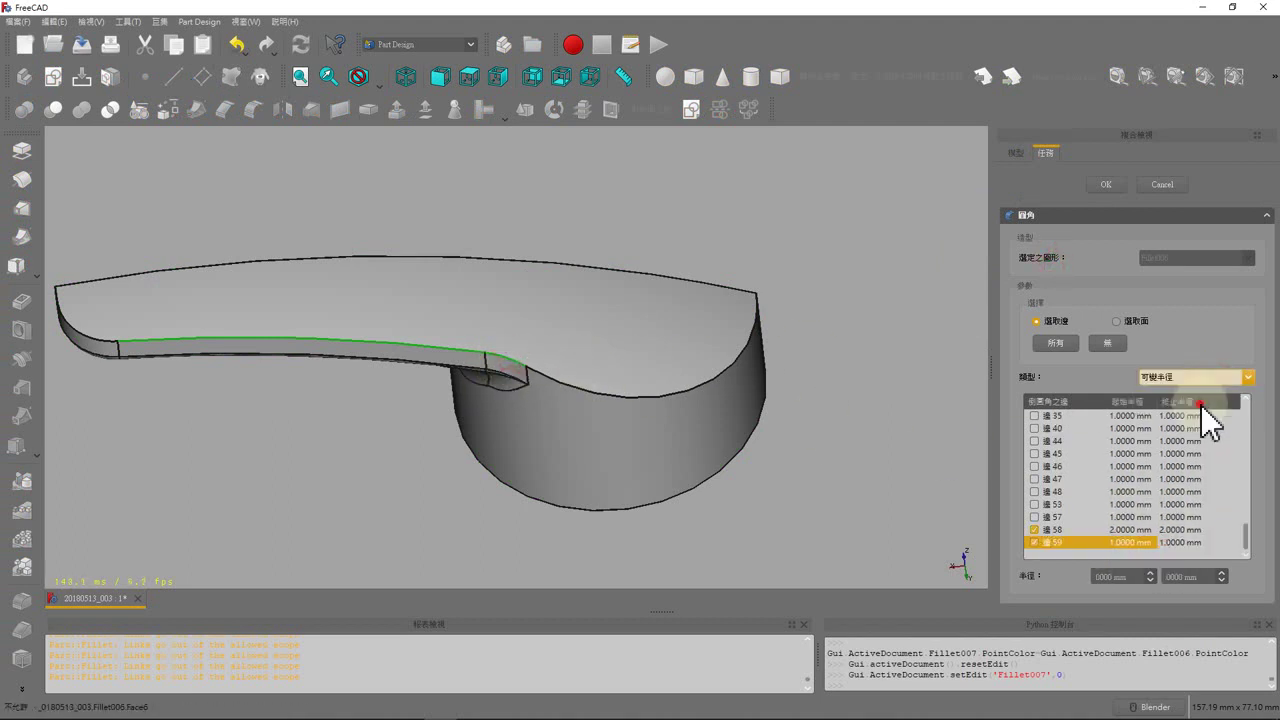
{"action": "left_click", "coordinate": [1145, 542]}
{"action": "double_click", "coordinate": [1135, 542]}
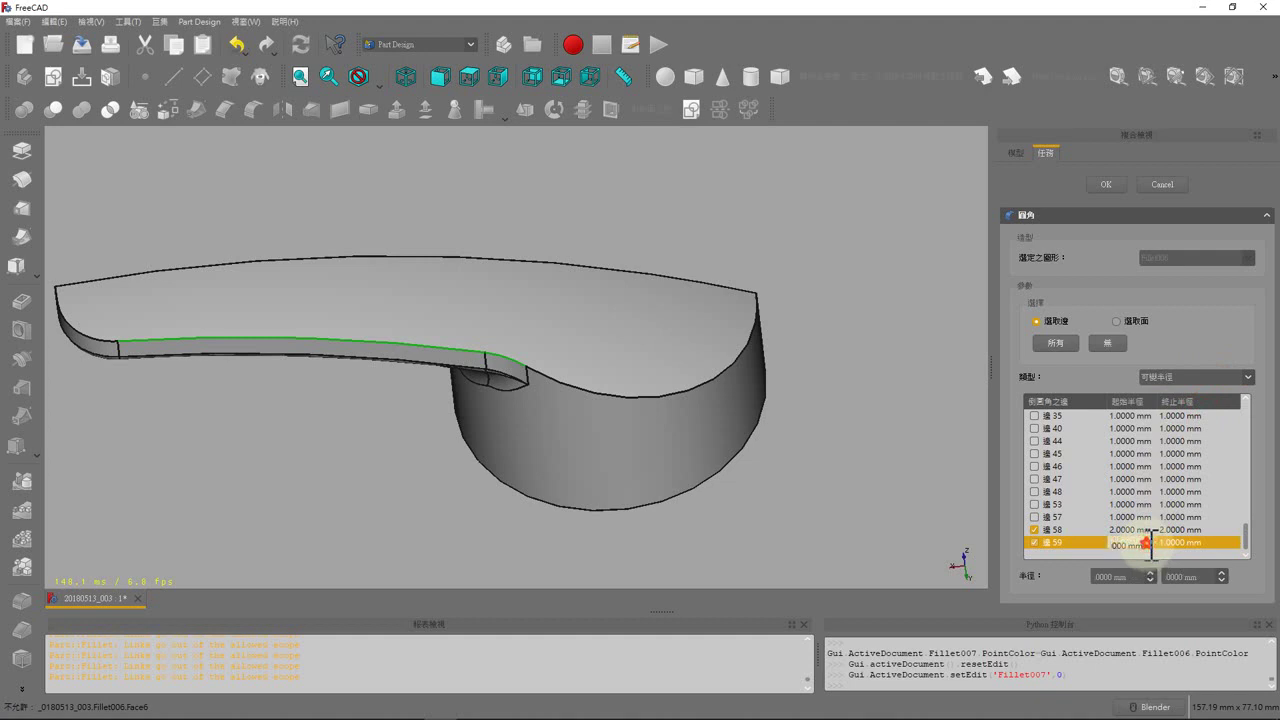
{"action": "type", "text": "2"}
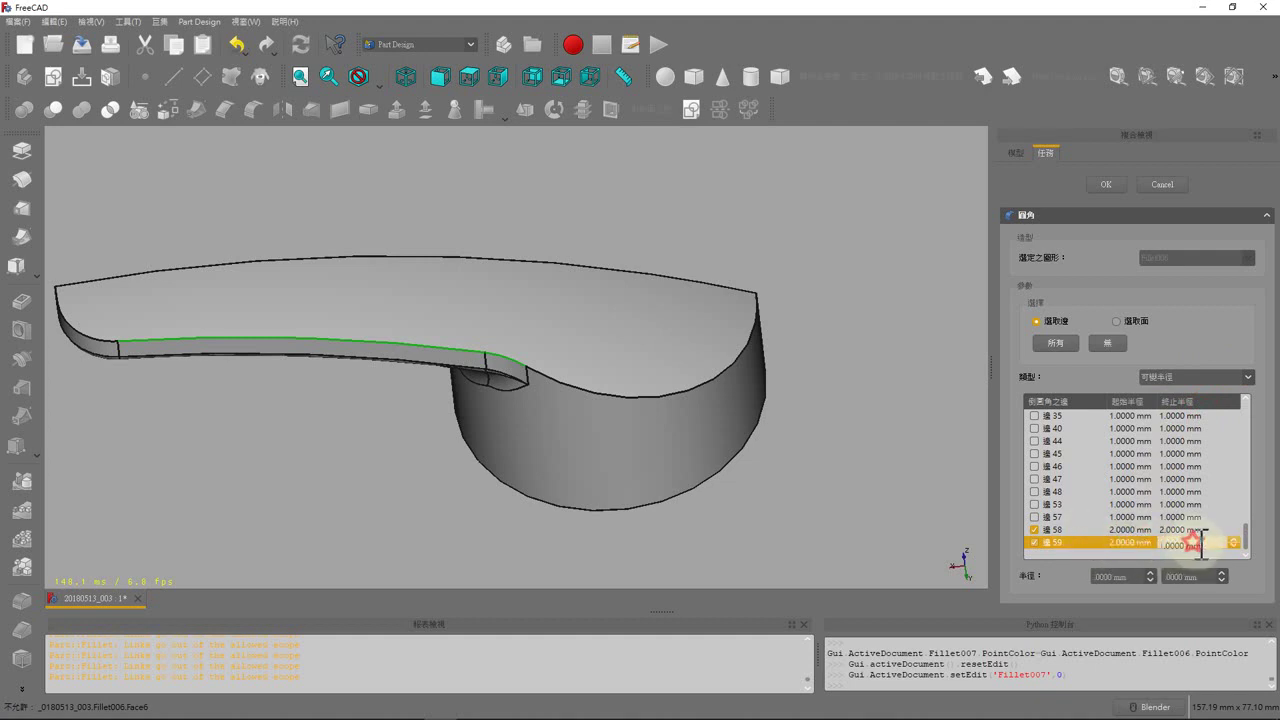
{"action": "double_click", "coordinate": [1194, 543]}
{"action": "type", "text": "3"}
{"action": "key", "text": "Return"}
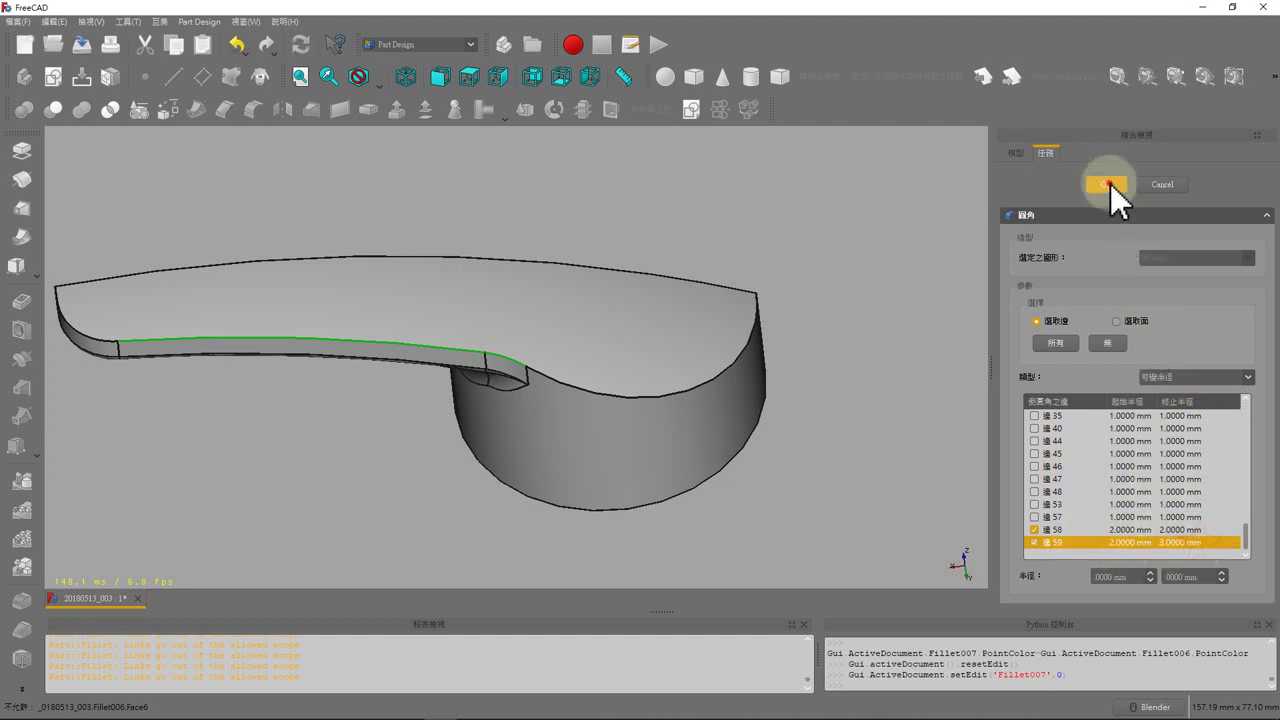
{"action": "left_click", "coordinate": [1107, 185]}
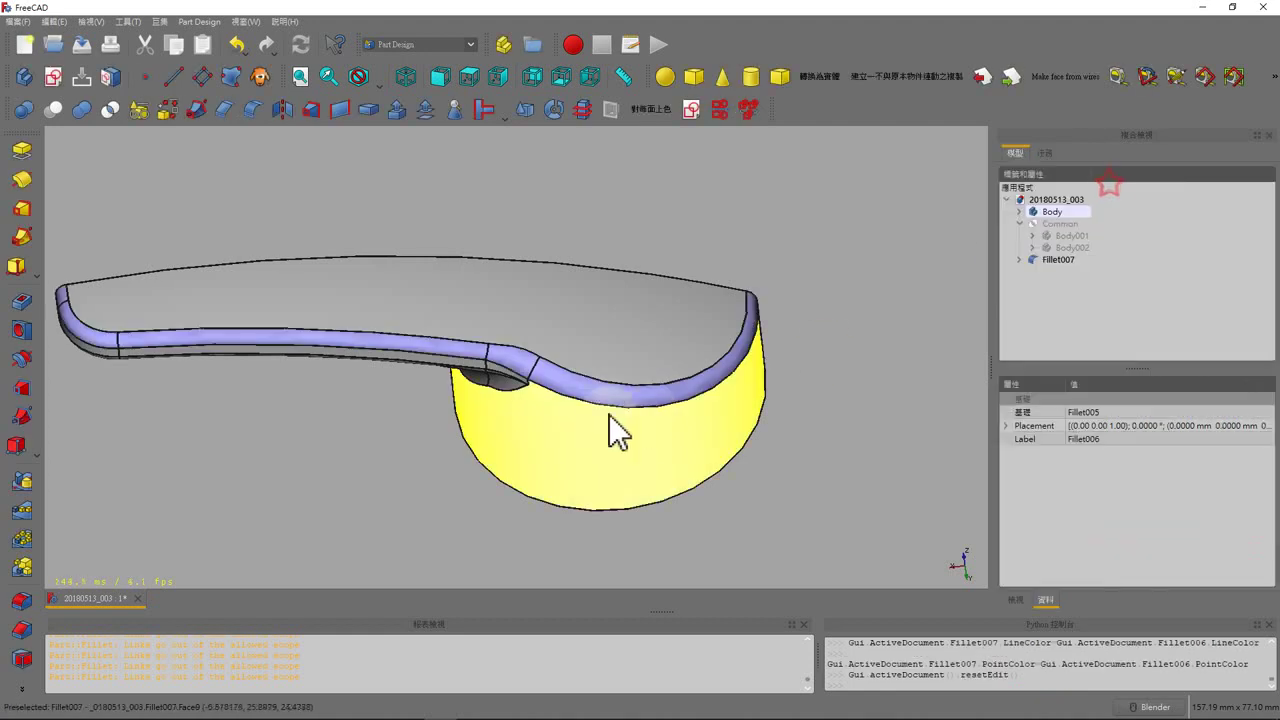
Revise edge 59's radii in Fillet007 to 2 mm start and 3 mm end.
{"action": "left_click", "coordinate": [1048, 260]}
{"action": "double_click", "coordinate": [1050, 259]}
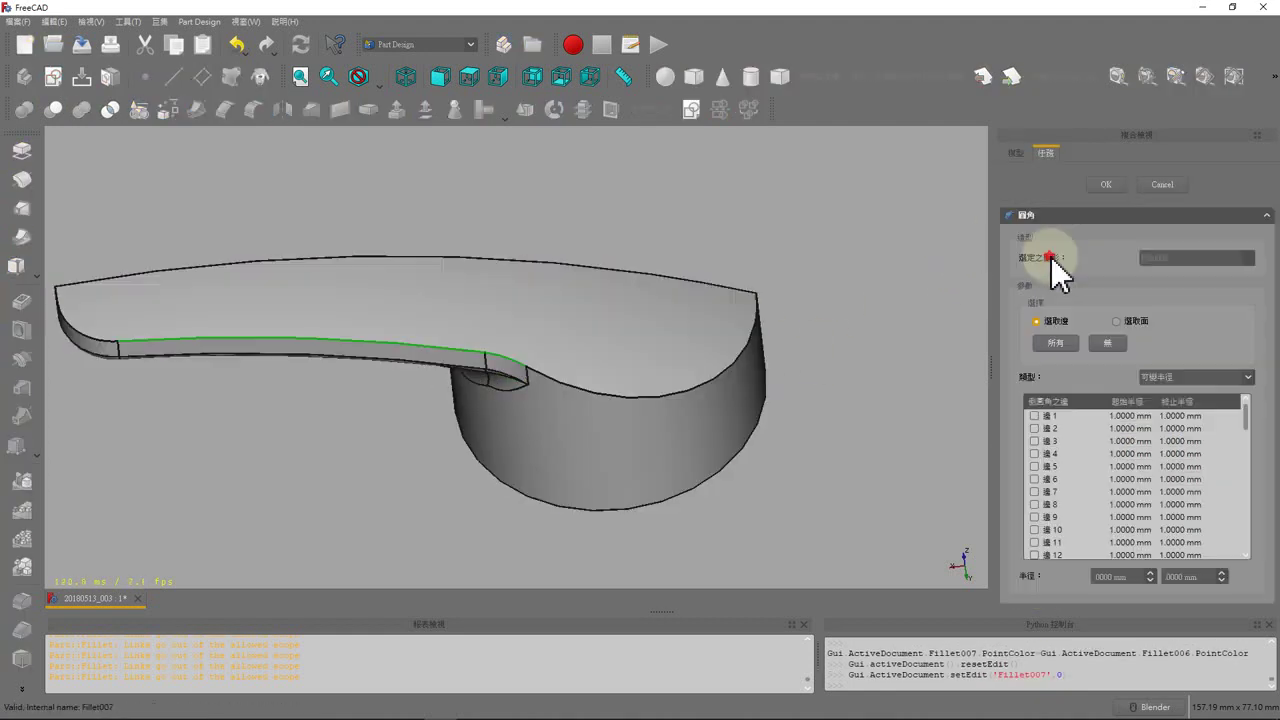
{"action": "left_click", "coordinate": [1141, 542]}
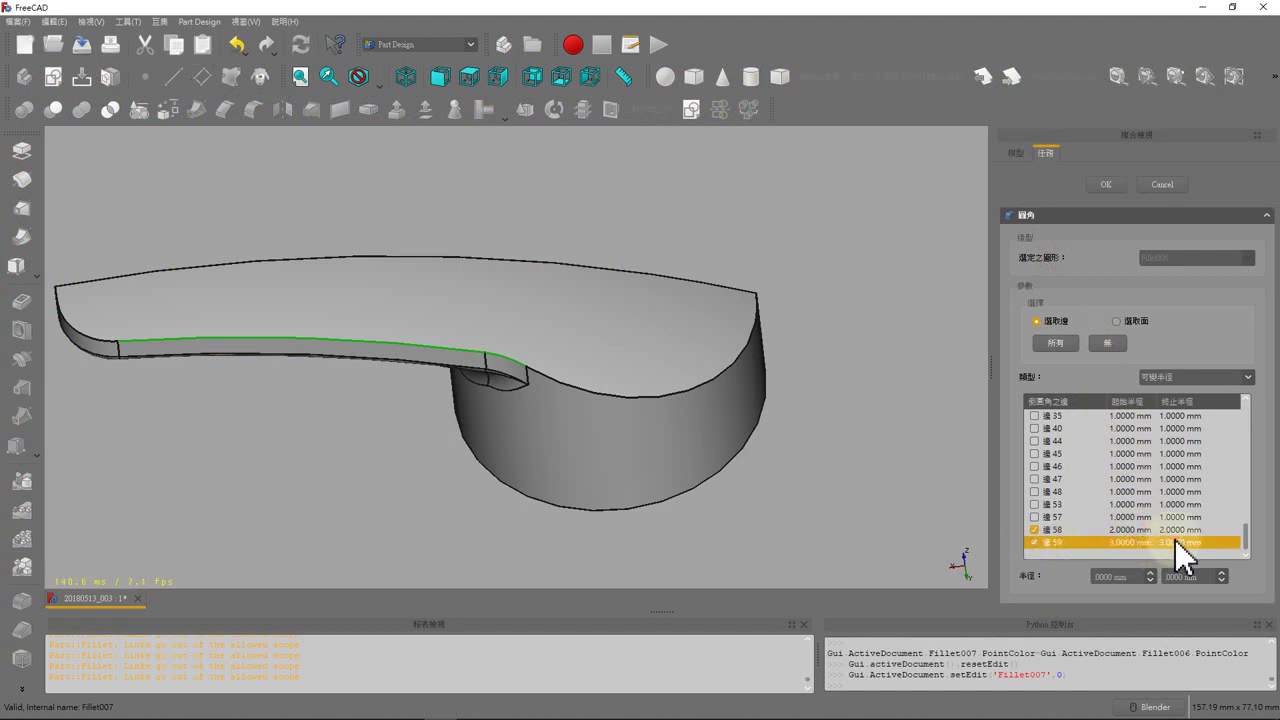
{"action": "double_click", "coordinate": [1175, 540]}
{"action": "type", "text": "3"}
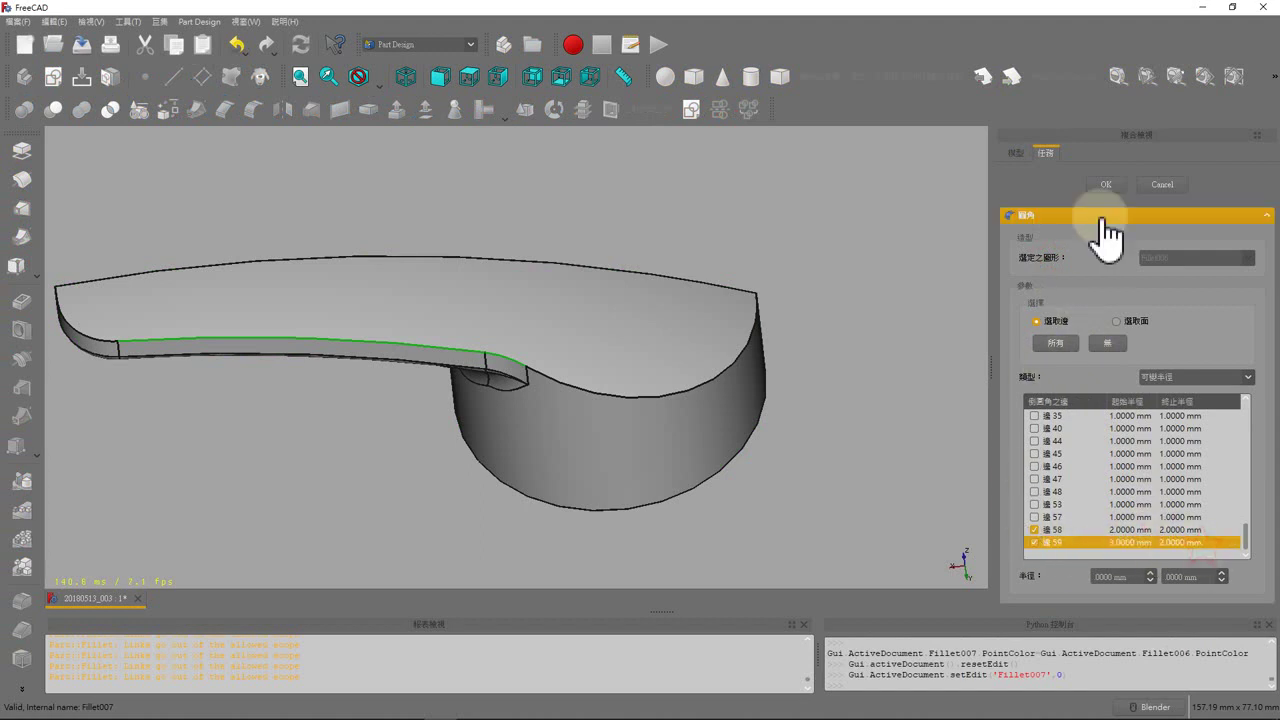
{"action": "left_click", "coordinate": [1106, 184]}
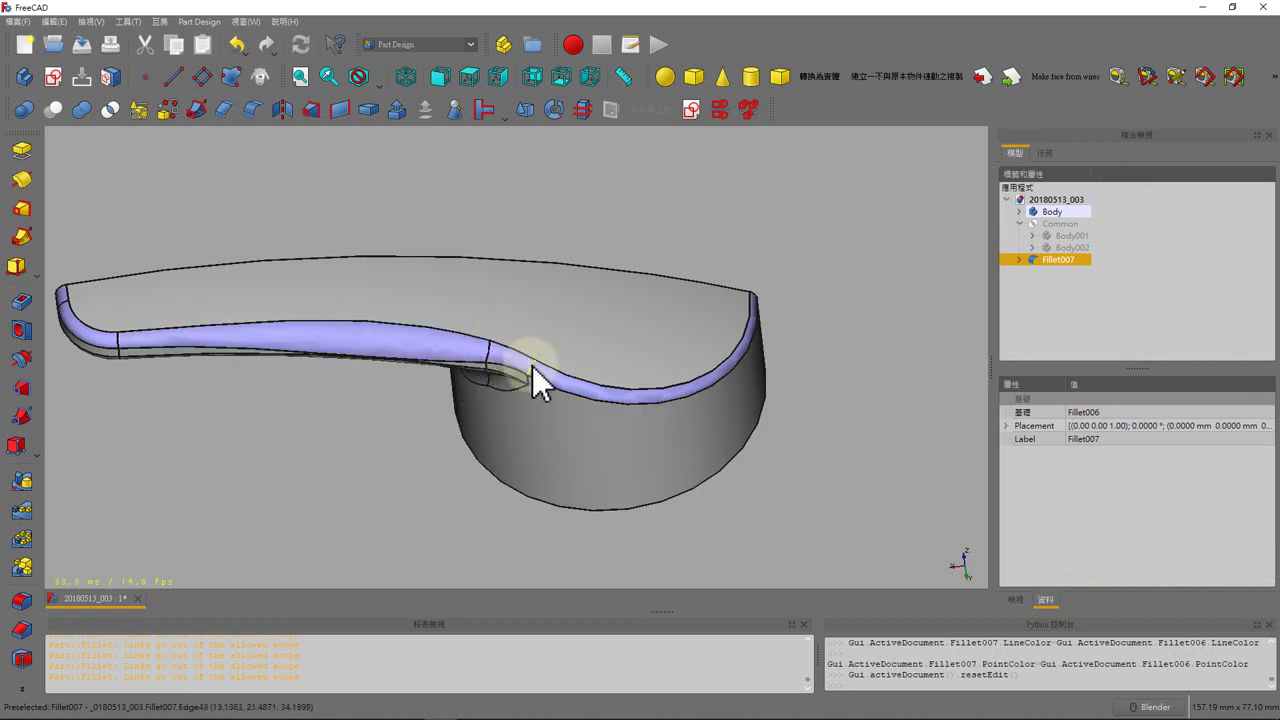
{"action": "double_click", "coordinate": [1061, 262]}
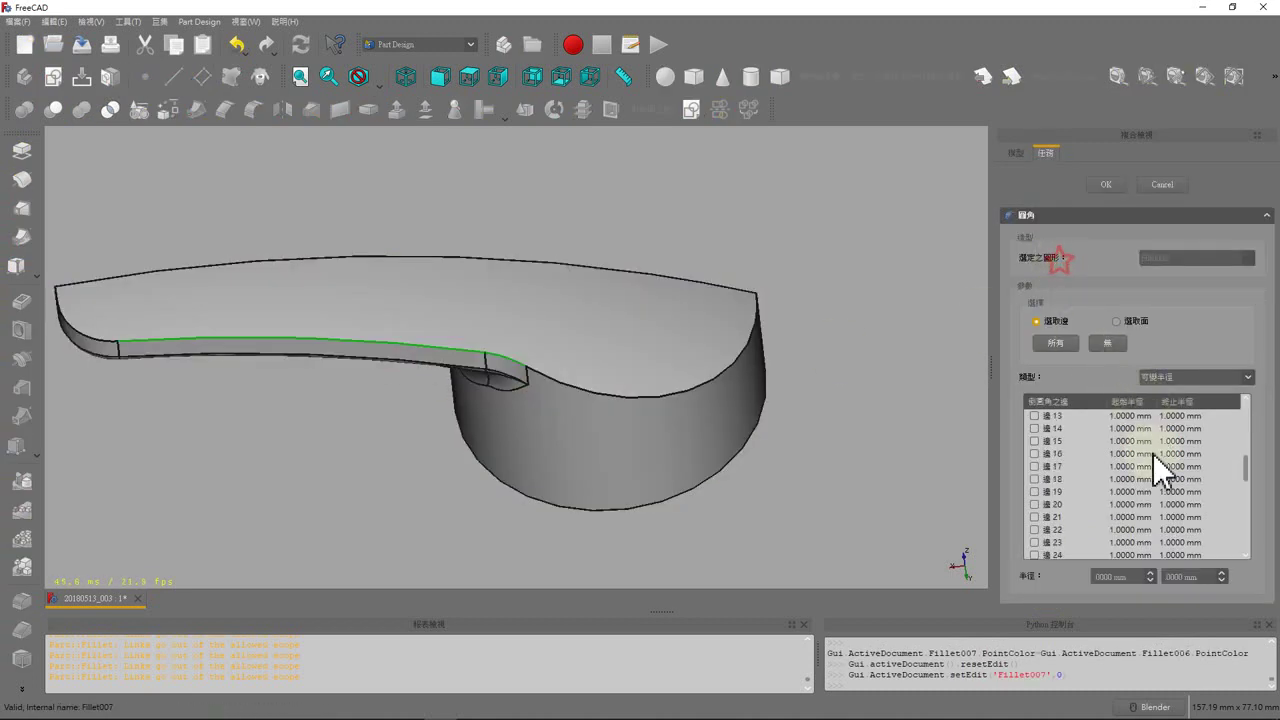
{"action": "scroll", "coordinate": [1153, 454], "scroll_direction": "down", "scroll_amount": 10}
{"action": "double_click", "coordinate": [1124, 542]}
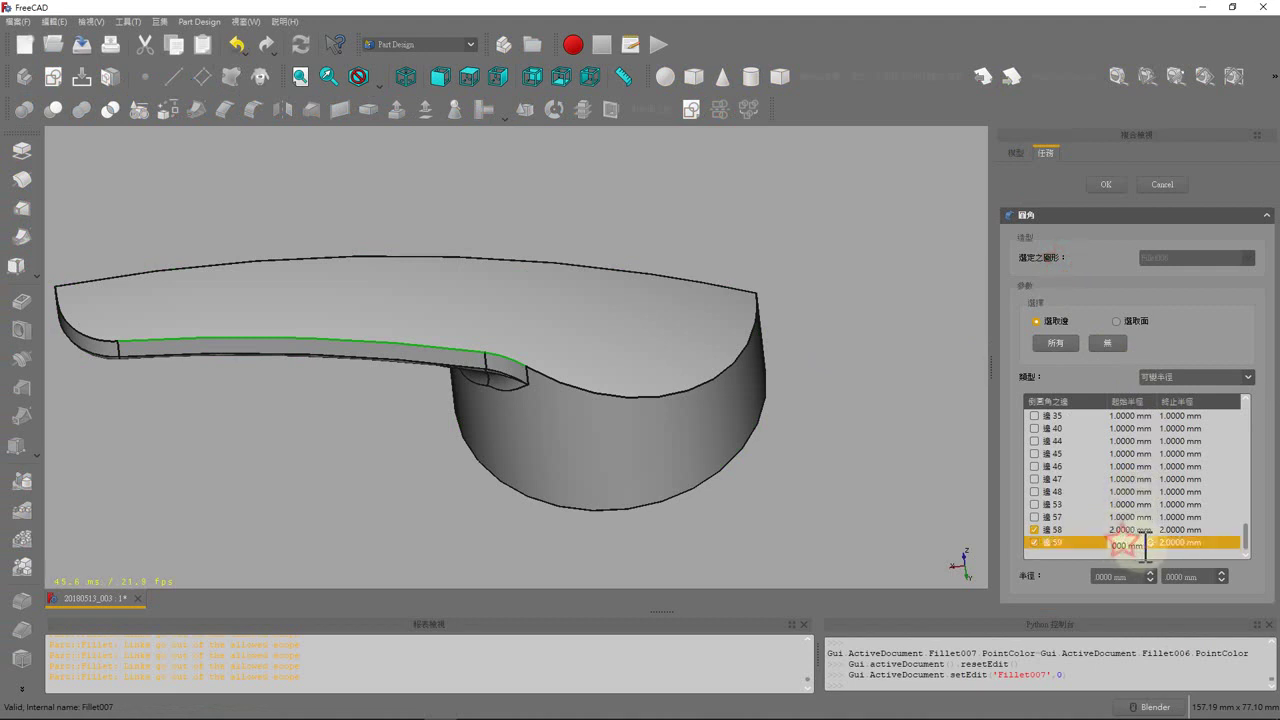
{"action": "double_click", "coordinate": [1180, 542]}
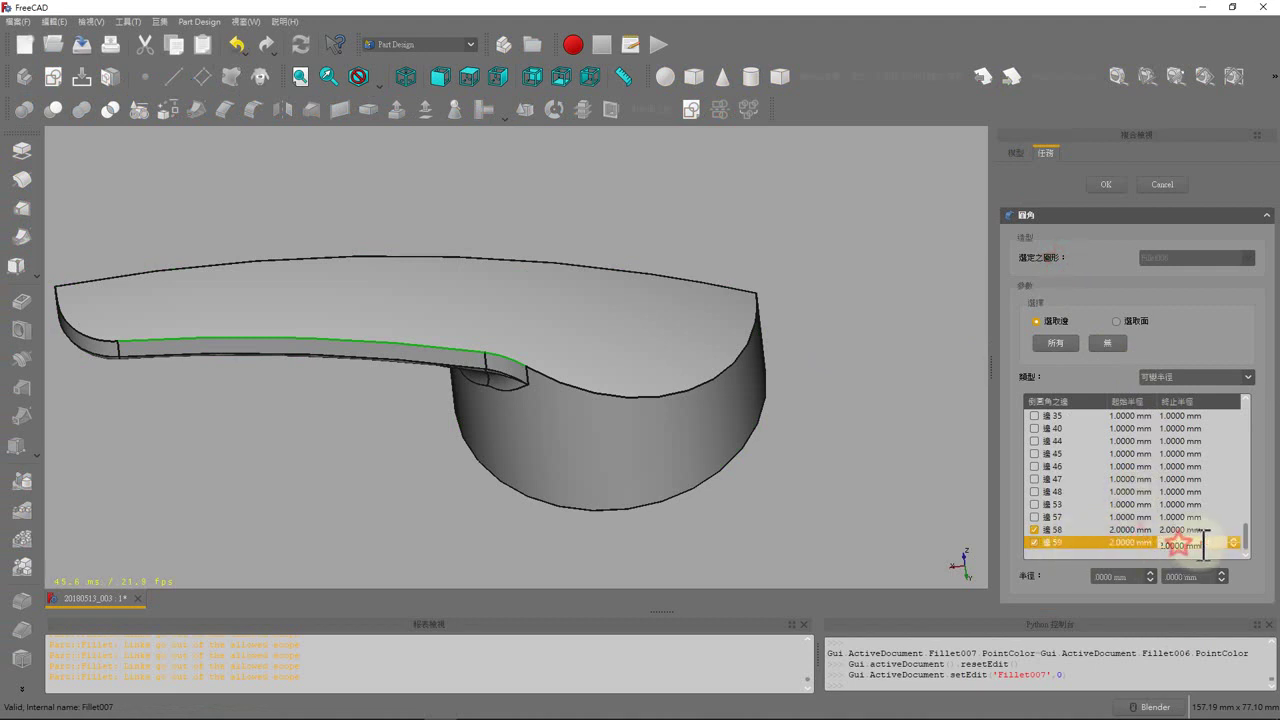
{"action": "type", "text": "3"}
{"action": "key", "text": "Return"}
{"action": "left_click", "coordinate": [1106, 184]}
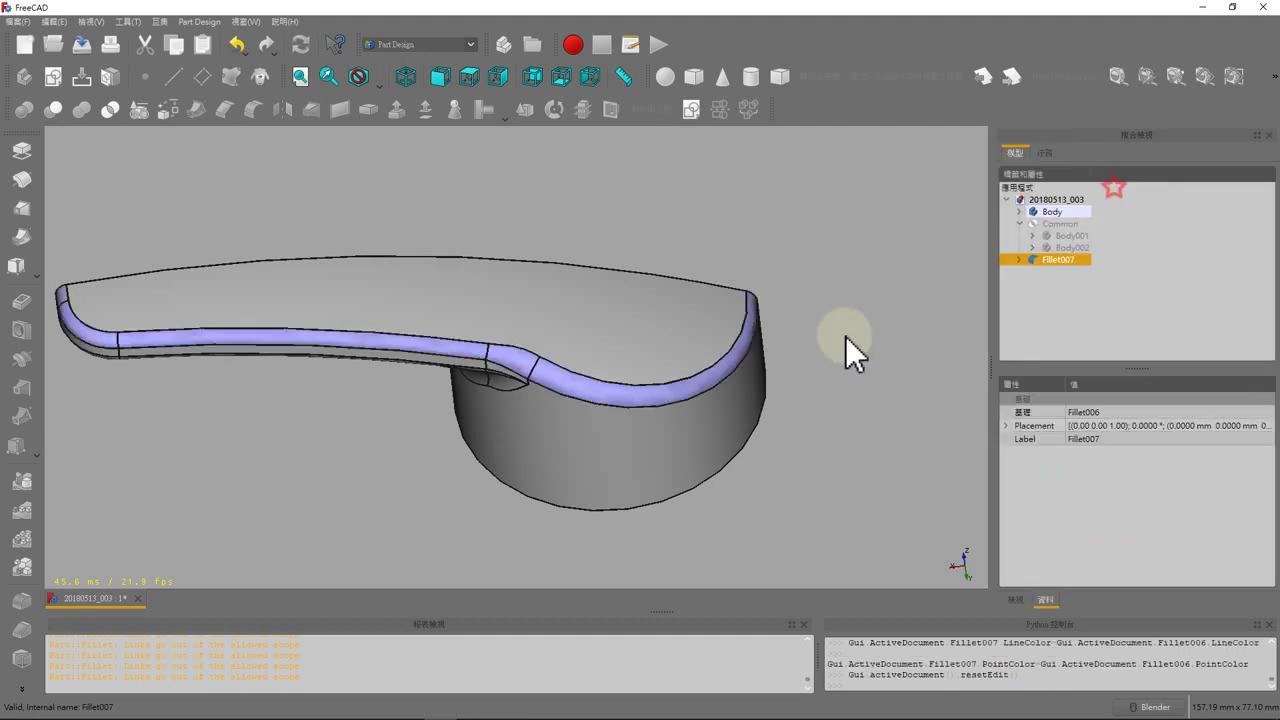
Add edge 35 to Fillet007 with a 3 mm start and 15 mm end radius.
{"action": "double_click", "coordinate": [1041, 261]}
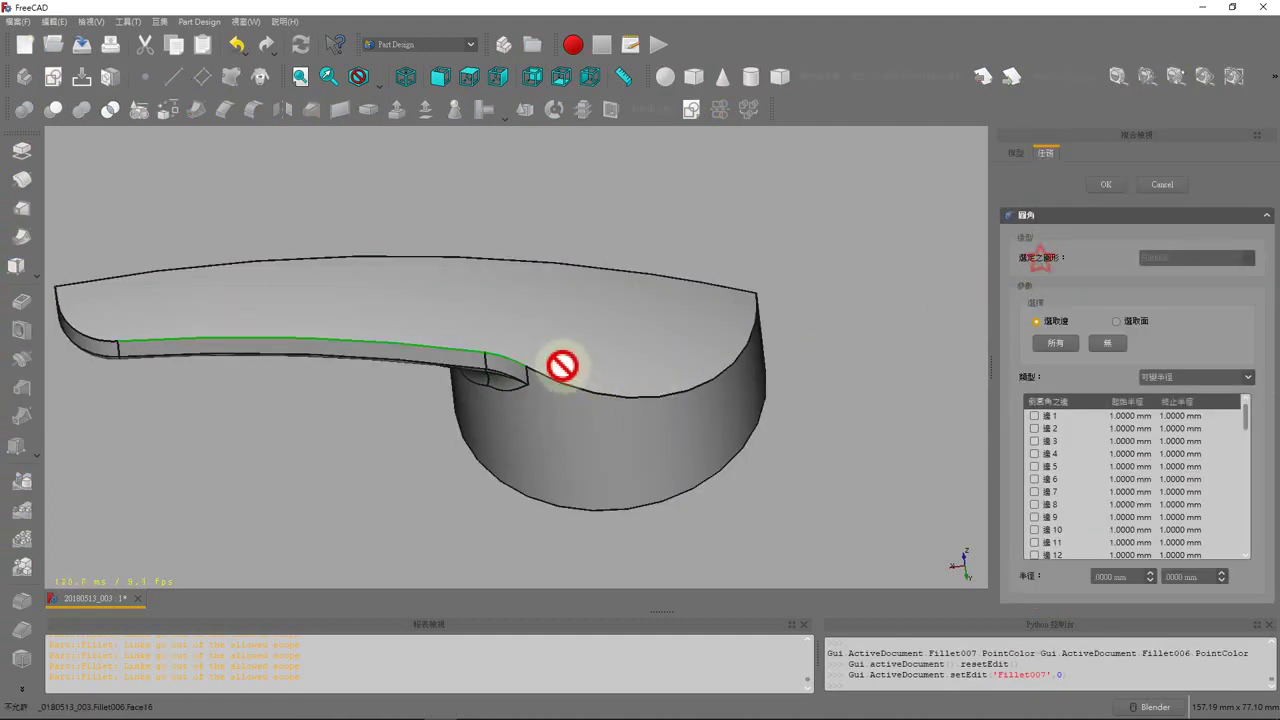
{"action": "left_click", "coordinate": [735, 362]}
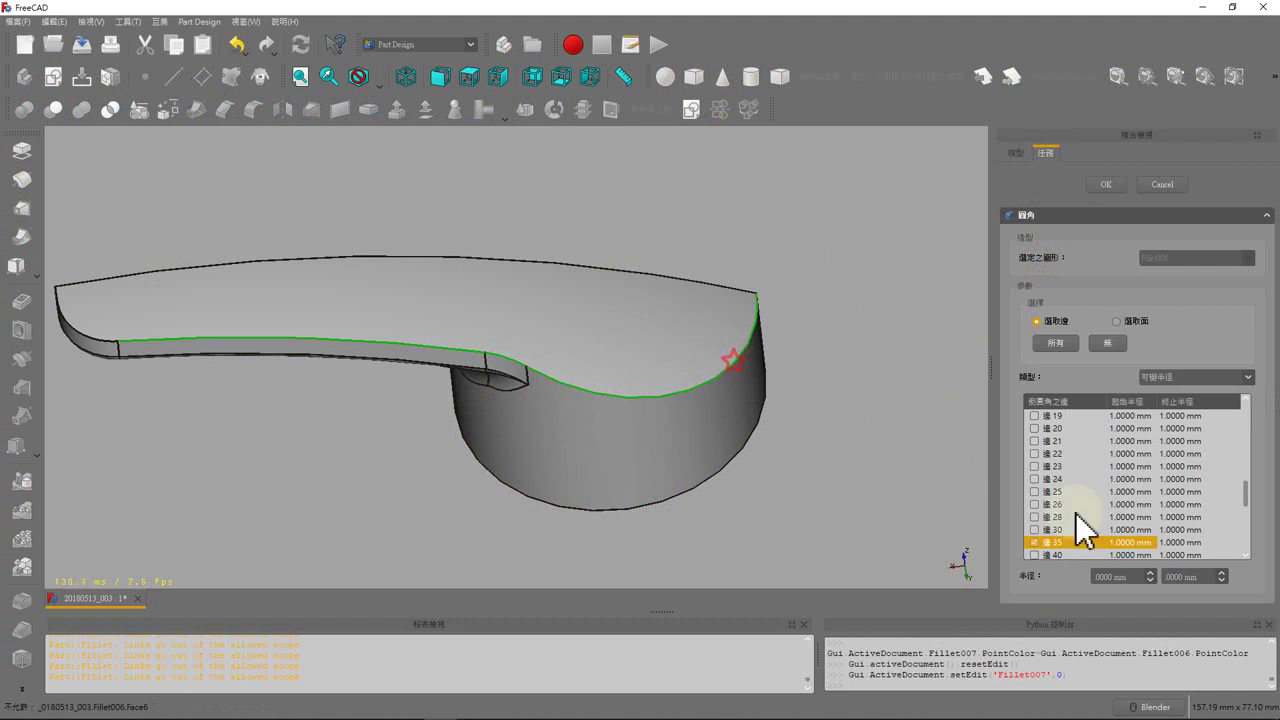
{"action": "double_click", "coordinate": [1146, 545]}
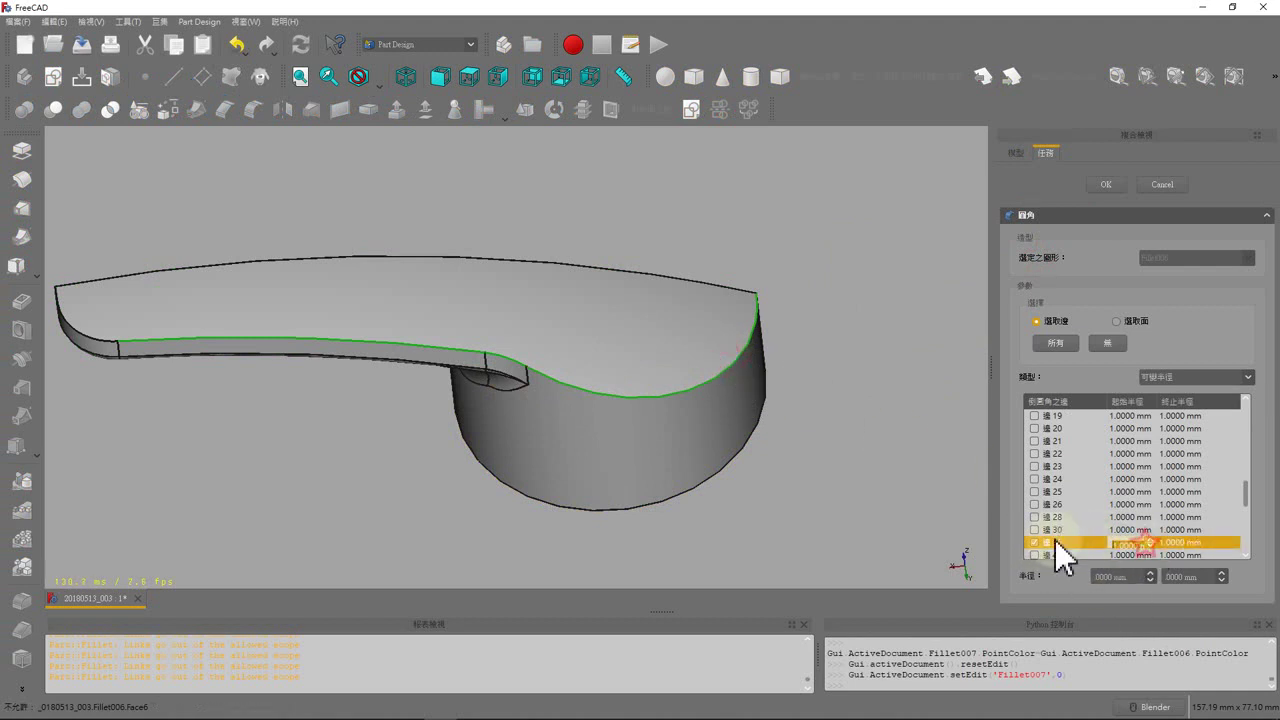
{"action": "type", "text": "3"}
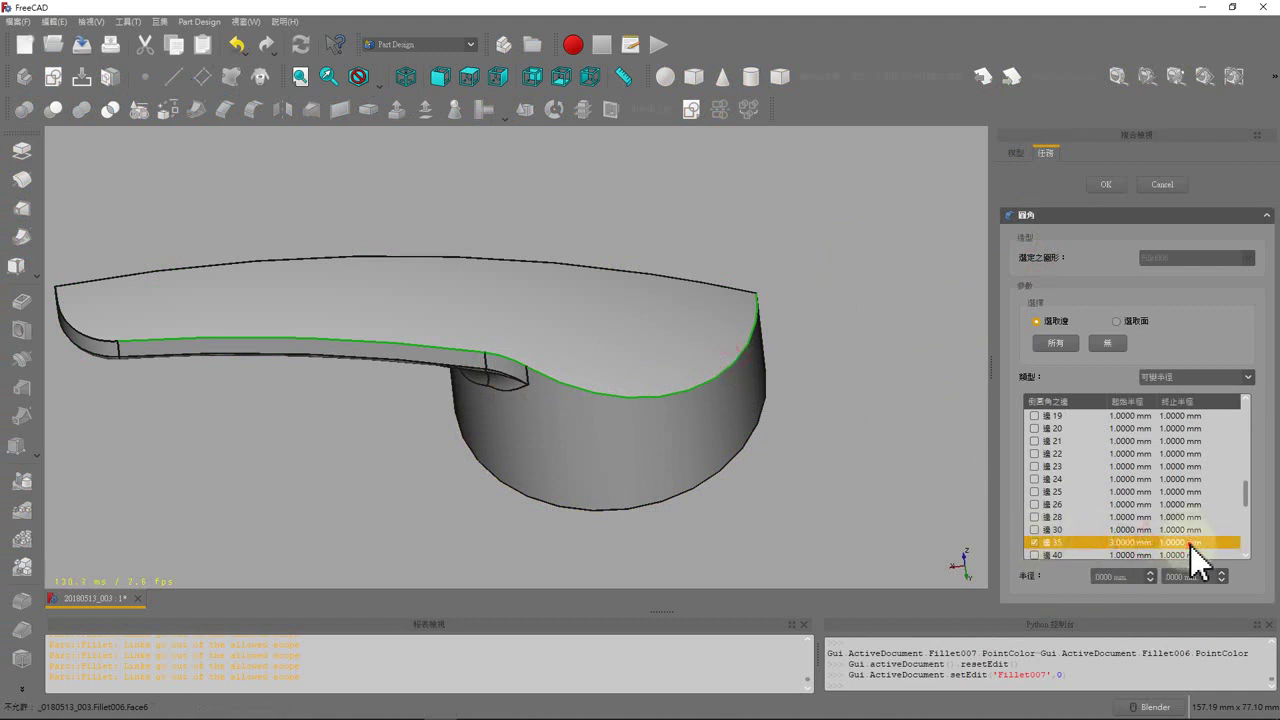
{"action": "double_click", "coordinate": [1190, 545]}
{"action": "type", "text": "15"}
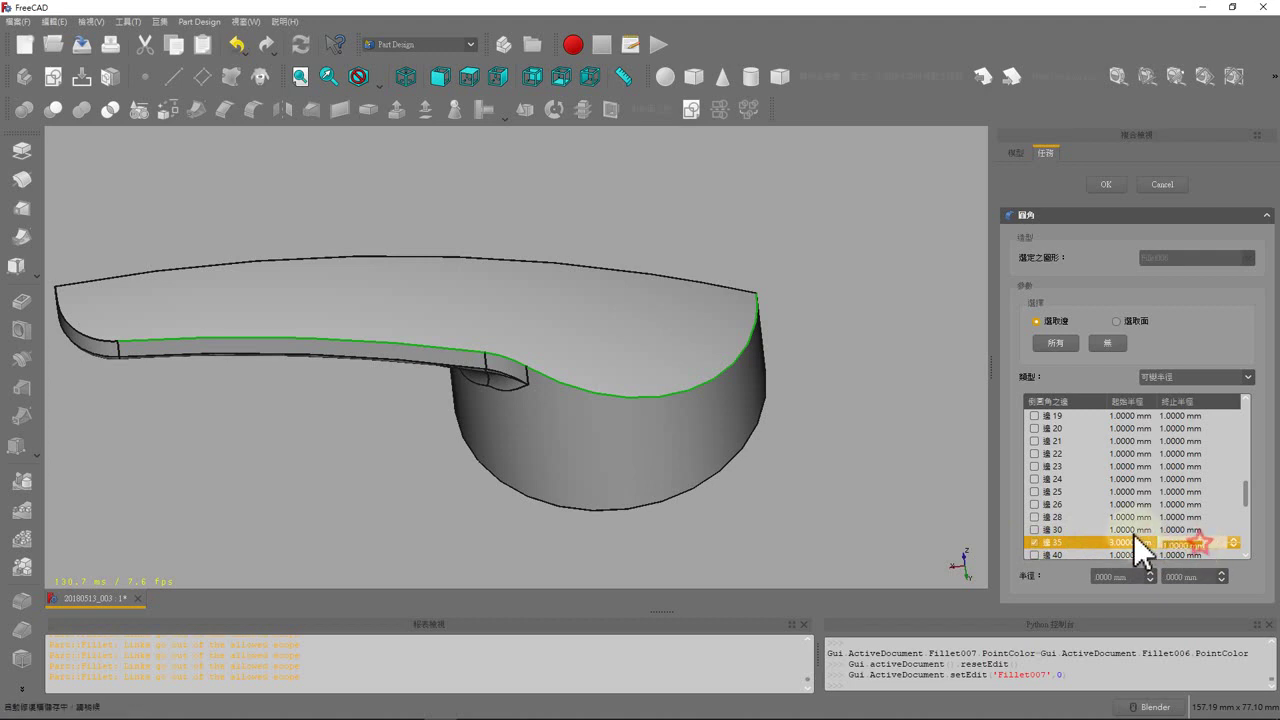
{"action": "key", "text": "Return"}
{"action": "left_click", "coordinate": [1106, 190]}
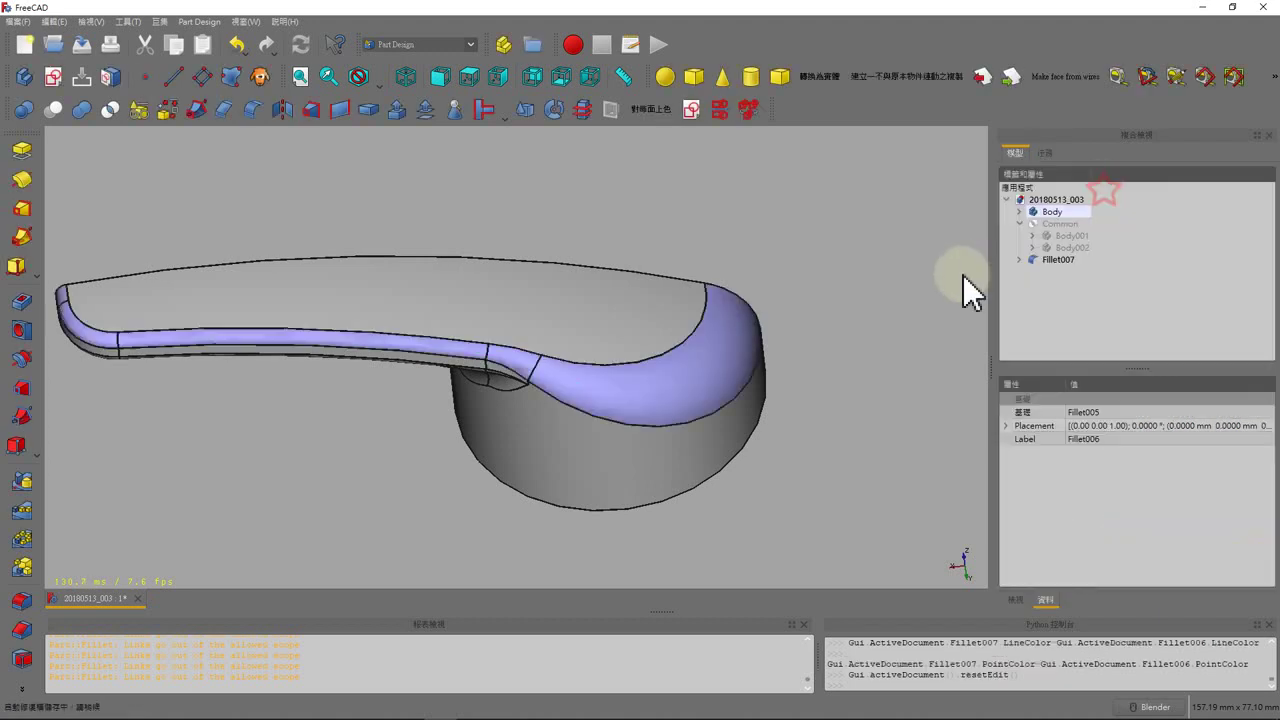
Orbit to inspect the underside and select Fillet007 in the tree.
{"action": "scroll", "coordinate": [823, 240], "scroll_direction": "down", "scroll_amount": 2}
{"action": "scroll", "coordinate": [714, 286], "scroll_direction": "up", "scroll_amount": 4}
{"action": "scroll", "coordinate": [650, 335], "scroll_direction": "down", "scroll_amount": 2}
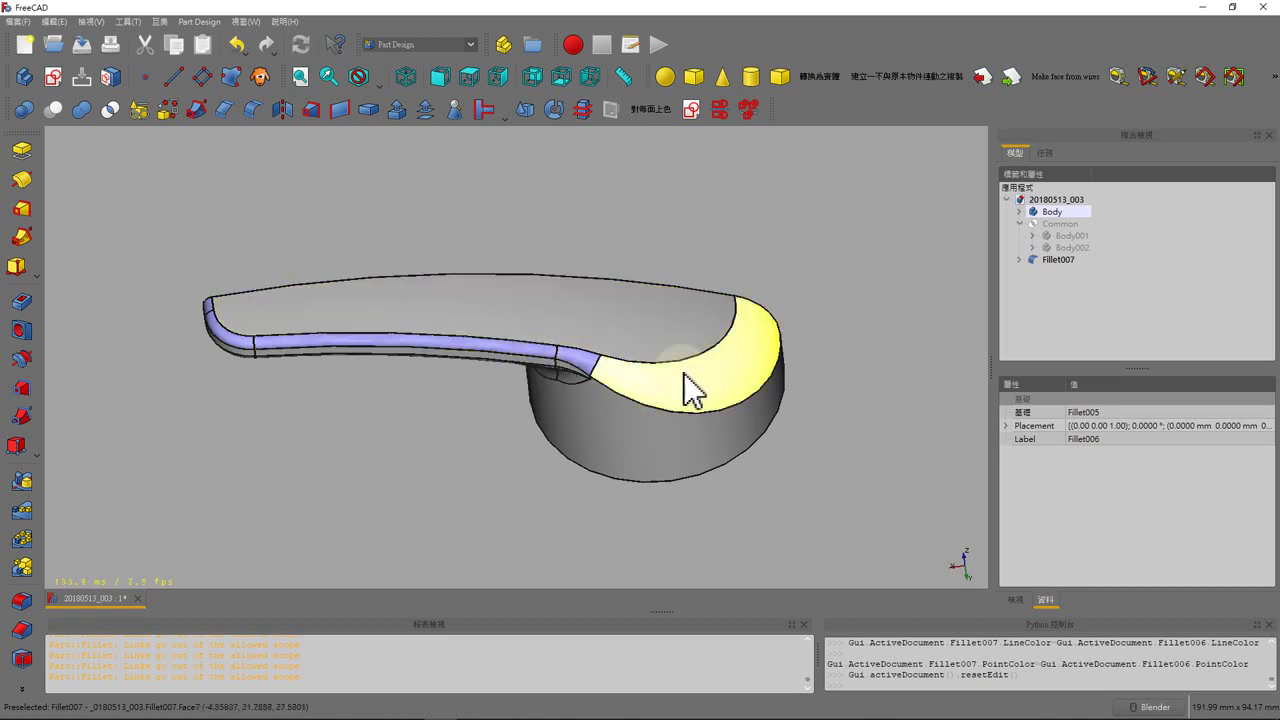
{"action": "mouse_move", "coordinate": [443, 451]}
{"action": "middle_mouse_down"}
{"action": "mouse_move", "coordinate": [662, 485]}
{"action": "mouse_move", "coordinate": [486, 329]}
{"action": "middle_mouse_up"}
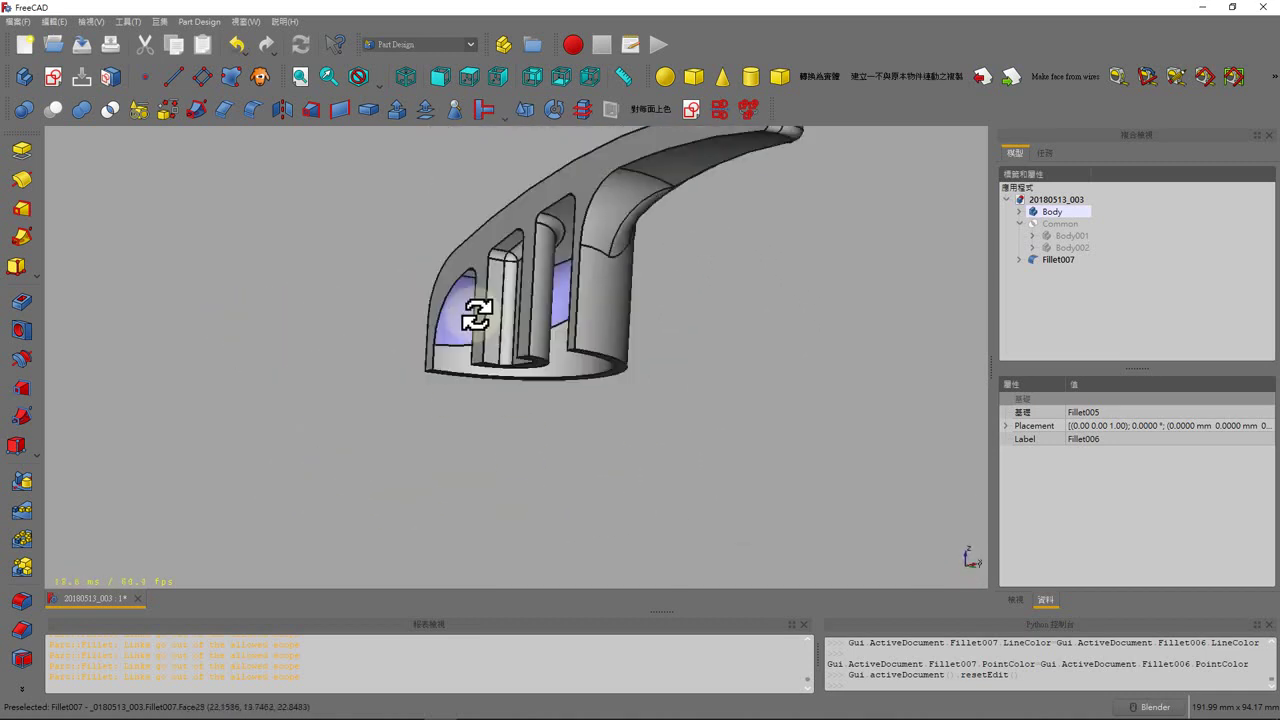
{"action": "scroll", "coordinate": [482, 307], "scroll_direction": "down", "scroll_amount": 3}
{"action": "scroll", "coordinate": [501, 228], "scroll_direction": "up", "scroll_amount": 3}
{"action": "scroll", "coordinate": [501, 228], "scroll_direction": "up", "scroll_amount": 1}
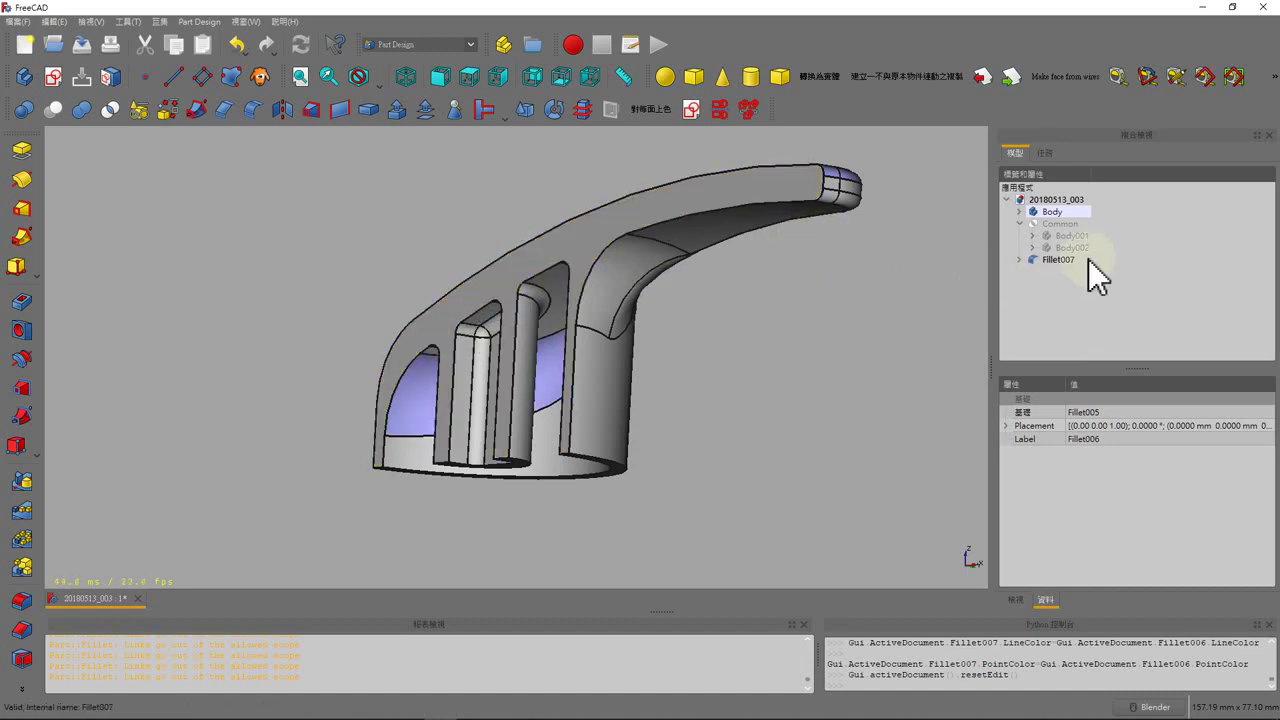
{"action": "left_click", "coordinate": [1058, 260]}
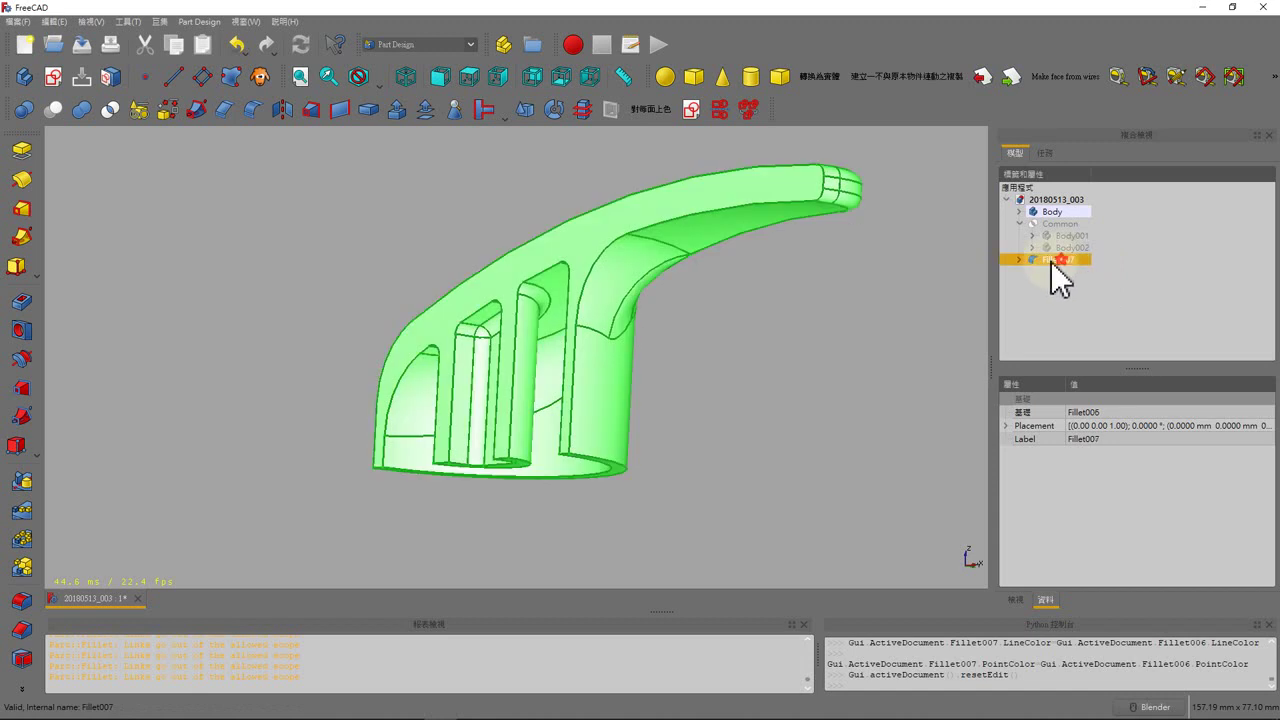
Mirror Fillet007 across the XZ plane instead of XY.
{"action": "left_click", "coordinate": [270, 109]}
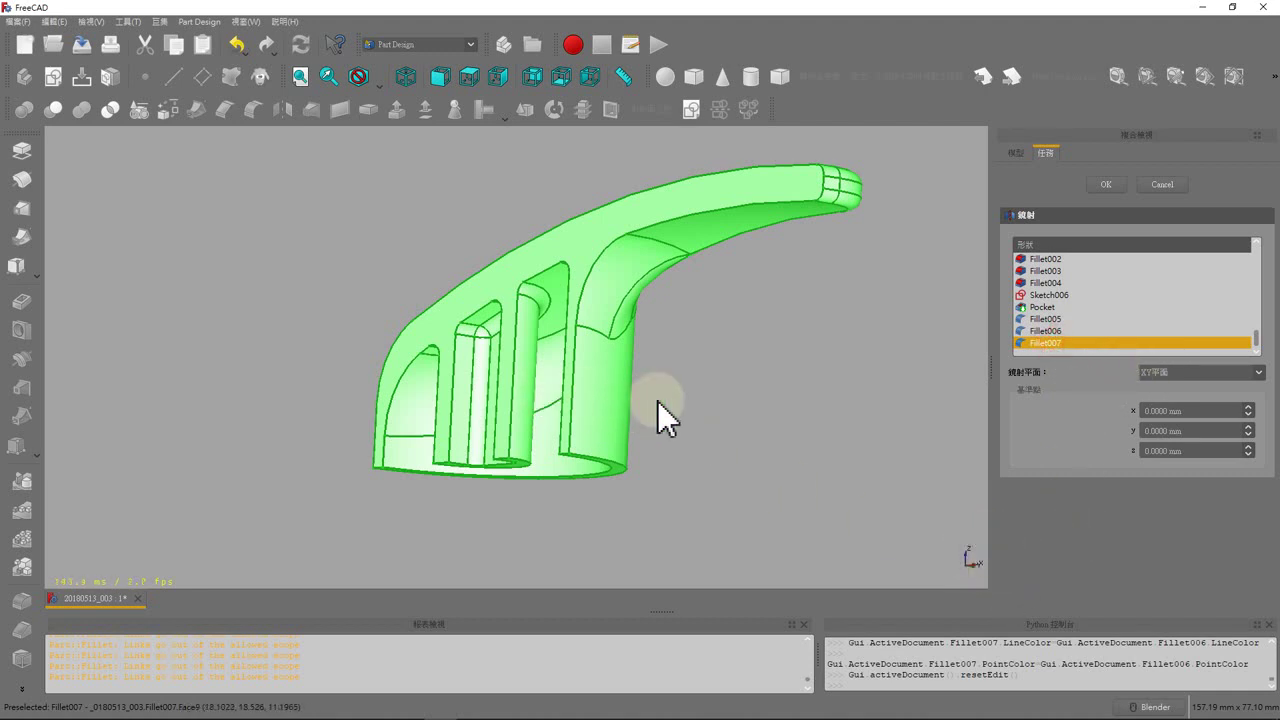
{"action": "middle_click_drag", "start_coordinate": [658, 401], "coordinate": [797, 405]}
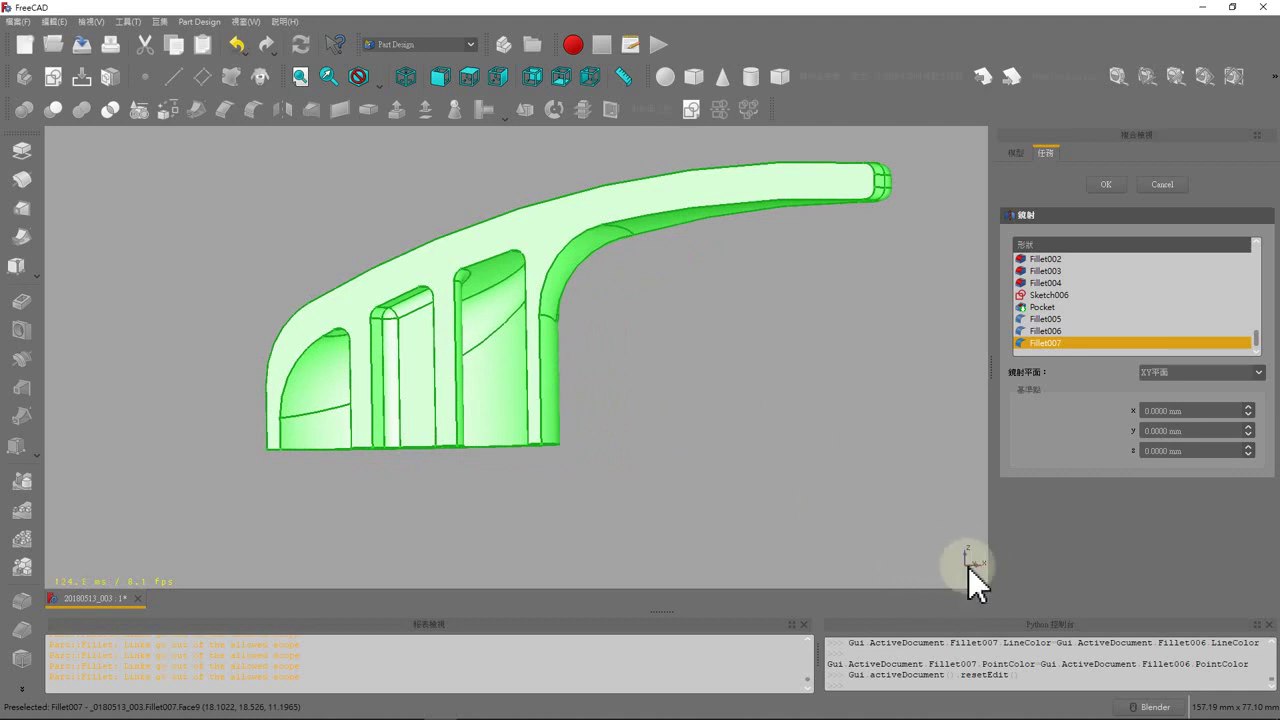
{"action": "left_click", "coordinate": [1181, 377]}
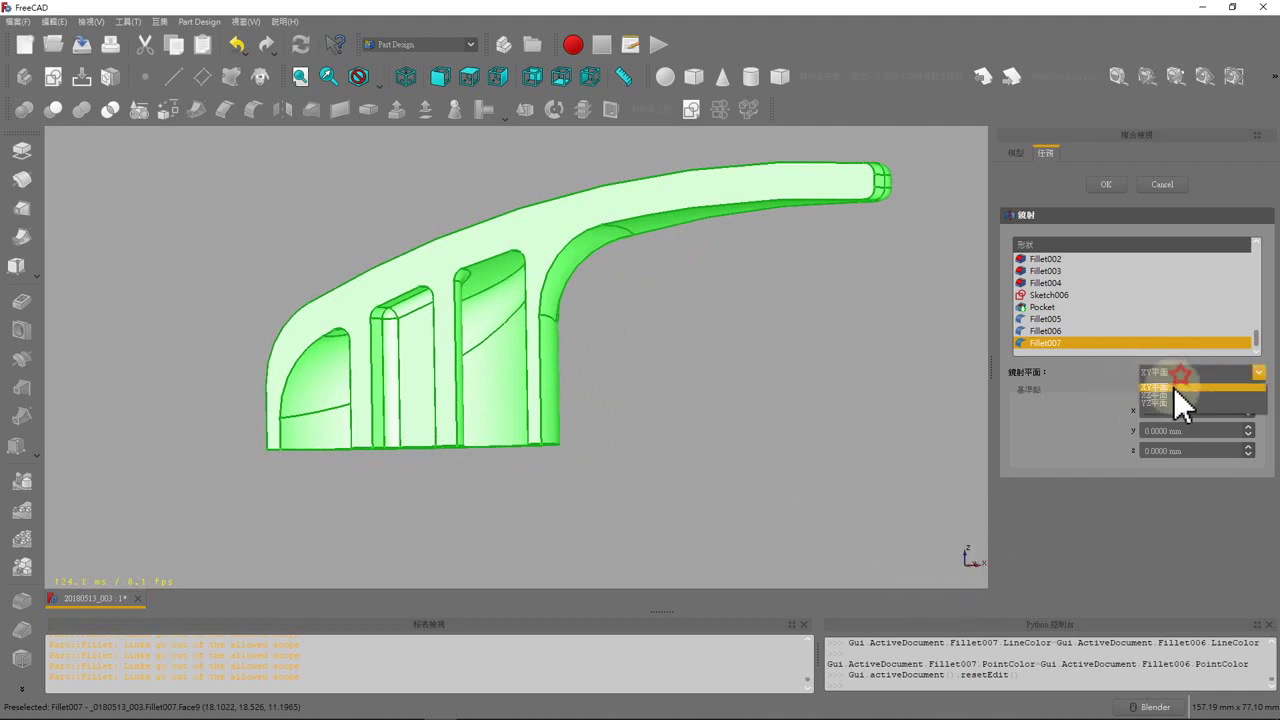
{"action": "left_click", "coordinate": [1171, 396]}
Confirm the Fillet007 mirror and orbit the view to inspect the mirrored handle.
{"action": "left_click", "coordinate": [1116, 188]}
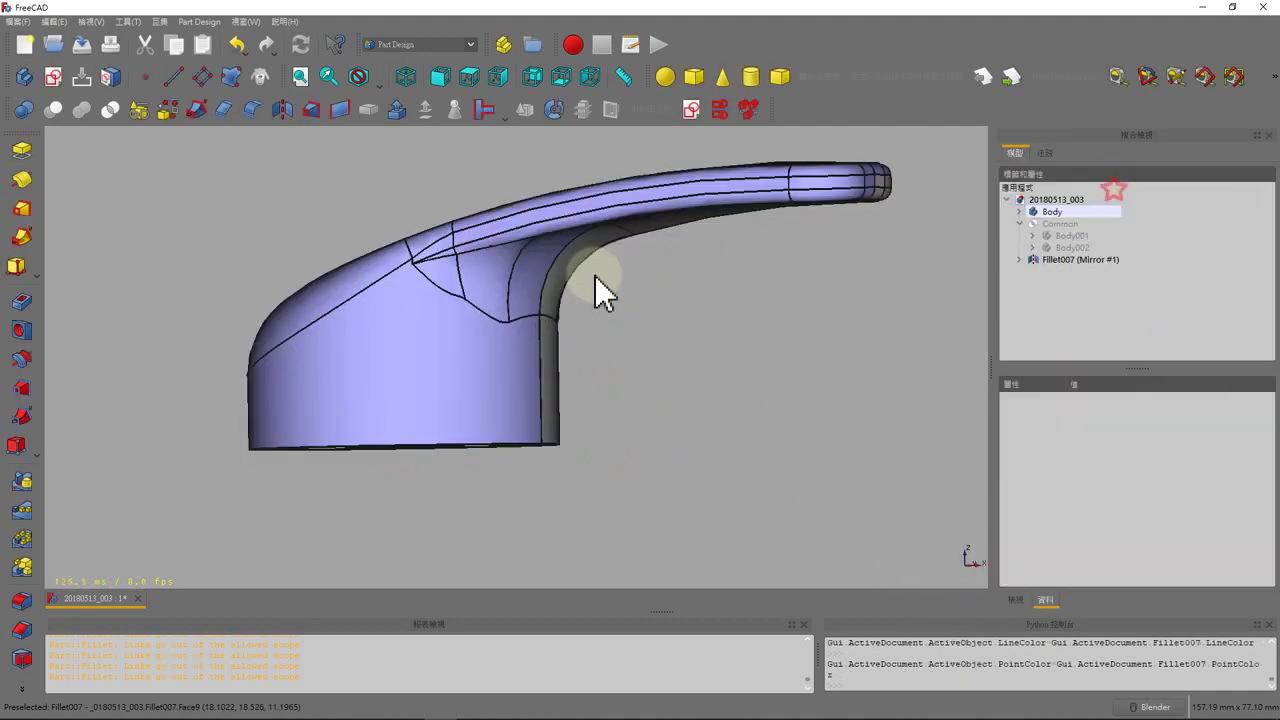
{"action": "mouse_move", "coordinate": [595, 276]}
{"action": "middle_mouse_down"}
{"action": "mouse_move", "coordinate": [663, 271]}
{"action": "mouse_move", "coordinate": [614, 329]}
{"action": "middle_mouse_up"}
{"action": "scroll", "coordinate": [672, 300], "scroll_direction": "up", "scroll_amount": 3}
{"action": "scroll", "coordinate": [668, 285], "scroll_direction": "down", "scroll_amount": 5}
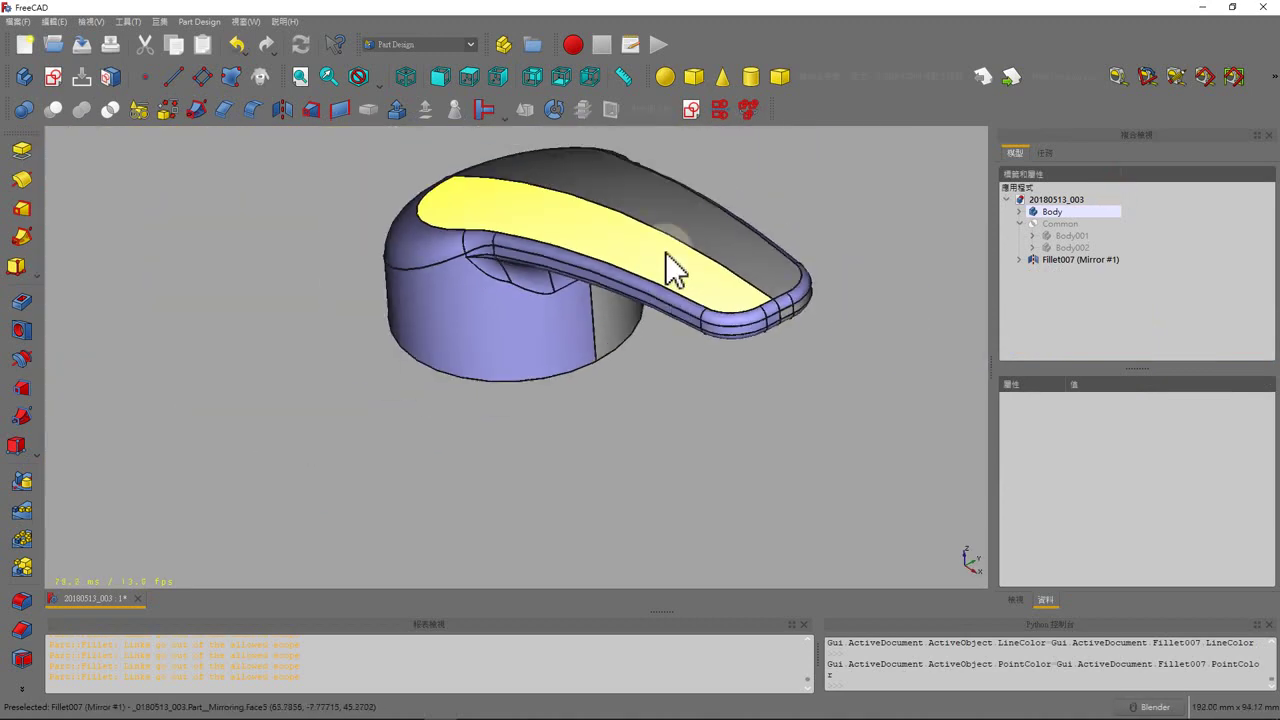
{"action": "mouse_move", "coordinate": [663, 263]}
{"action": "middle_mouse_down"}
{"action": "mouse_move", "coordinate": [651, 229]}
{"action": "mouse_move", "coordinate": [663, 200]}
{"action": "middle_mouse_up"}
{"action": "scroll", "coordinate": [663, 200], "scroll_direction": "up", "scroll_amount": 2}
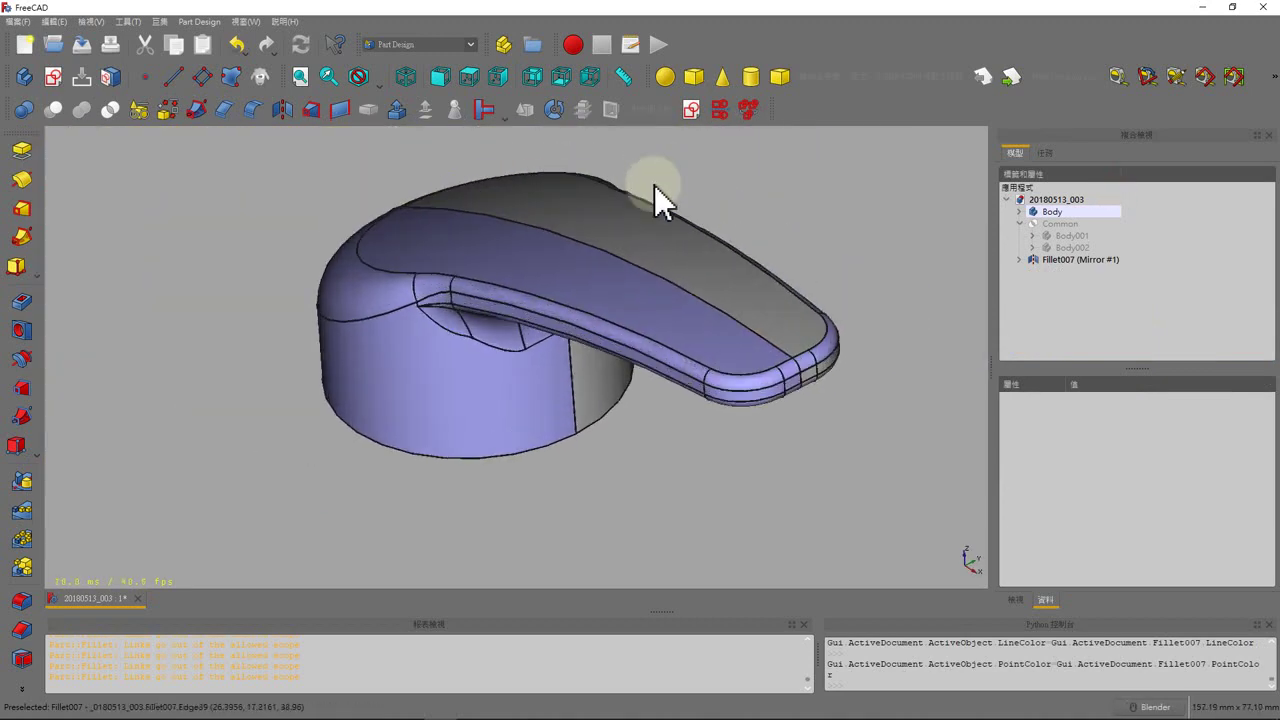
Expand the mirror and toggle visibility of the original Fillet007 and the mirrored result.
{"action": "left_click", "coordinate": [1018, 259]}
{"action": "left_click", "coordinate": [1061, 270]}
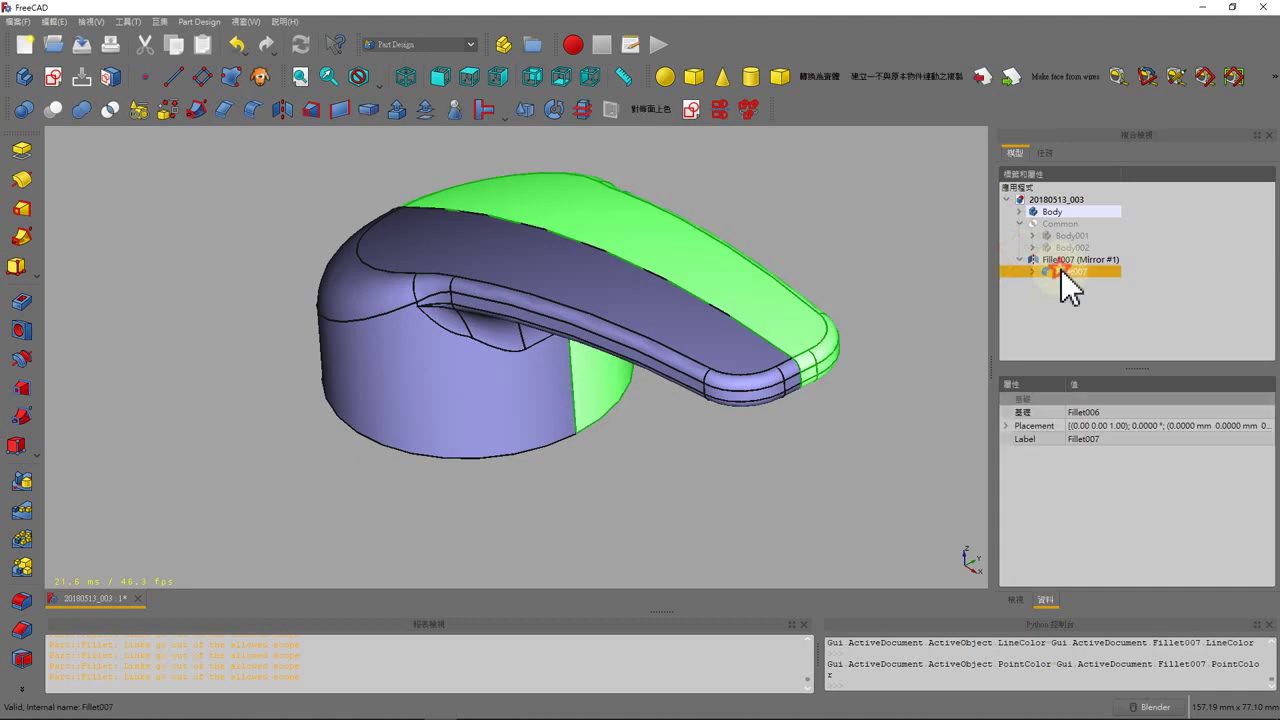
{"action": "key", "text": "space"}
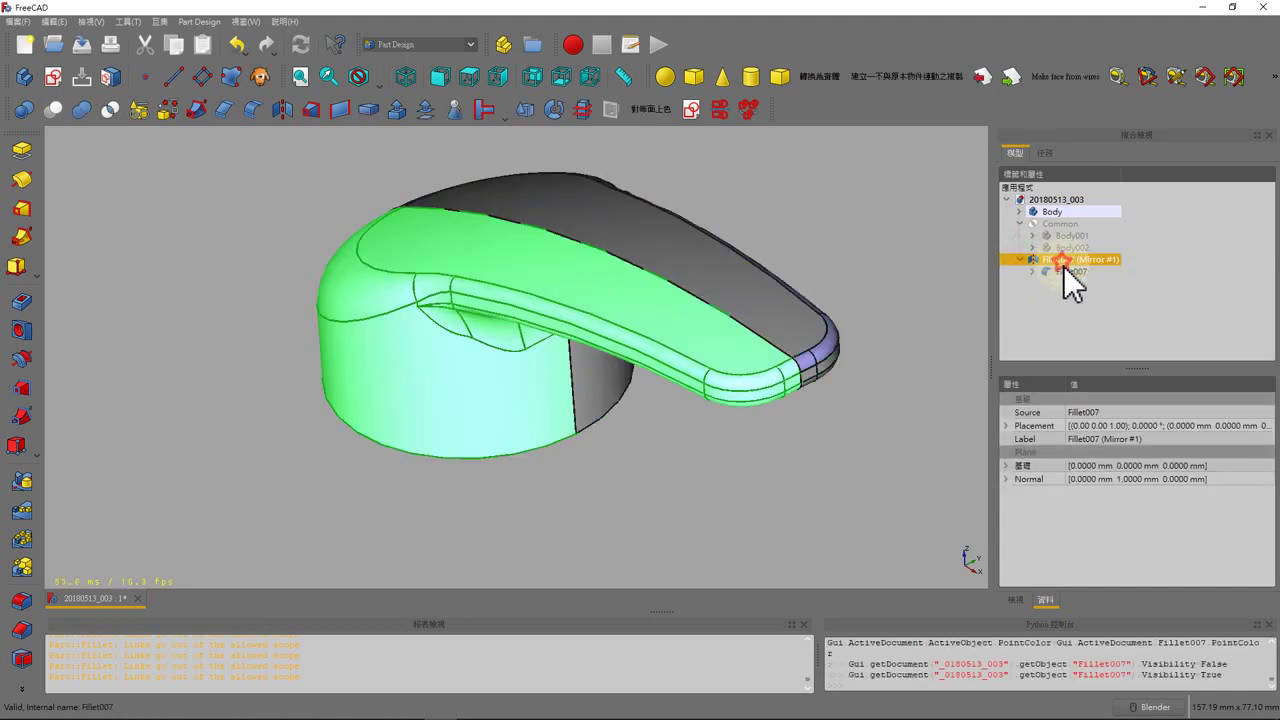
{"action": "key", "text": "space"}
{"action": "left_click", "coordinate": [1063, 259]}
{"action": "key", "text": "space"}
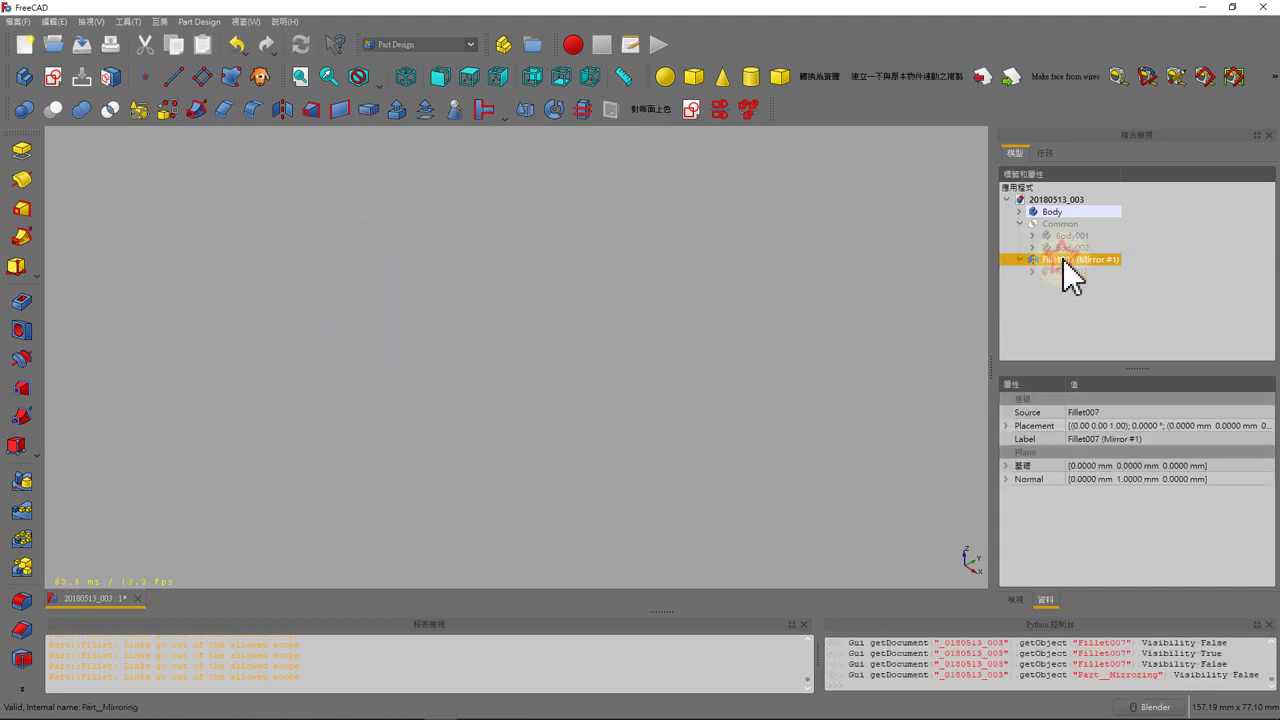
{"action": "key", "text": "space"}
Select Fillet007 and its mirror together and fuse them with a Boolean Union.
{"action": "left_click", "coordinate": [1063, 273]}
{"action": "key", "text": "space"}
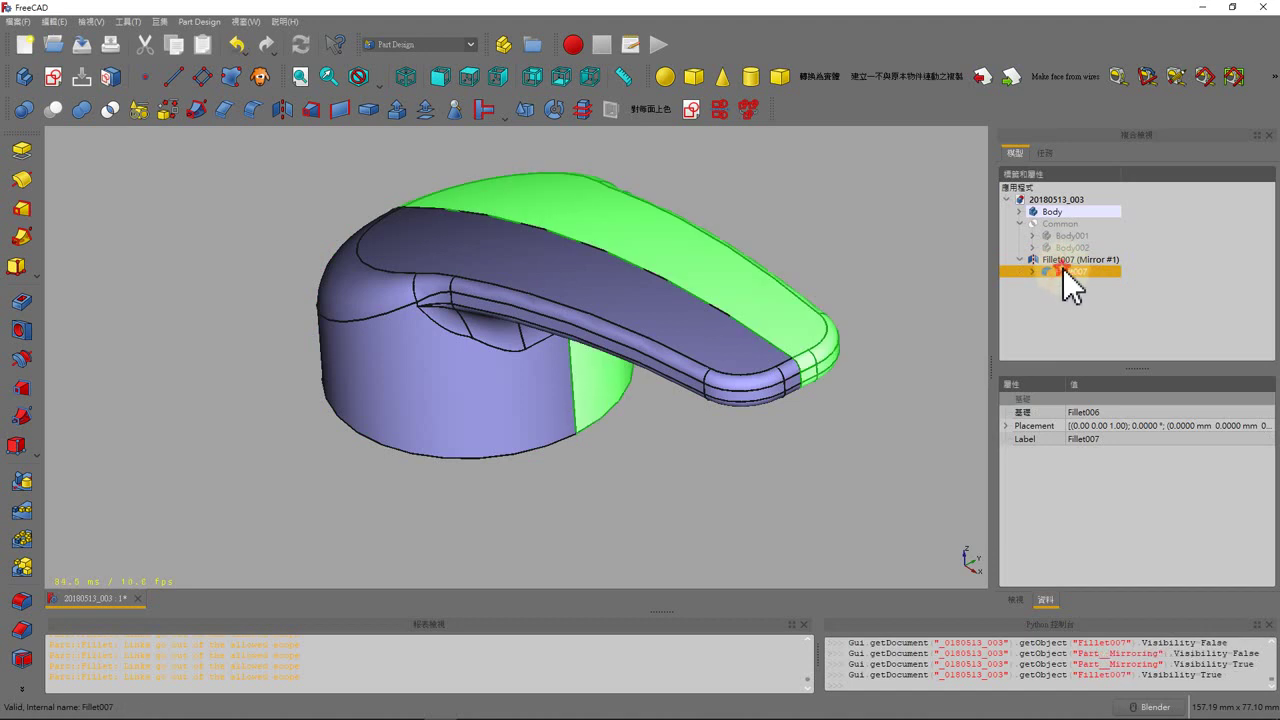
{"action": "key", "text": "Up"}
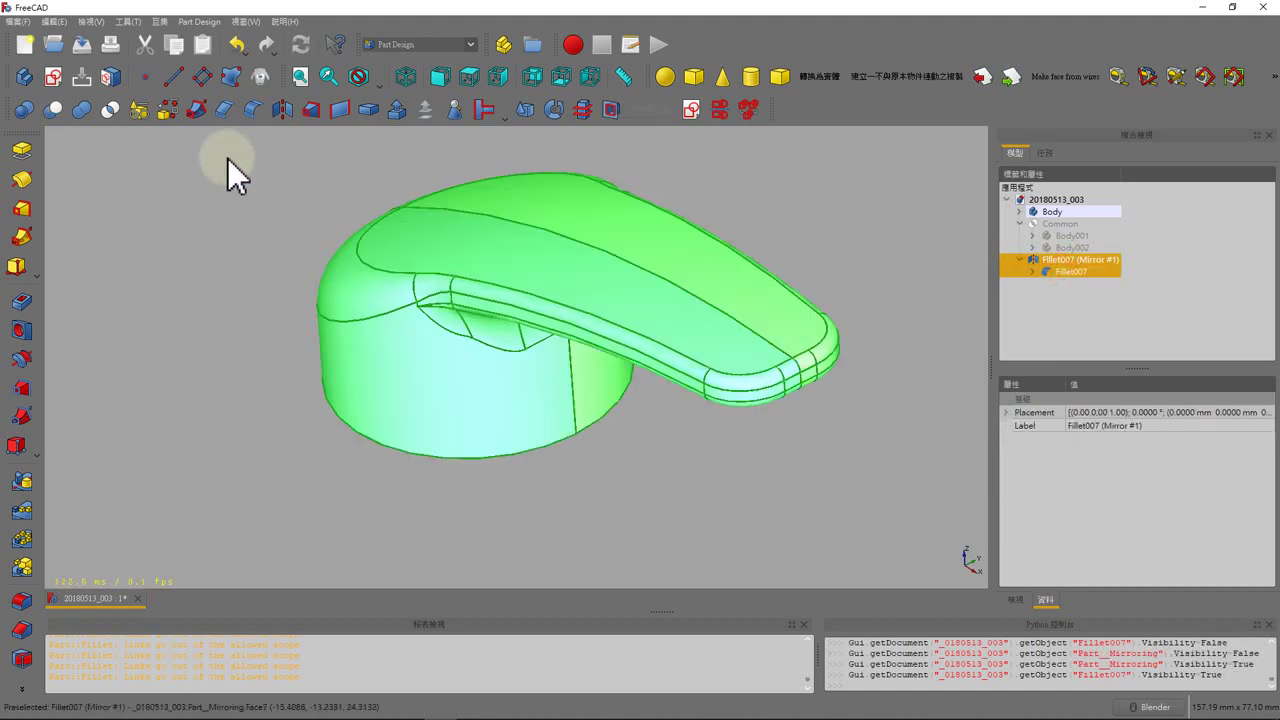
{"action": "left_click", "coordinate": [81, 110]}
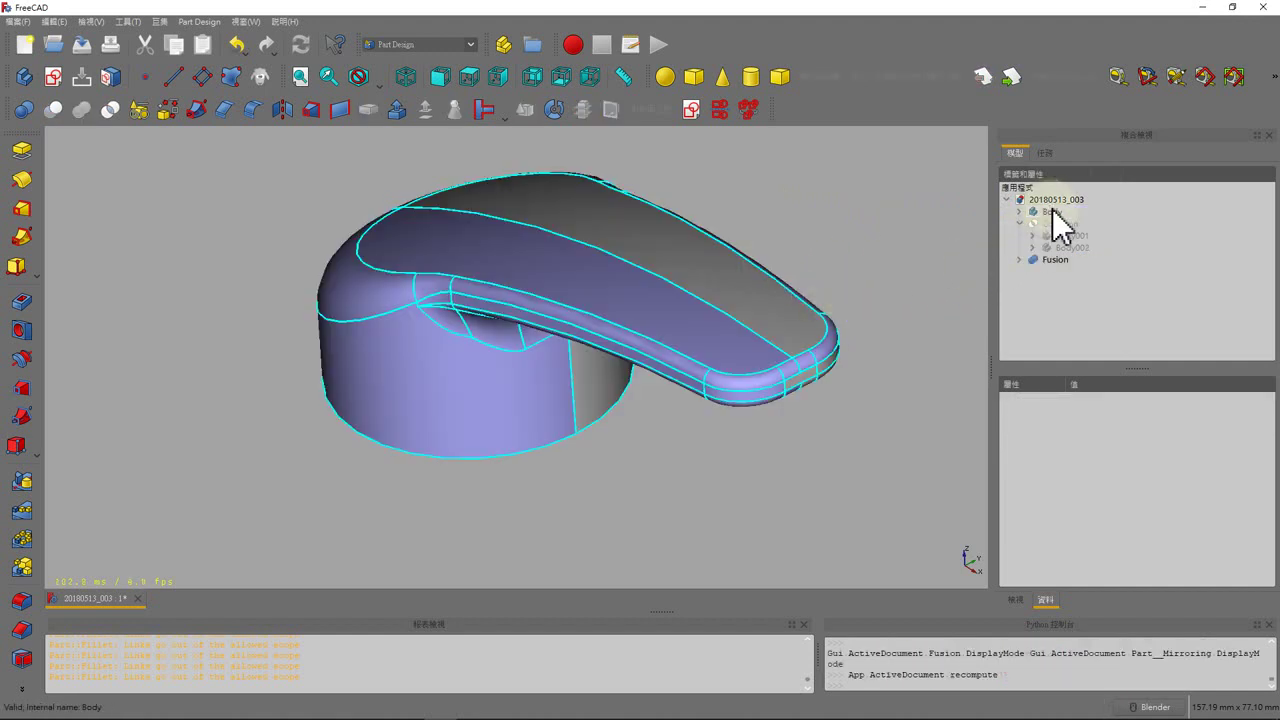
Deactivate the existing Body and create a new empty Body003.
{"action": "right_click", "coordinate": [1052, 209]}
{"action": "left_click", "coordinate": [1058, 220]}
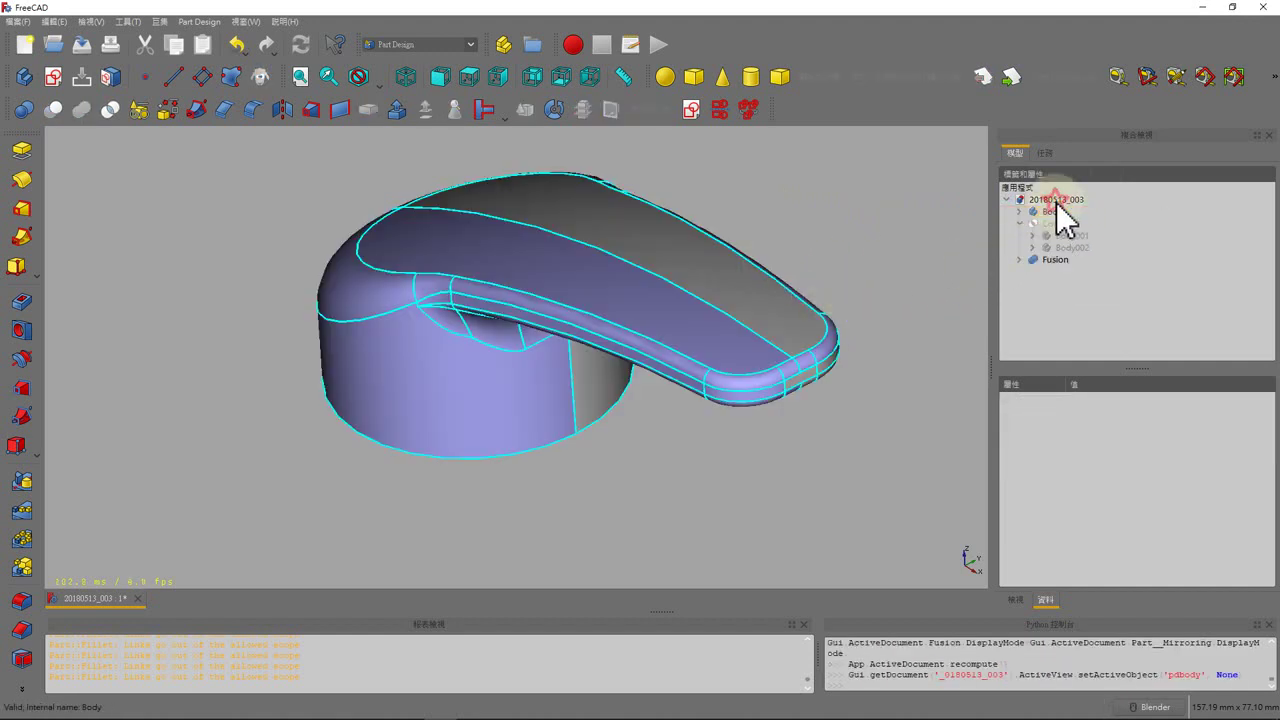
{"action": "left_click", "coordinate": [26, 80]}
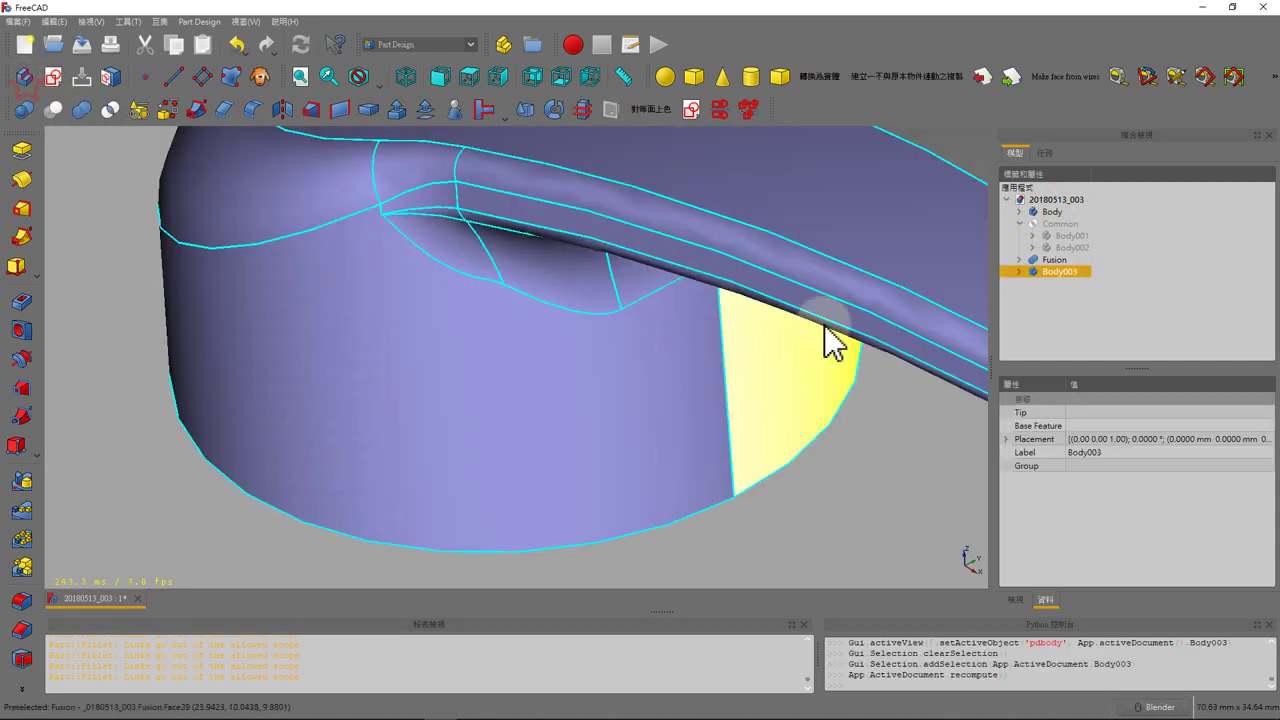
Move the Fusion into Body003 as BaseFeature001, then orbit to inspect it.
{"action": "left_click_drag", "start_coordinate": [1049, 258], "coordinate": [1058, 271]}
{"action": "scroll", "coordinate": [600, 535], "scroll_direction": "down", "scroll_amount": 5}
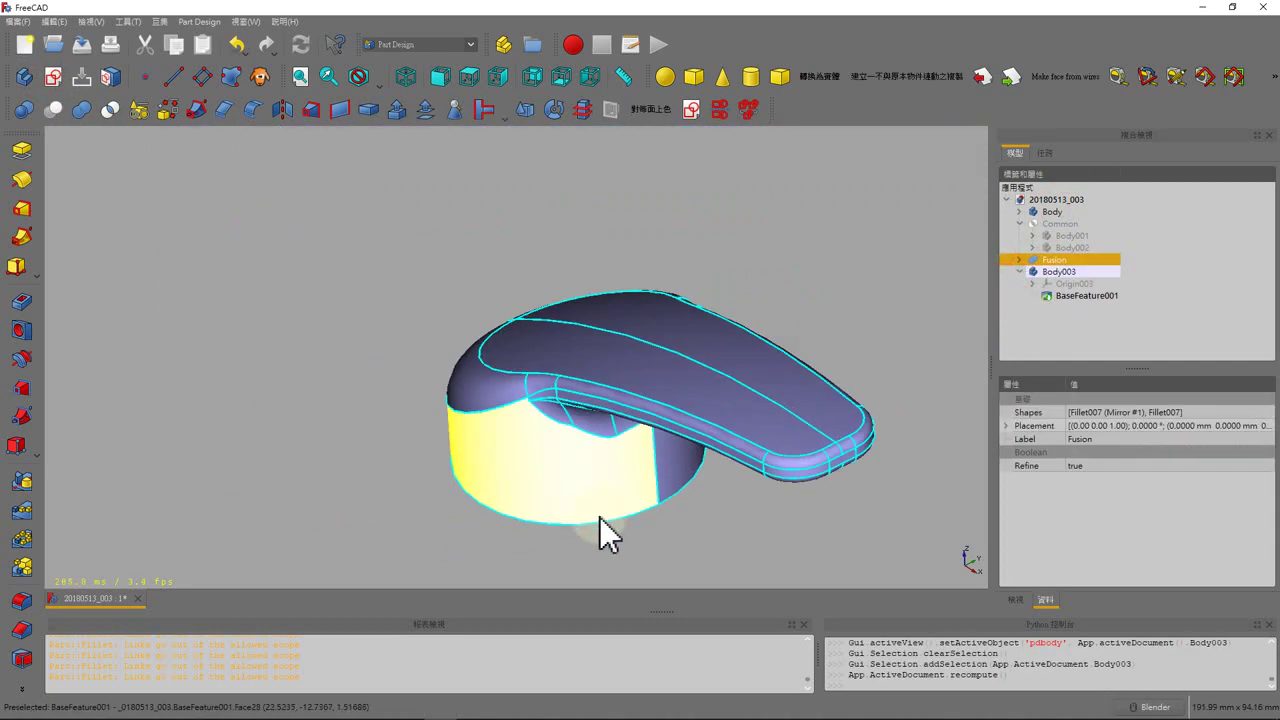
{"action": "scroll", "coordinate": [608, 530], "scroll_direction": "up", "scroll_amount": 3}
{"action": "scroll", "coordinate": [609, 477], "scroll_direction": "down", "scroll_amount": 3}
{"action": "mouse_move", "coordinate": [537, 491]}
{"action": "middle_mouse_down"}
{"action": "mouse_move", "coordinate": [580, 463]}
{"action": "mouse_move", "coordinate": [397, 385]}
{"action": "middle_mouse_up"}
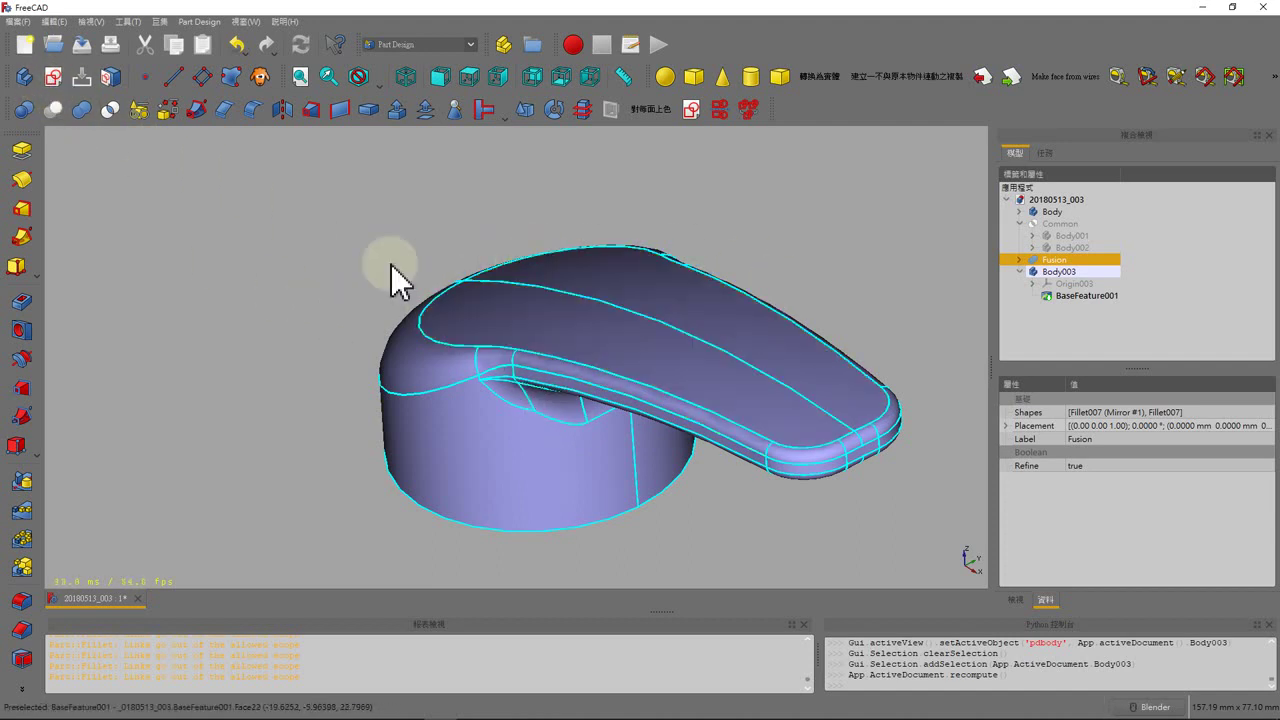
{"action": "left_click", "coordinate": [50, 21]}
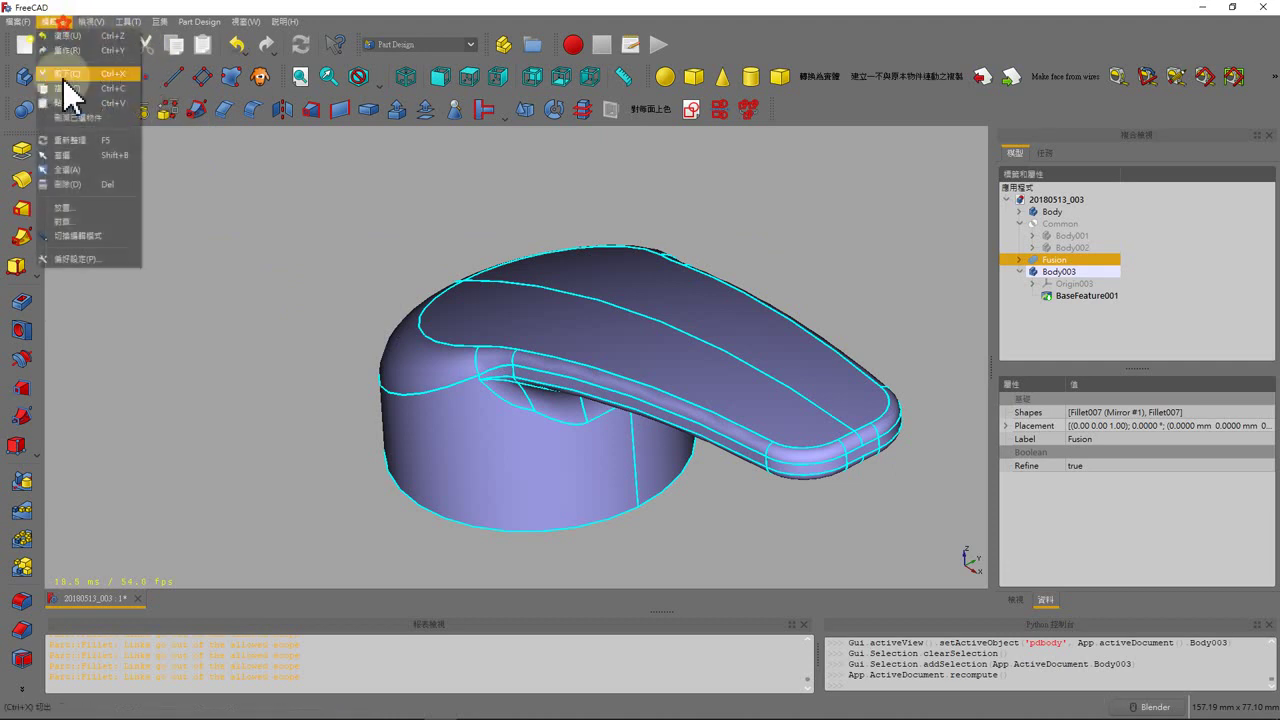
{"action": "left_click", "coordinate": [94, 265]}
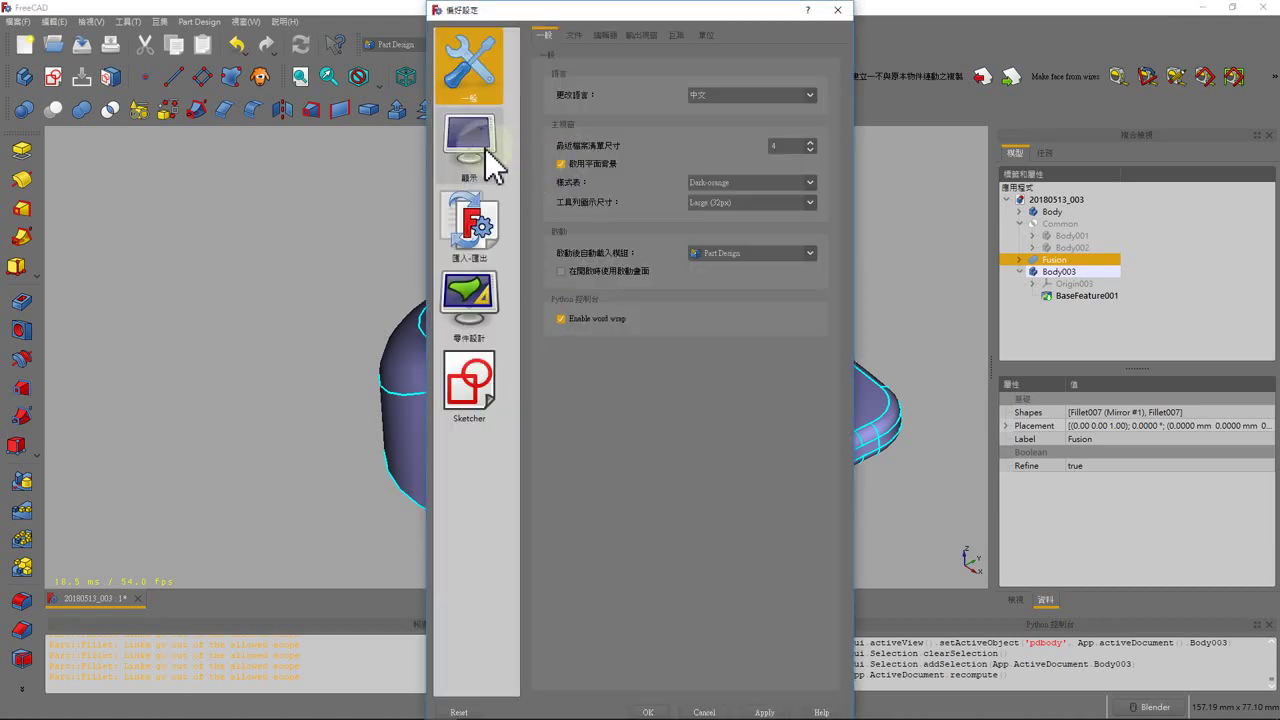
{"action": "left_click", "coordinate": [488, 158]}
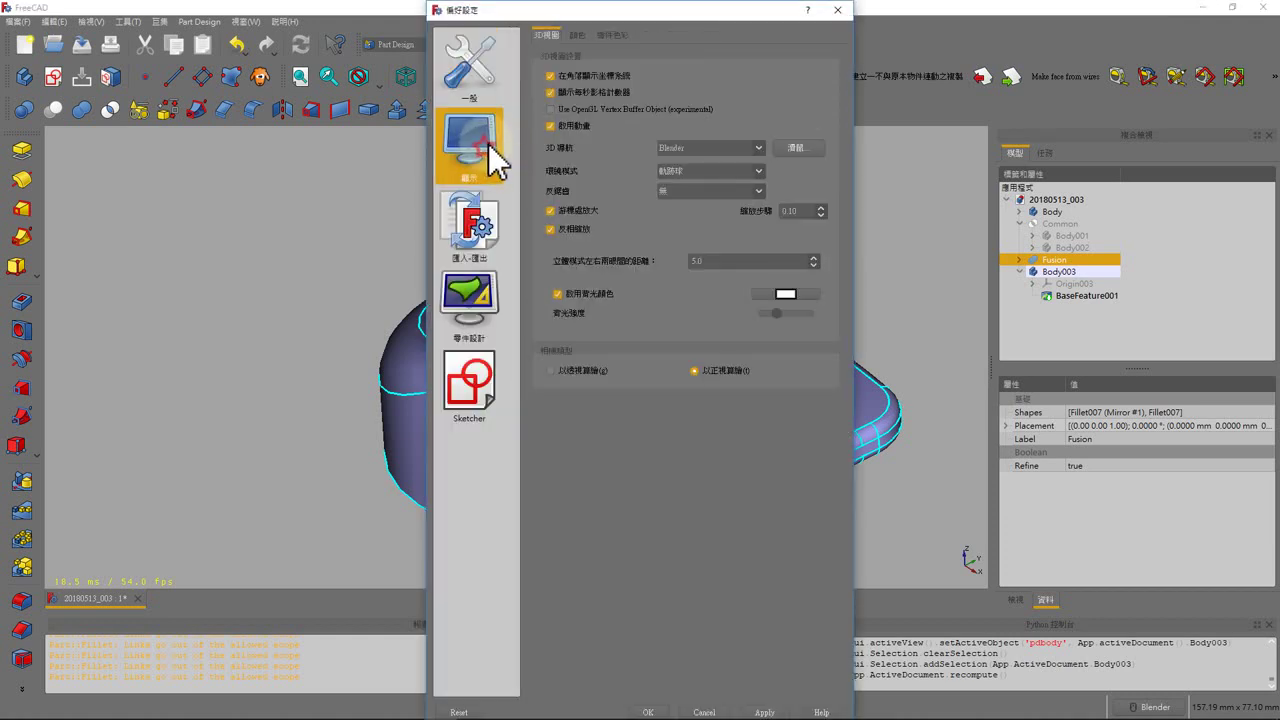
{"action": "left_click", "coordinate": [612, 35]}
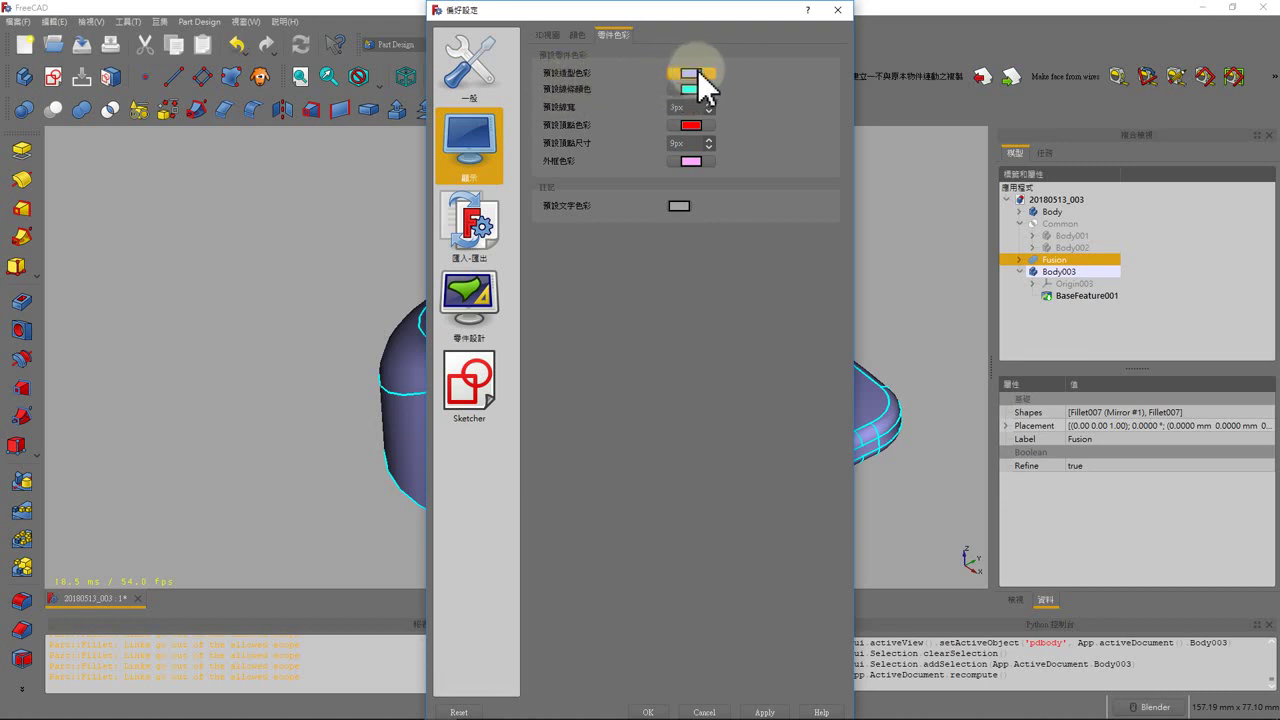
{"action": "left_click", "coordinate": [840, 11]}
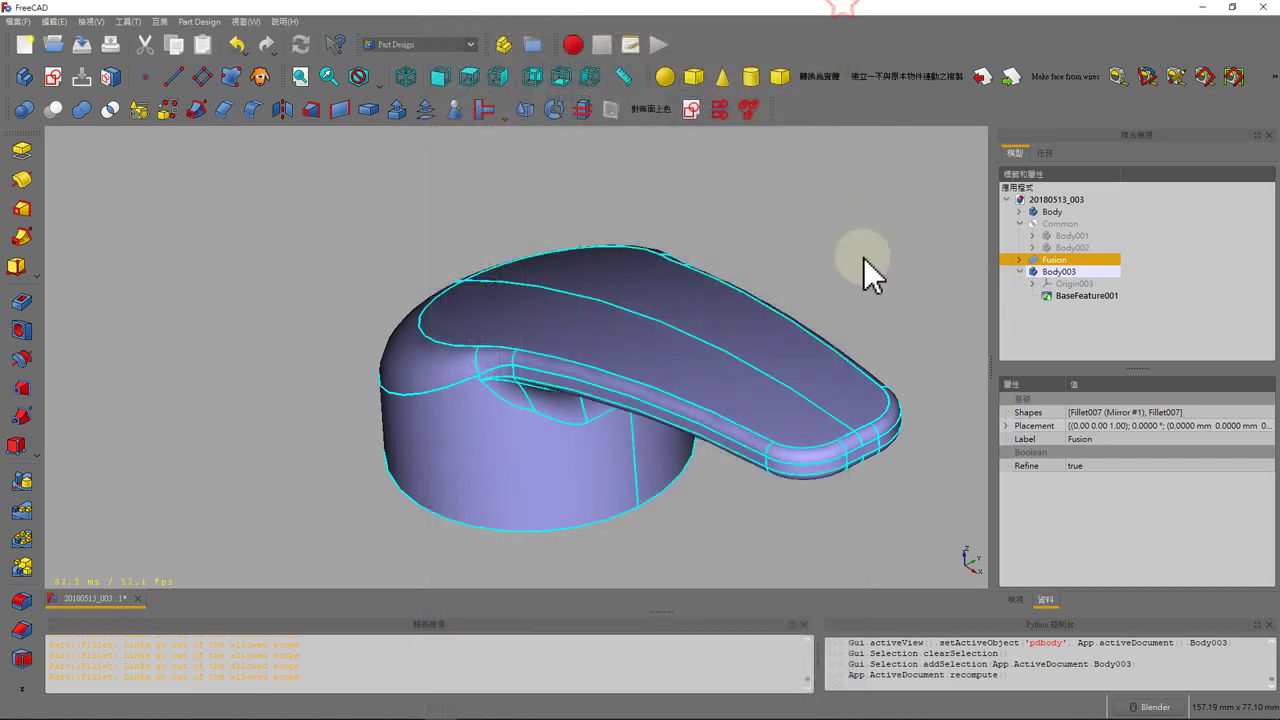
{"action": "left_click", "coordinate": [750, 495]}
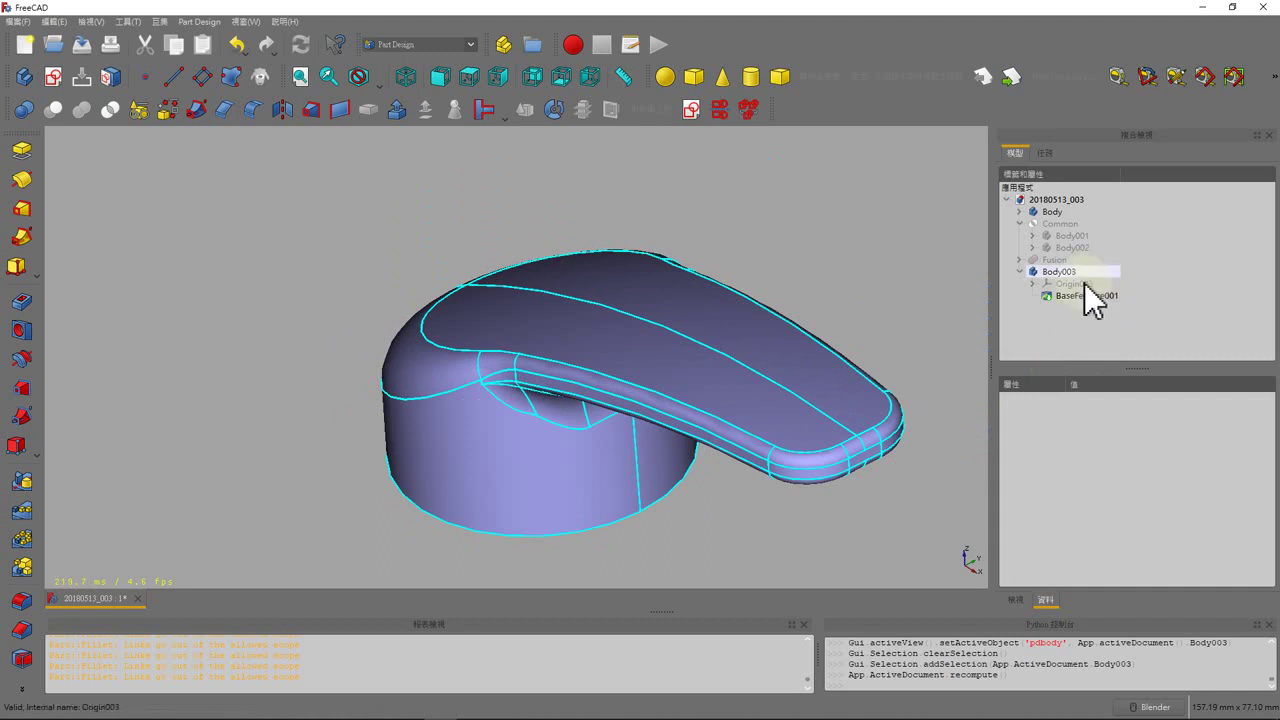
{"action": "left_click", "coordinate": [1055, 270]}
{"action": "key", "text": "space"}
{"action": "left_click", "coordinate": [1058, 222]}
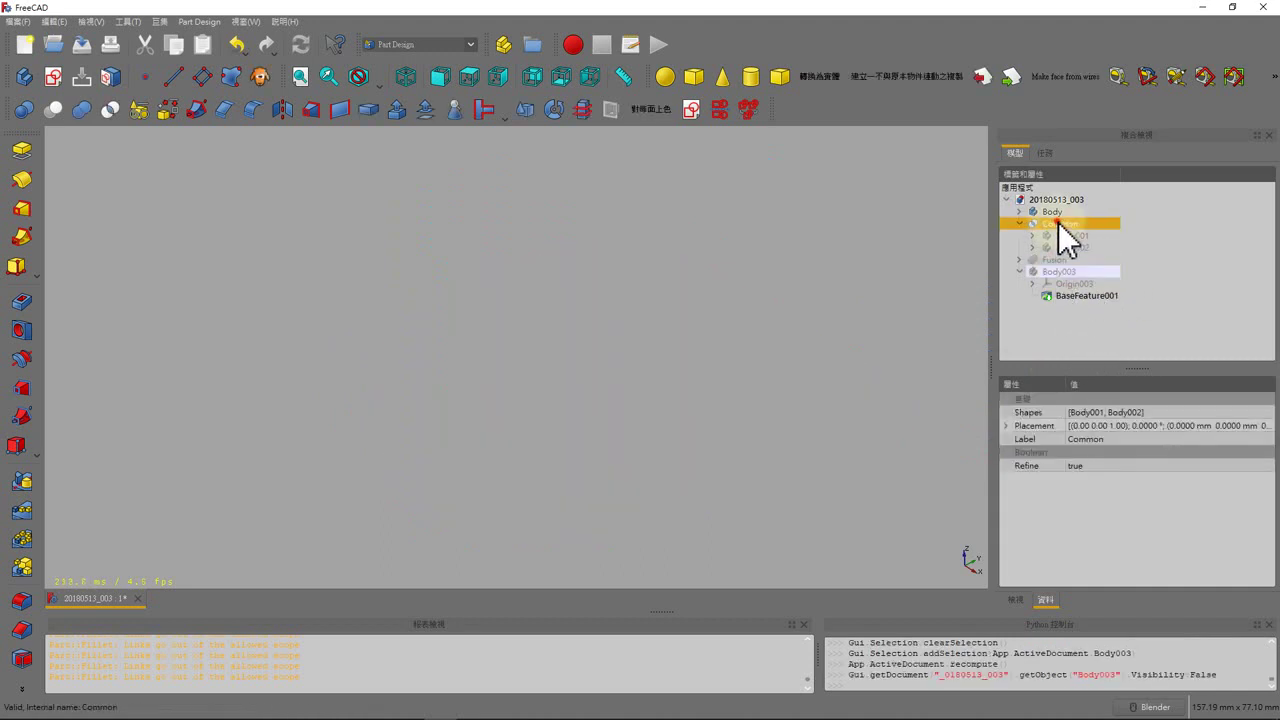
{"action": "key", "text": "space"}
{"action": "left_click", "coordinate": [808, 270]}
{"action": "middle_click_drag", "start_coordinate": [775, 268], "coordinate": [758, 293]}
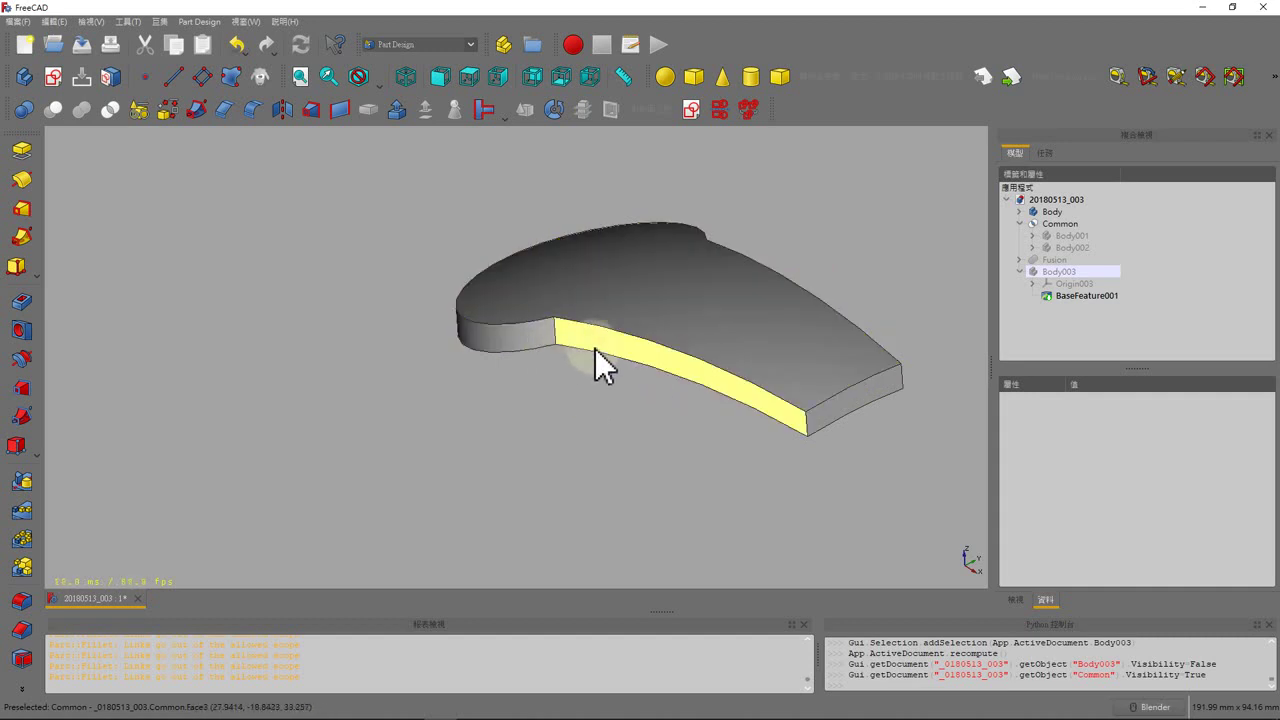
{"action": "left_click", "coordinate": [1055, 223]}
{"action": "key", "text": "space"}
{"action": "left_click", "coordinate": [1057, 283]}
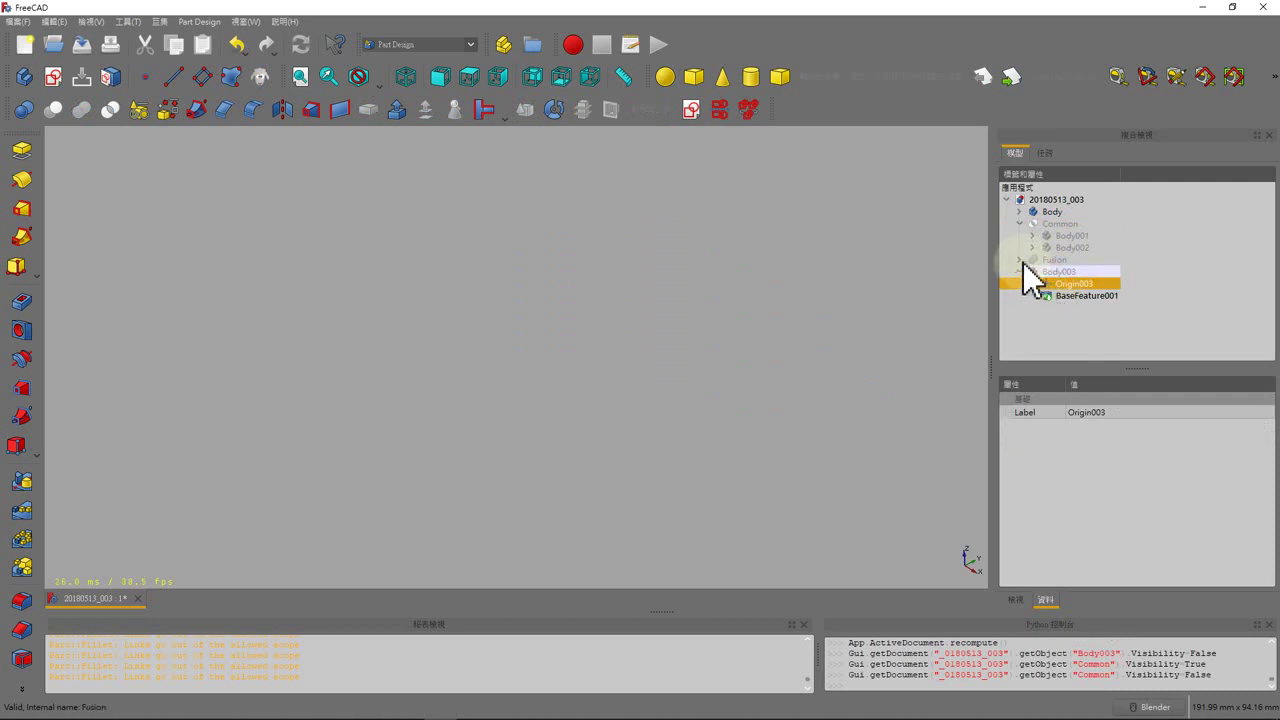
{"action": "left_click", "coordinate": [1019, 259]}
{"action": "left_click", "coordinate": [1050, 271]}
{"action": "key", "text": "space"}
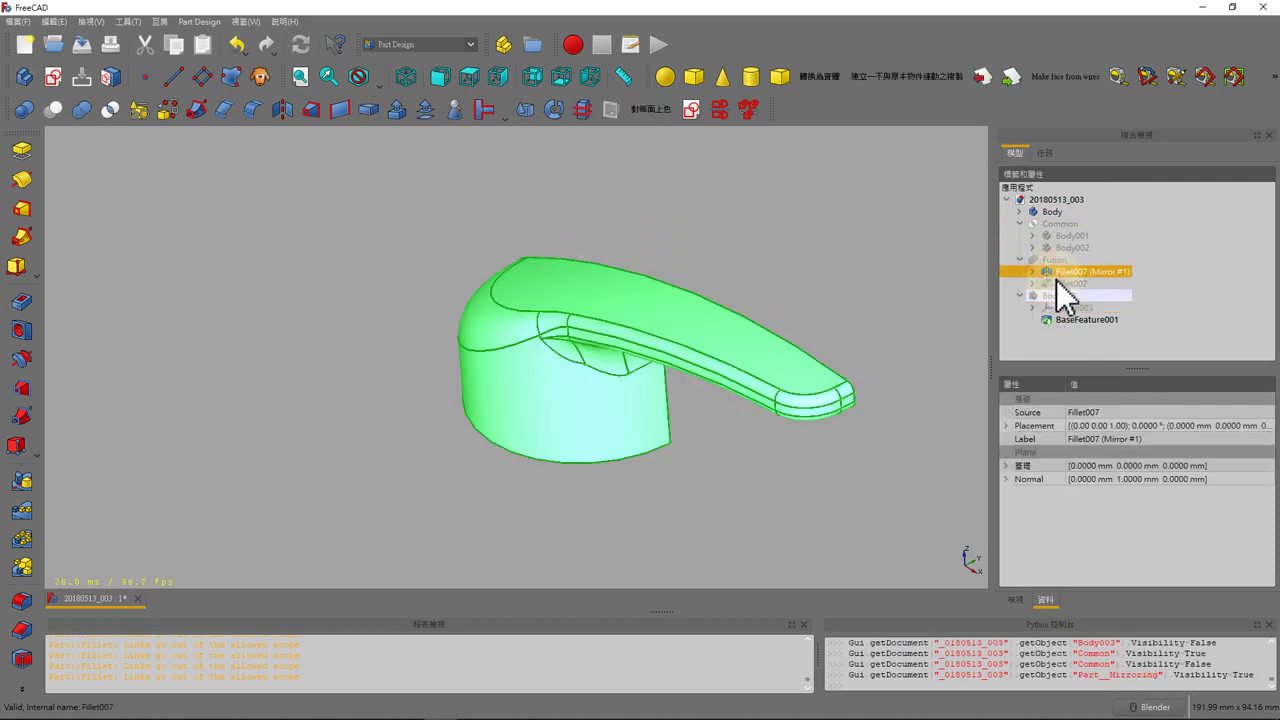
{"action": "key", "text": "space"}
{"action": "left_click", "coordinate": [1057, 283]}
{"action": "key", "text": "space"}
{"action": "left_click", "coordinate": [862, 289]}
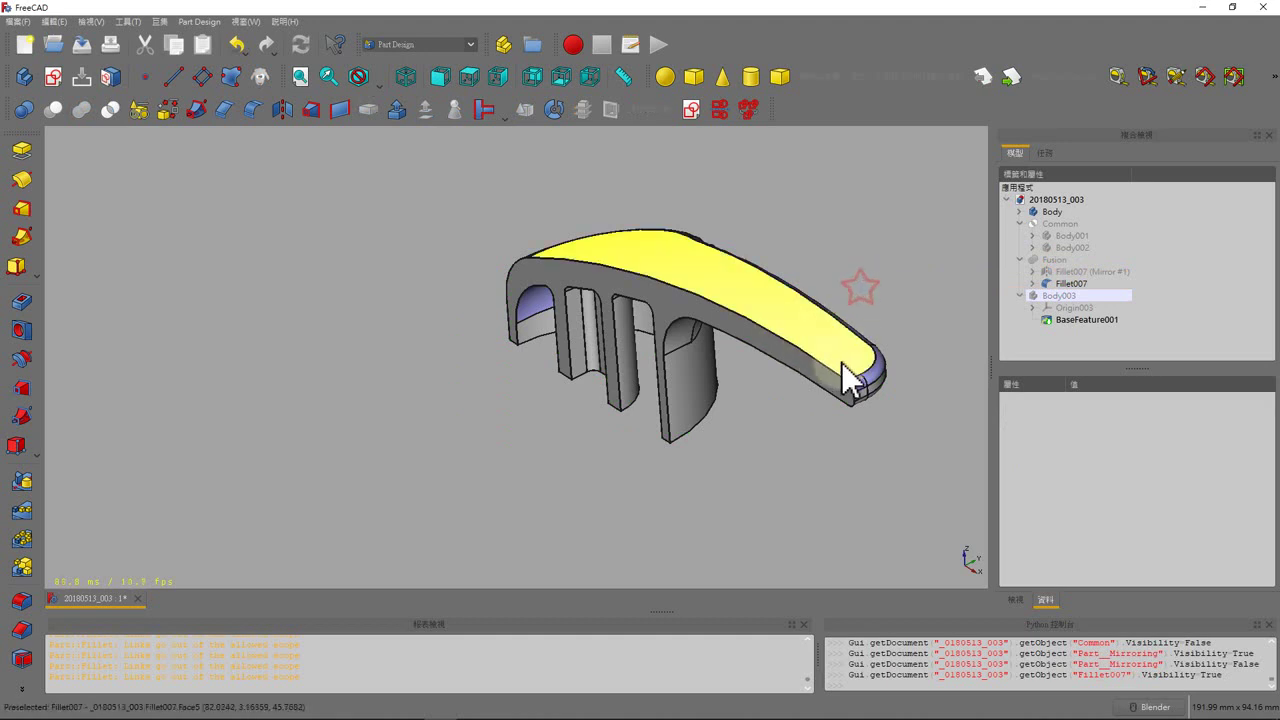
{"action": "middle_click_drag", "start_coordinate": [843, 294], "coordinate": [746, 390]}
{"action": "mouse_move", "coordinate": [579, 483]}
{"action": "middle_mouse_down"}
{"action": "mouse_move", "coordinate": [650, 375]}
{"action": "mouse_move", "coordinate": [634, 271]}
{"action": "mouse_move", "coordinate": [694, 343]}
{"action": "middle_mouse_up"}
{"action": "left_click", "coordinate": [1068, 295]}
{"action": "left_click", "coordinate": [1067, 283]}
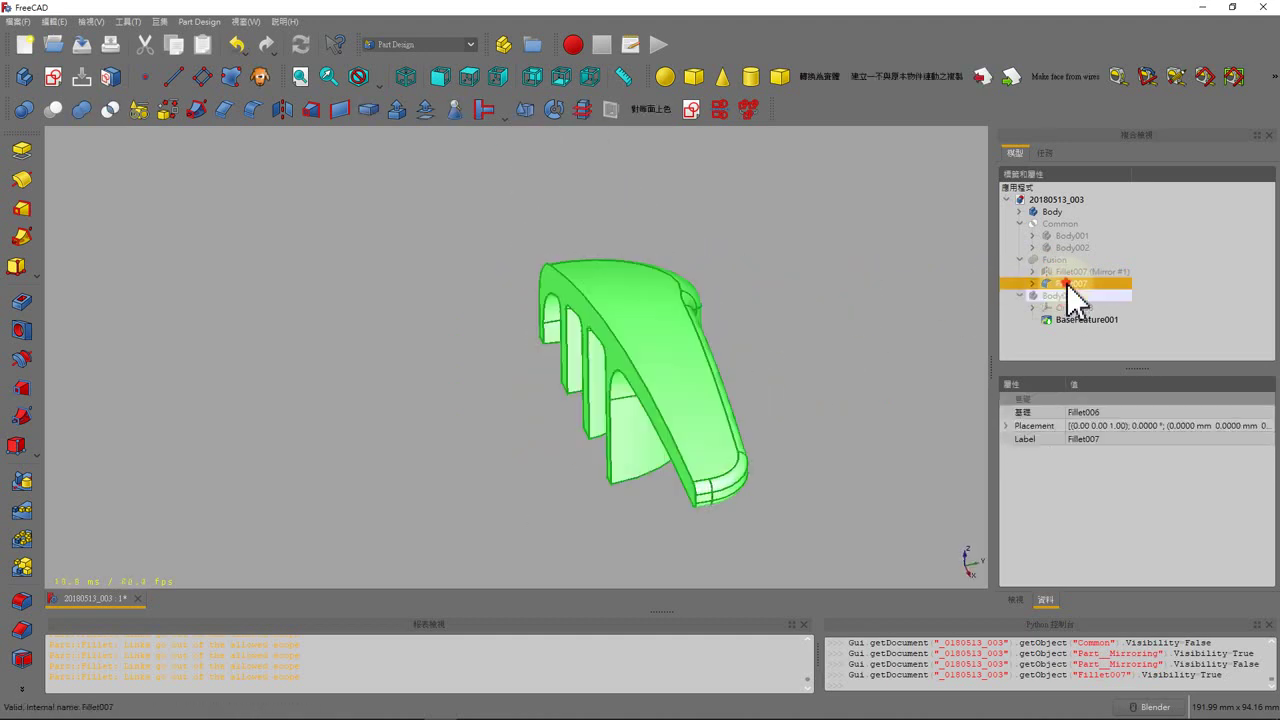
{"action": "key", "text": "space"}
{"action": "left_click", "coordinate": [1050, 297]}
{"action": "key", "text": "space"}
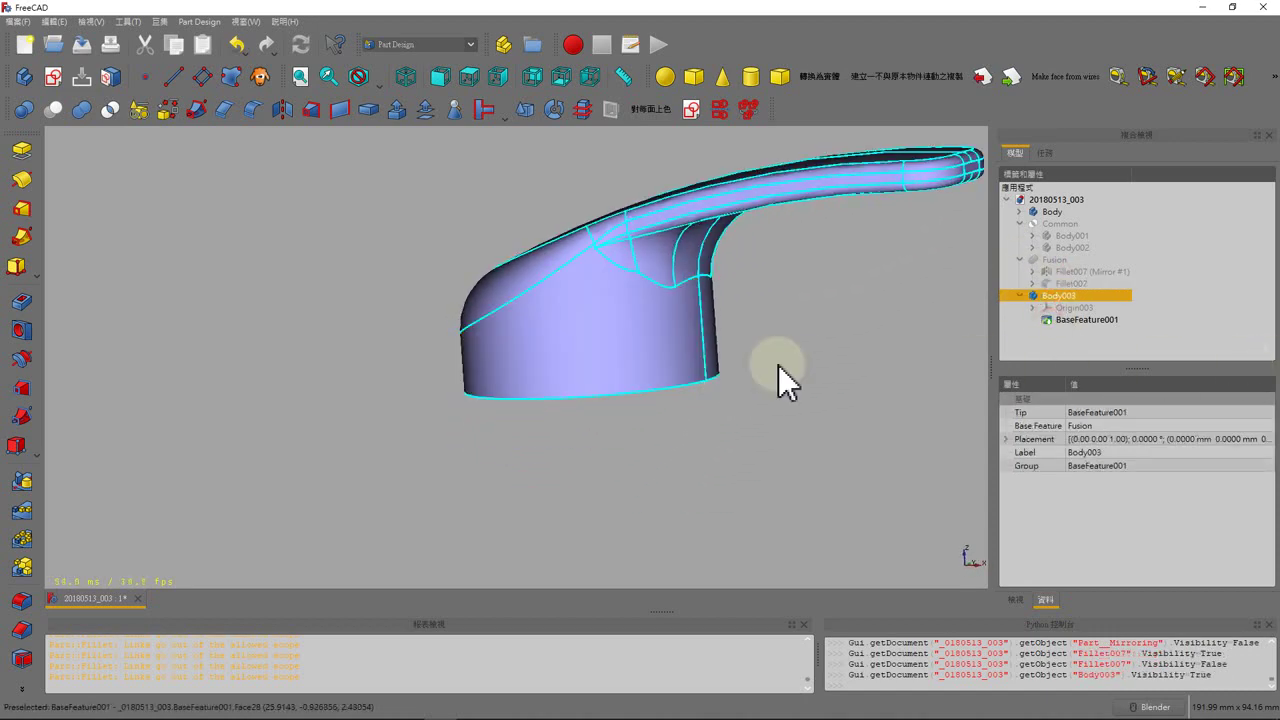
Orbit to view the handle's underside, picking and then clearing a face.
{"action": "mouse_move", "coordinate": [778, 365]}
{"action": "middle_mouse_down"}
{"action": "mouse_move", "coordinate": [594, 343]}
{"action": "mouse_move", "coordinate": [609, 349]}
{"action": "mouse_move", "coordinate": [557, 366]}
{"action": "mouse_move", "coordinate": [603, 320]}
{"action": "mouse_move", "coordinate": [603, 345]}
{"action": "middle_mouse_up"}
{"action": "left_click", "coordinate": [597, 345]}
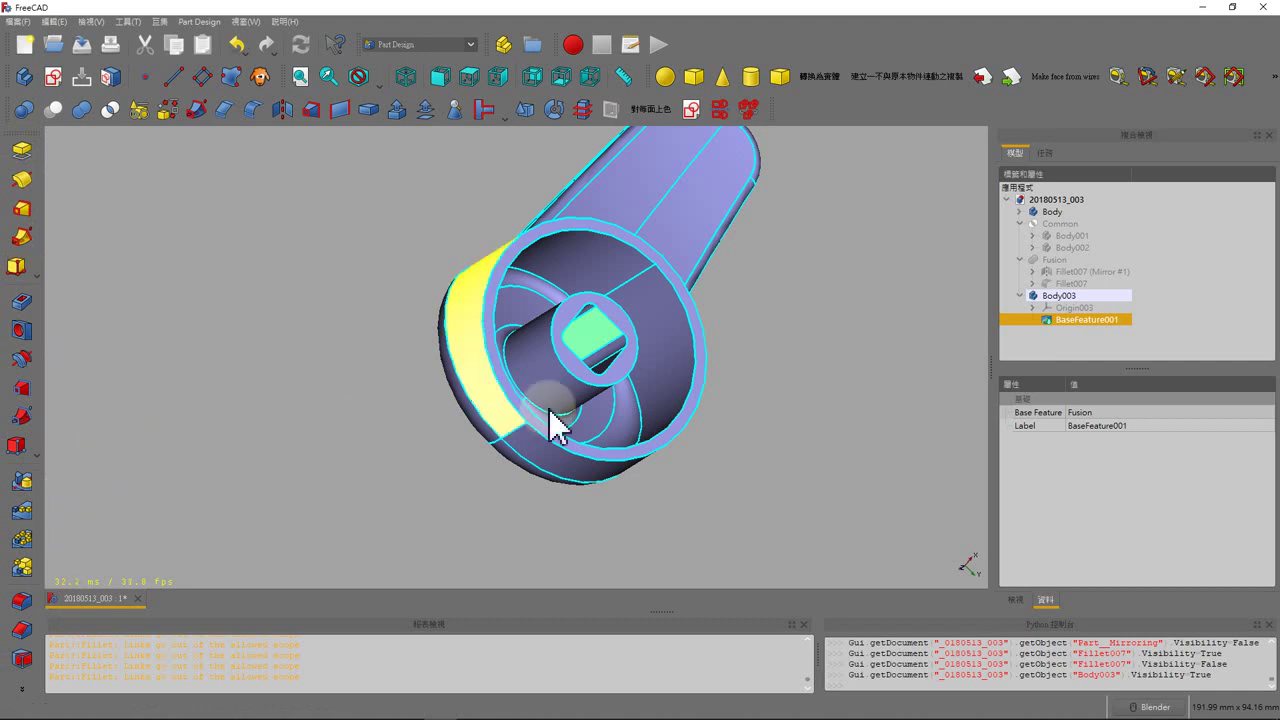
{"action": "left_click", "coordinate": [1207, 316]}
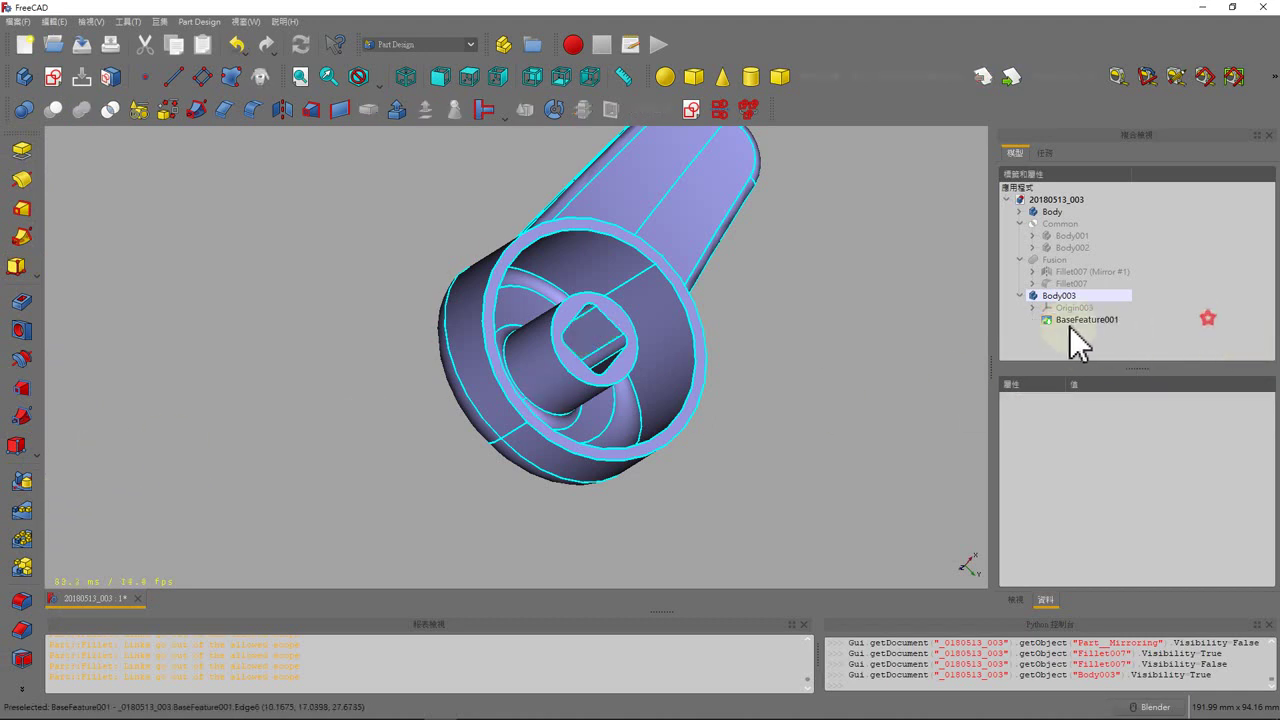
Collapse Body003, Fusion and Common in the tree, select Fusion, and orbit the finished handle.
{"action": "left_click", "coordinate": [1020, 296]}
{"action": "left_click", "coordinate": [1020, 260]}
{"action": "left_click", "coordinate": [1020, 224]}
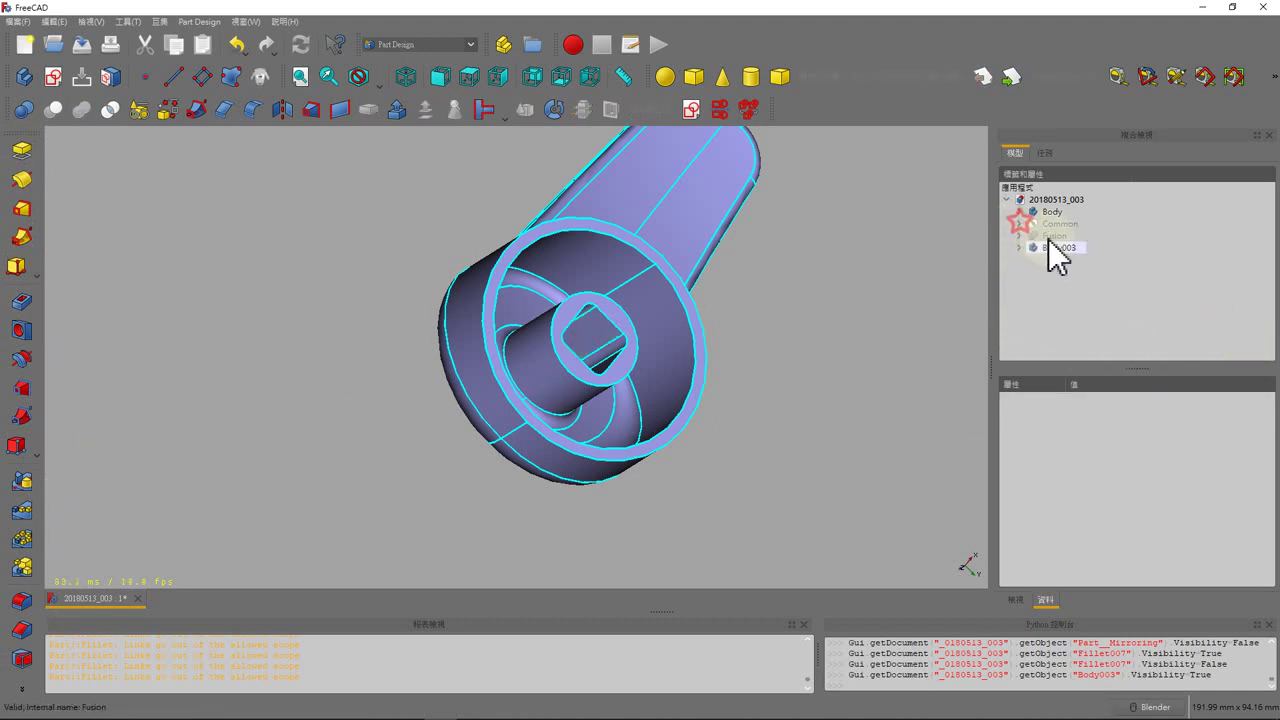
{"action": "left_click", "coordinate": [1048, 237]}
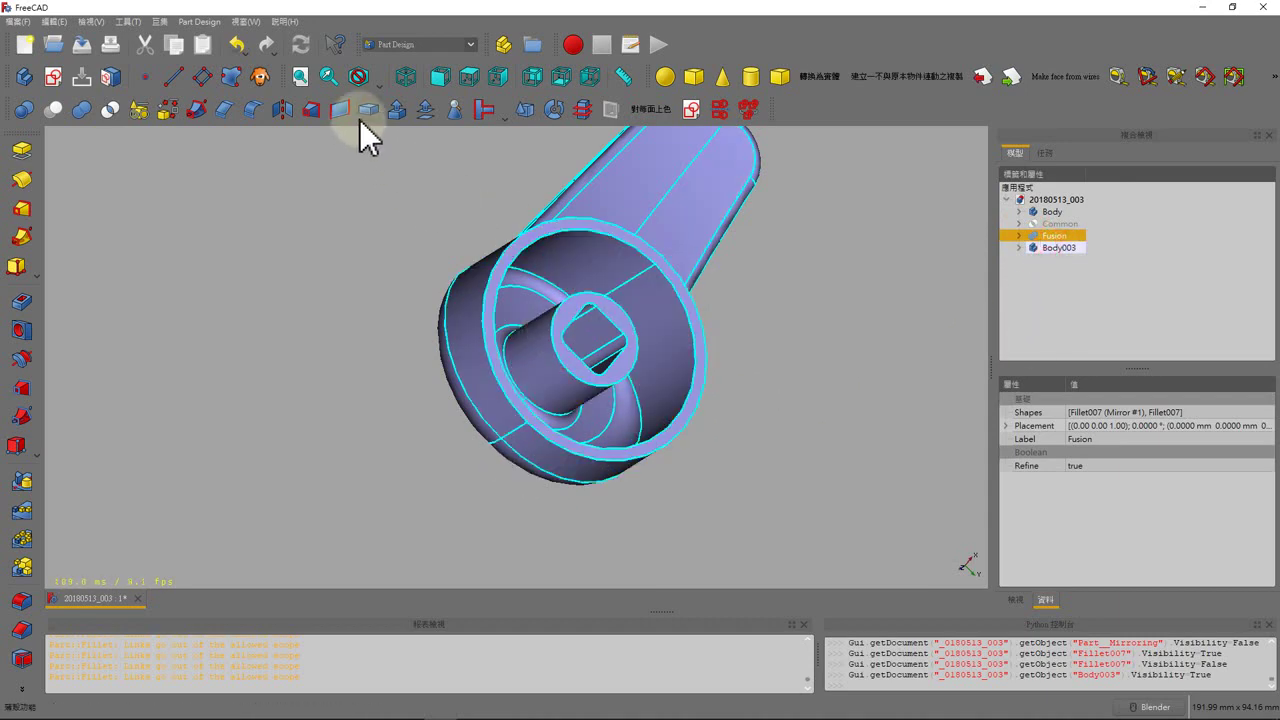
{"action": "middle_click_drag", "start_coordinate": [737, 240], "coordinate": [737, 362]}
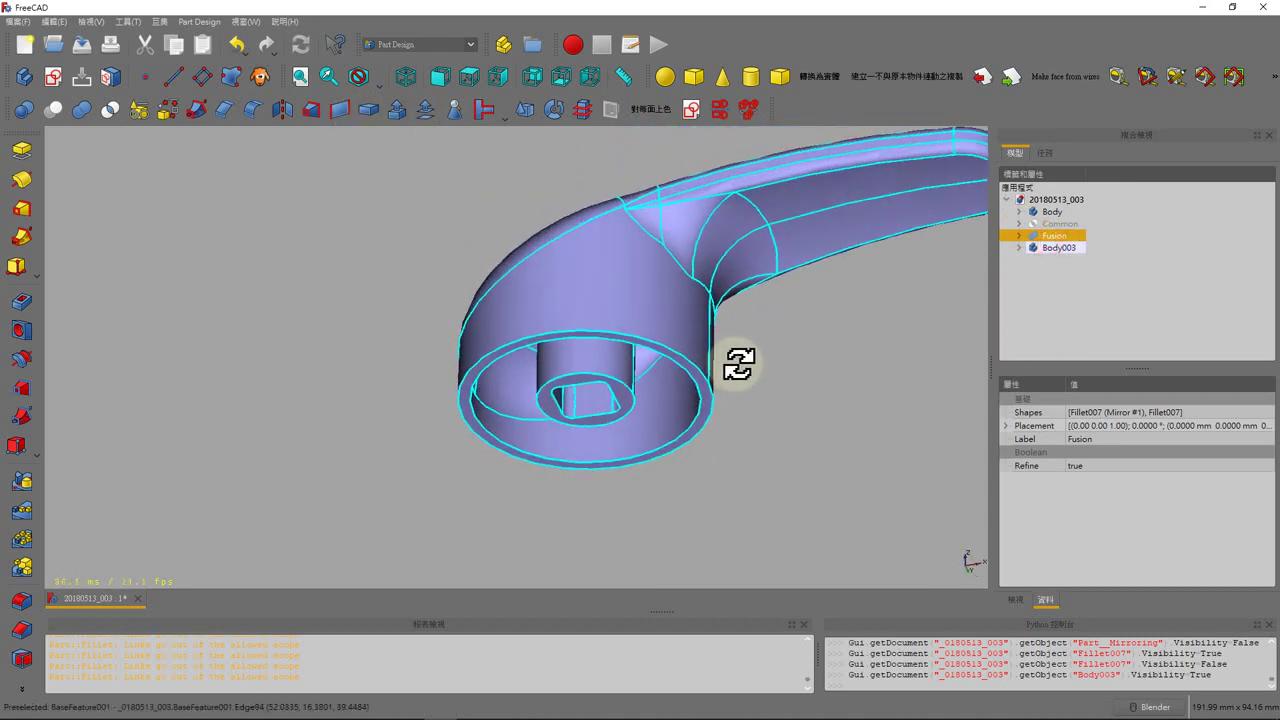
{"action": "scroll", "coordinate": [737, 362], "scroll_direction": "down", "scroll_amount": 3}
{"action": "scroll", "coordinate": [745, 321], "scroll_direction": "up", "scroll_amount": 3}
{"action": "scroll", "coordinate": [690, 330], "scroll_direction": "down", "scroll_amount": 2}
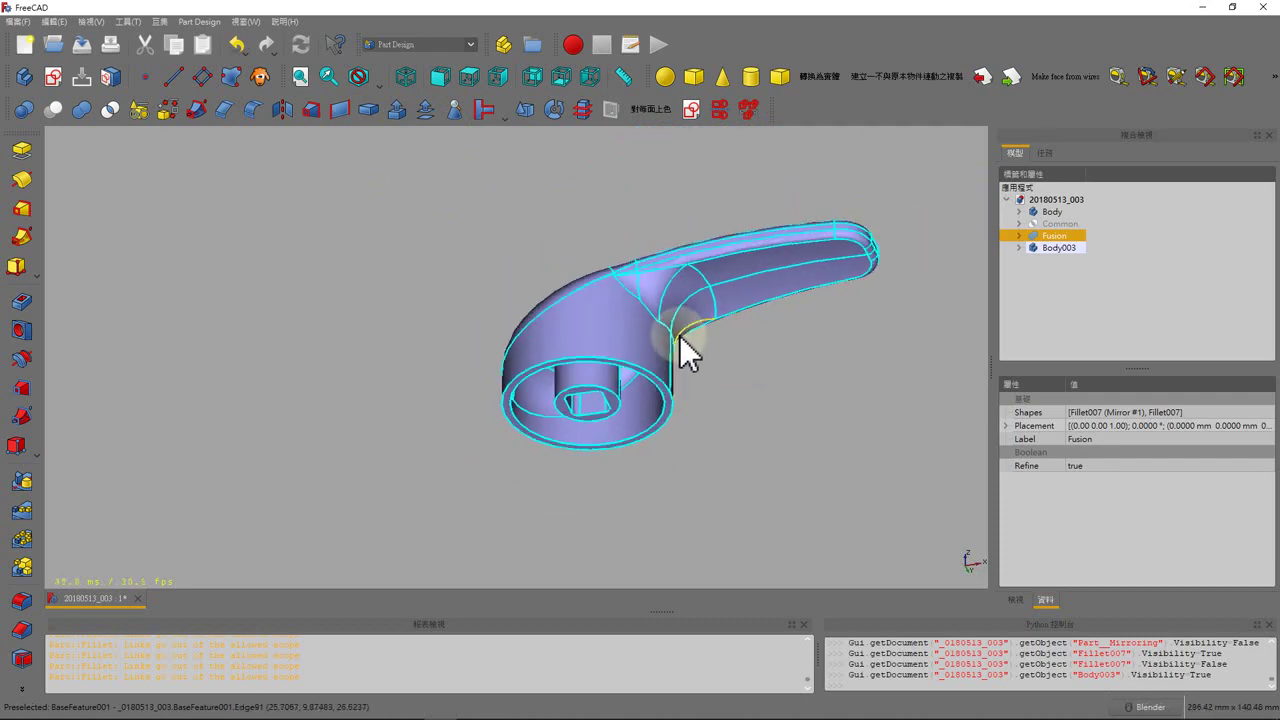